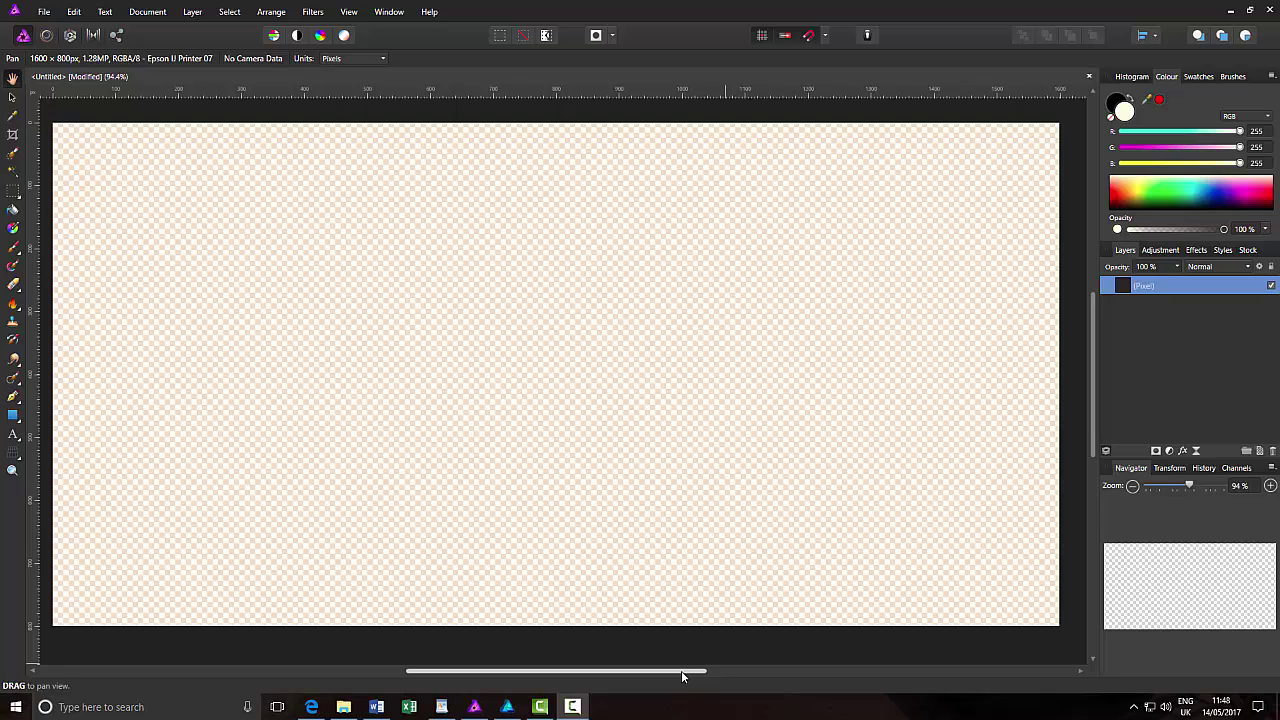
Switch to the web browser and examine Tom Chalky's free paint texture pack page, including its sample artwork and texture previews.
drag(681, 670, 664, 648)
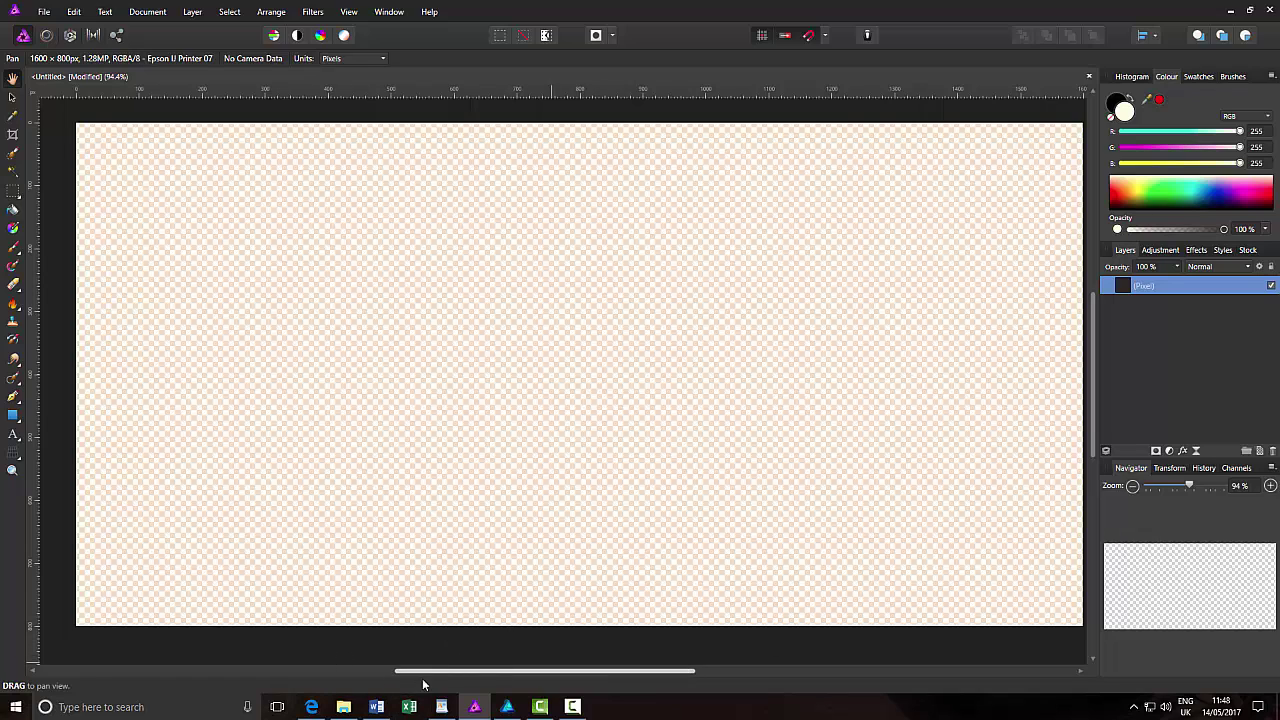
click(311, 709)
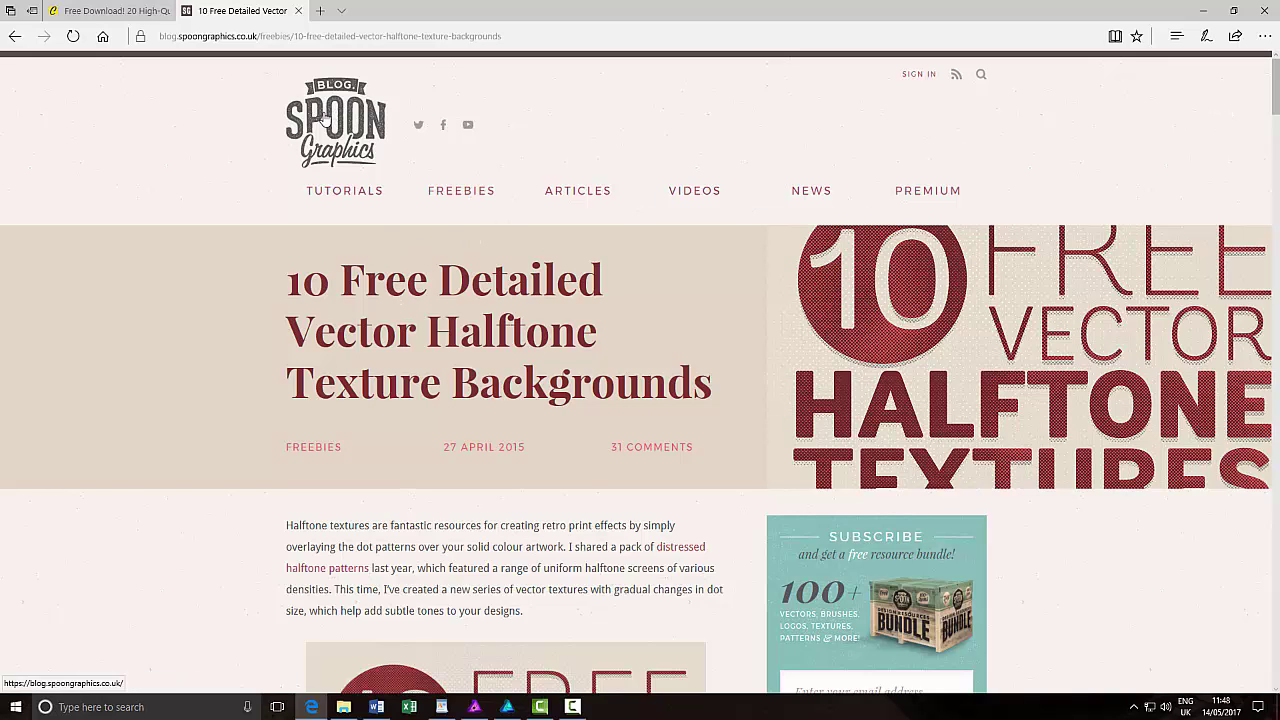
click(150, 12)
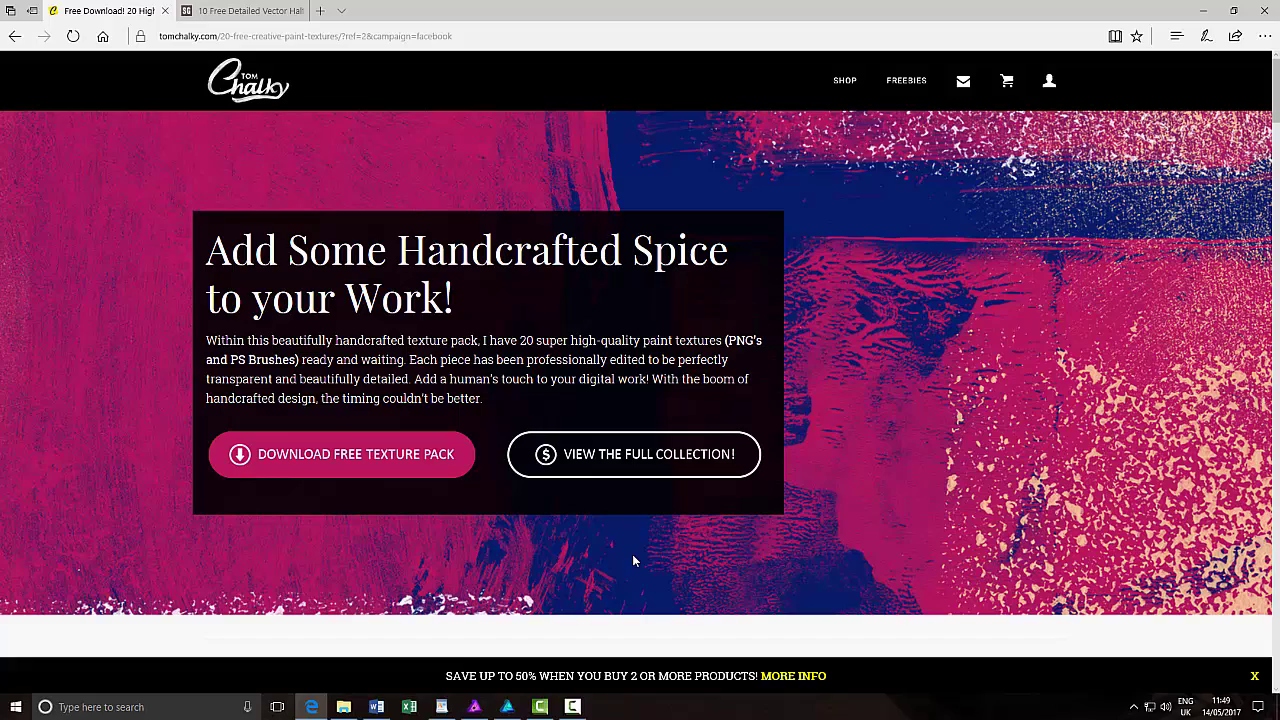
scroll(545, 530, down, 2)
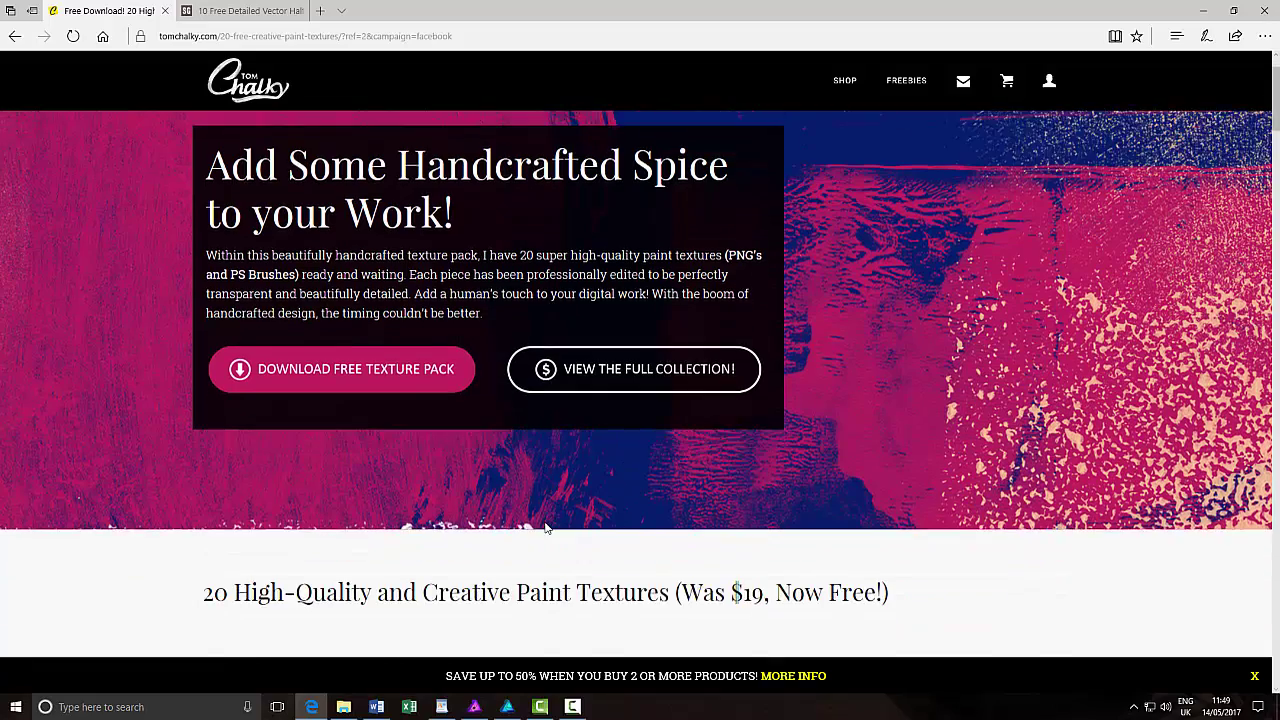
scroll(775, 463, down, 2)
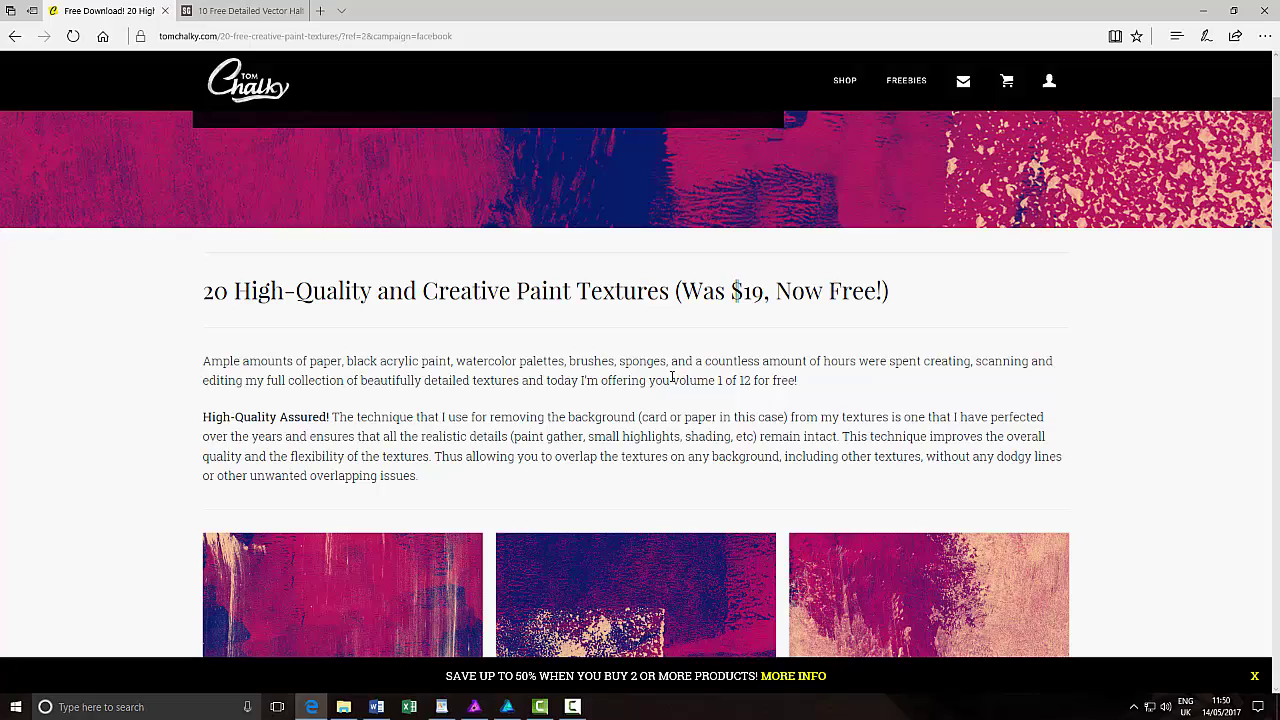
scroll(1078, 436, down, 8)
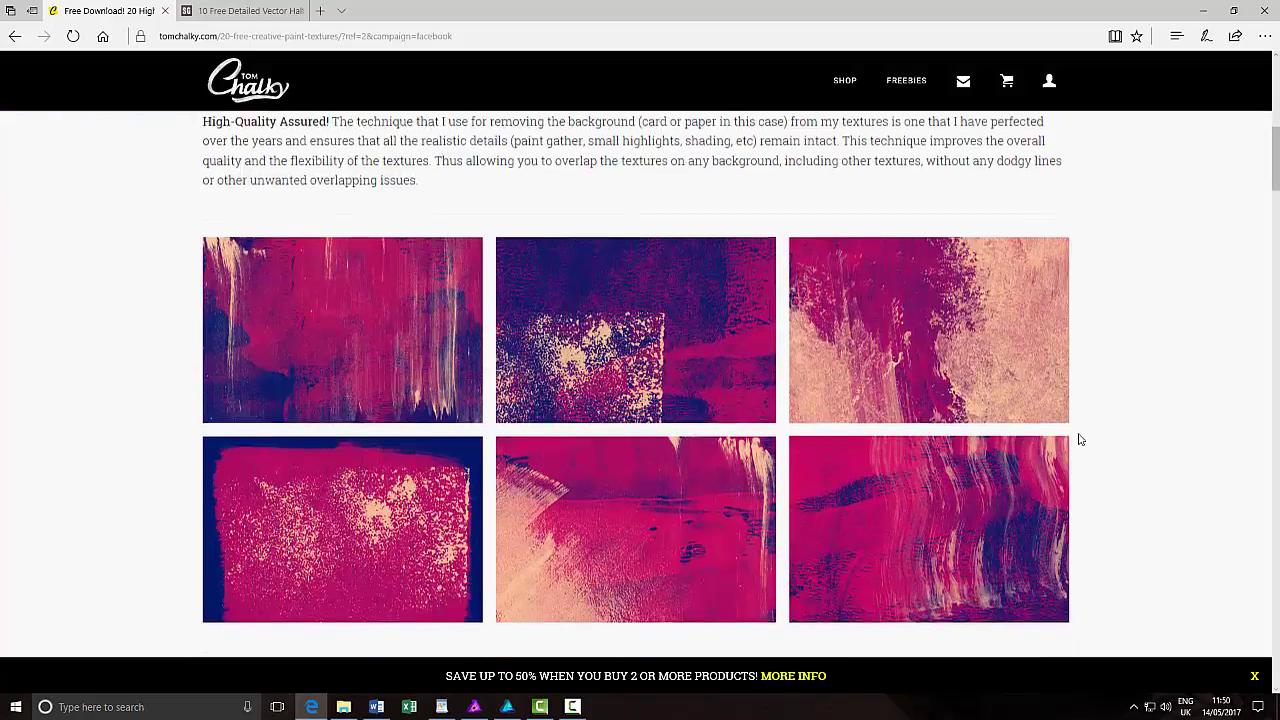
scroll(1078, 440, down, 1)
scroll(1077, 443, up, 1)
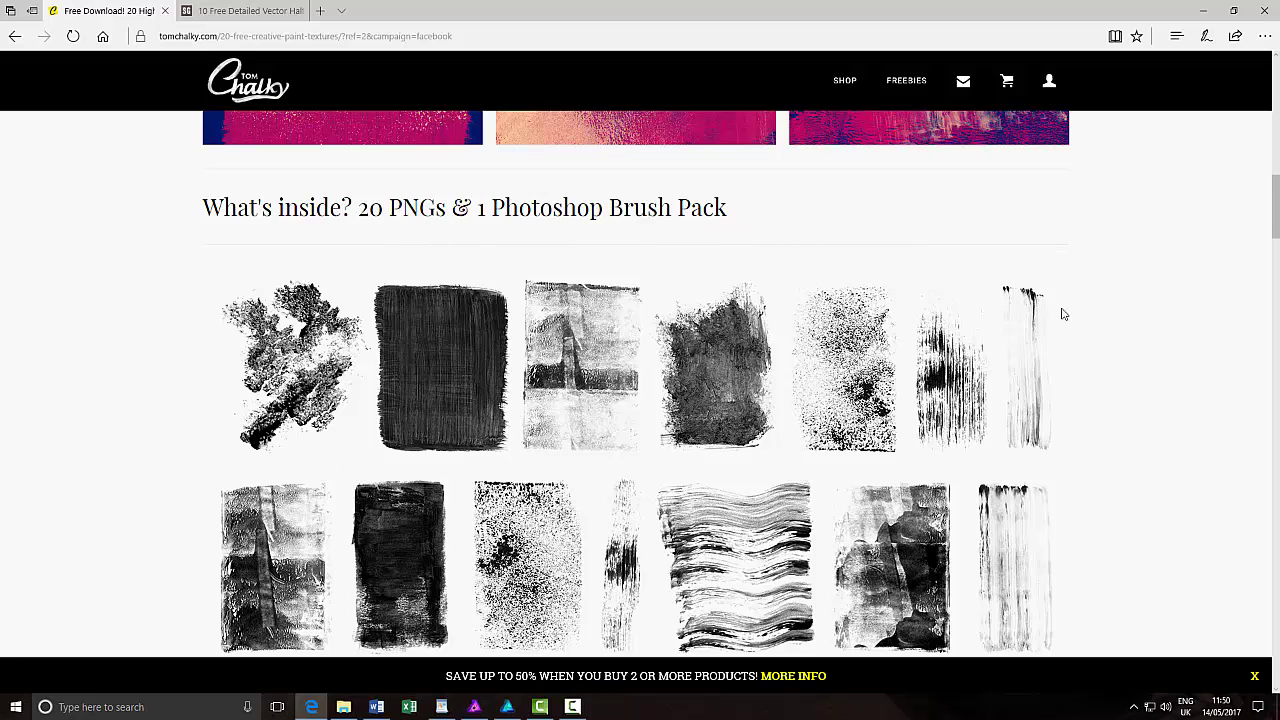
scroll(1108, 346, down, 2)
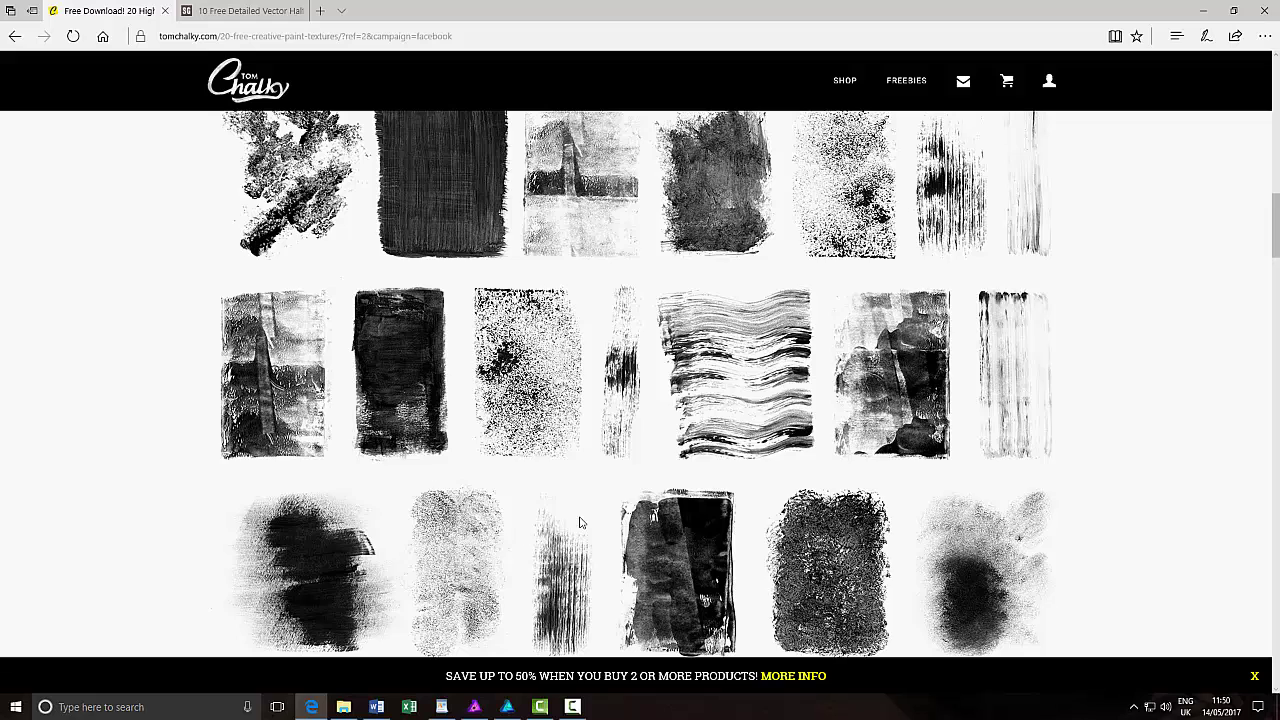
scroll(584, 520, down, 1)
scroll(584, 516, up, 1)
scroll(1083, 430, up, 4)
scroll(1081, 429, up, 9)
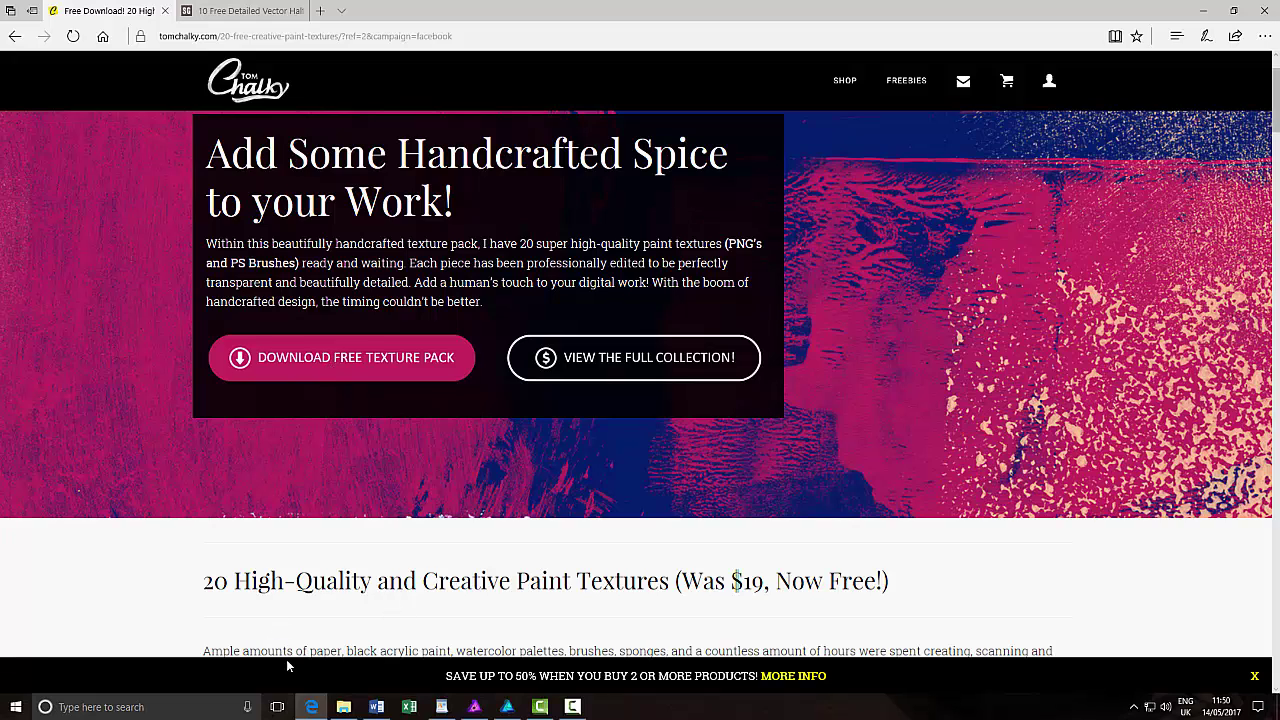
View Texture (3).png from the VOL1_Asstd_Paint_Textures folder in Affinity Photo, and close the image again.
click(345, 708)
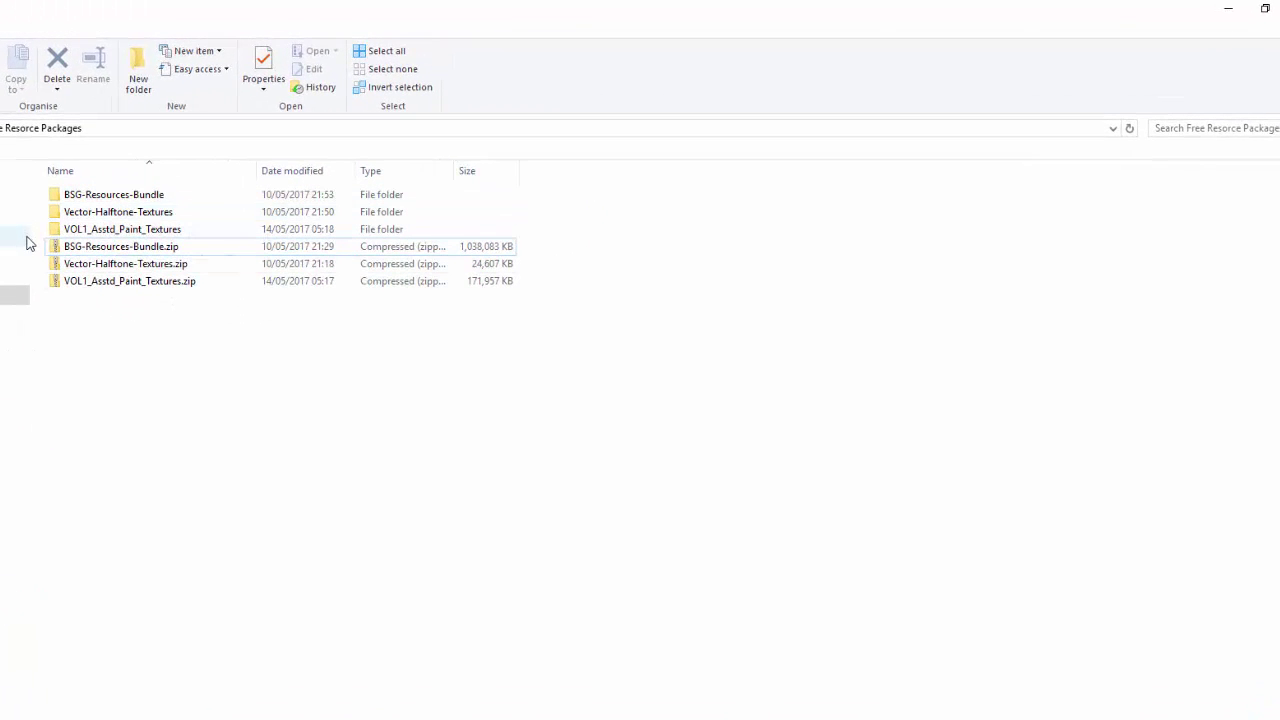
mouse_move(106, 233)
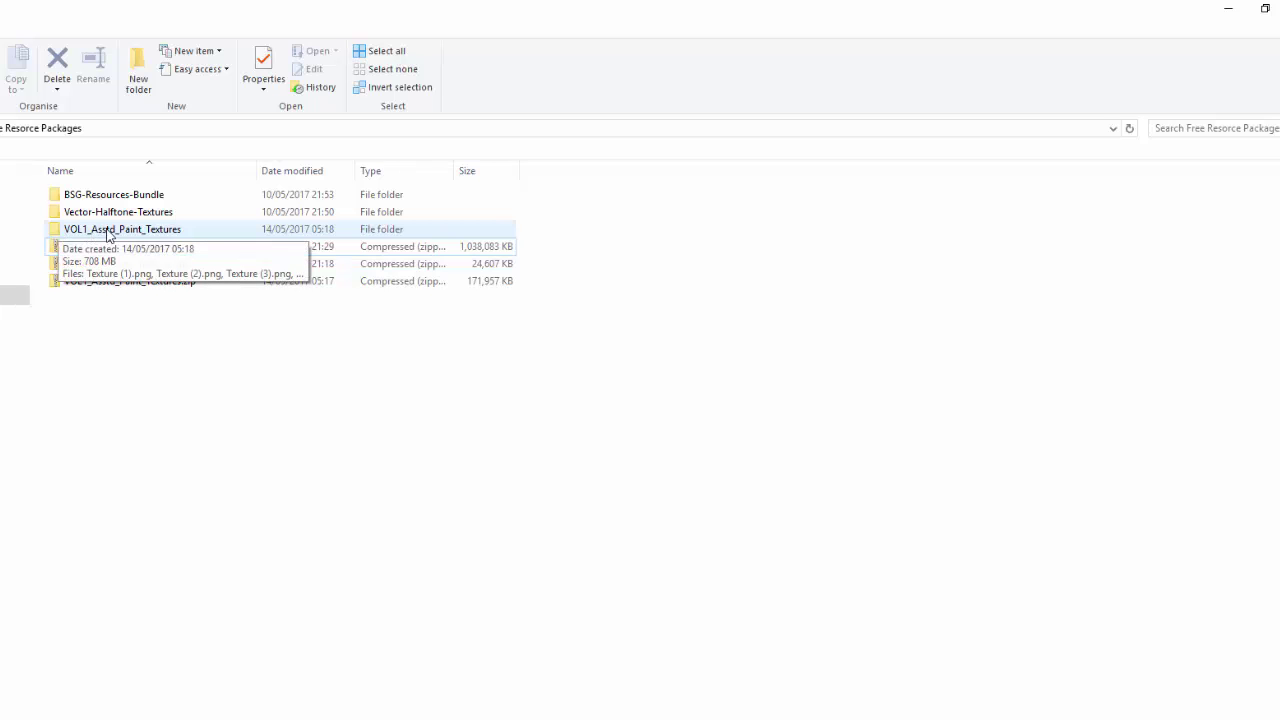
double_click(56, 234)
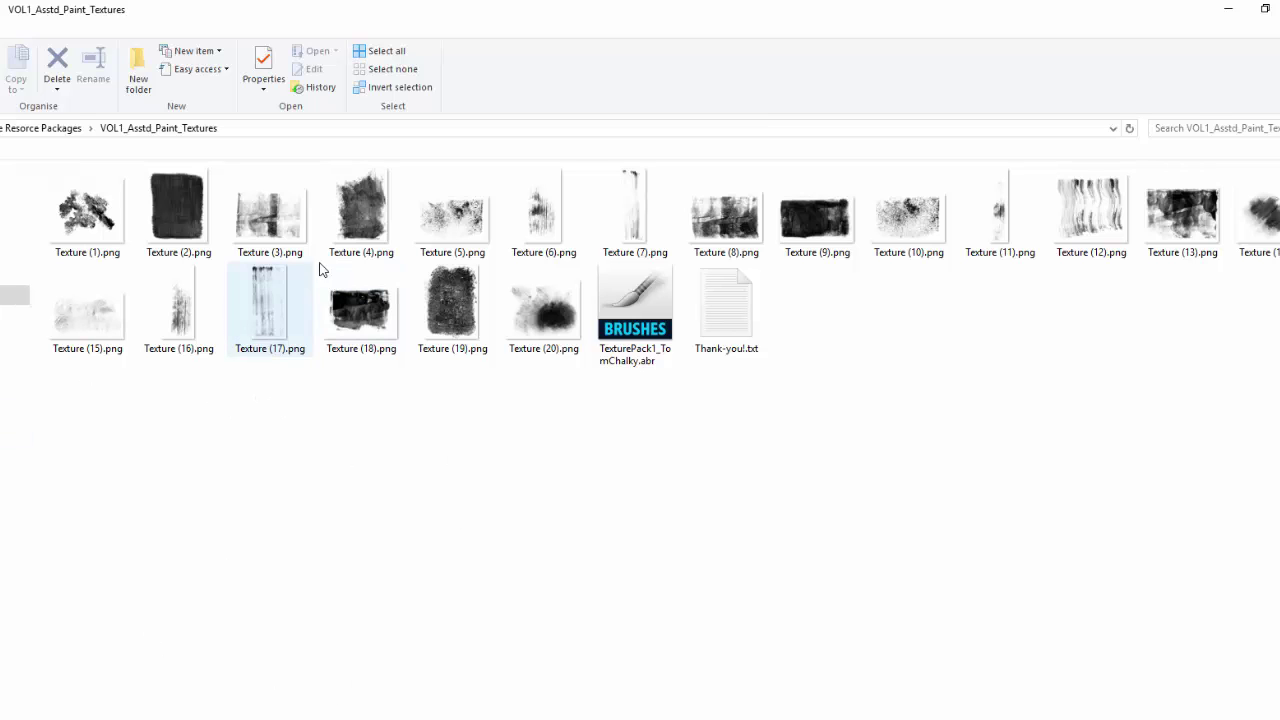
right_click(268, 224)
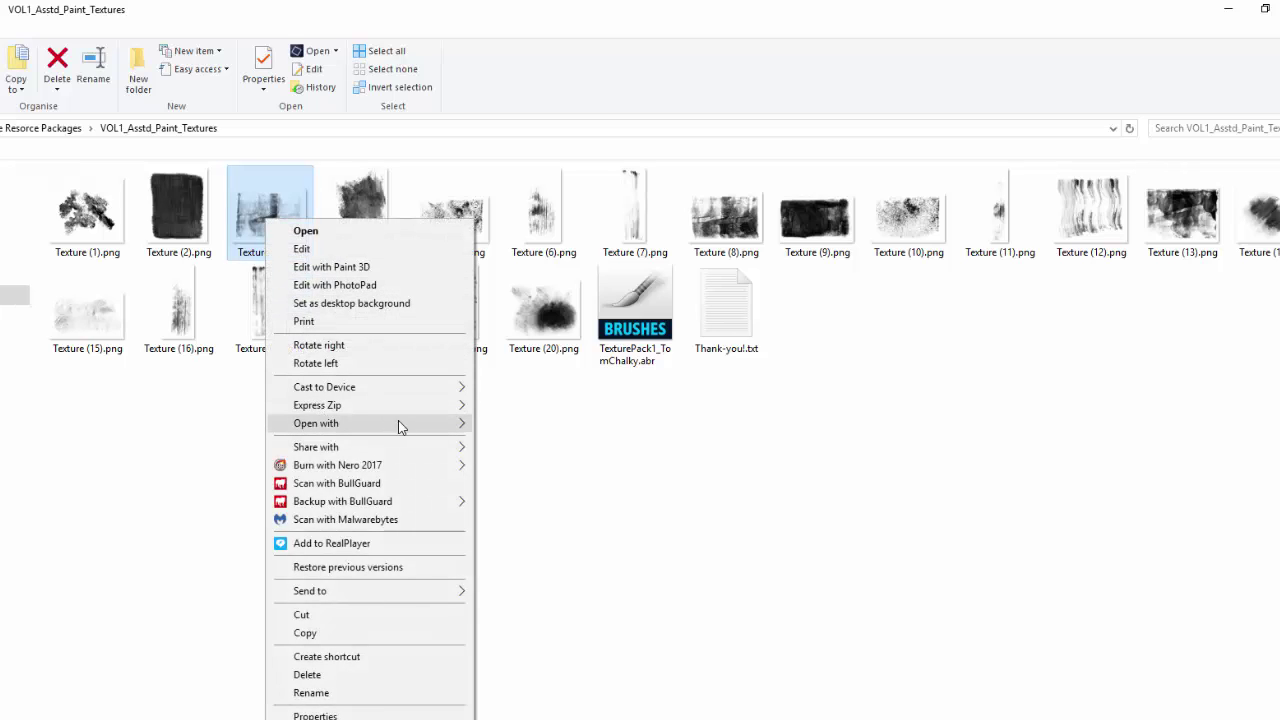
mouse_move(445, 425)
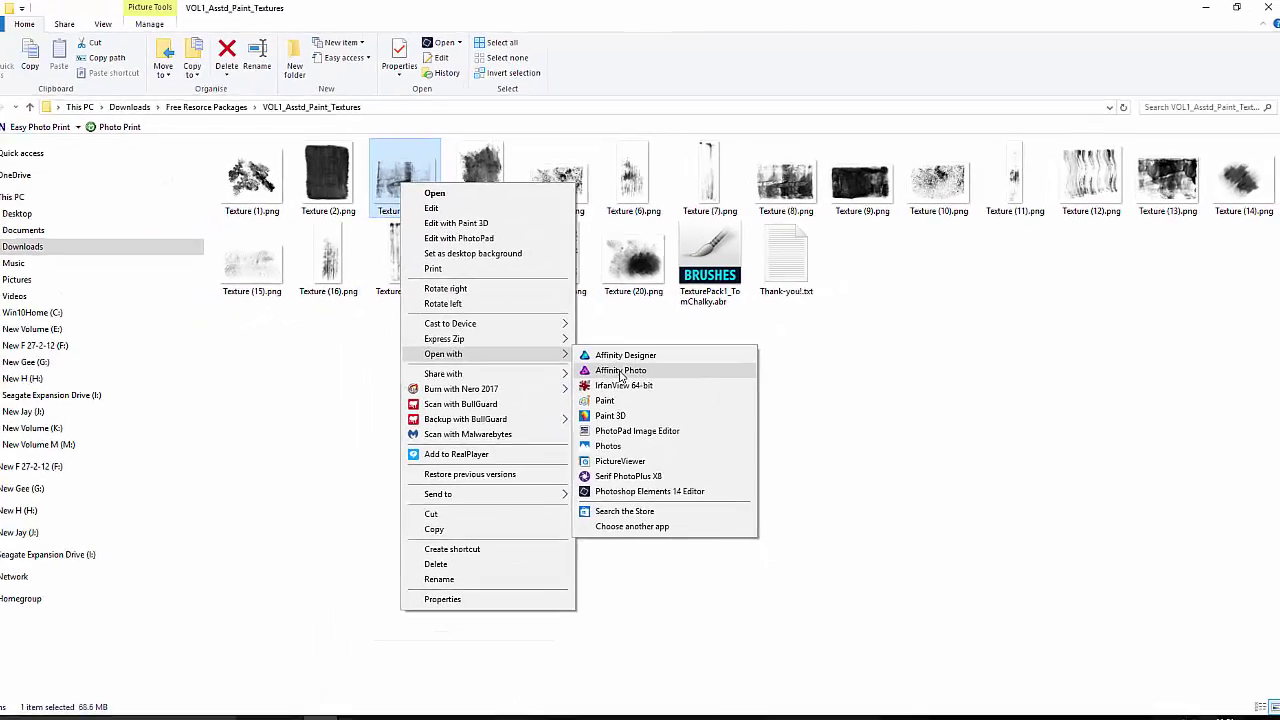
click(634, 360)
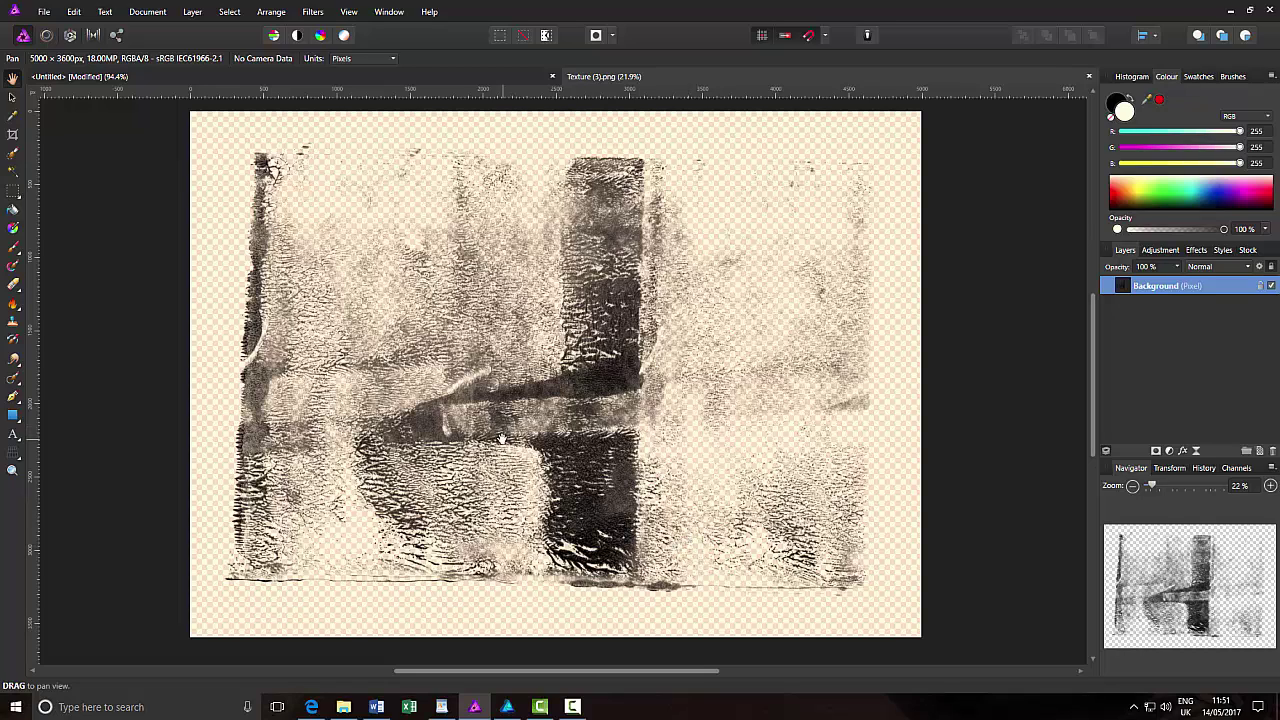
click(1089, 79)
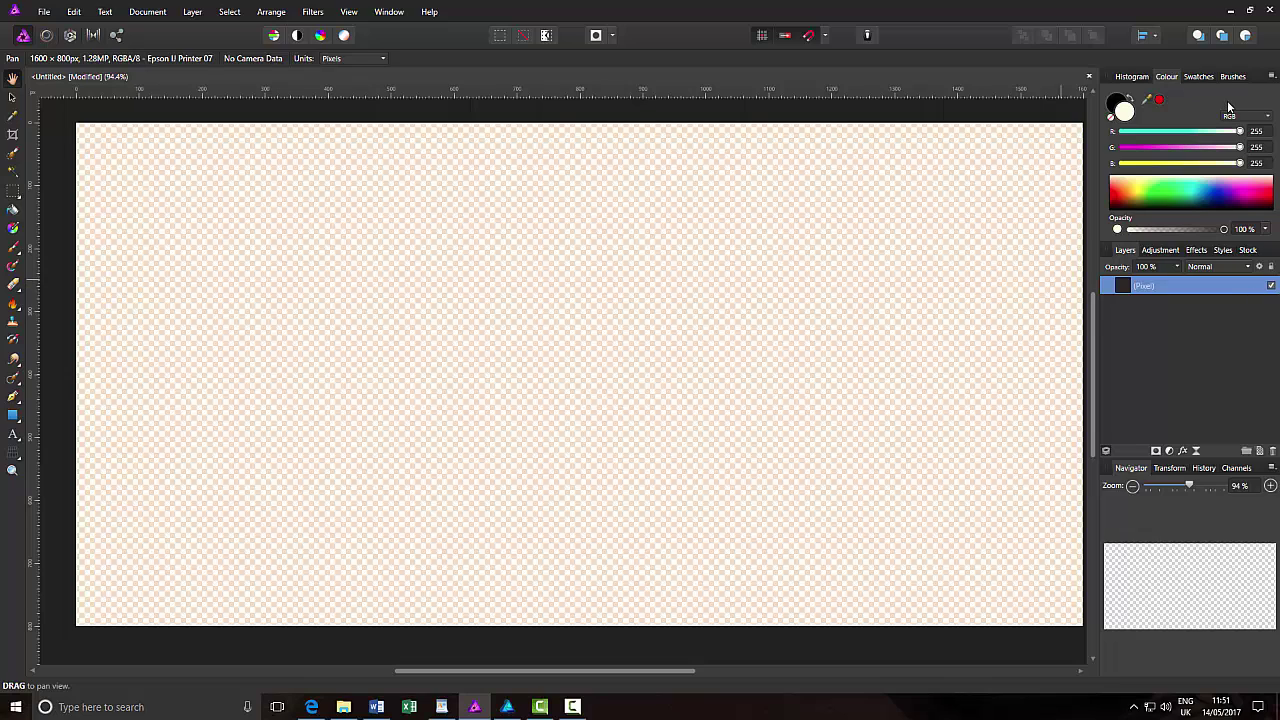
Show the TexturePack1_TomChalky category of brushes.
click(1236, 77)
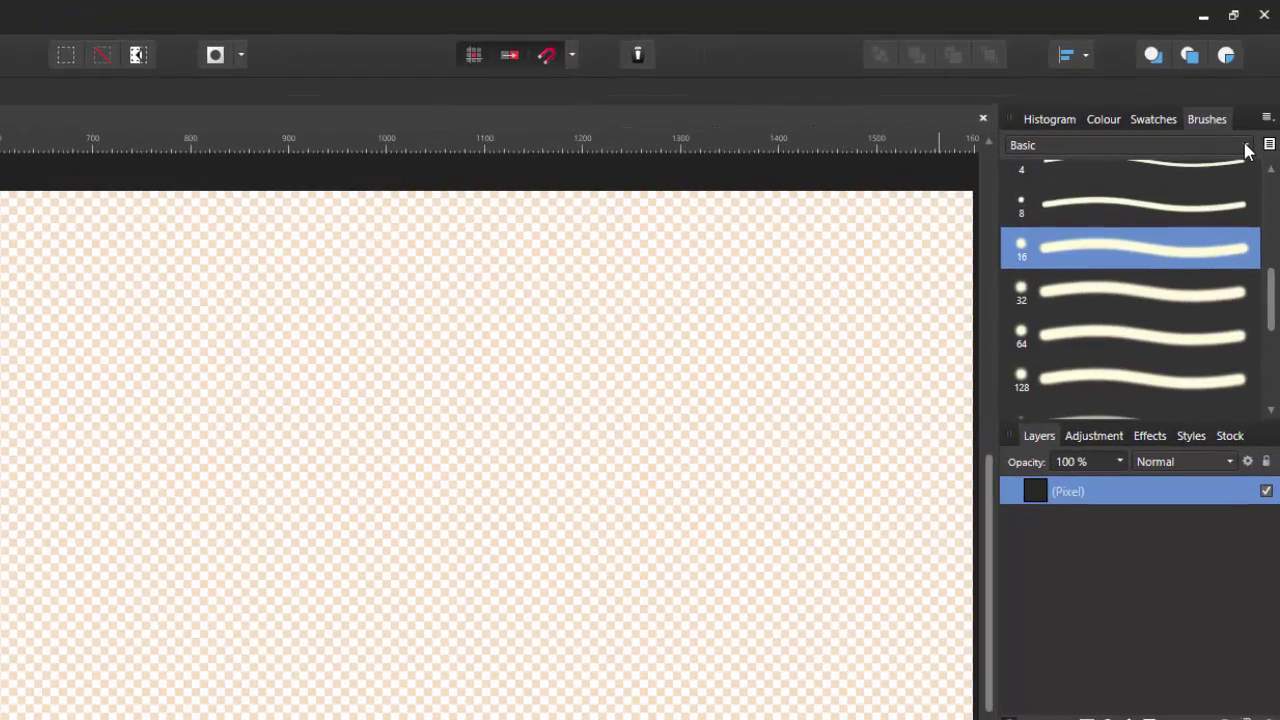
click(1246, 149)
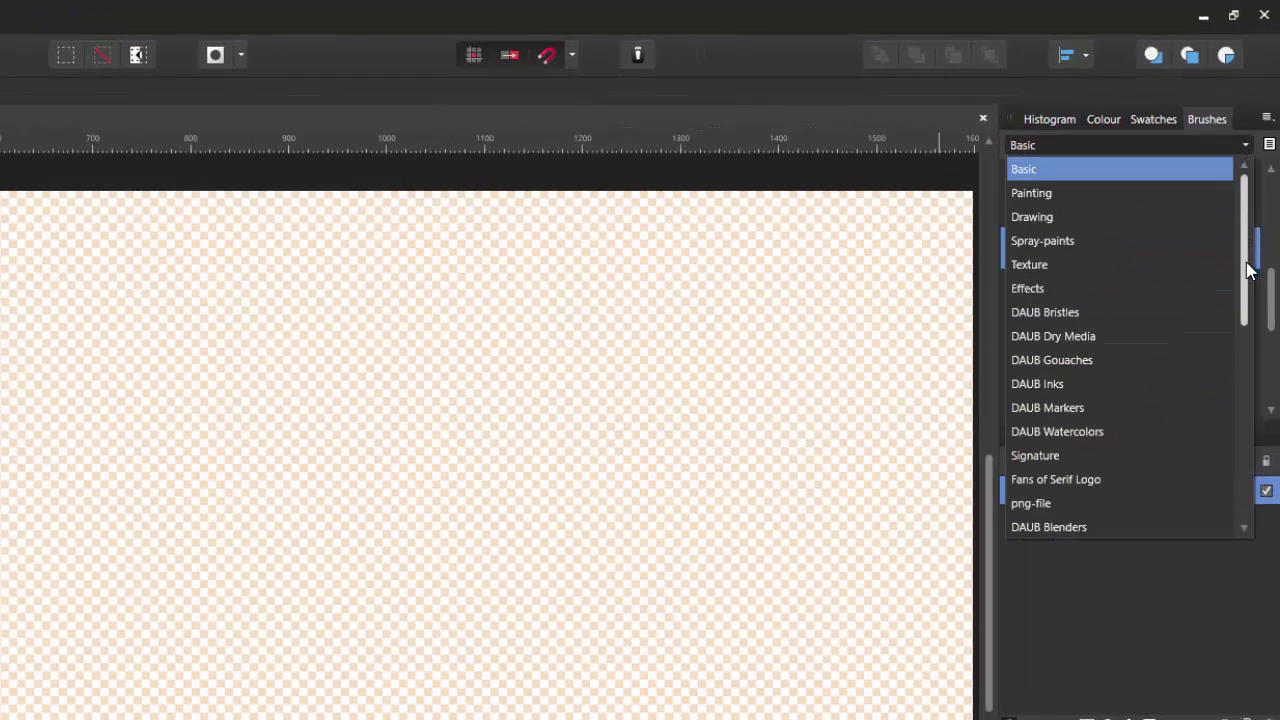
drag(1247, 270, 1245, 466)
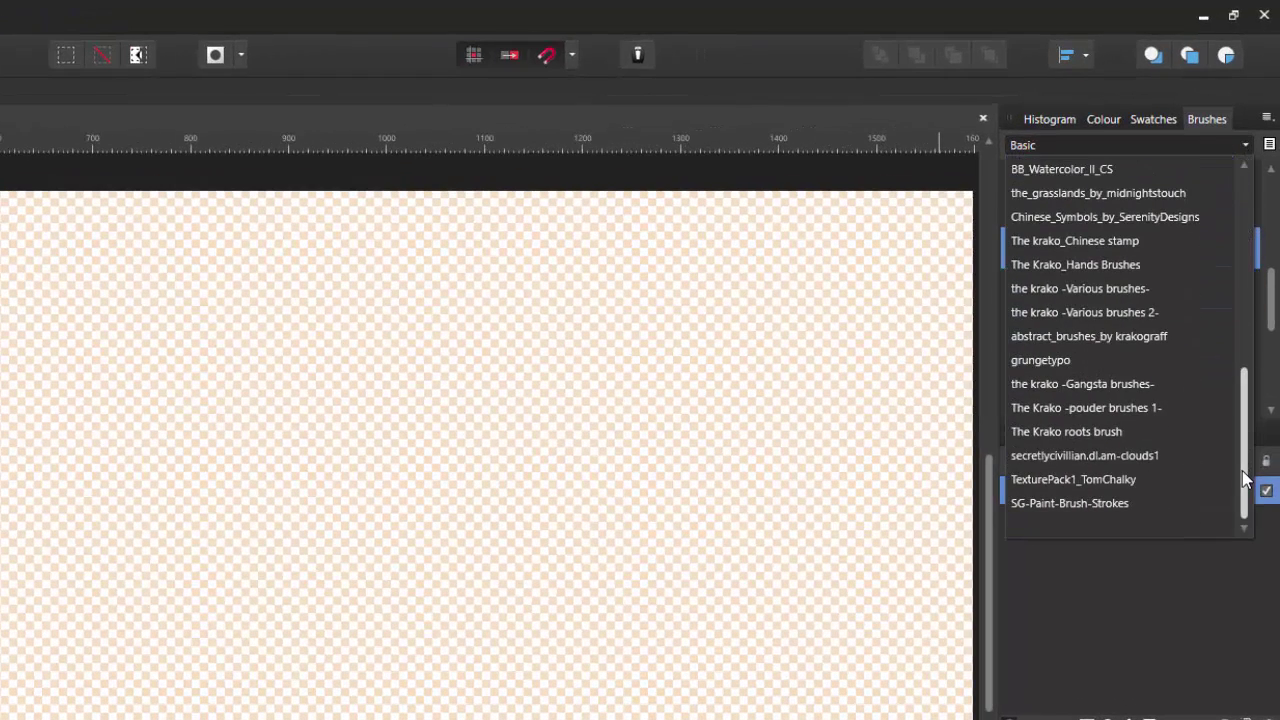
click(1120, 484)
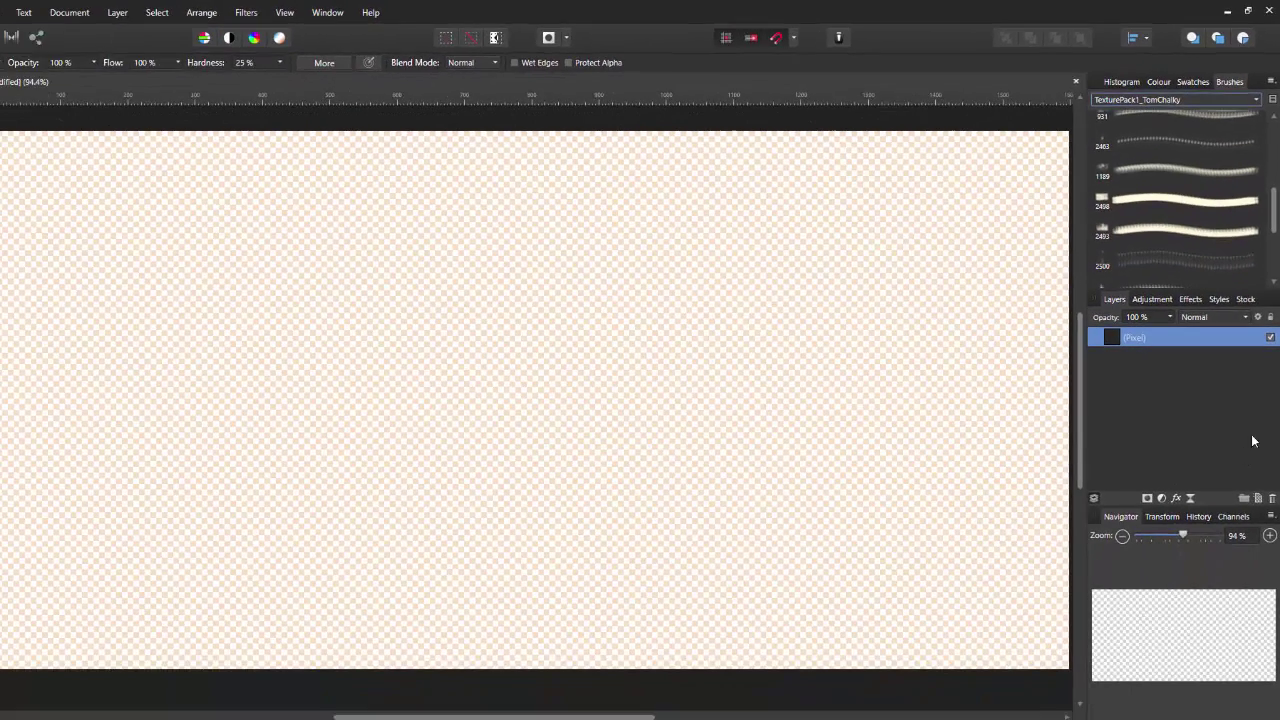
Try the 1189 px and 2500 px texture brushes with test strokes across the blank canvas, and undo the strokes.
click(1169, 174)
mouse_move(609, 338)
mouse_down()
mouse_move(399, 367)
mouse_move(329, 401)
mouse_move(585, 363)
mouse_move(509, 375)
mouse_move(463, 400)
mouse_up()
click(383, 389)
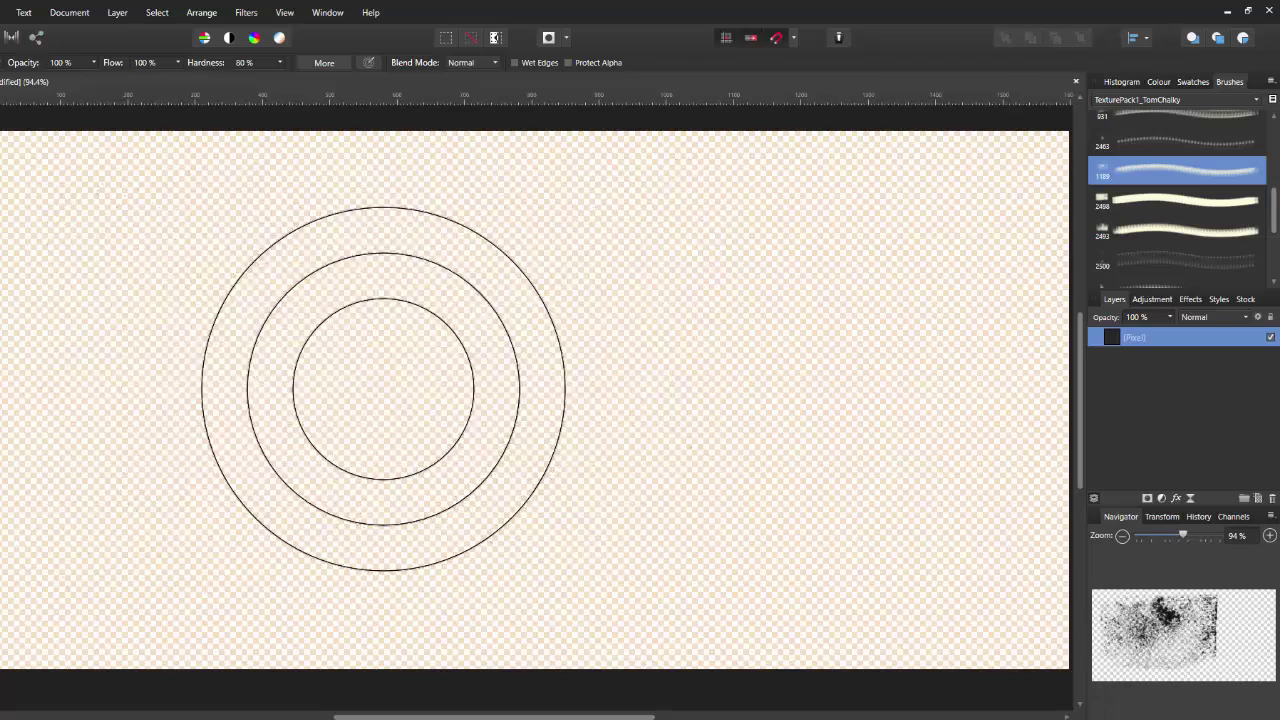
click(1207, 265)
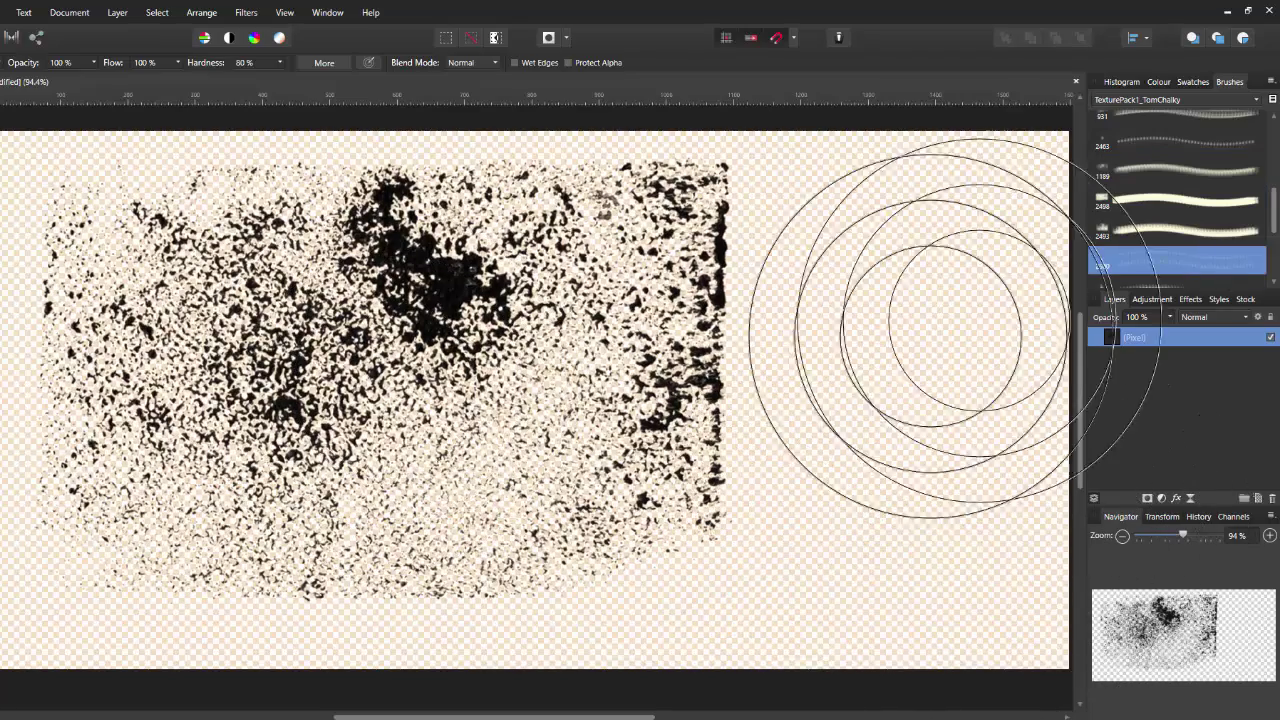
mouse_move(957, 300)
mouse_down()
mouse_move(809, 362)
mouse_move(904, 352)
mouse_move(991, 700)
mouse_move(900, 715)
mouse_move(801, 615)
mouse_move(956, 545)
mouse_move(971, 510)
mouse_move(891, 470)
mouse_move(835, 474)
mouse_move(817, 509)
mouse_up()
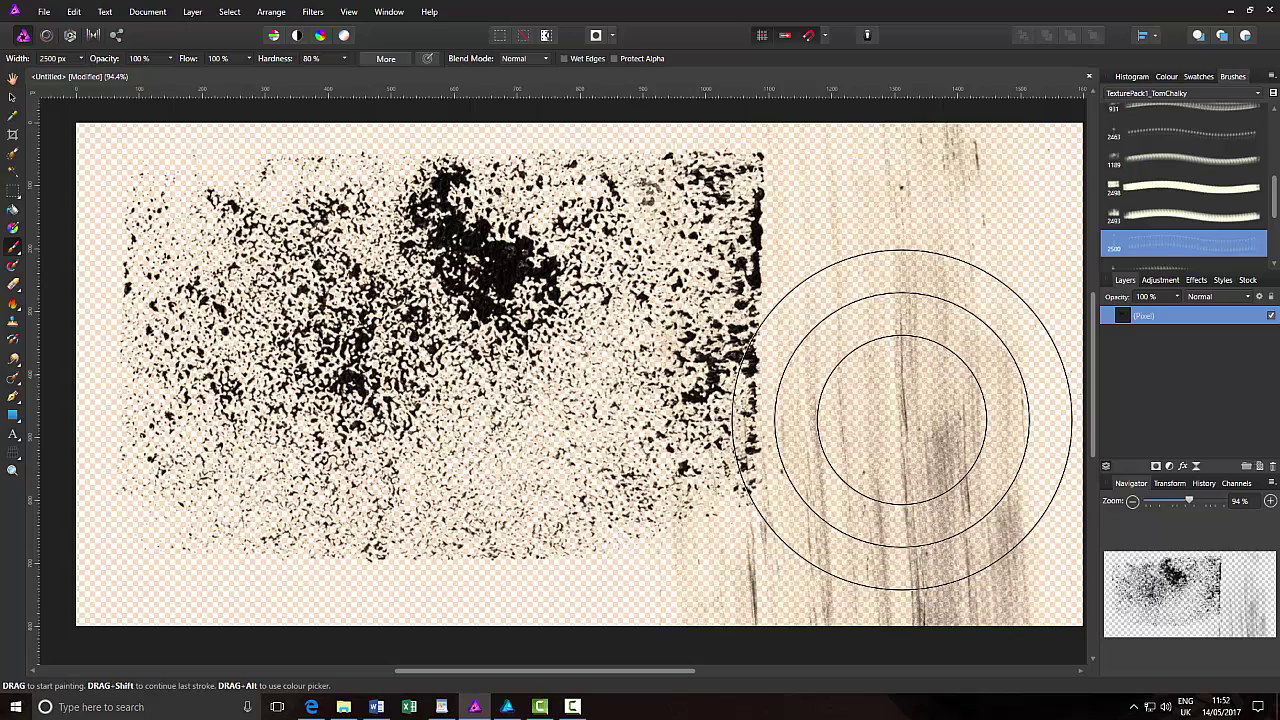
key(ctrl+z)
key(ctrl+z)
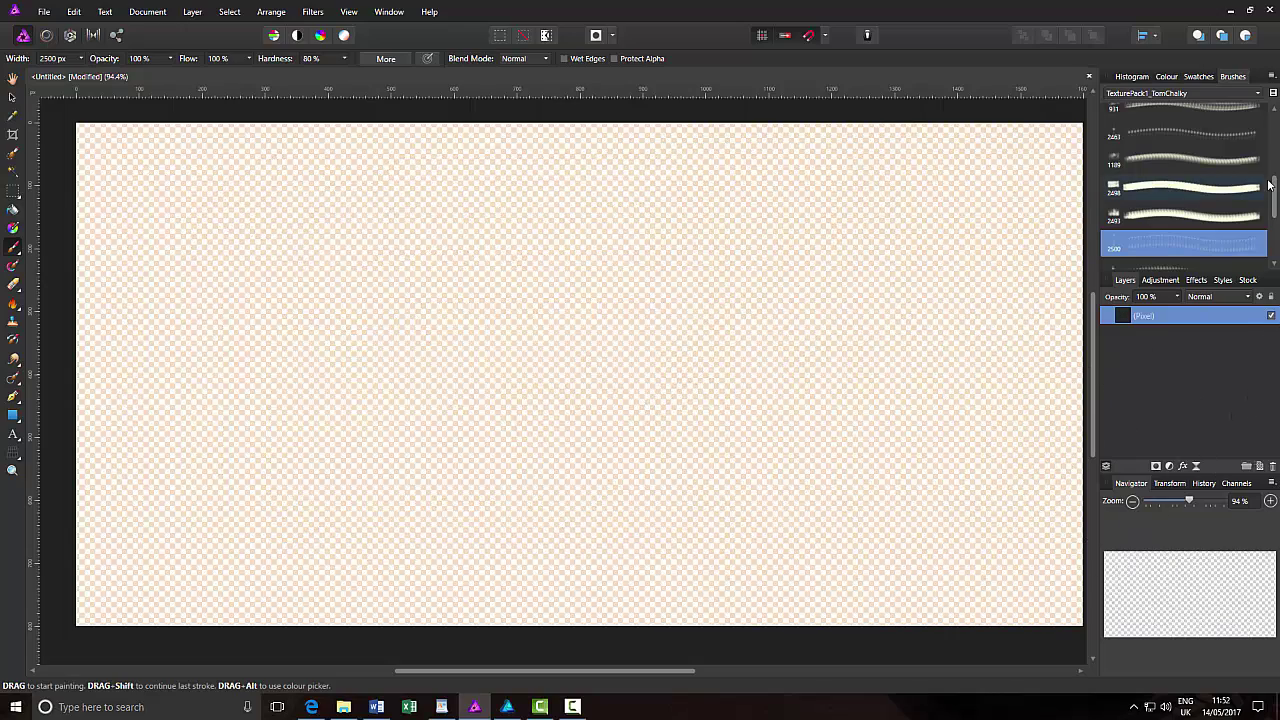
Switch the brush category back to Basic and select the 4 px brush.
drag(1269, 184, 1270, 127)
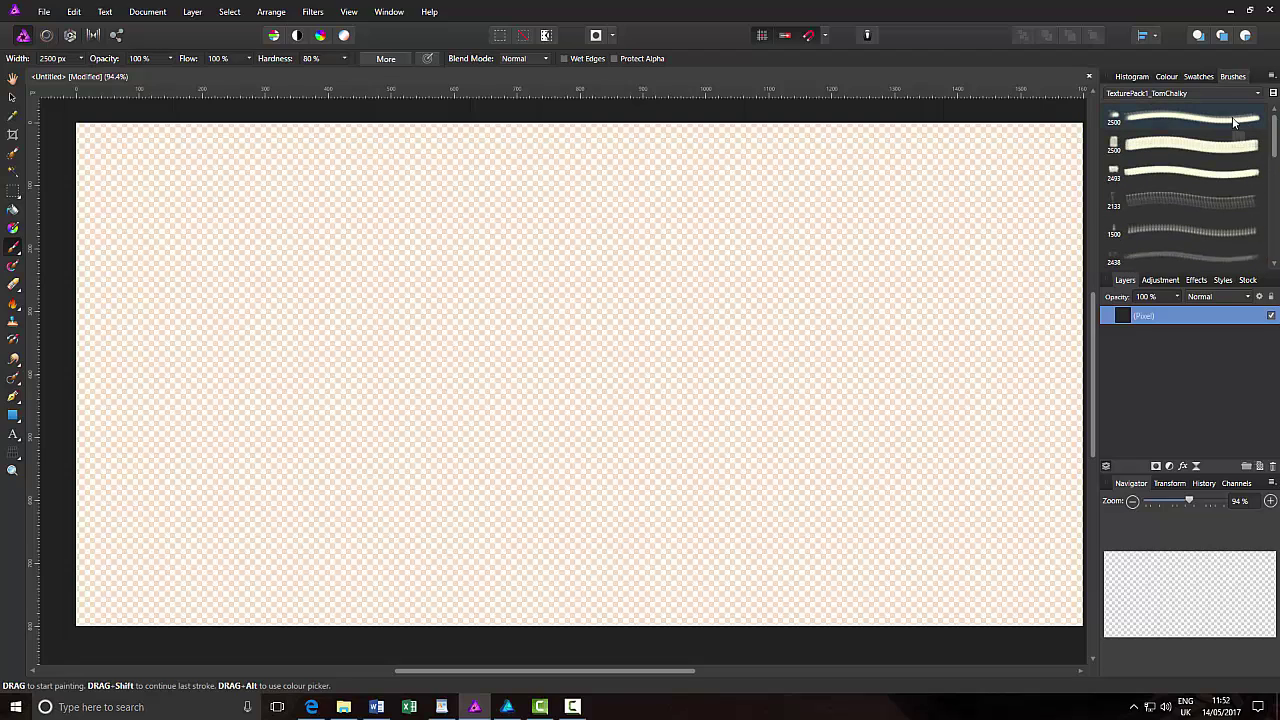
click(1258, 93)
scroll(1260, 122, up, 5)
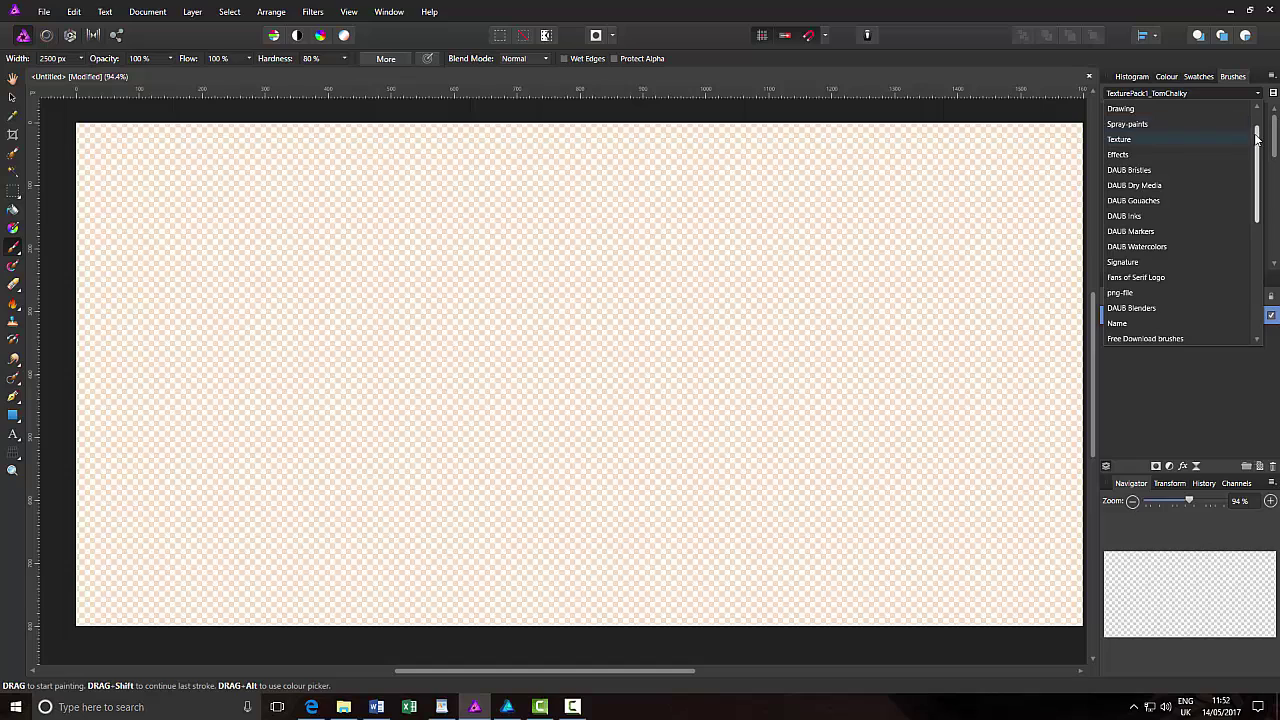
scroll(1257, 131, up, 2)
click(1203, 109)
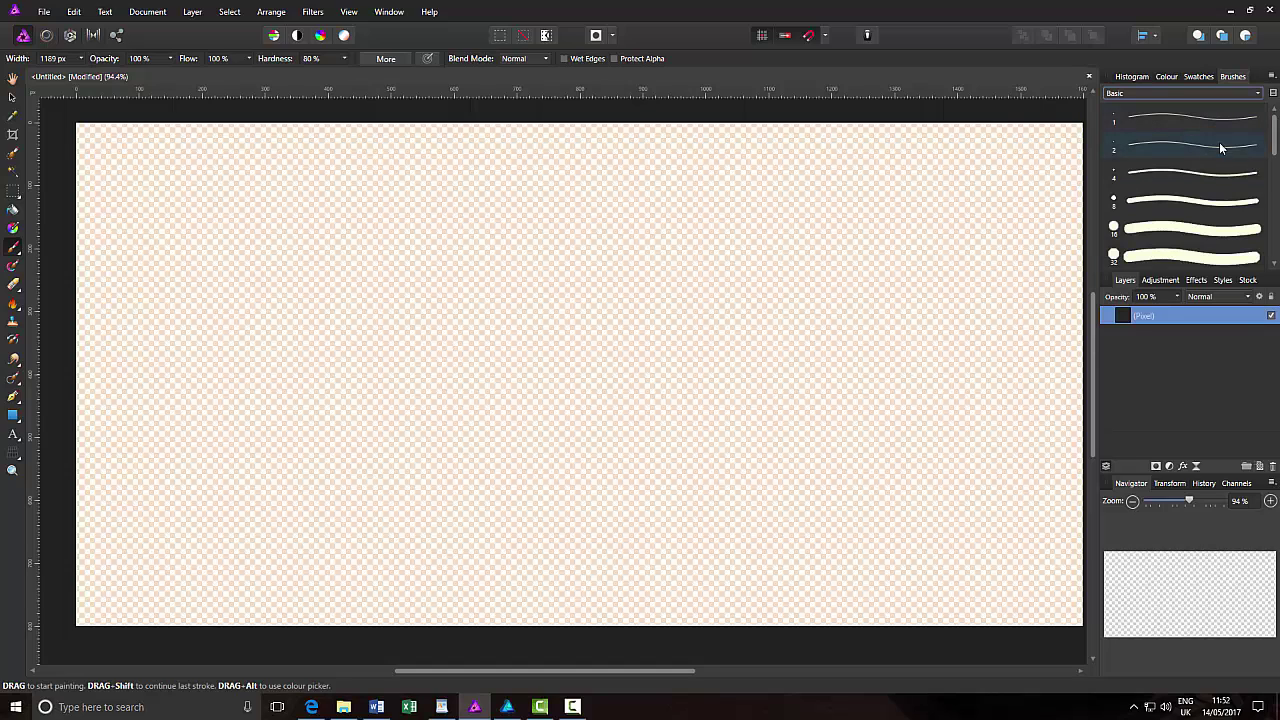
click(1236, 182)
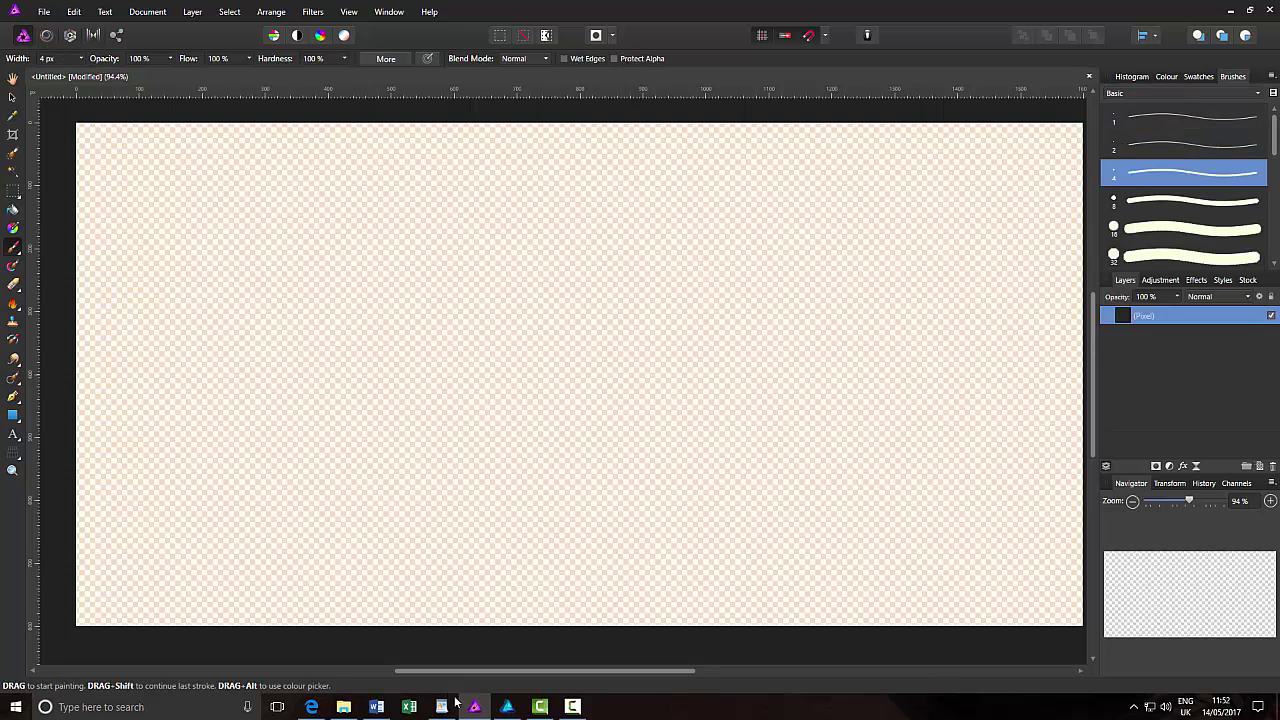
Switch to Affinity Designer and import the TexturePack1_TomChalky.abr brushes from the VOL1_Asstd_Paint_Textures folder inside Downloads > Free Resorce Packages.
click(508, 708)
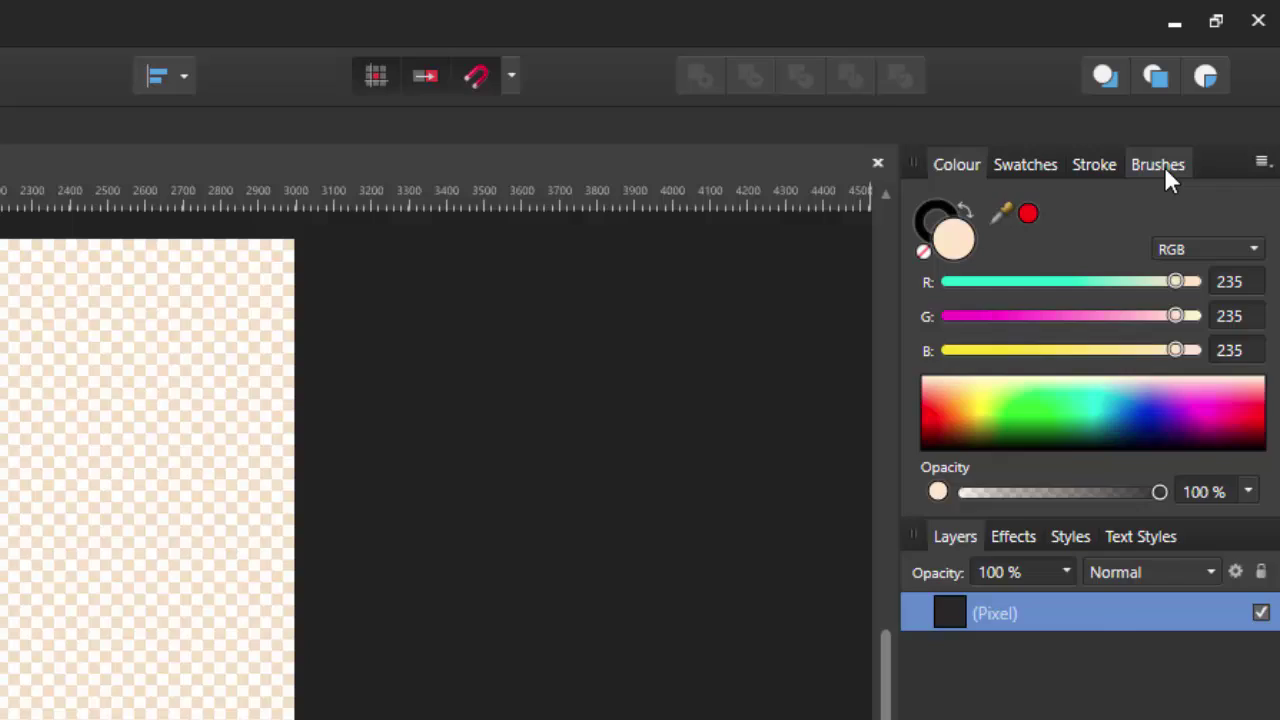
click(1172, 153)
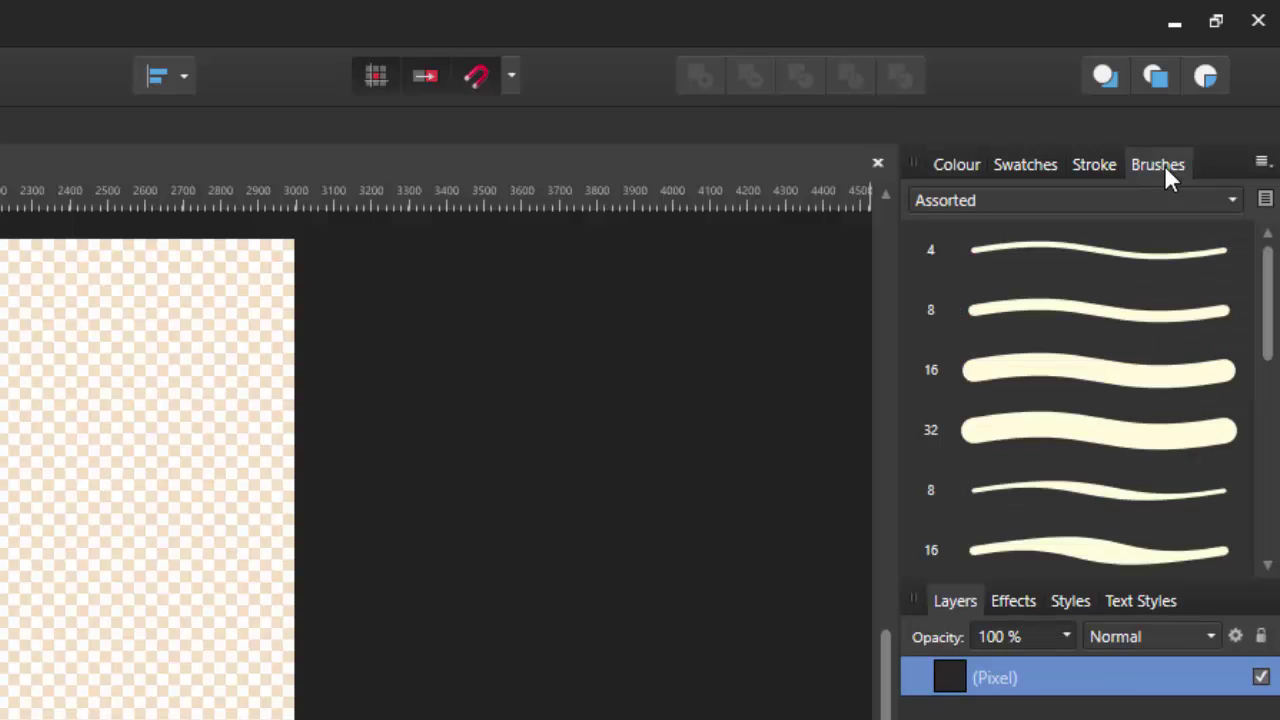
click(1265, 167)
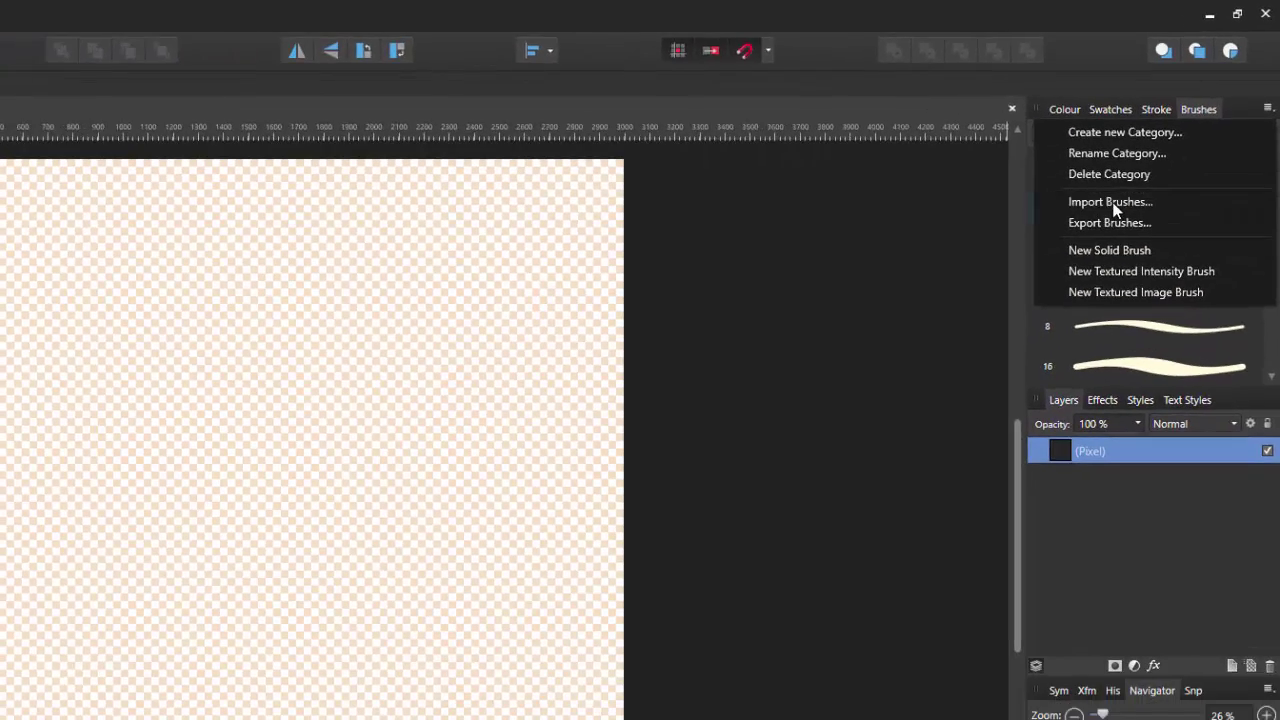
click(1115, 205)
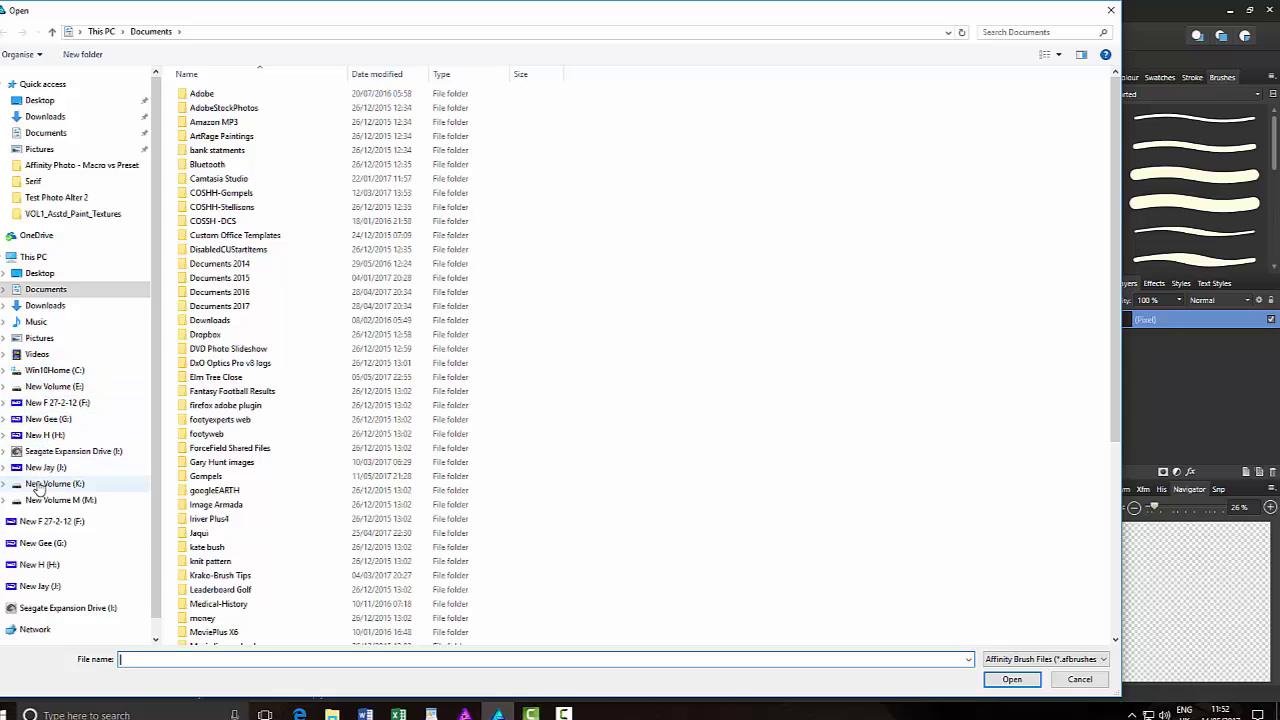
click(45, 305)
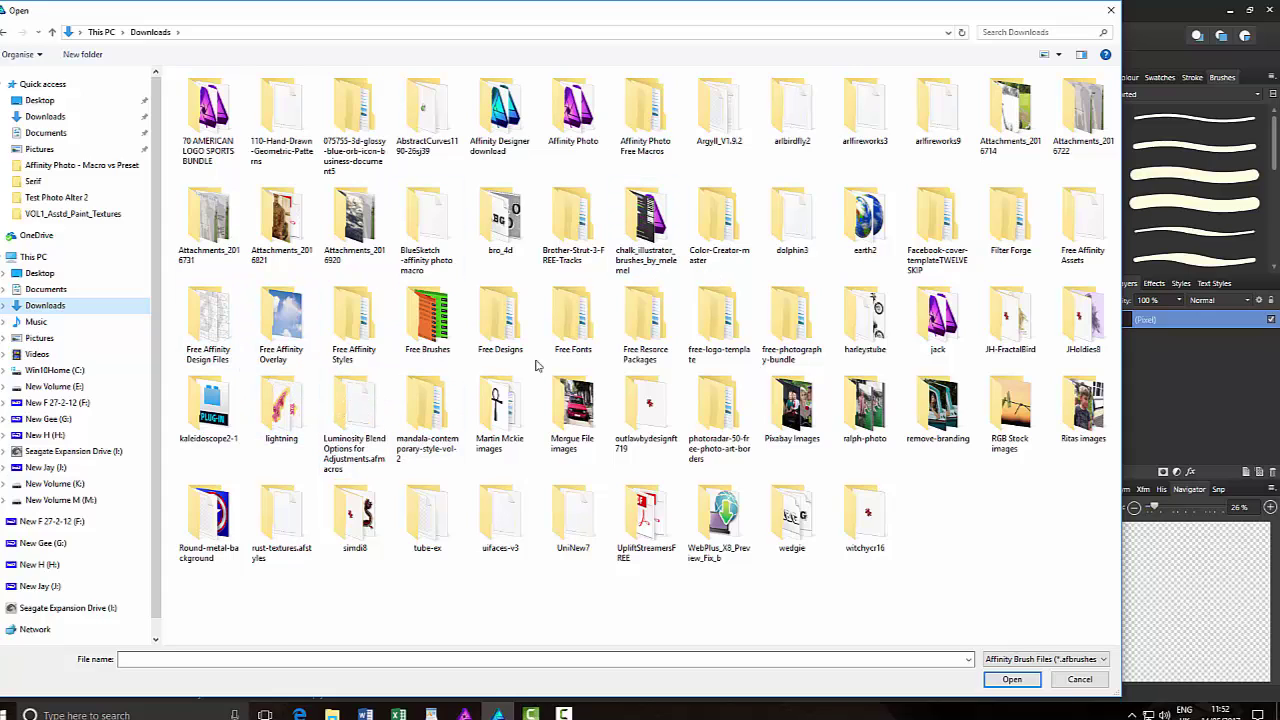
double_click(646, 317)
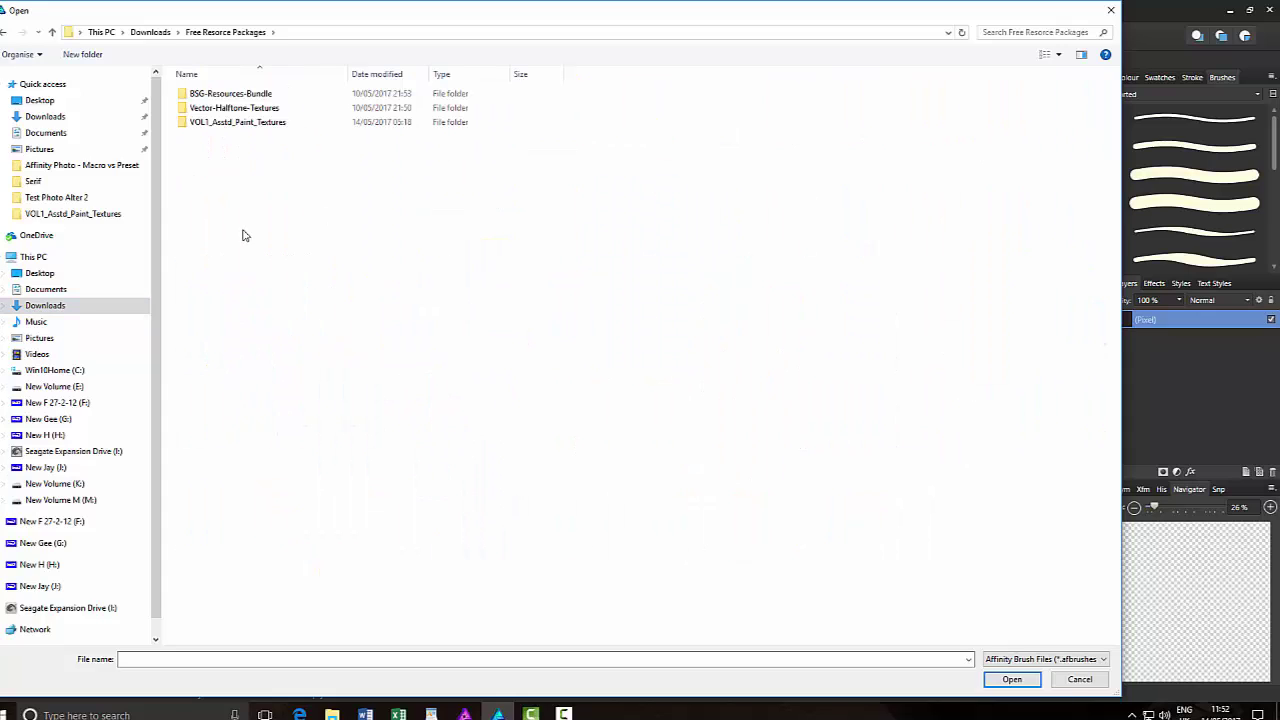
double_click(188, 122)
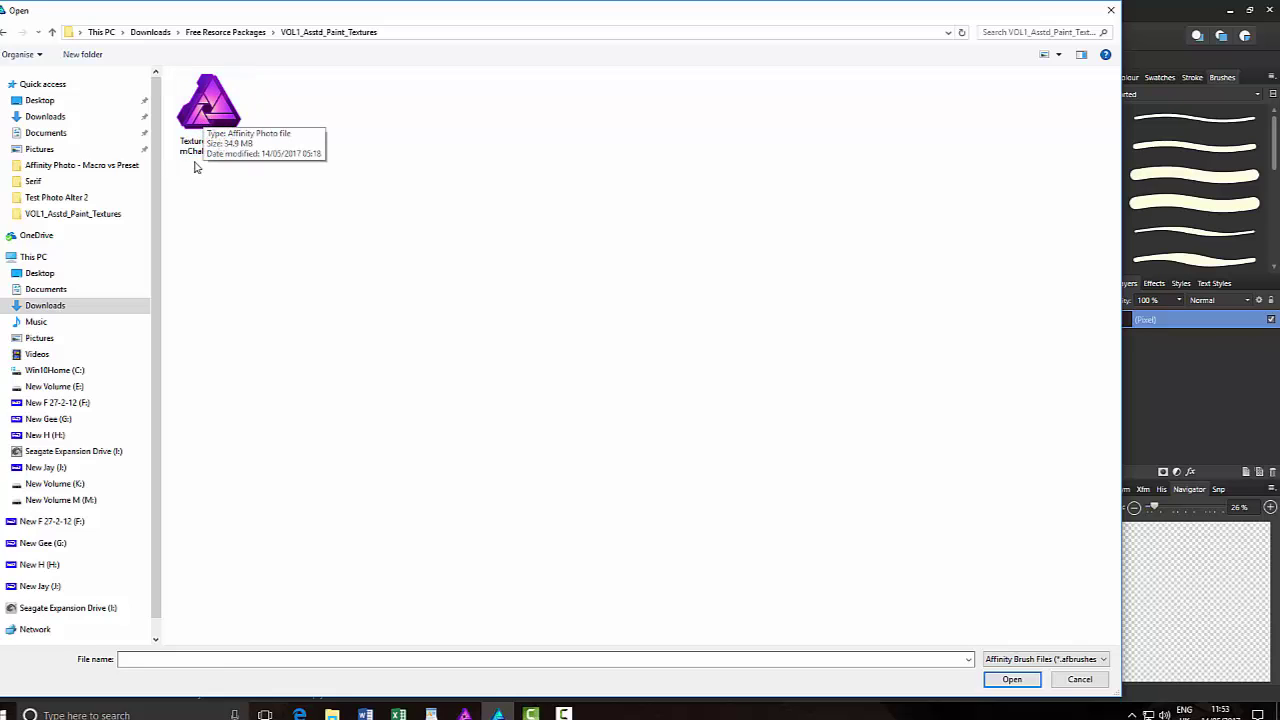
click(205, 122)
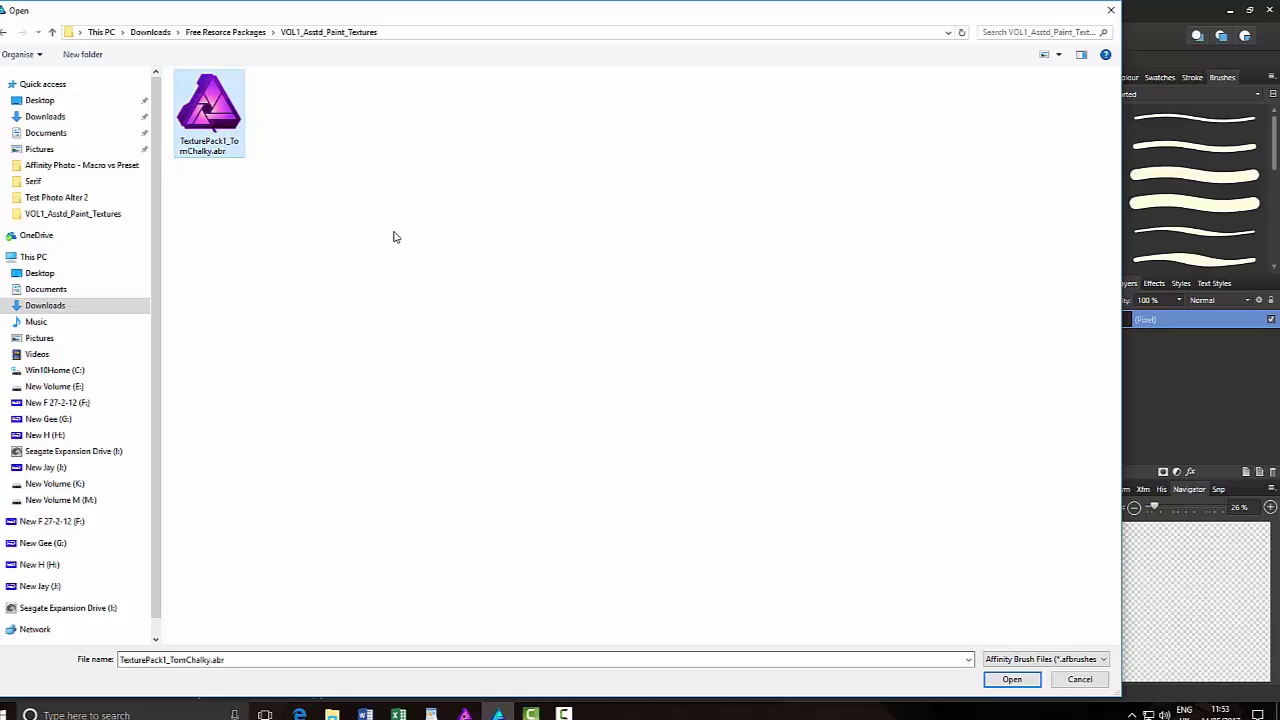
click(1012, 679)
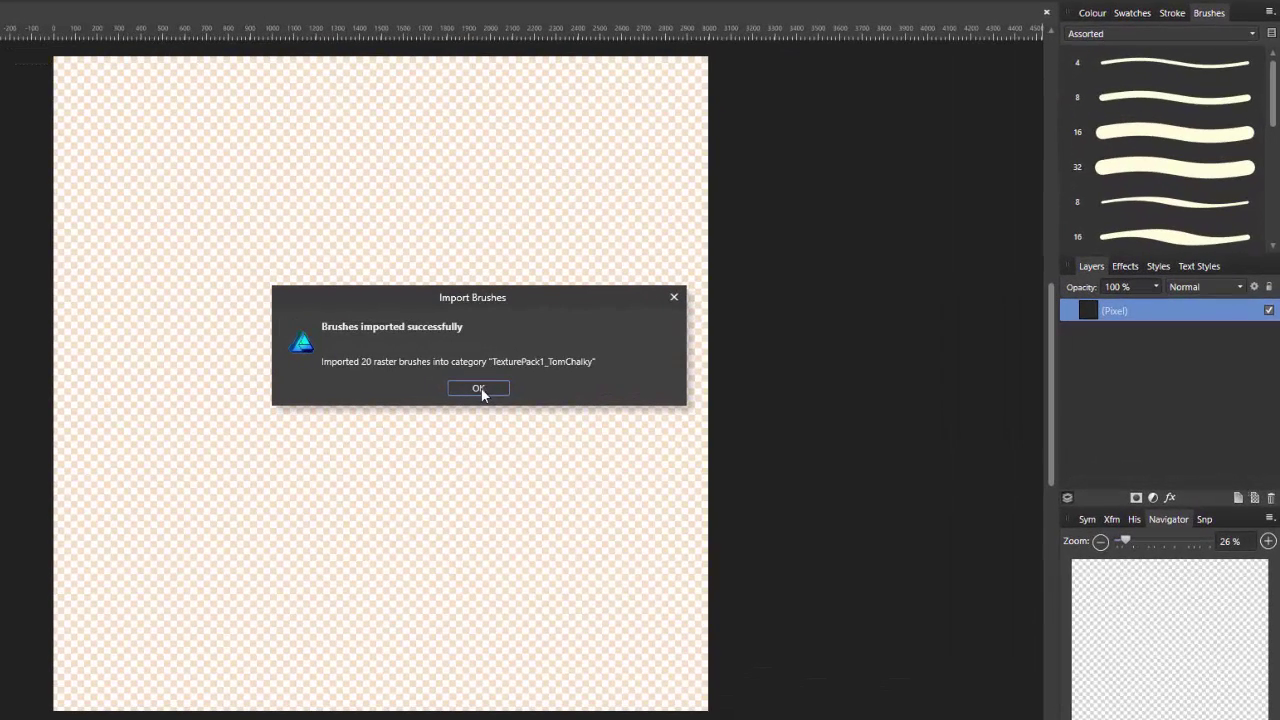
click(479, 389)
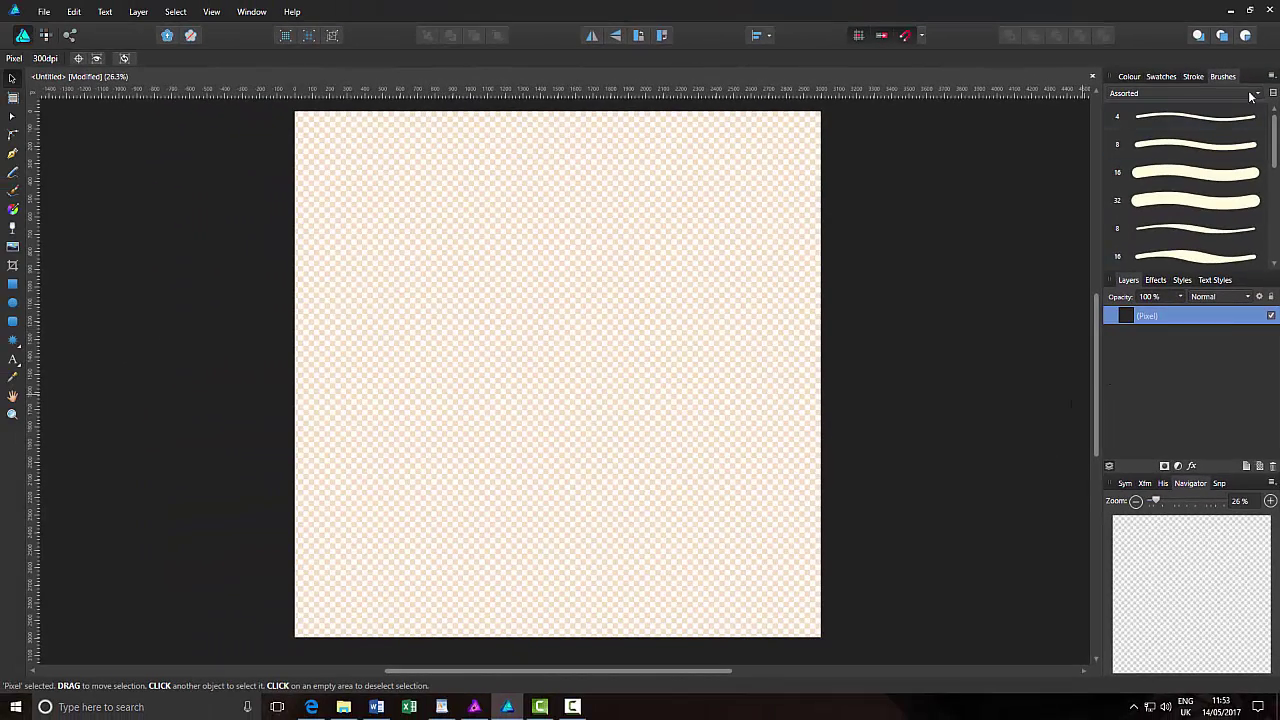
Check the Draw Persona's brush categories, and show the TexturePack1_TomChalky category in the Pixel Persona.
click(1259, 94)
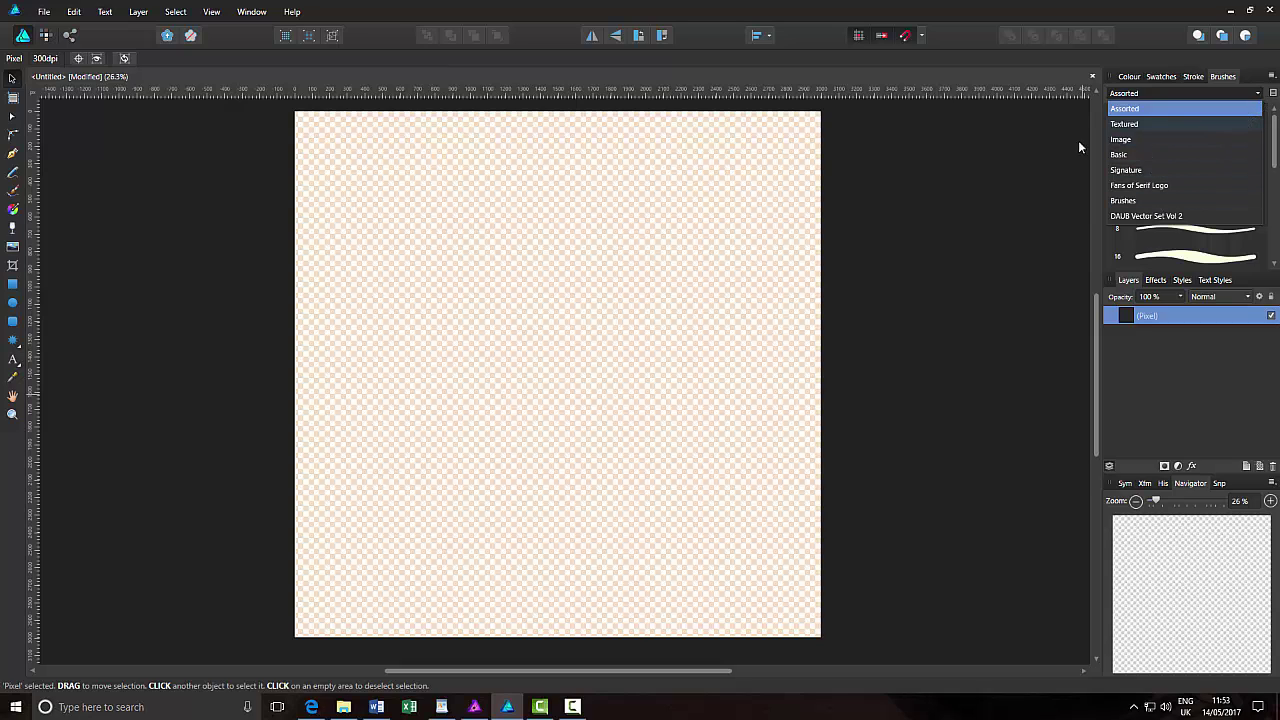
click(874, 180)
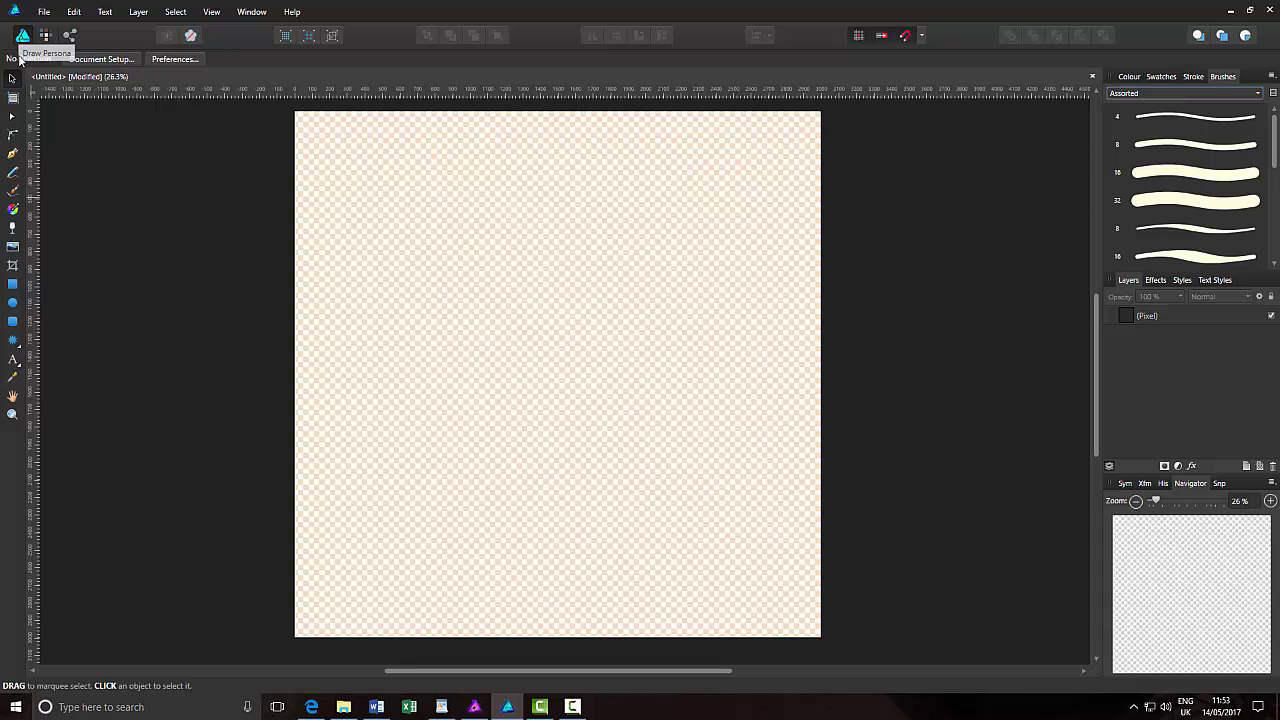
click(45, 38)
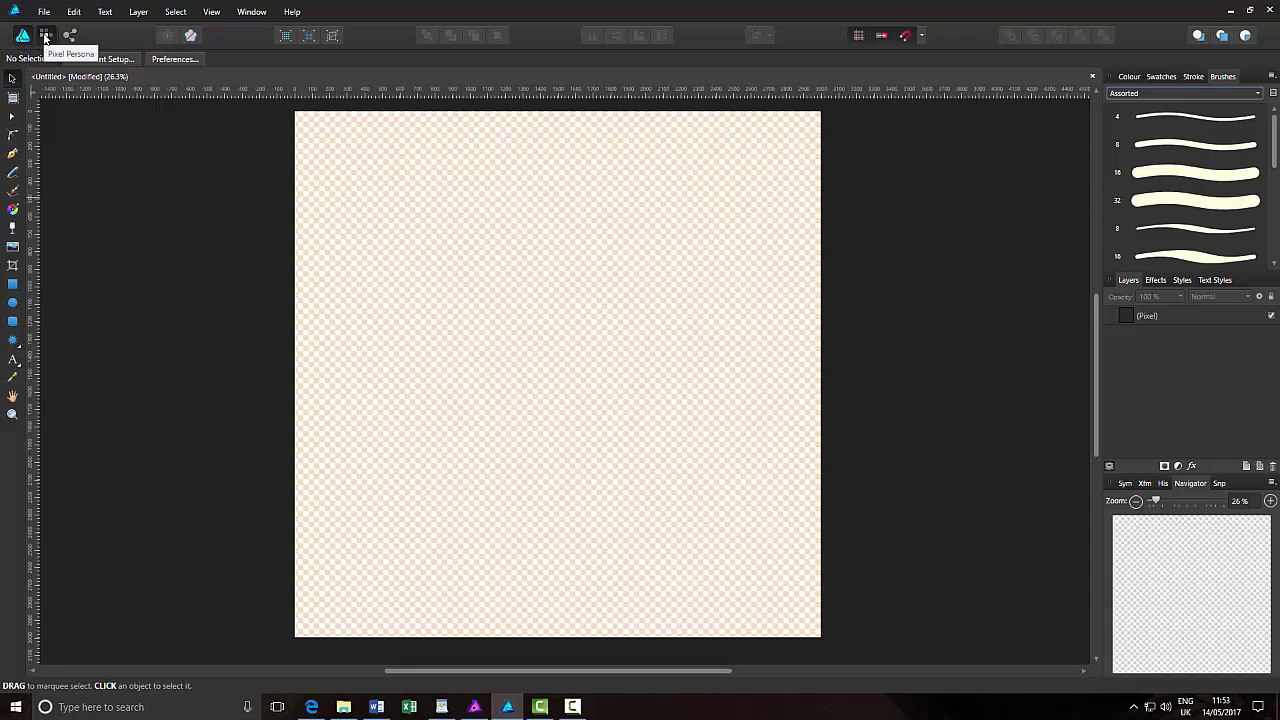
click(1223, 77)
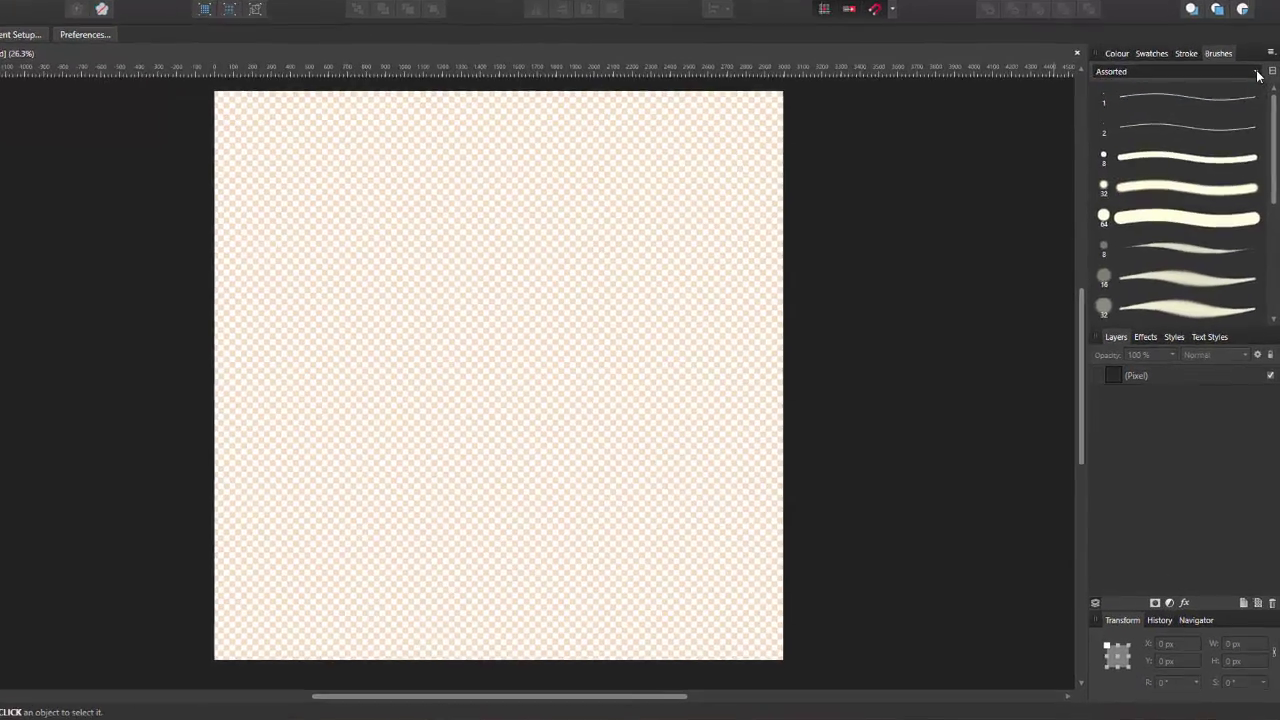
click(1250, 93)
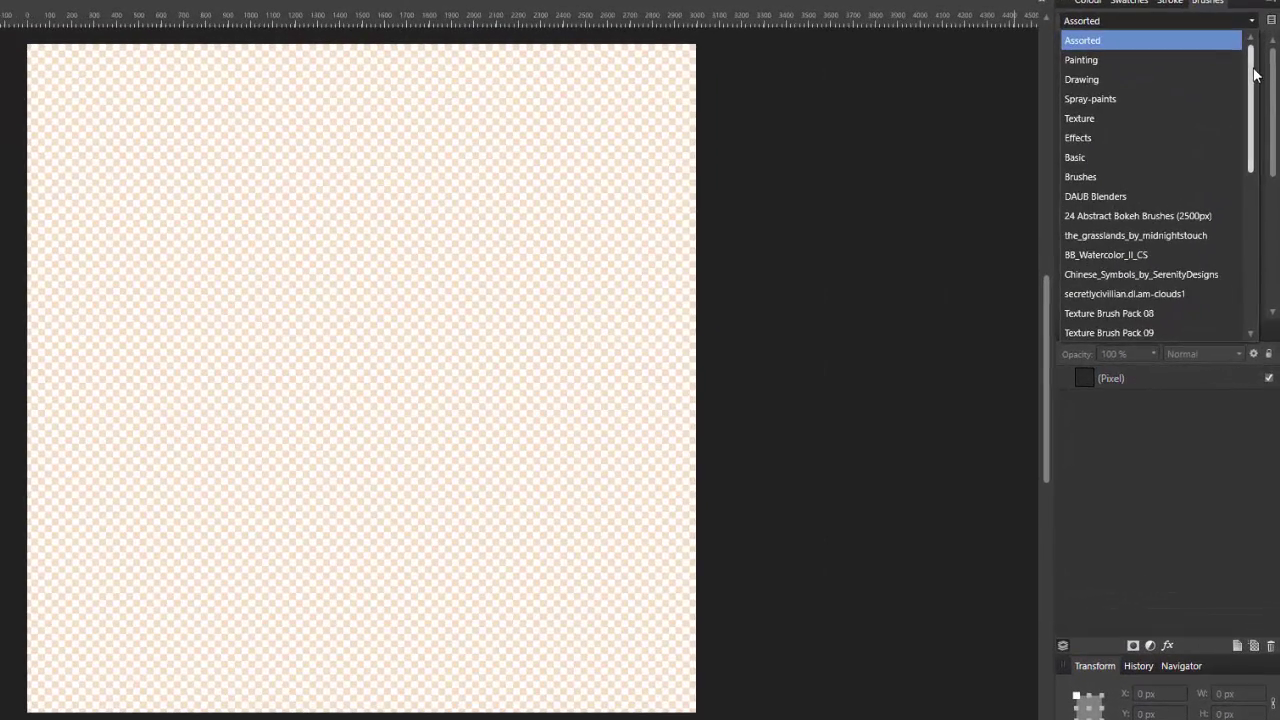
drag(1255, 75, 1263, 243)
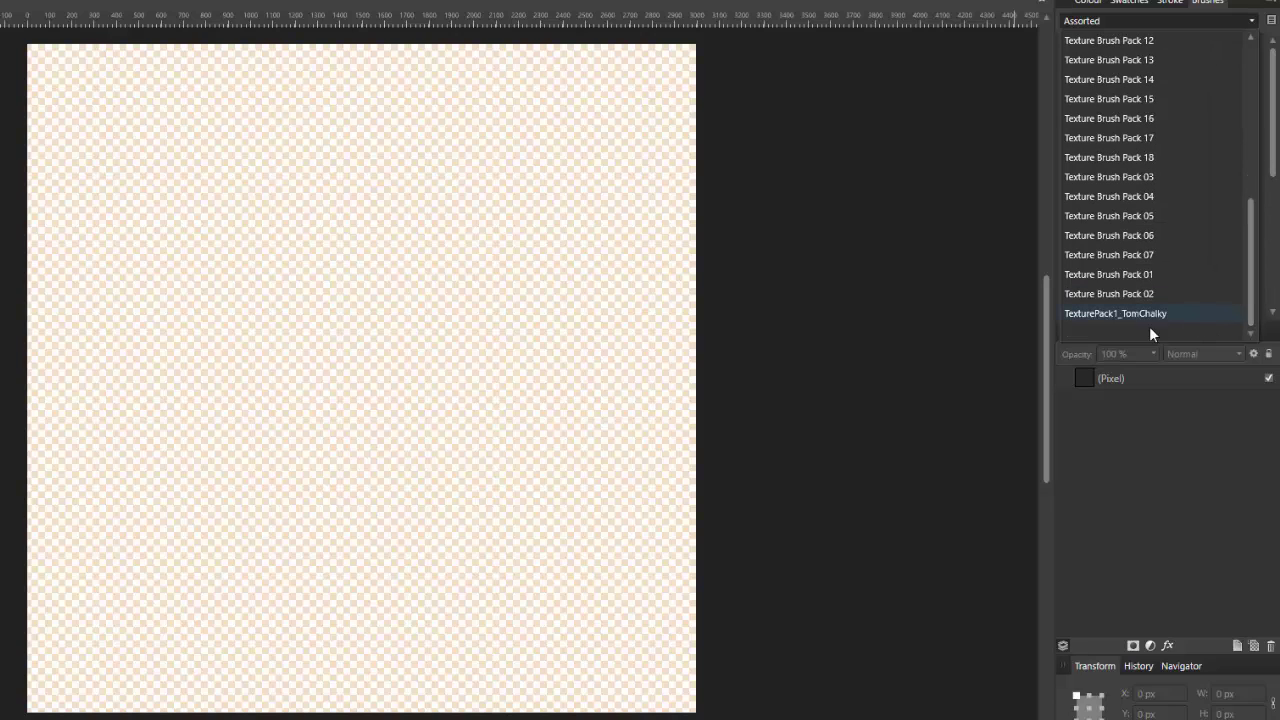
click(1111, 313)
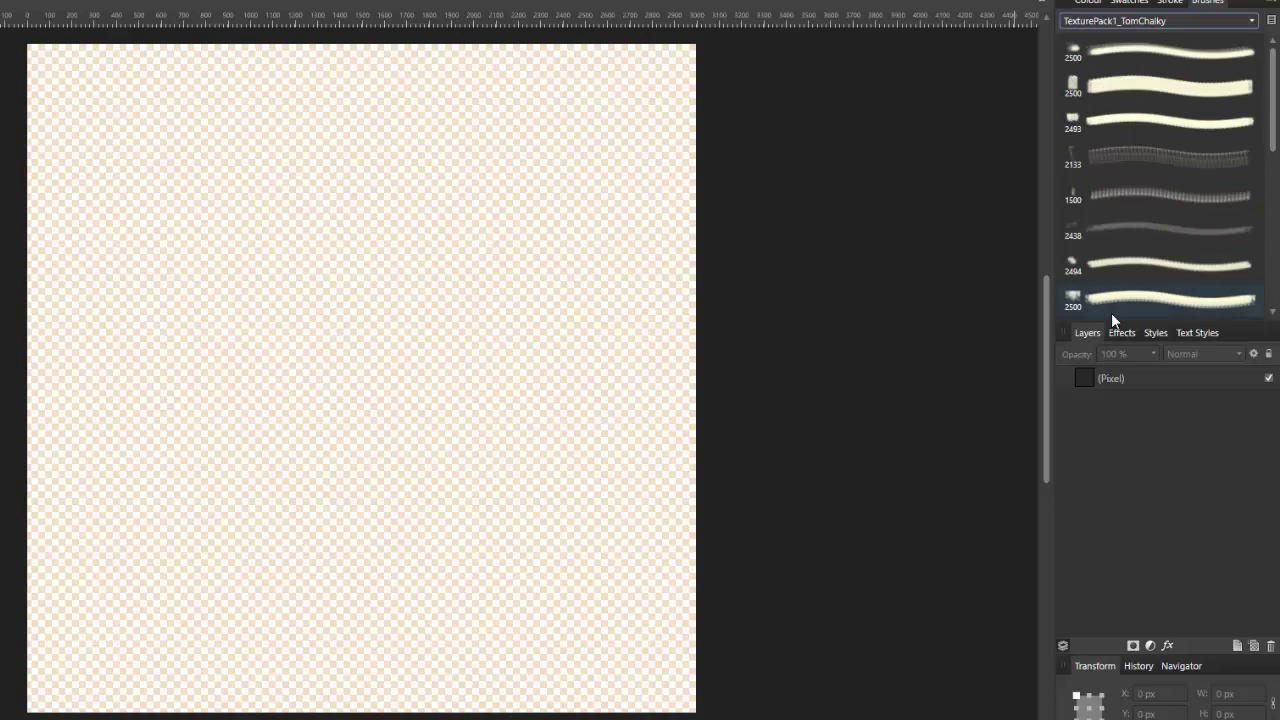
Try the 1189 px texture brush with test strokes and single stamps across the blank canvas, and undo them.
scroll(1250, 151, down, 3)
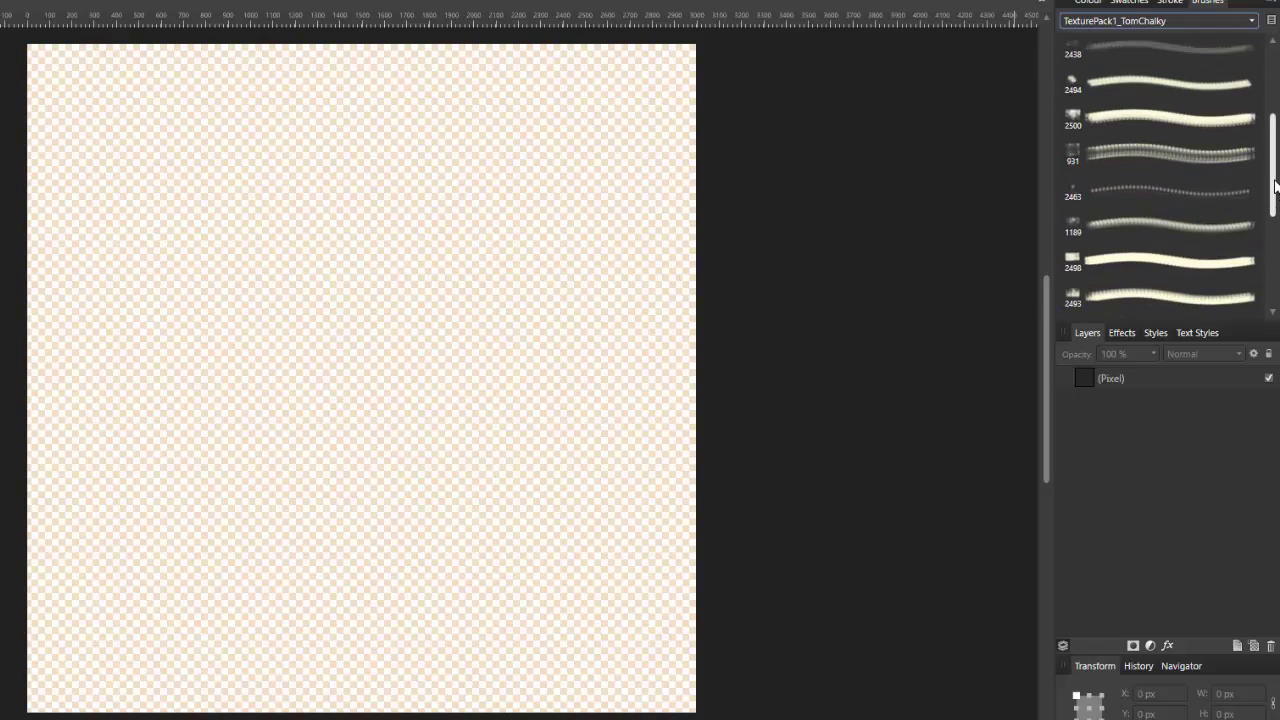
click(1196, 225)
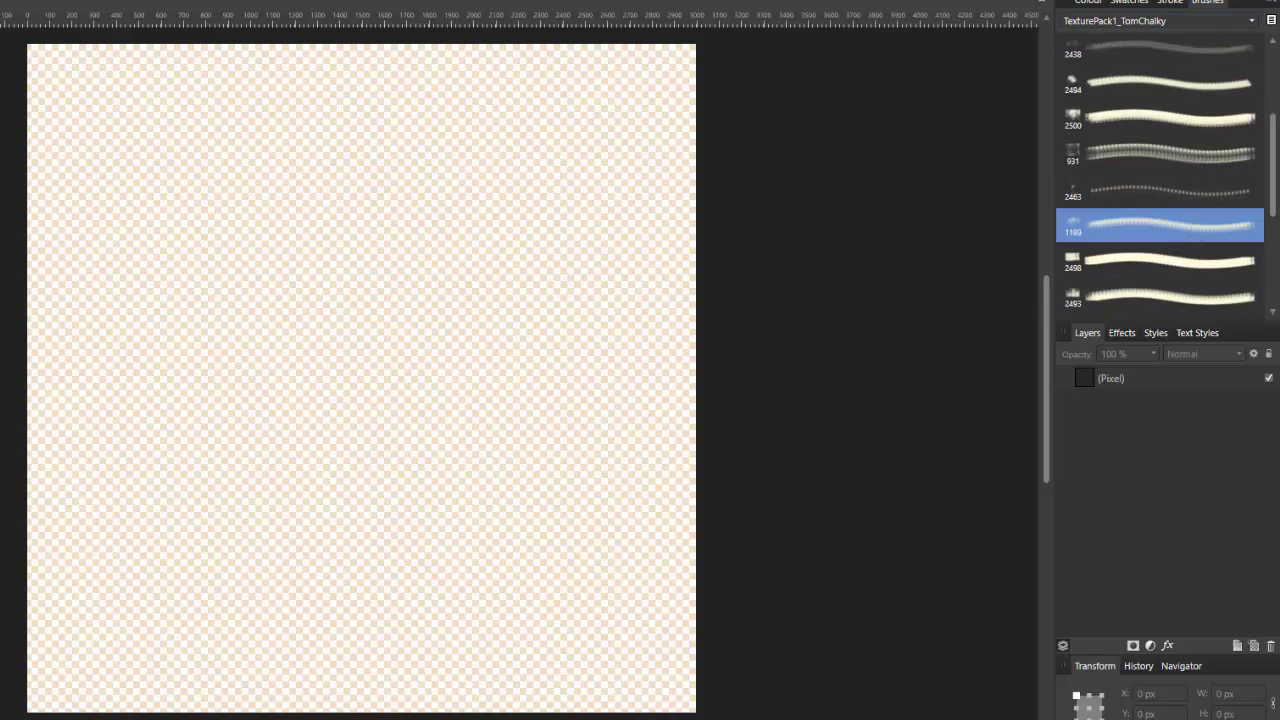
mouse_move(90, 200)
mouse_down()
mouse_move(220, 210)
mouse_move(330, 260)
mouse_up()
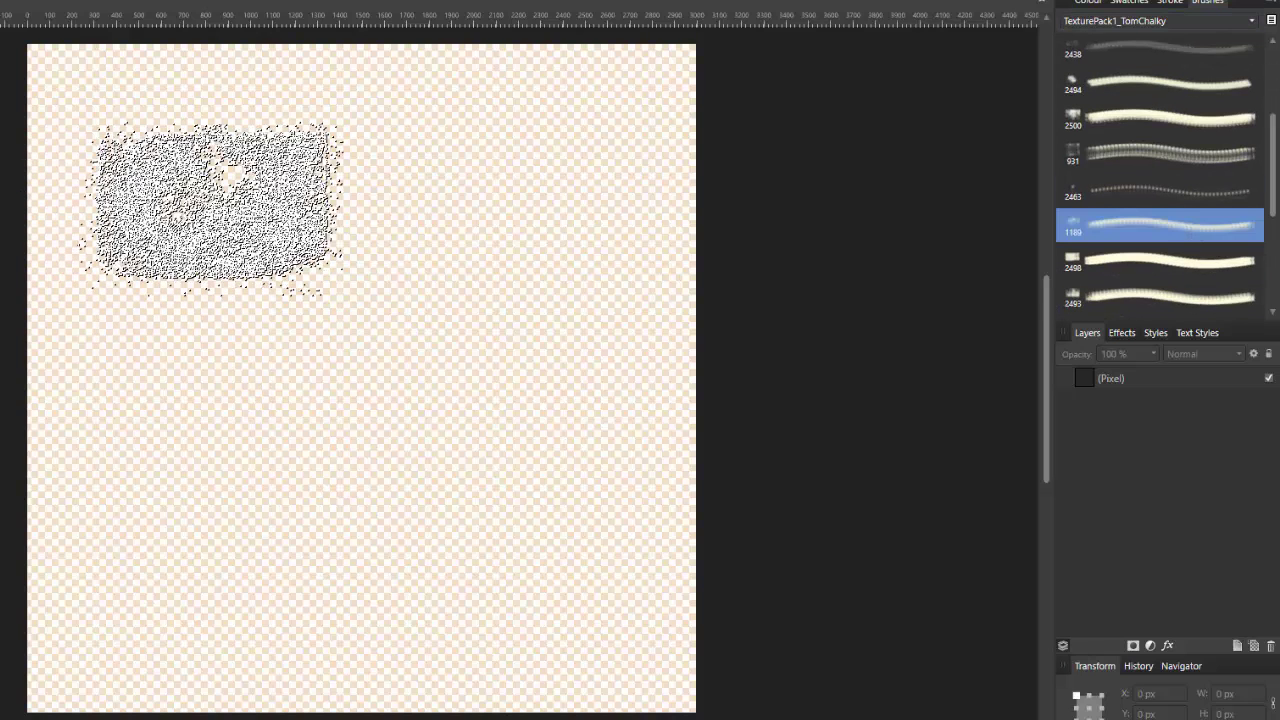
drag(212, 205, 340, 380)
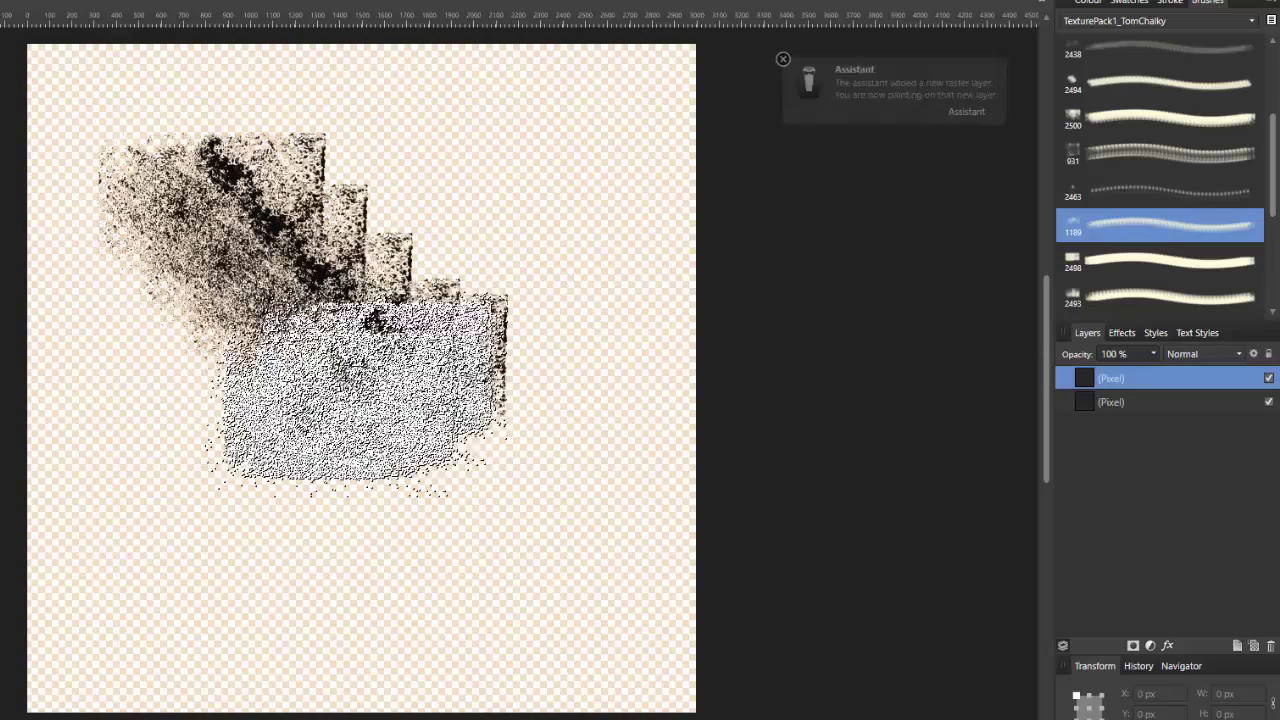
click(220, 560)
click(490, 555)
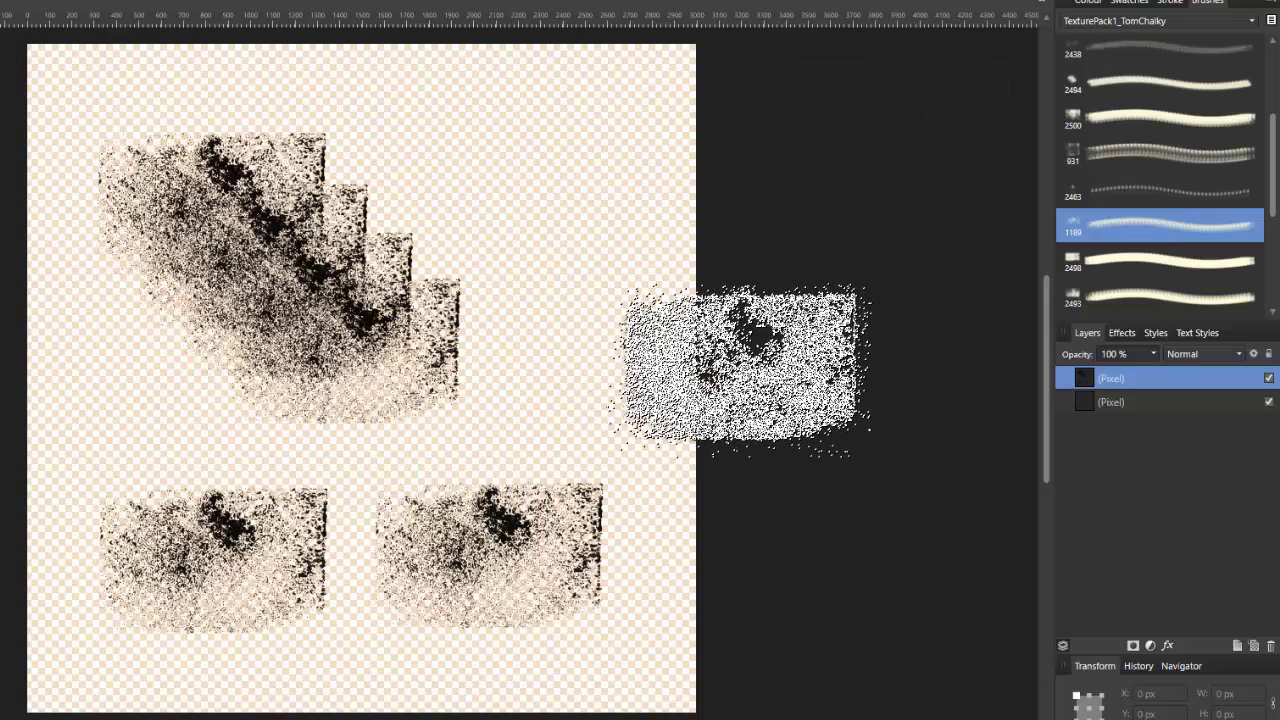
key(ctrl+z)
key(ctrl+z)
key(ctrl+z)
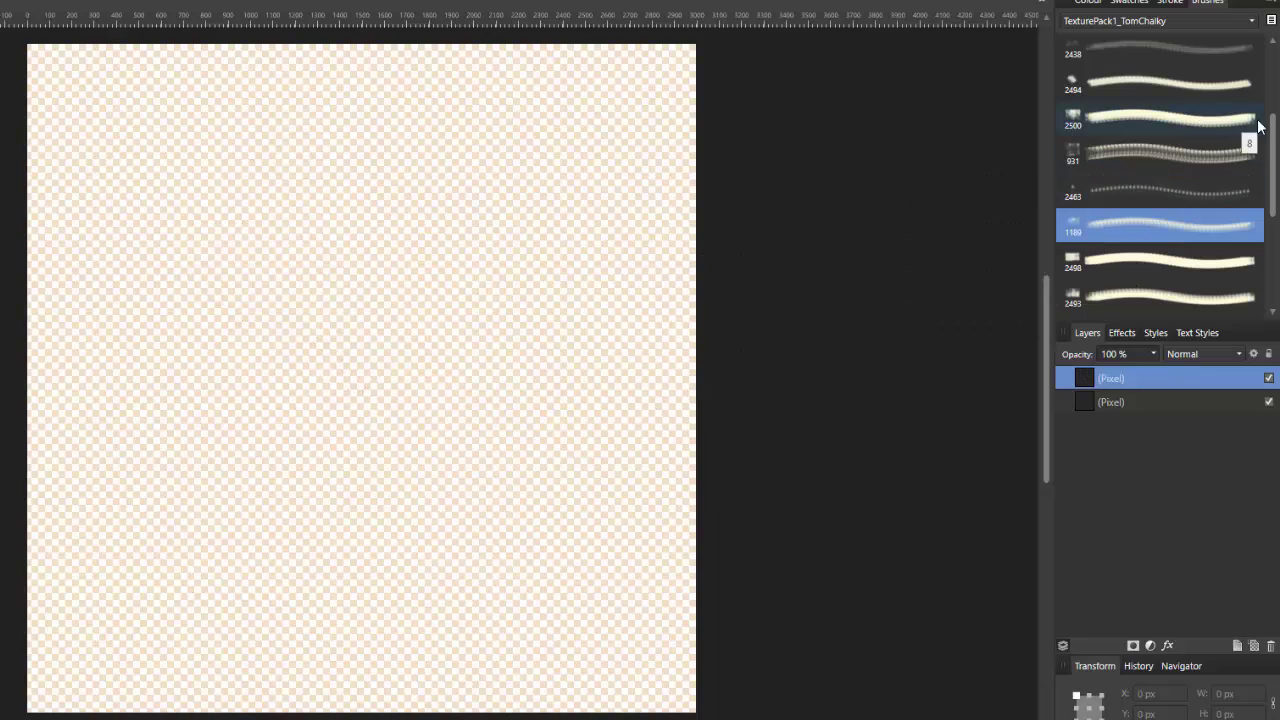
Switch the brush category back to Assorted and select the 2 px brush.
drag(1276, 125, 1235, 60)
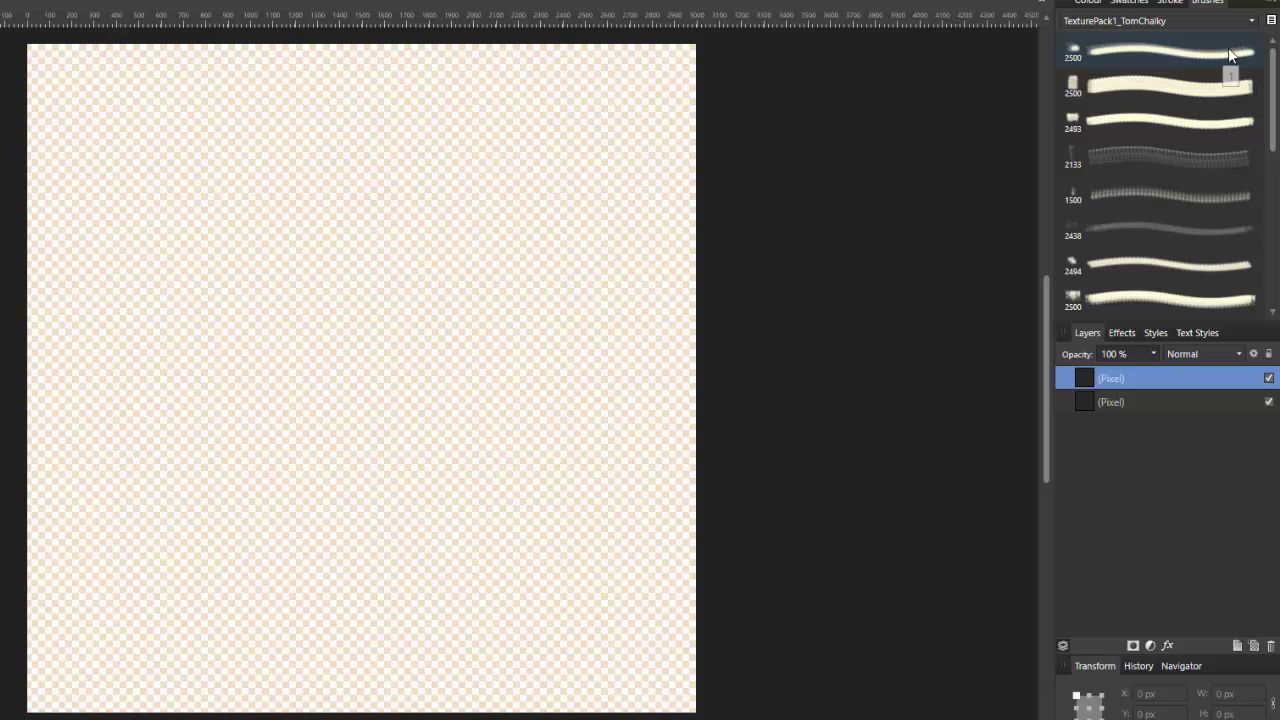
click(1251, 20)
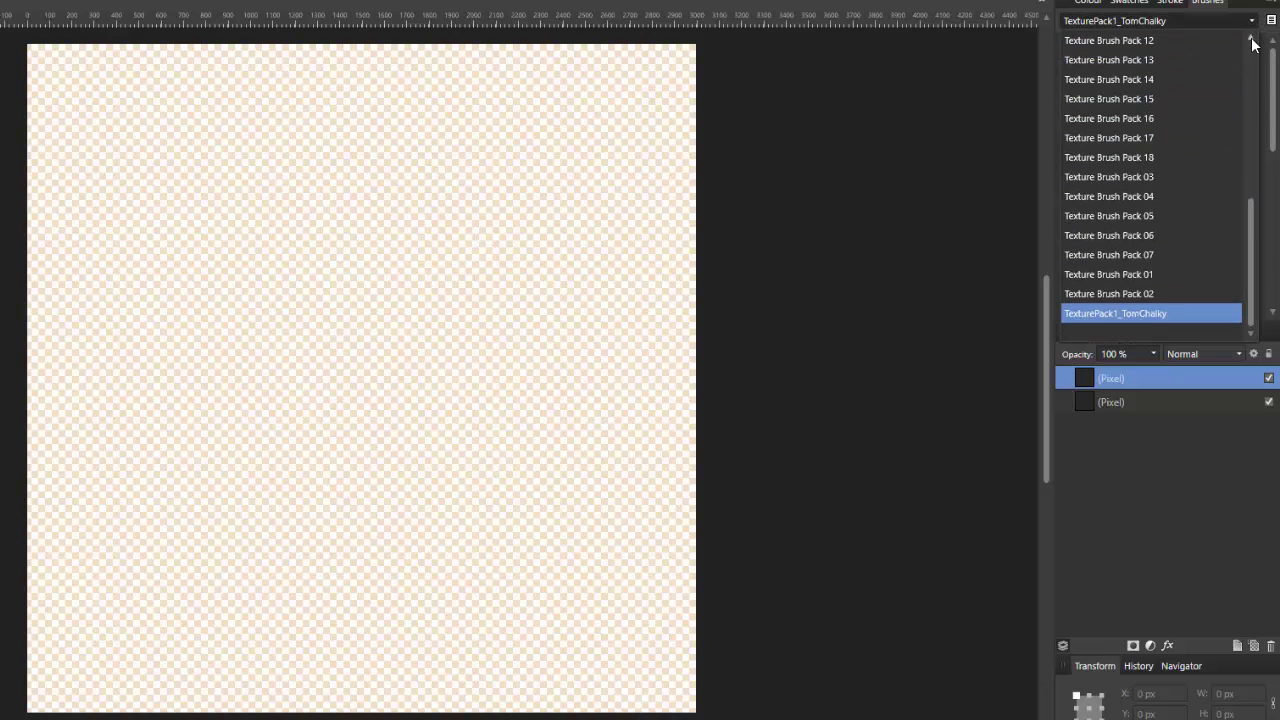
click(1251, 41)
mouse_move(1255, 205)
mouse_down()
mouse_move(1252, 125)
mouse_move(1207, 60)
mouse_up()
click(1173, 40)
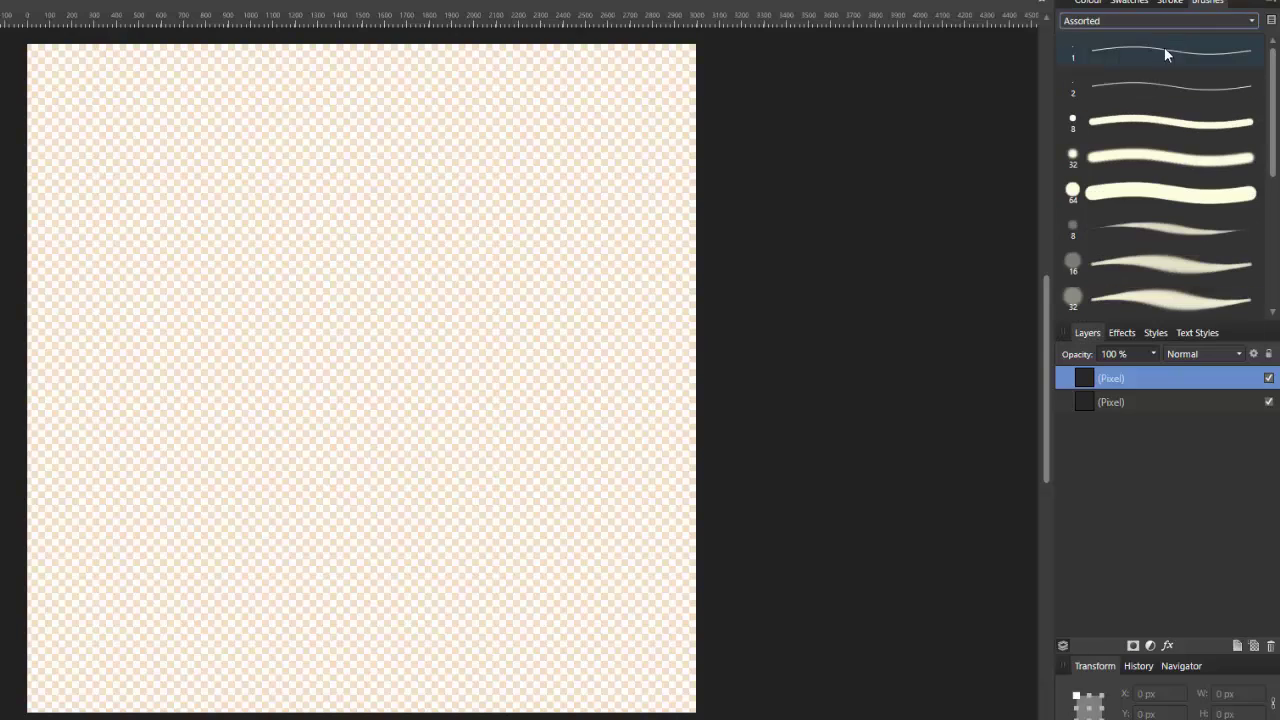
click(1171, 86)
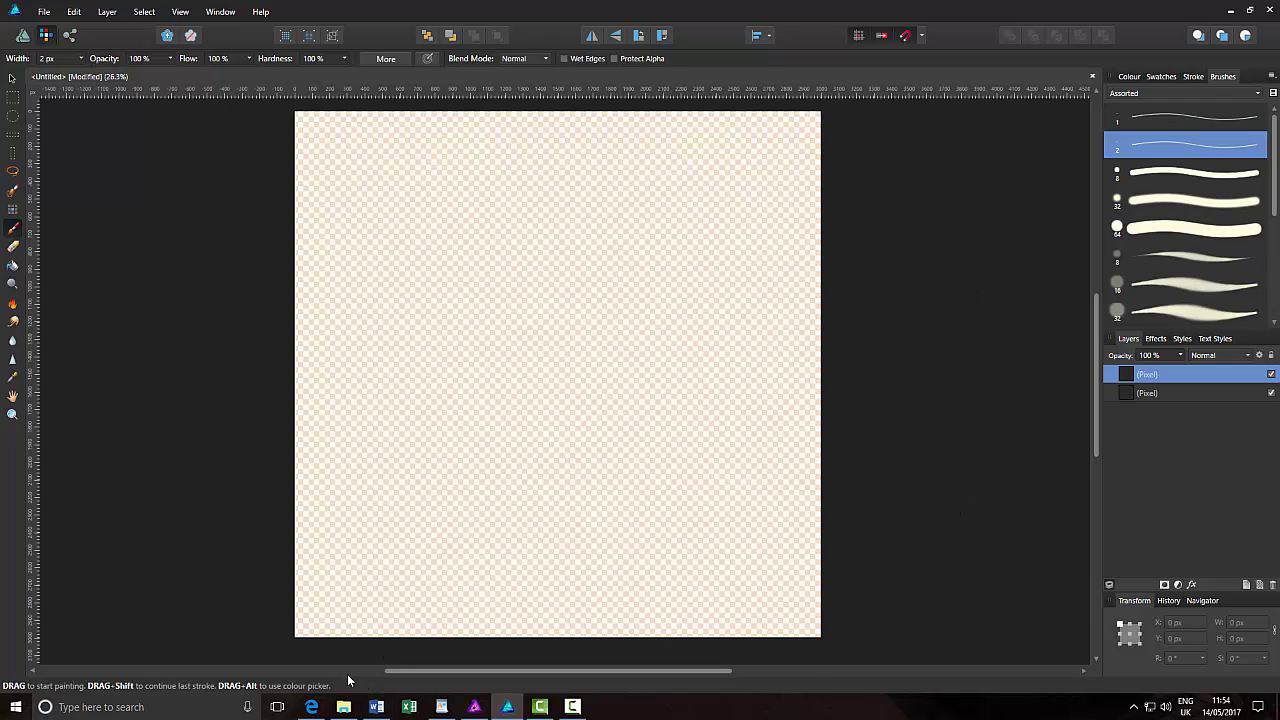
Switch to the Edge browser and examine the texture previews on the Spoon Graphics page about 10 free vector halftone texture backgrounds.
mouse_move(311, 707)
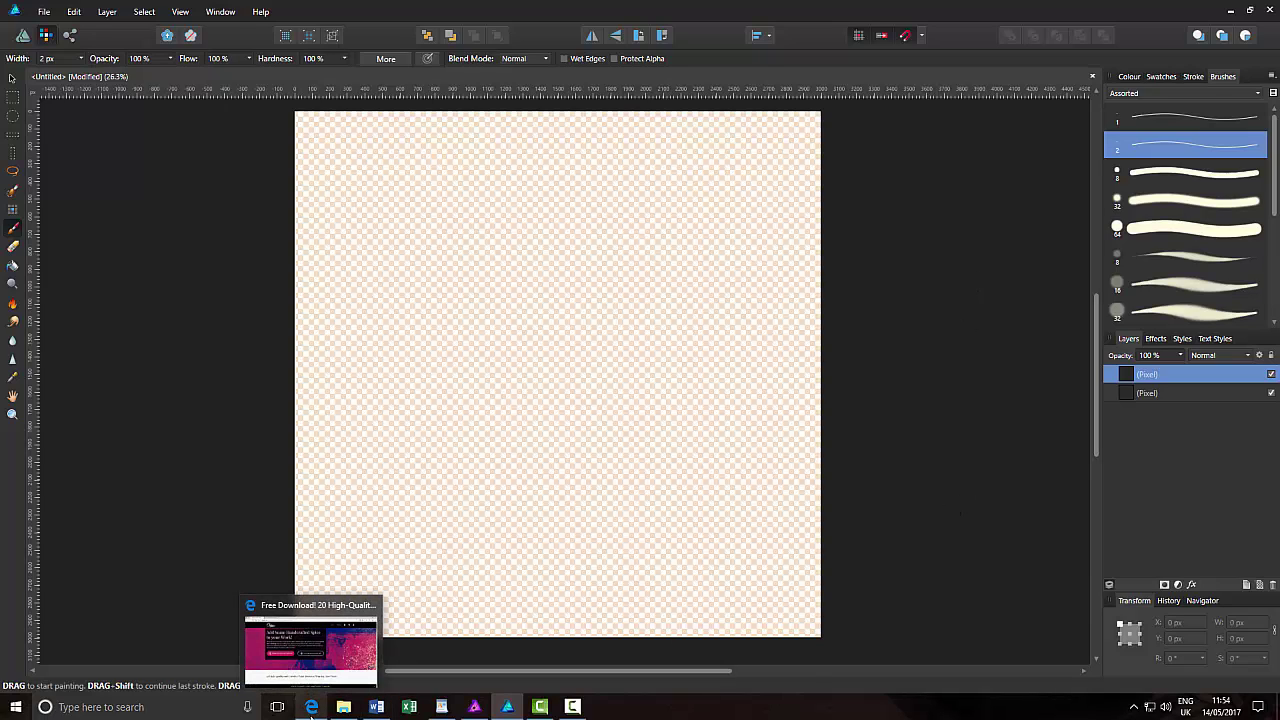
click(311, 707)
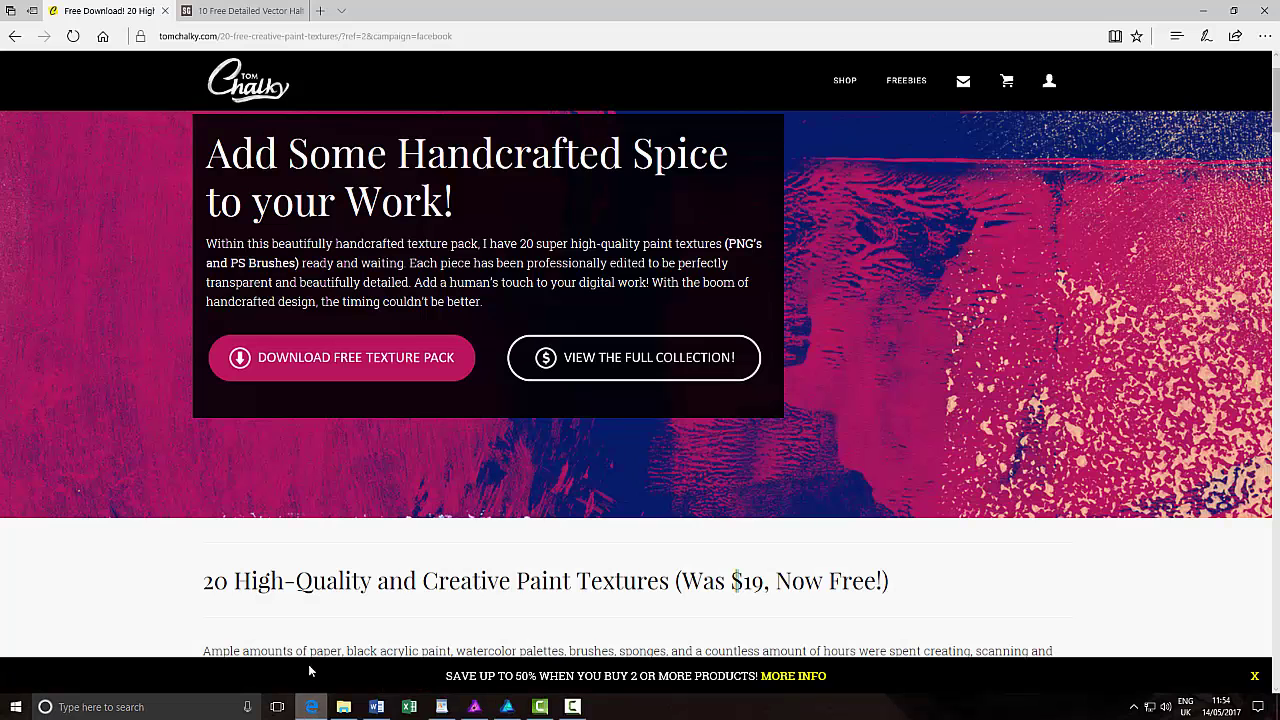
click(244, 10)
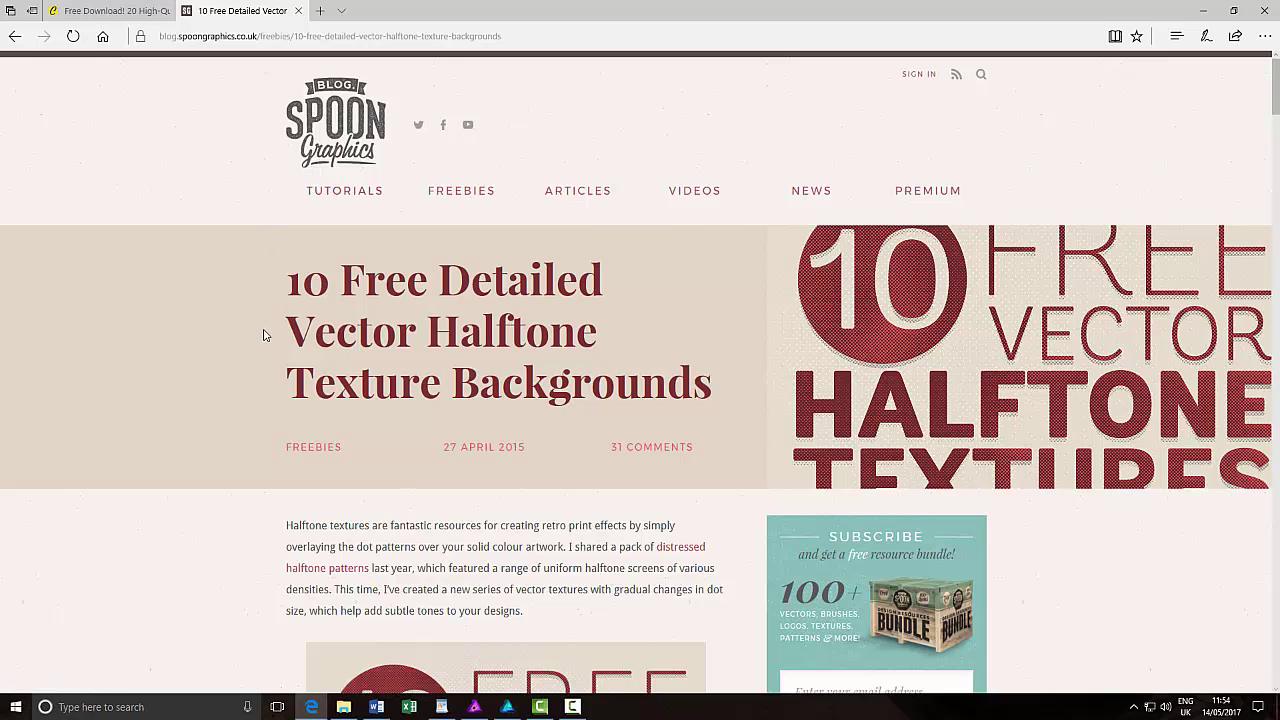
scroll(264, 337, down, 3)
scroll(264, 340, up, 2)
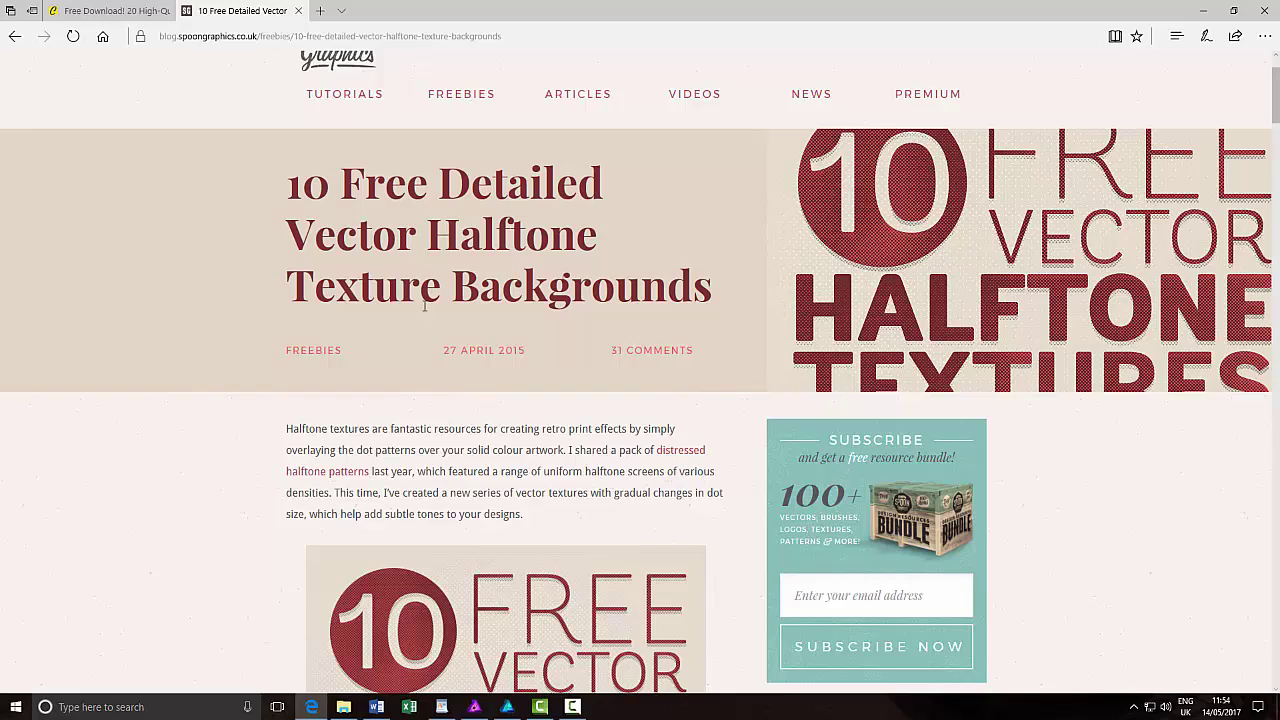
scroll(331, 329, down, 2)
scroll(209, 374, down, 4)
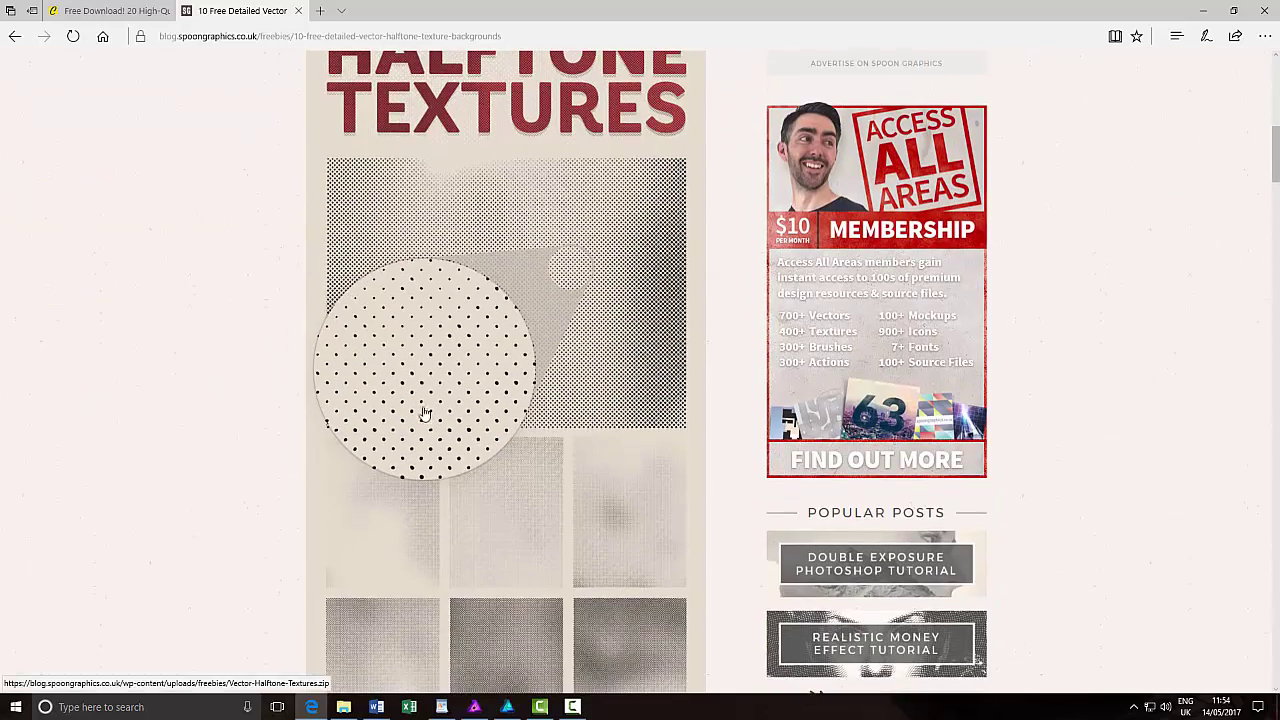
scroll(509, 480, down, 3)
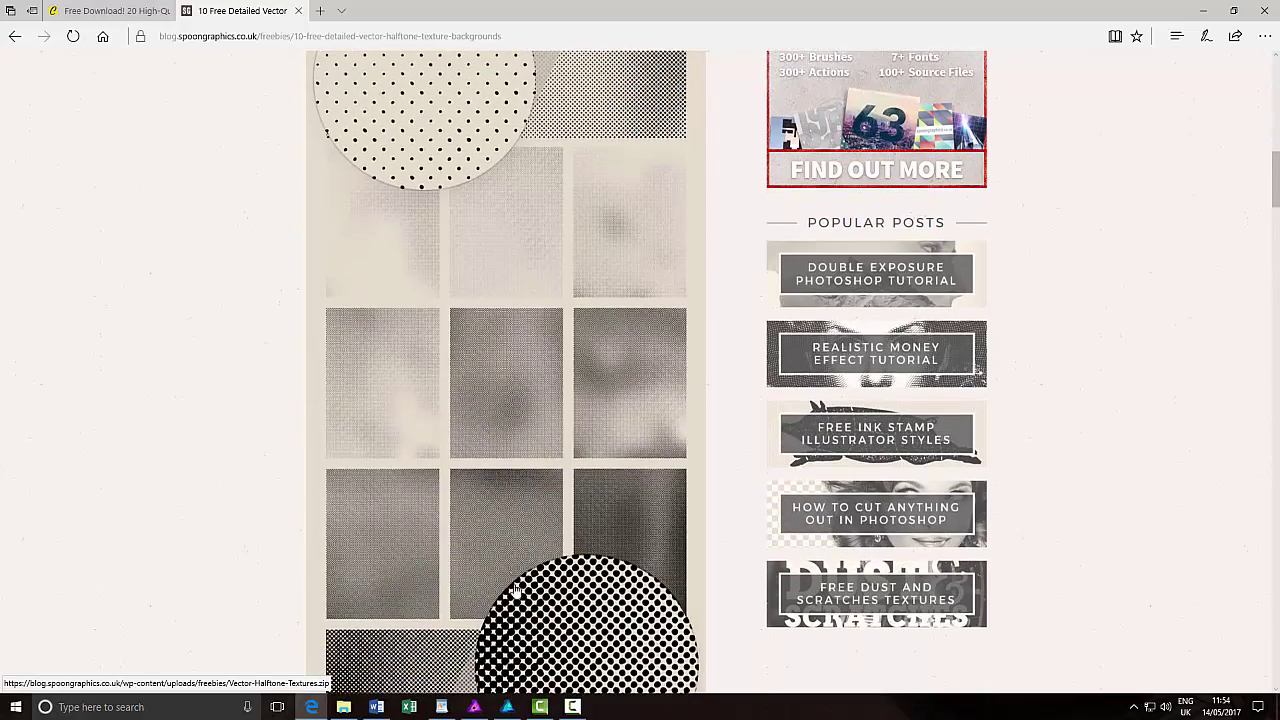
scroll(518, 620, down, 1)
scroll(500, 620, down, 2)
scroll(443, 449, up, 4)
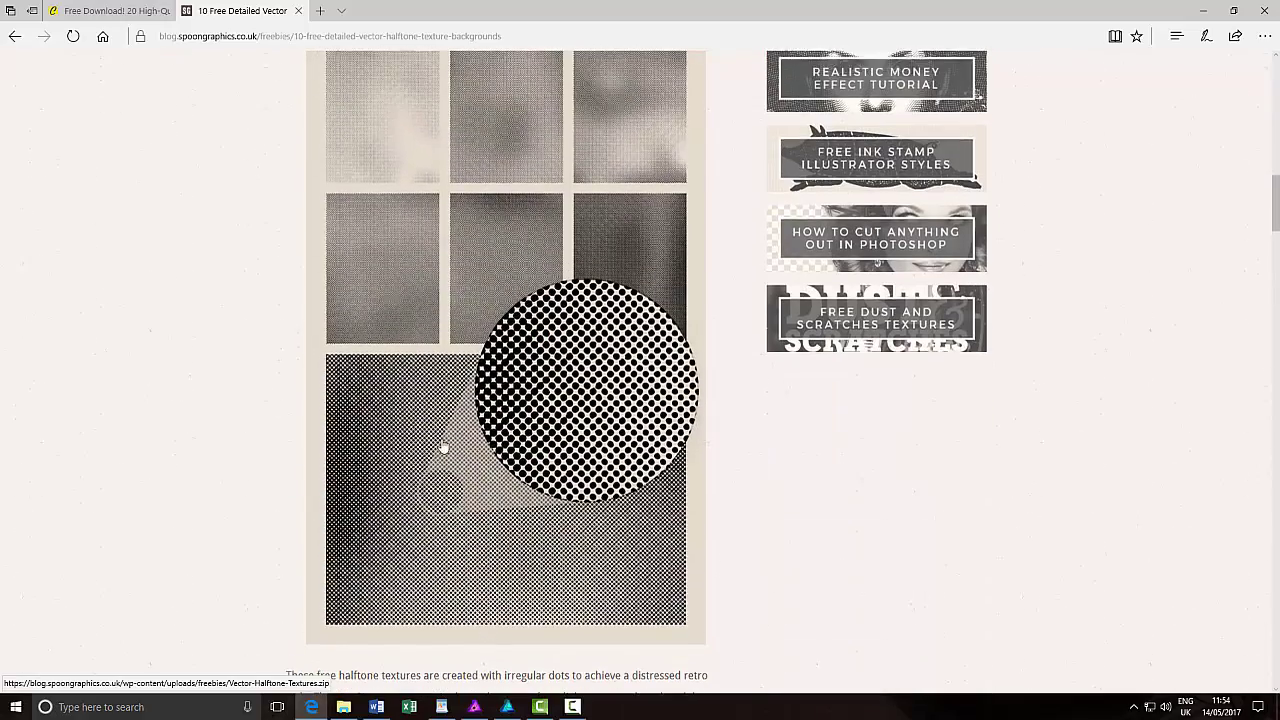
scroll(443, 446, up, 1)
scroll(443, 446, up, 2)
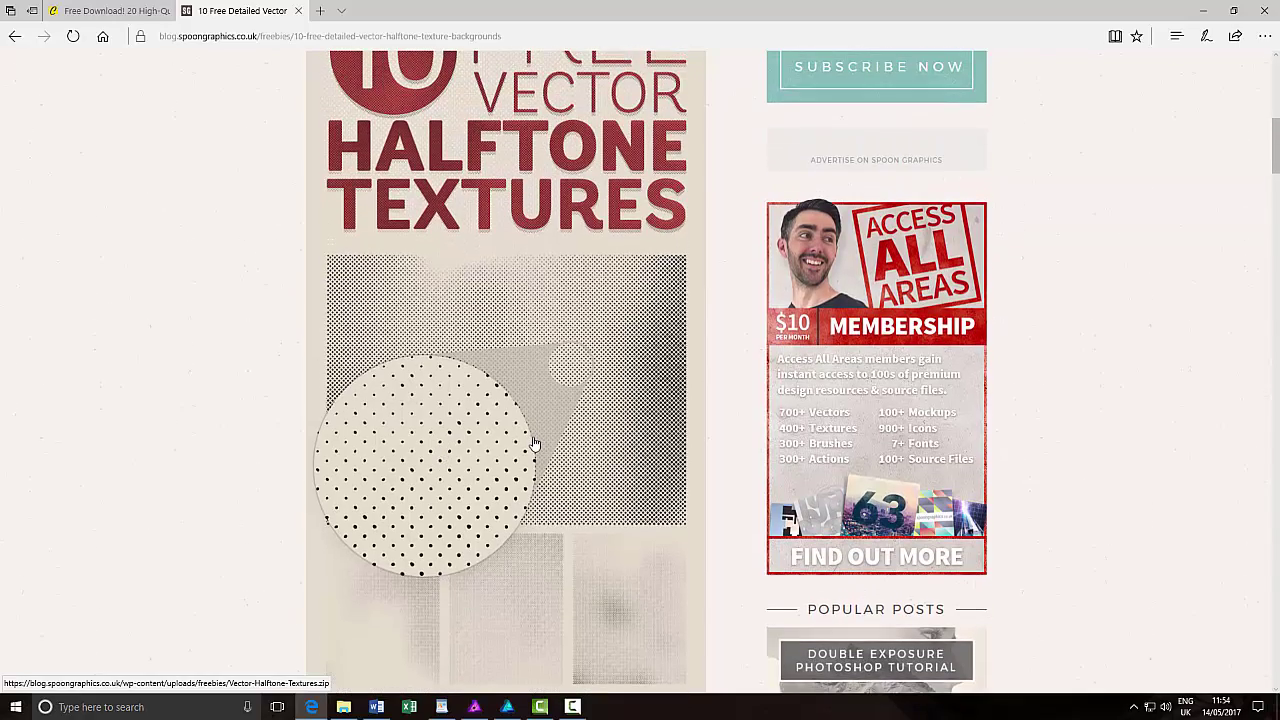
Review the halftone page's introduction, the description of the vector textures, and the pack's download link.
scroll(534, 443, up, 5)
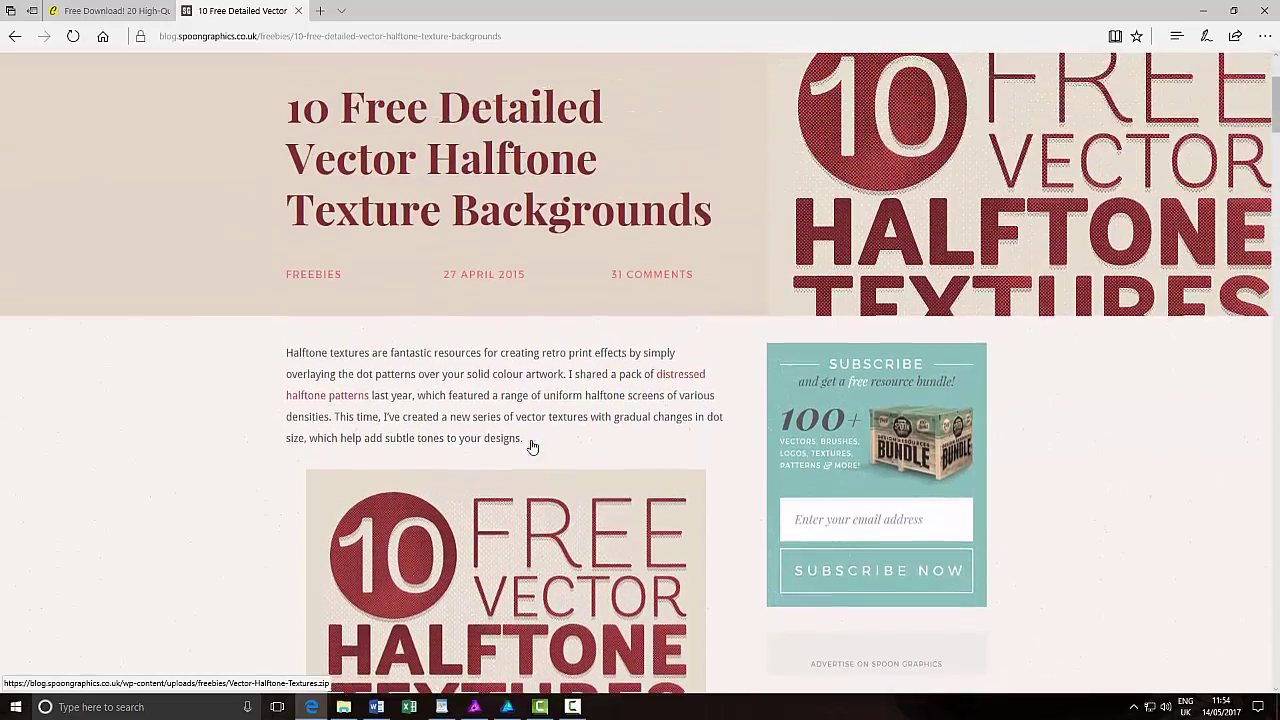
scroll(533, 447, up, 1)
scroll(533, 447, down, 15)
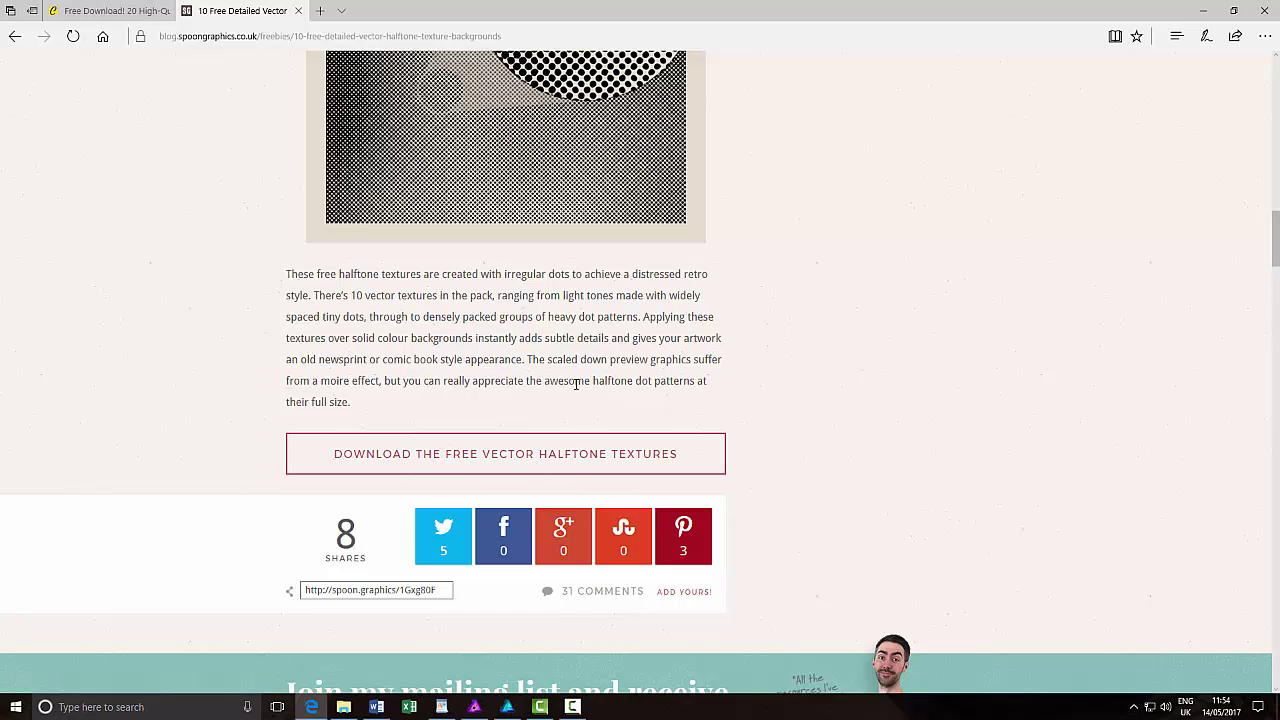
scroll(552, 378, down, 3)
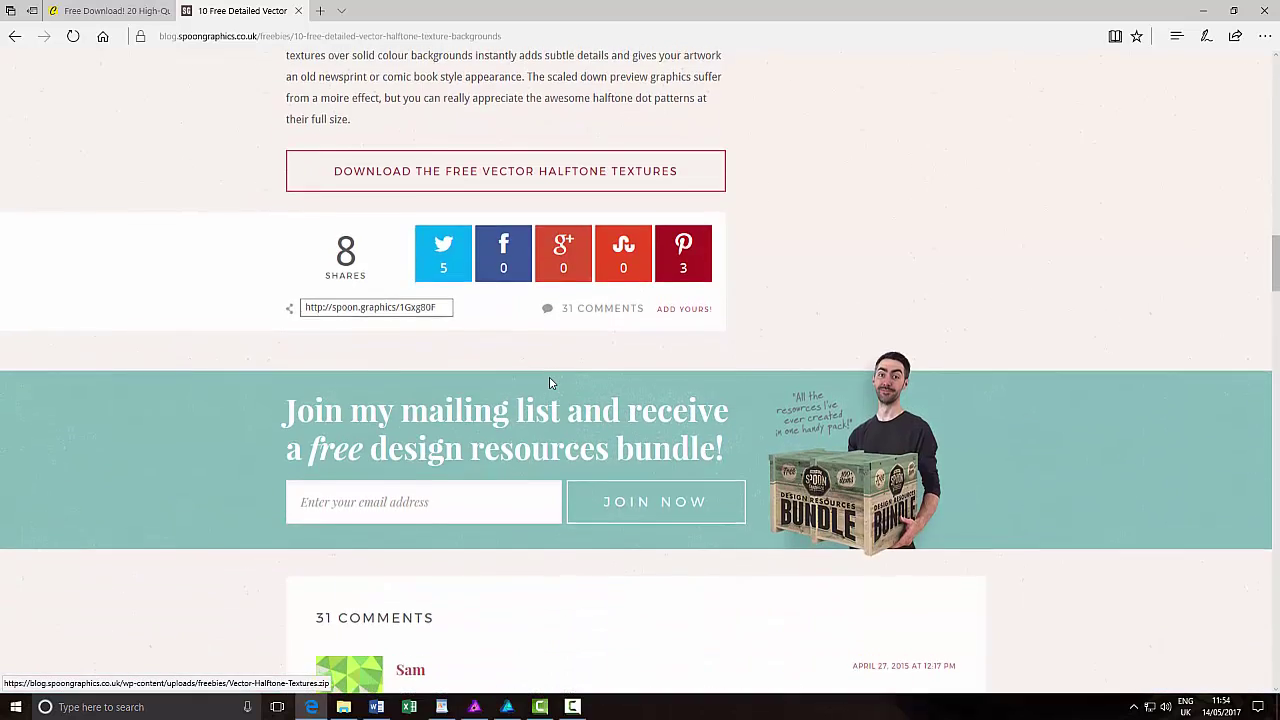
scroll(551, 378, up, 8)
scroll(550, 383, up, 12)
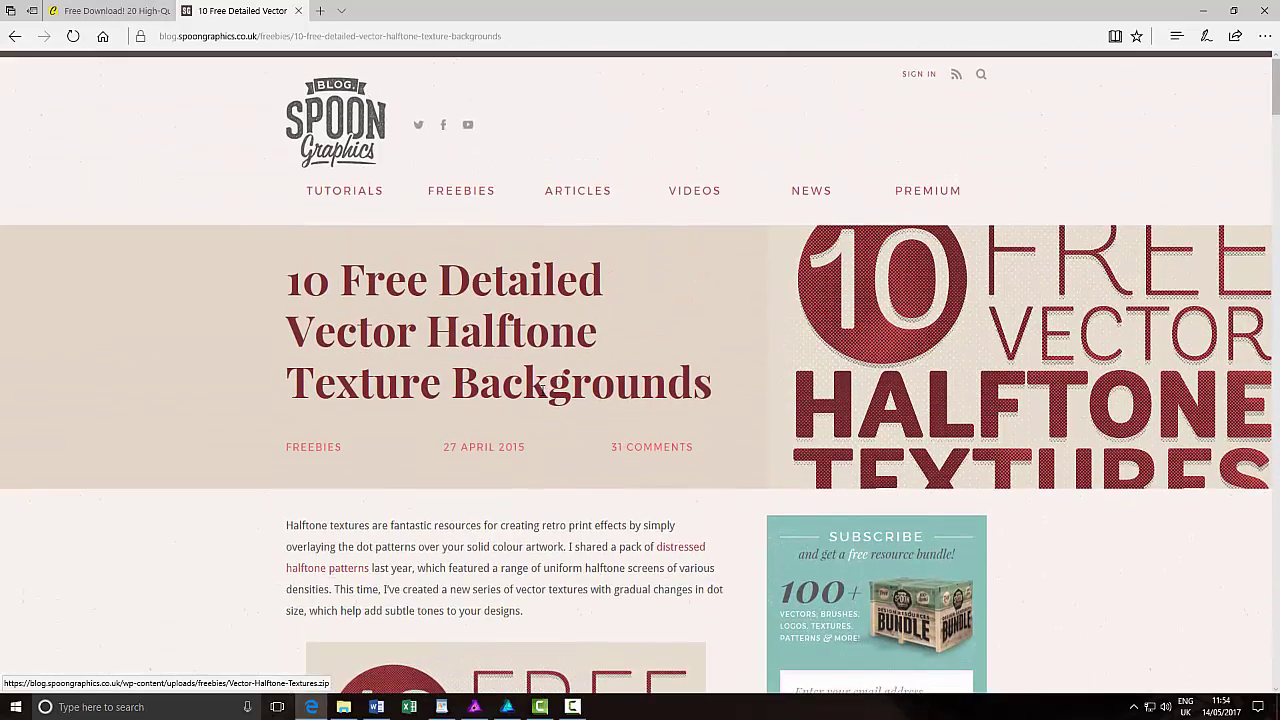
Switch to File Explorer and open the innermost Vector Halftone Textures folder within Free Resorce Packages.
click(343, 707)
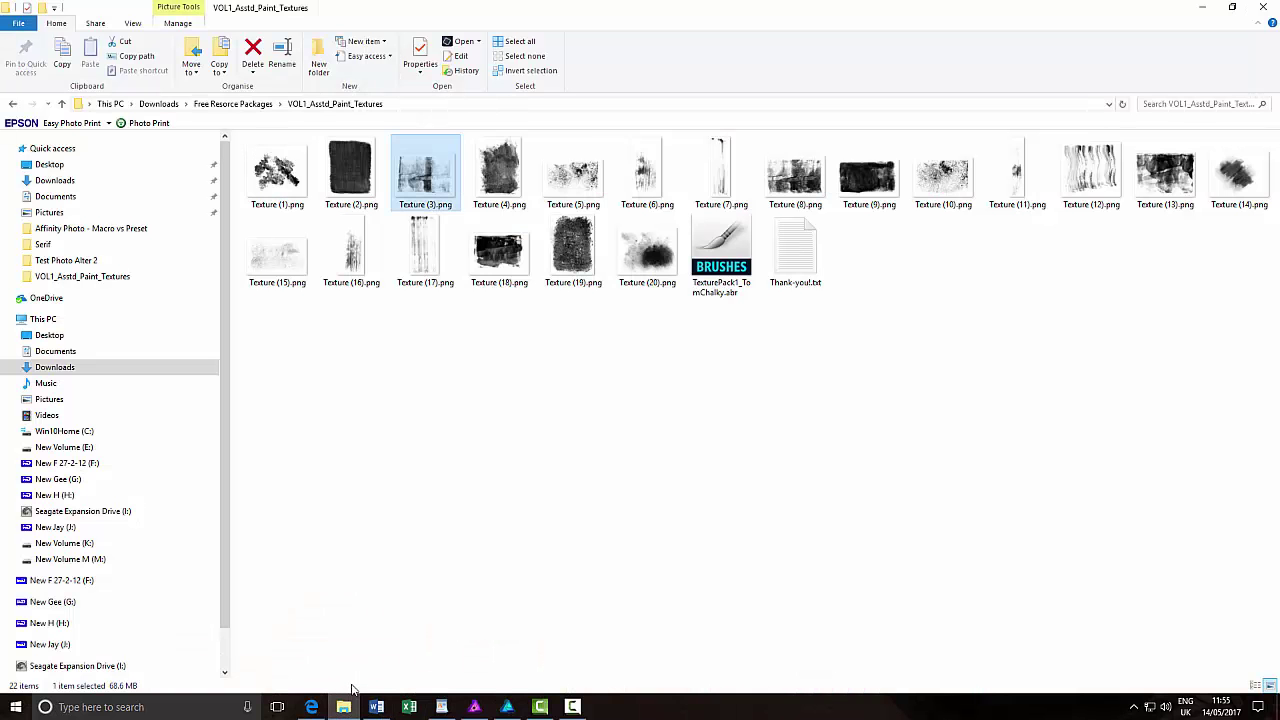
click(233, 104)
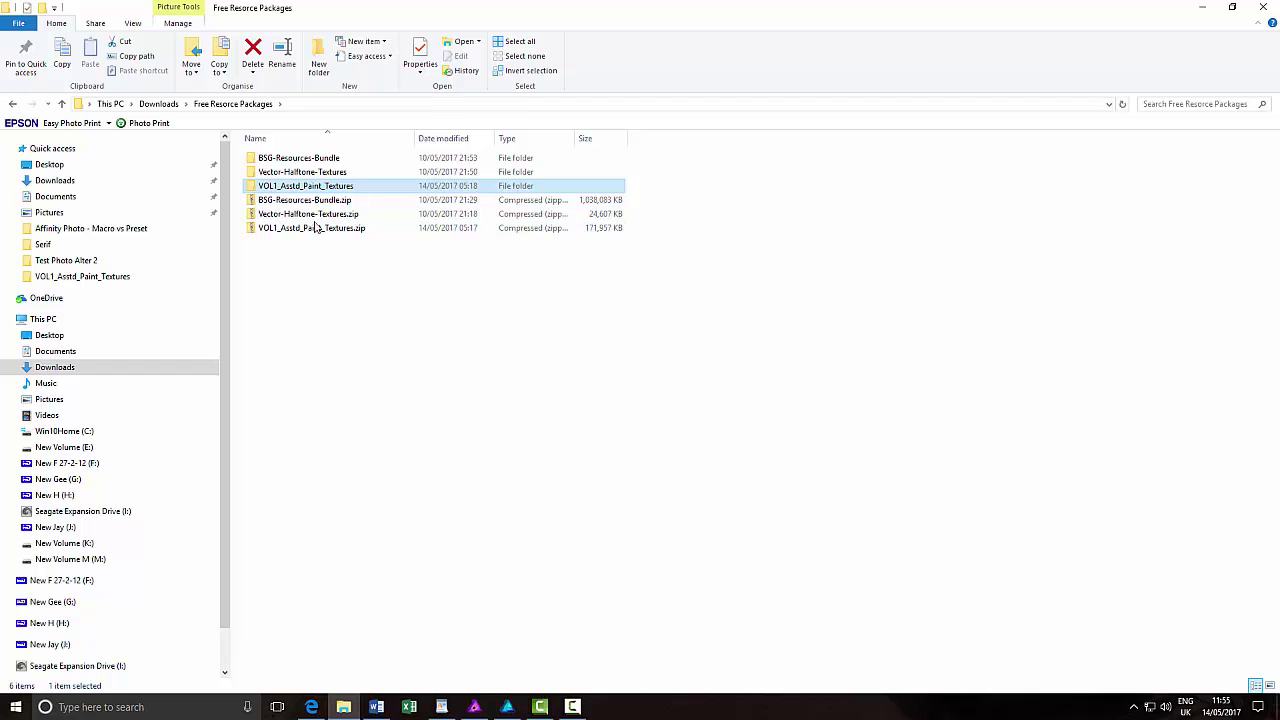
double_click(302, 172)
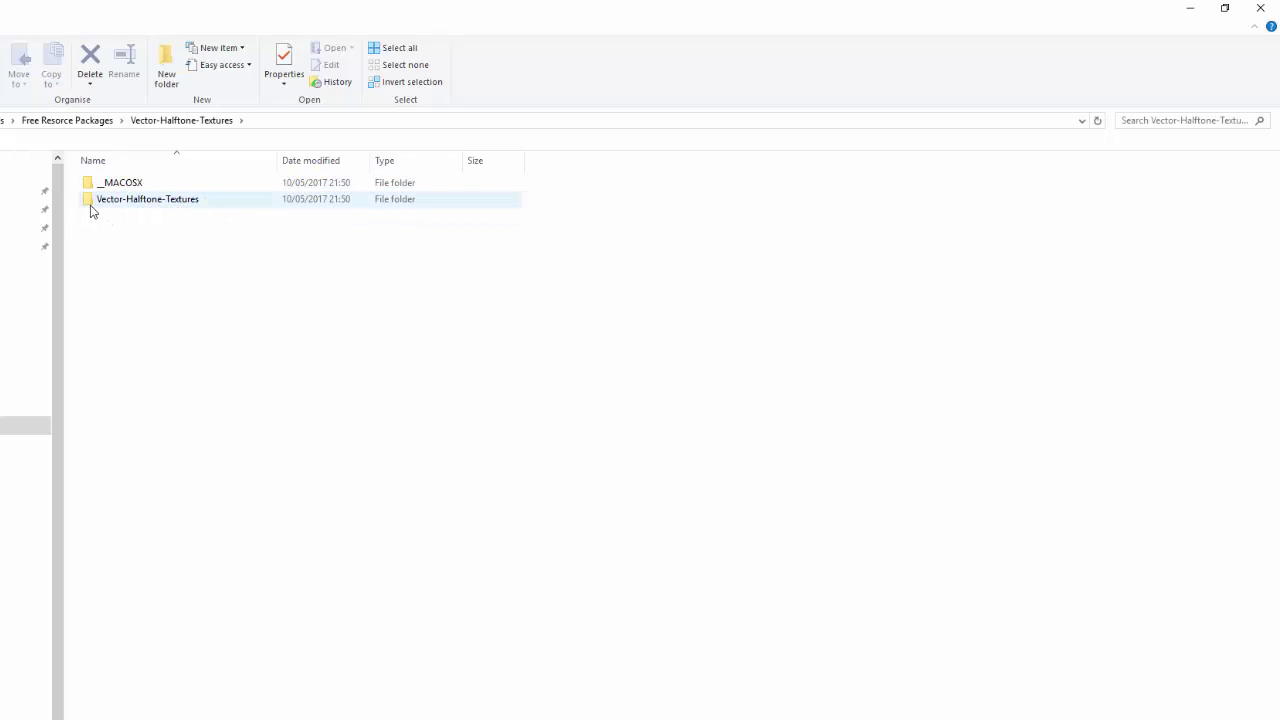
double_click(89, 203)
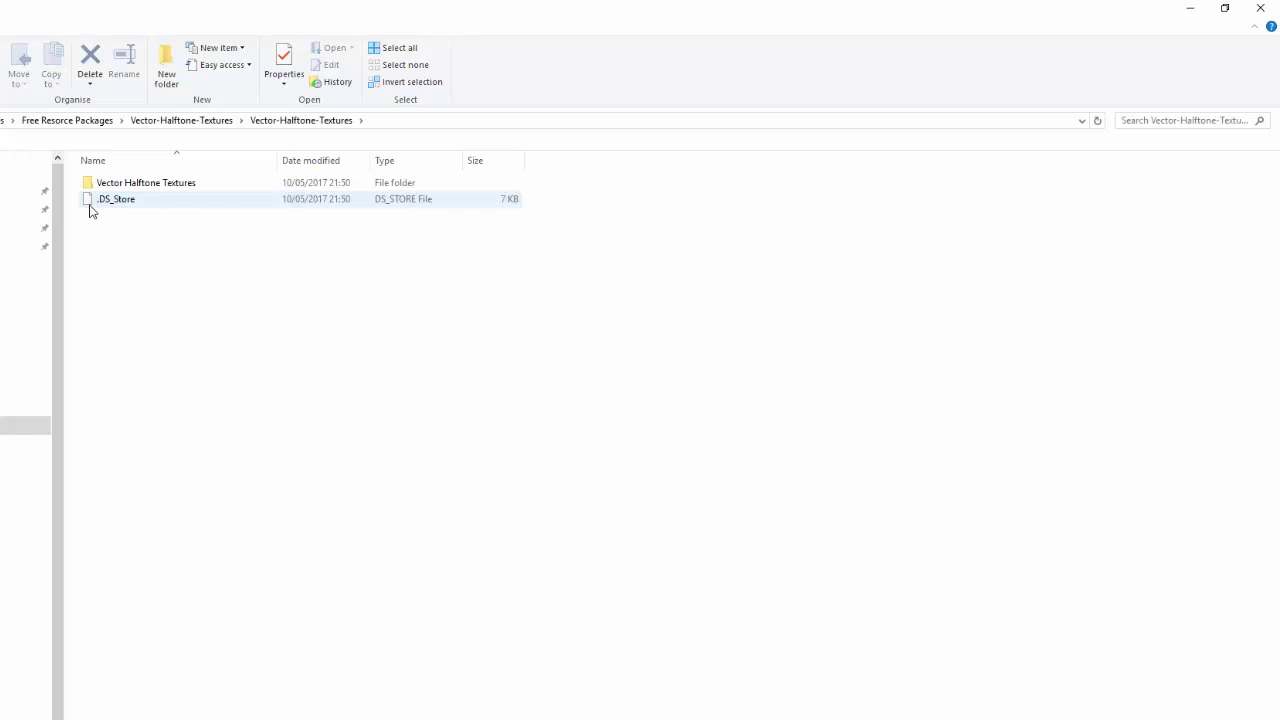
double_click(95, 184)
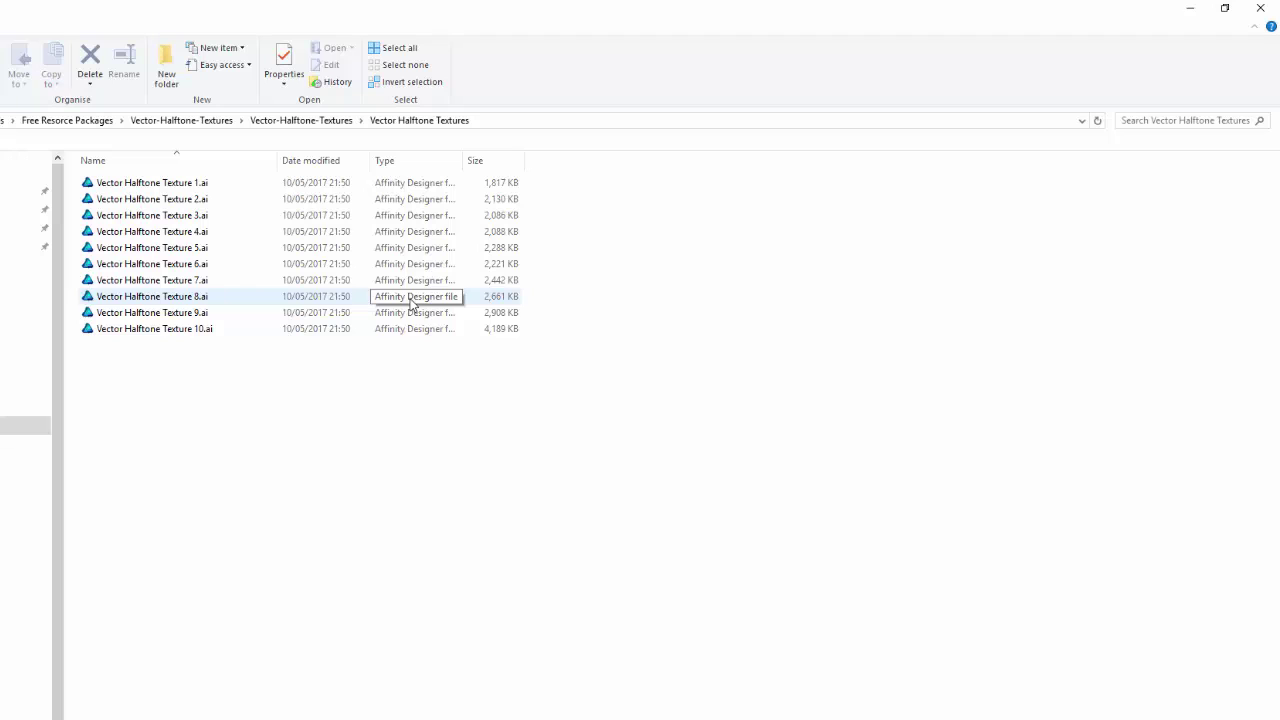
Open Vector Halftone Texture 4.ai in Affinity Photo, loading all pages with the DPI set to Estimate.
right_click(141, 237)
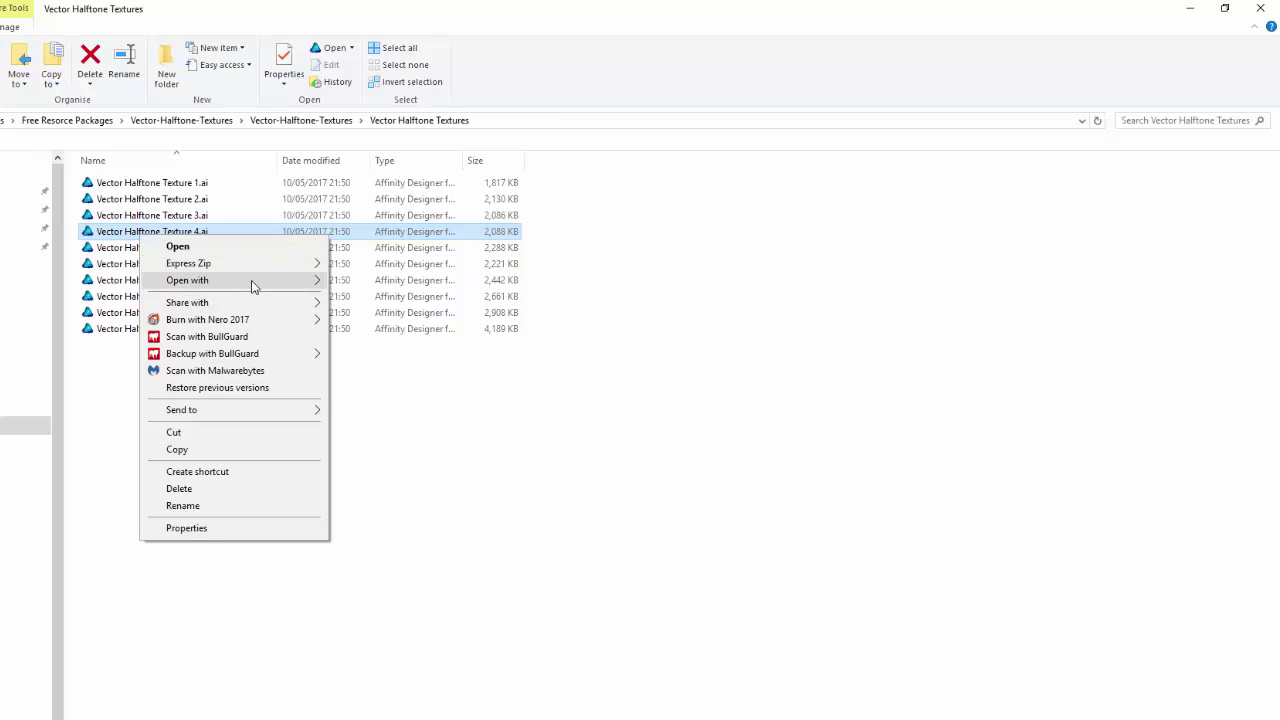
mouse_move(265, 283)
click(375, 297)
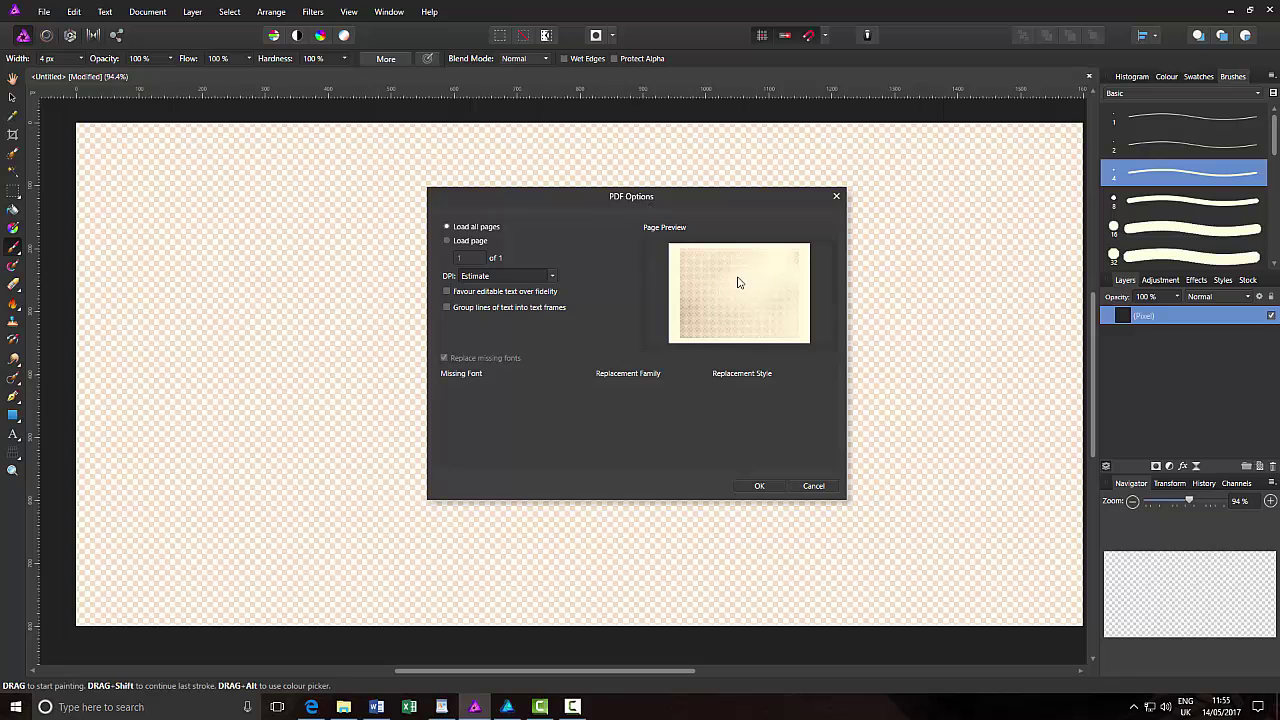
click(760, 486)
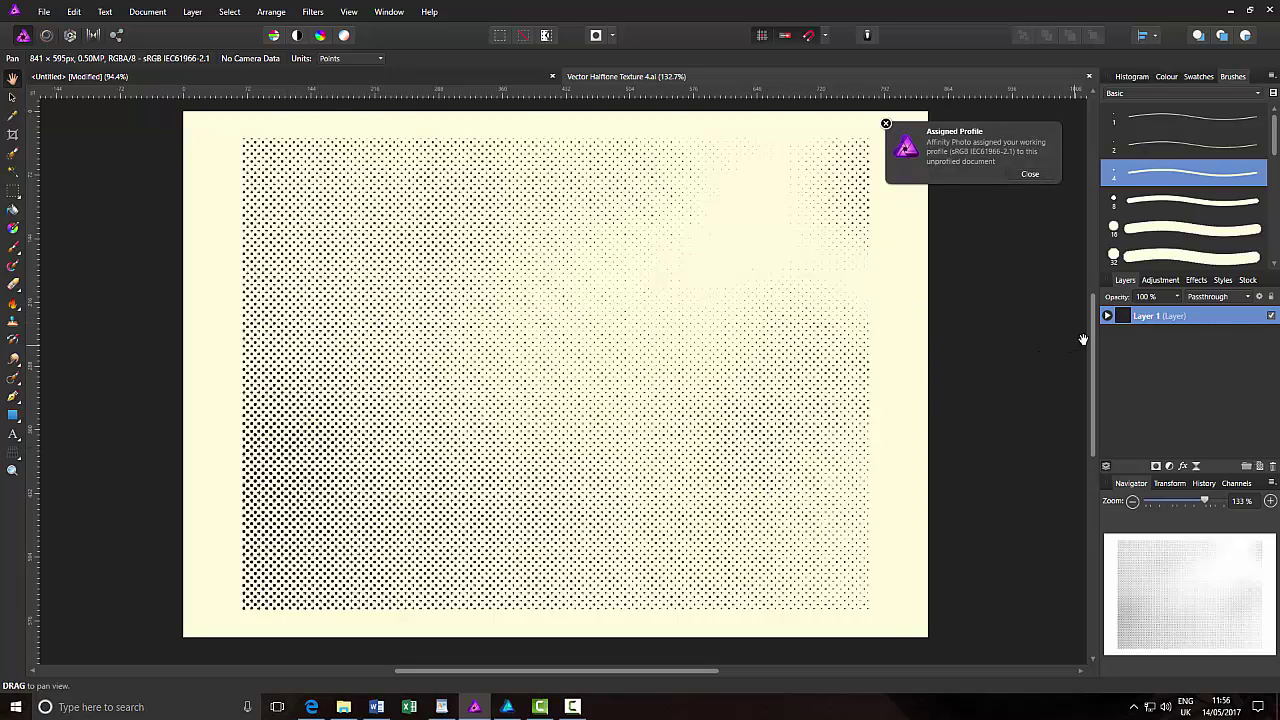
Examine the groups and curves inside Layer 1 of the halftone document, and close the document.
click(1107, 316)
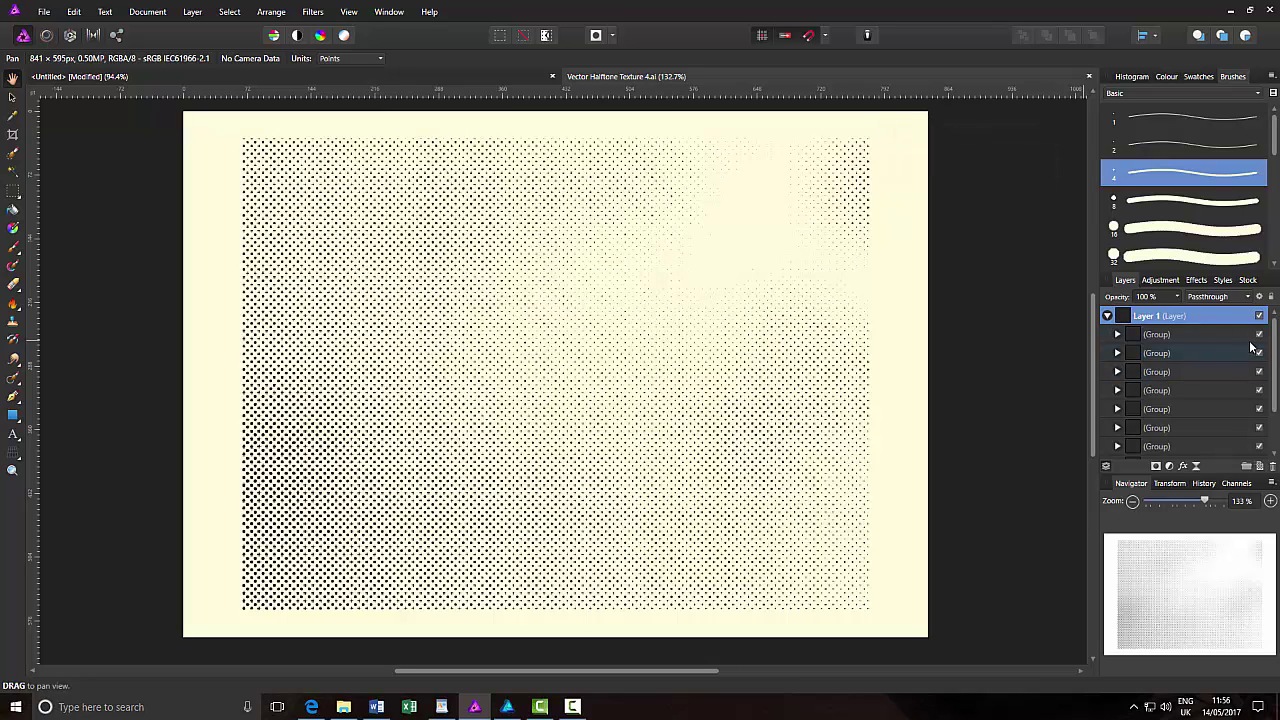
scroll(1275, 333, down, 1)
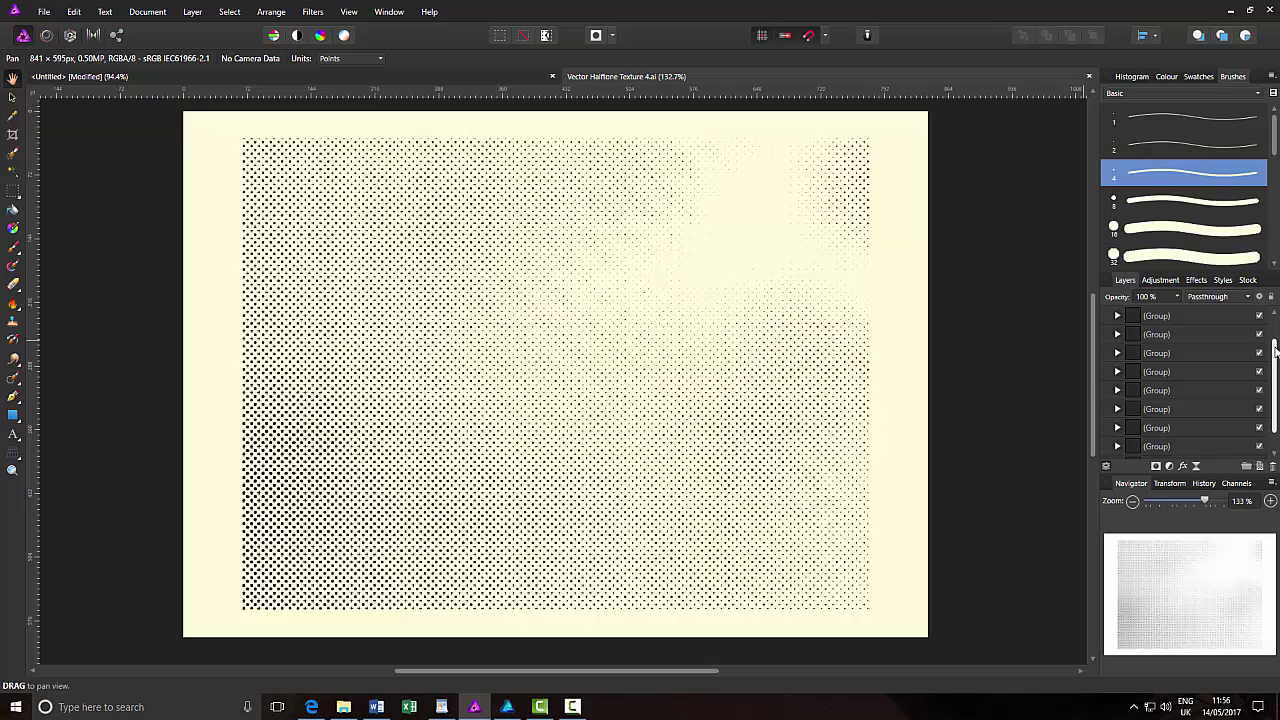
click(1118, 334)
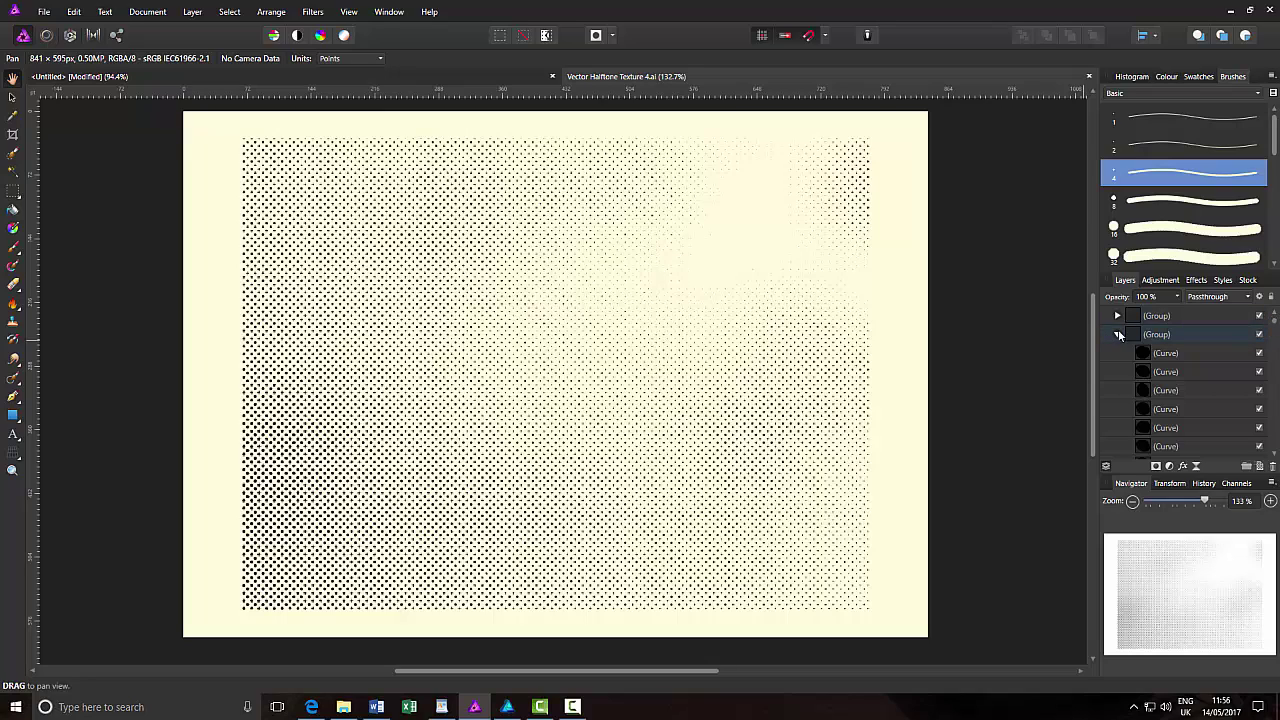
click(1119, 333)
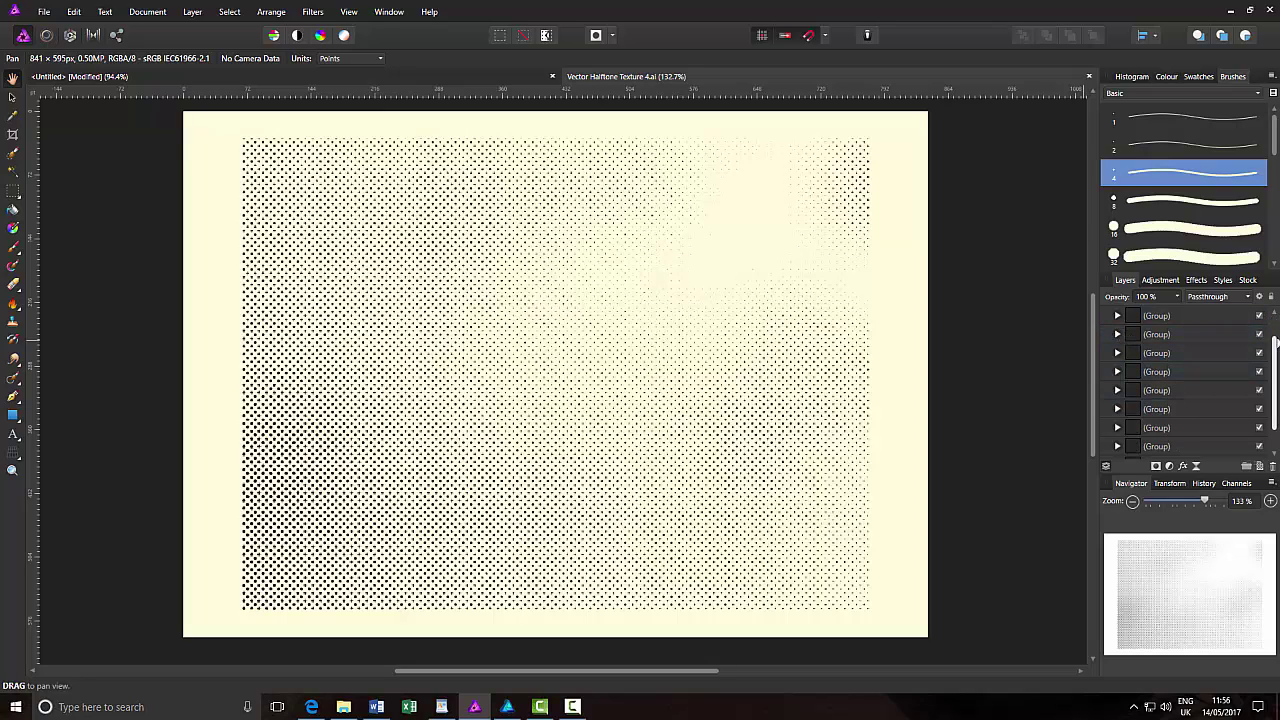
drag(1275, 343, 1176, 303)
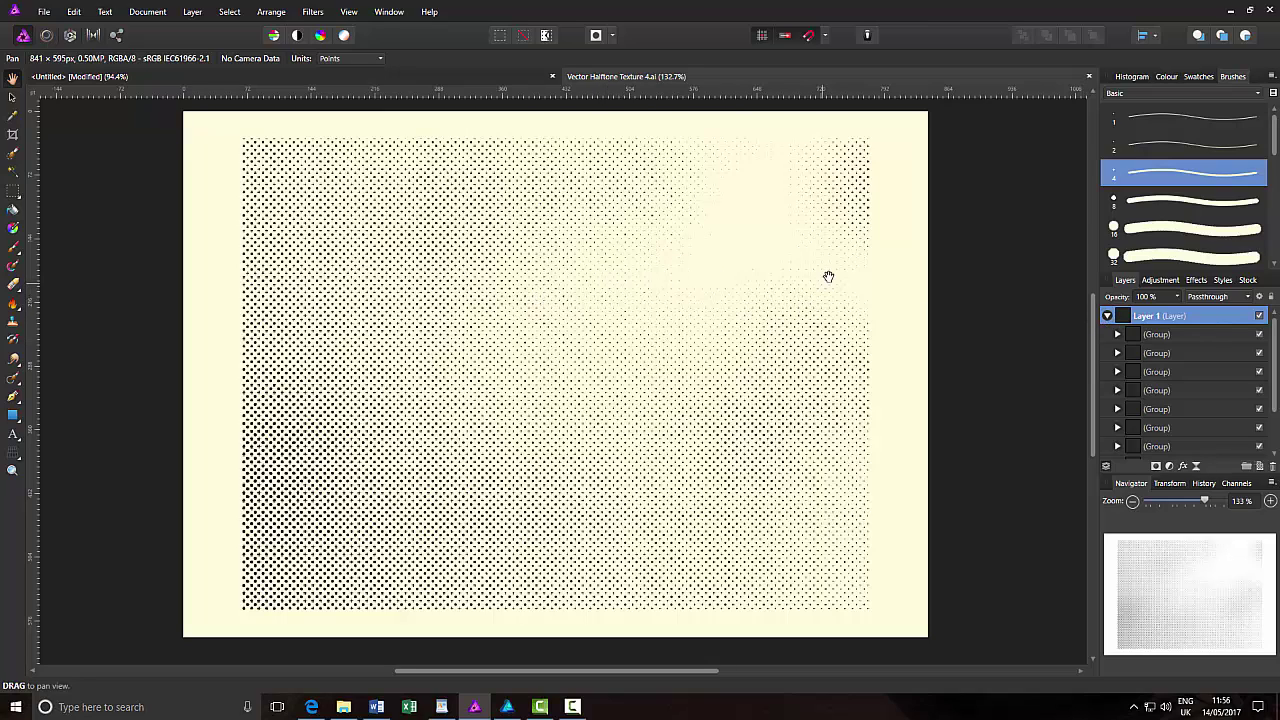
click(1089, 77)
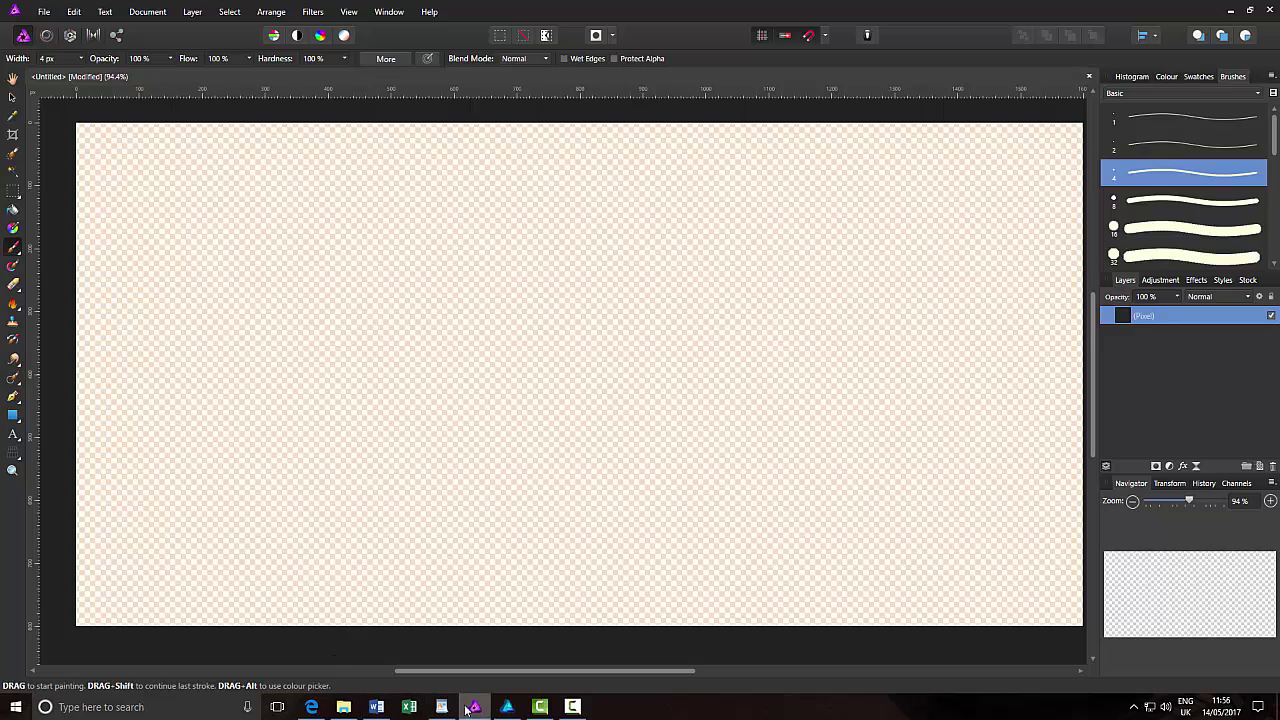
Open Vector Halftone Texture 6.ai from File Explorer in Affinity Designer, loading all pages, and check the groups inside Layer 1.
click(343, 707)
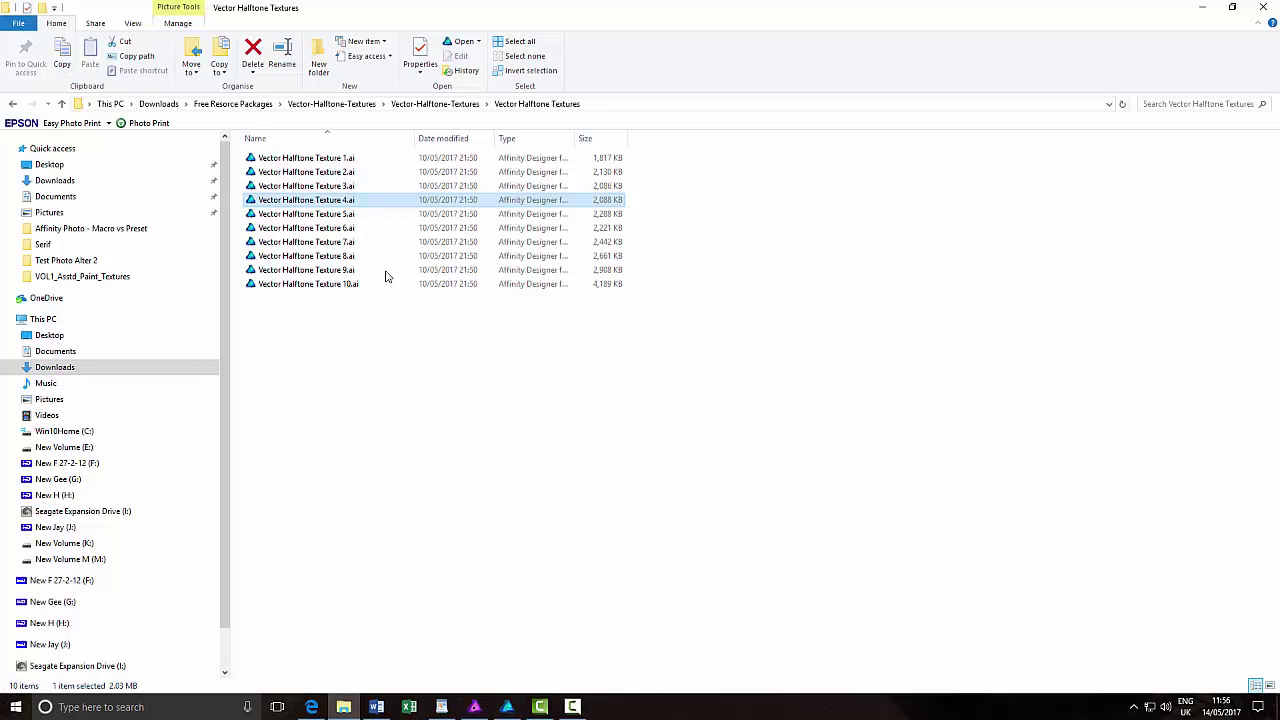
right_click(300, 232)
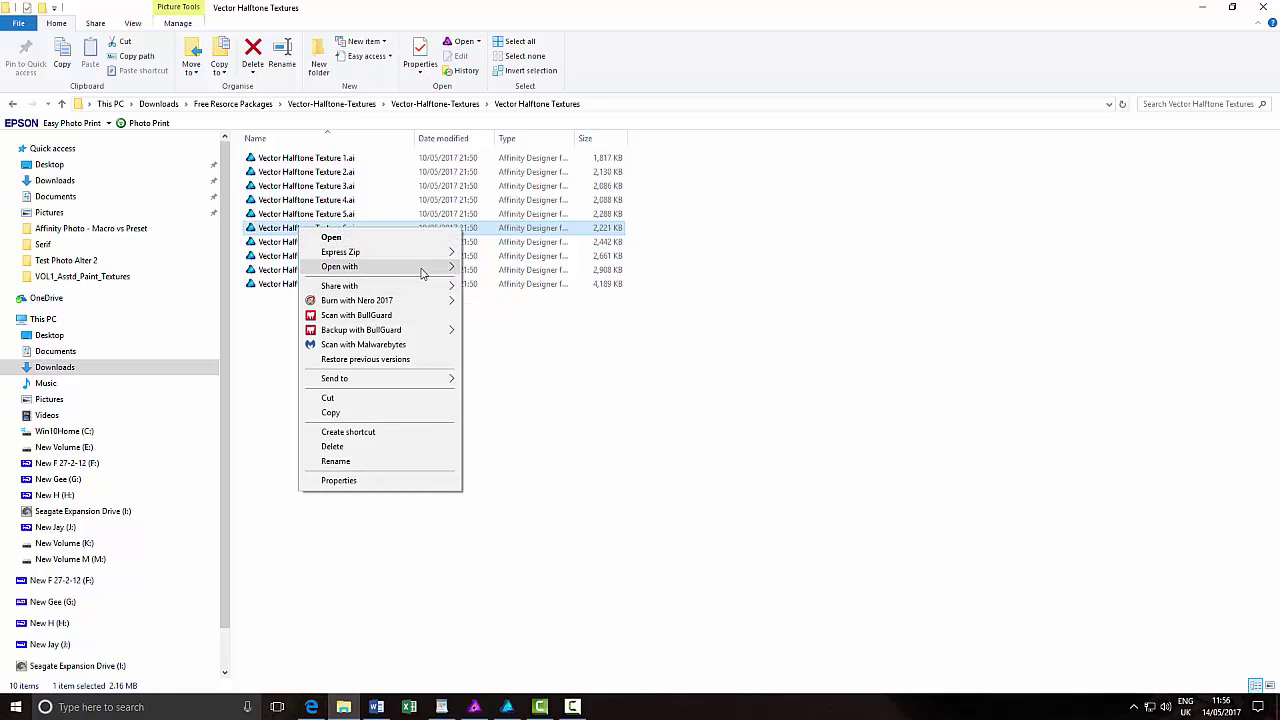
mouse_move(428, 267)
click(510, 270)
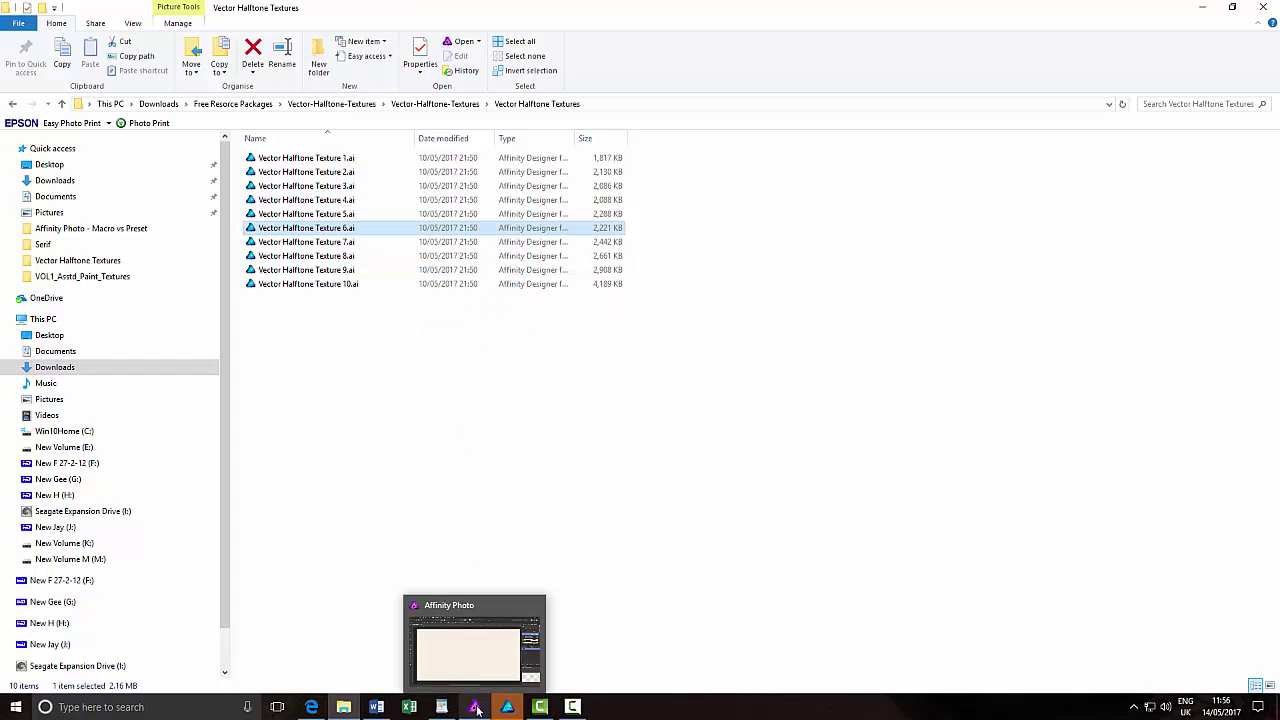
click(507, 707)
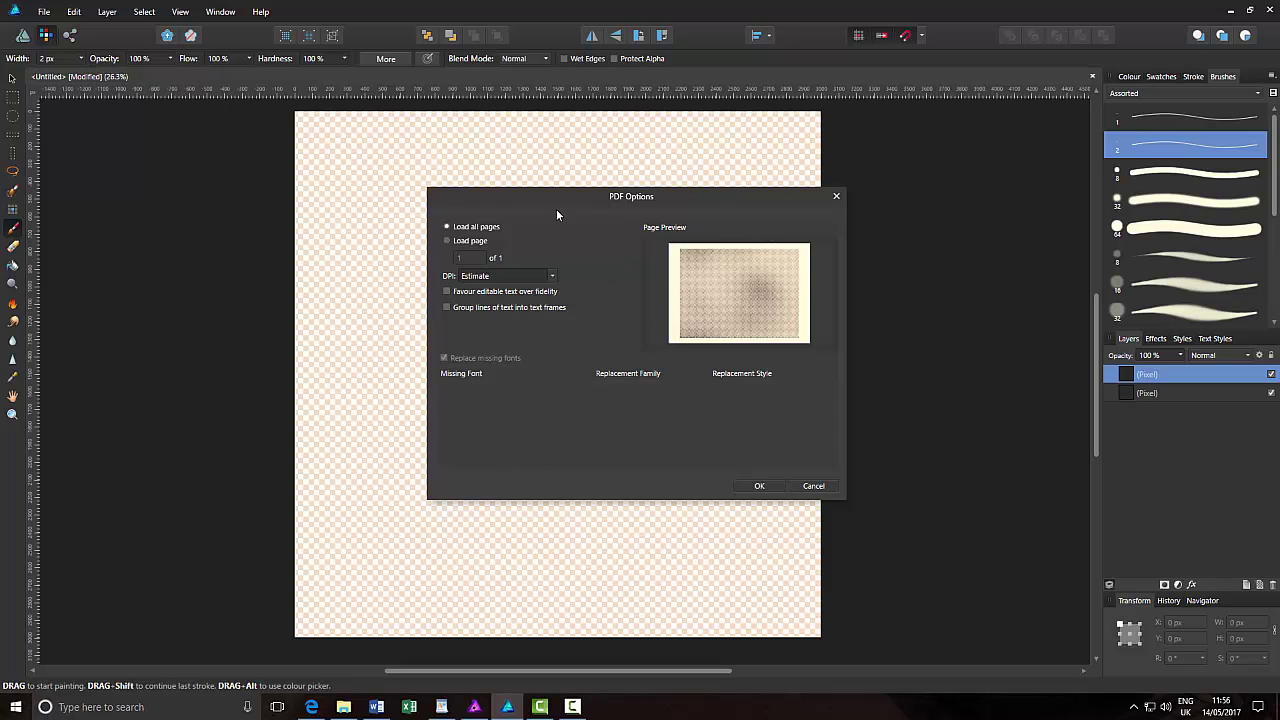
click(770, 486)
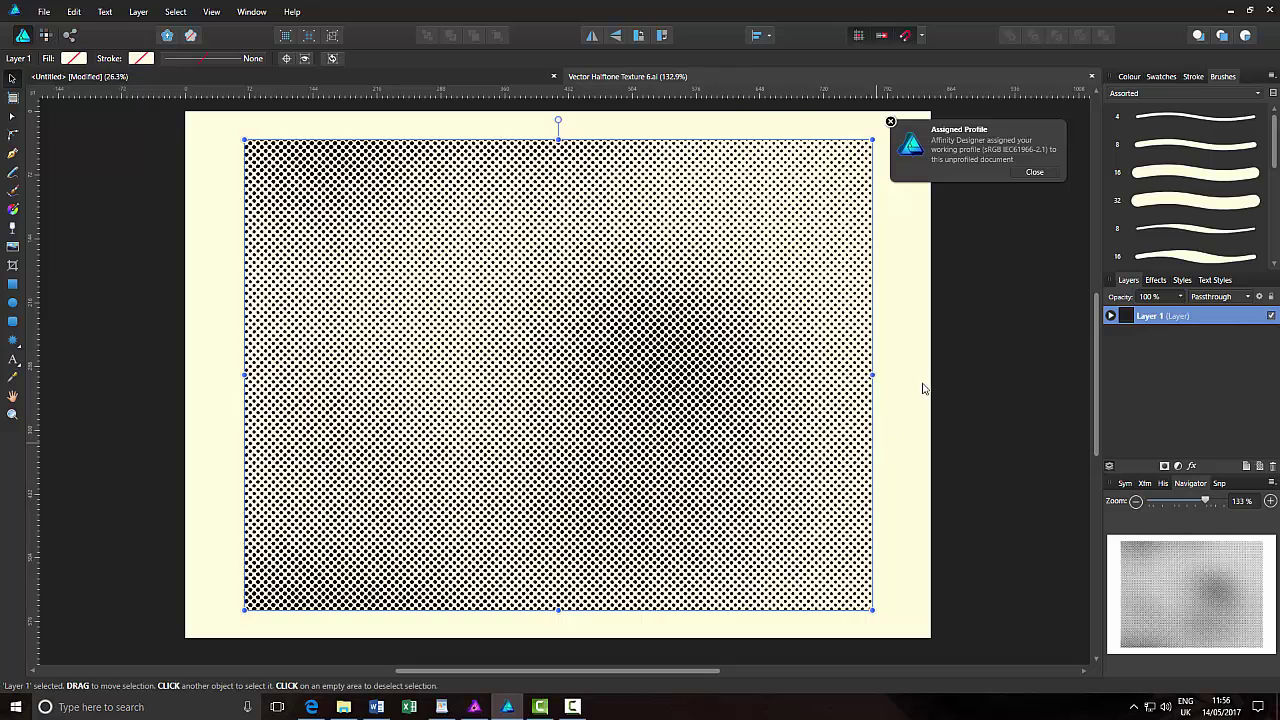
click(1110, 316)
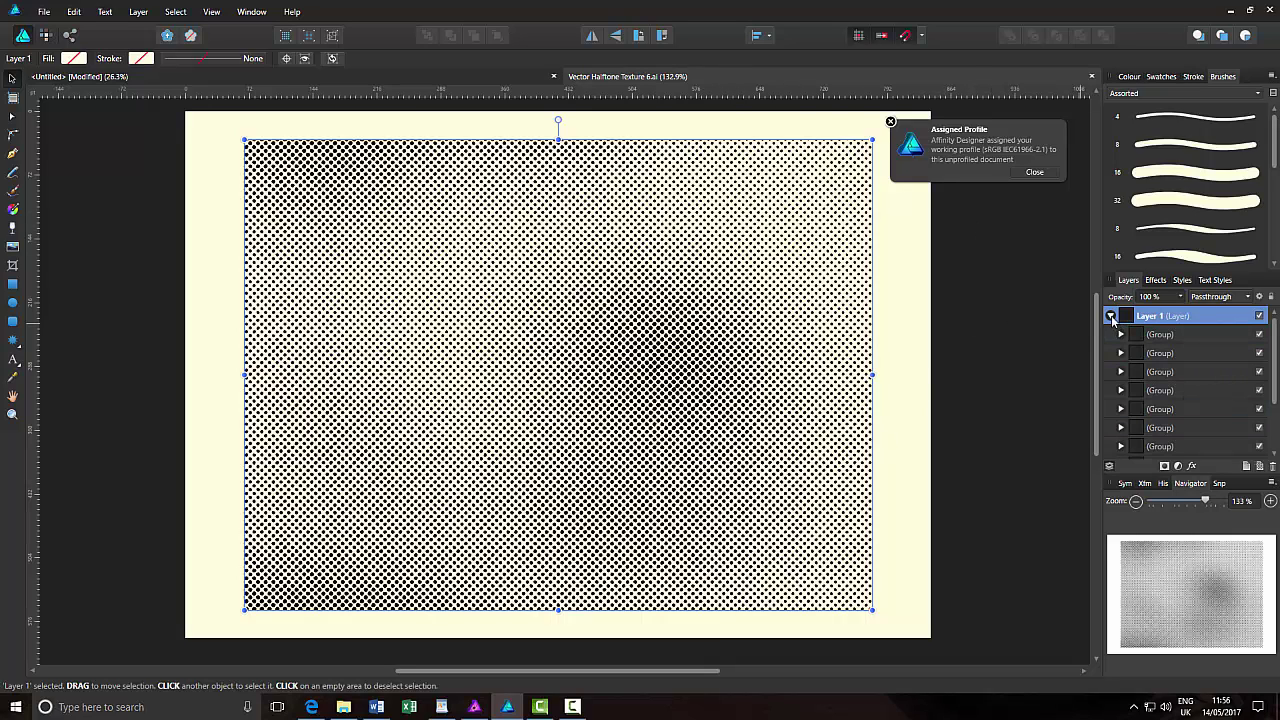
click(1110, 316)
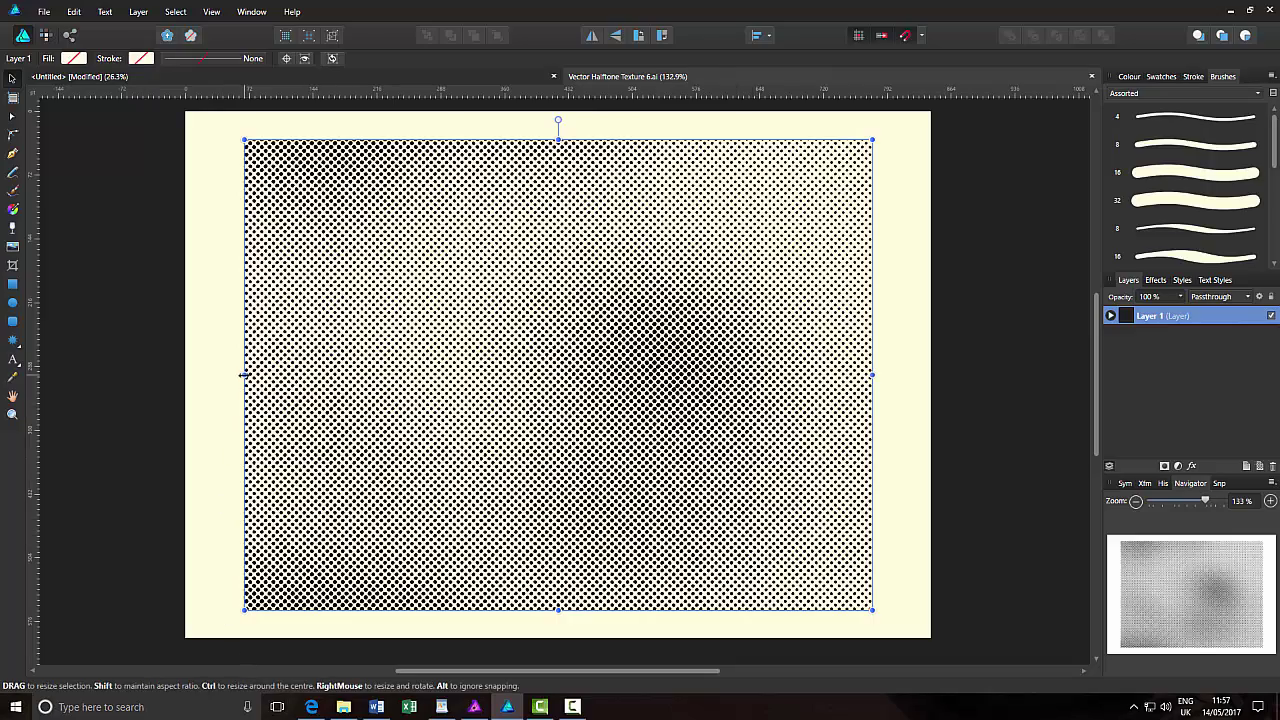
Stretch the halftone layer to both side edges of the page, squash it from its upper edge, and close the document without saving.
drag(243, 375, 185, 375)
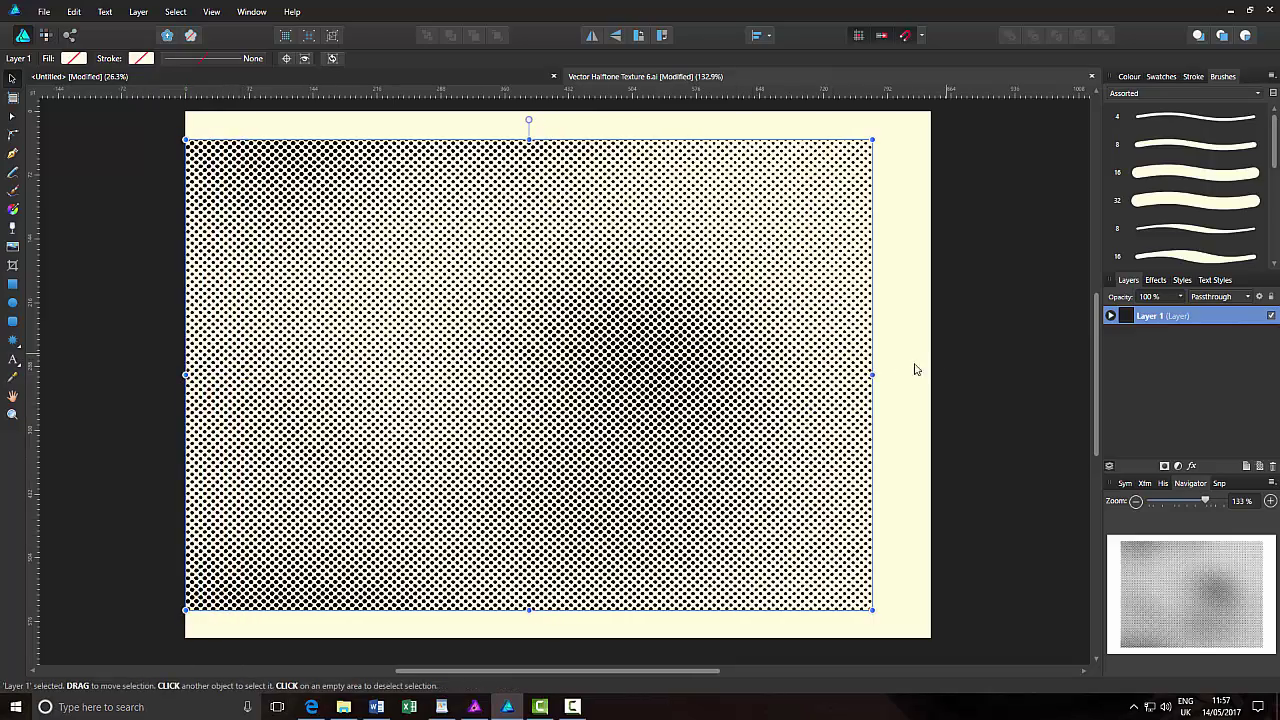
drag(872, 375, 931, 374)
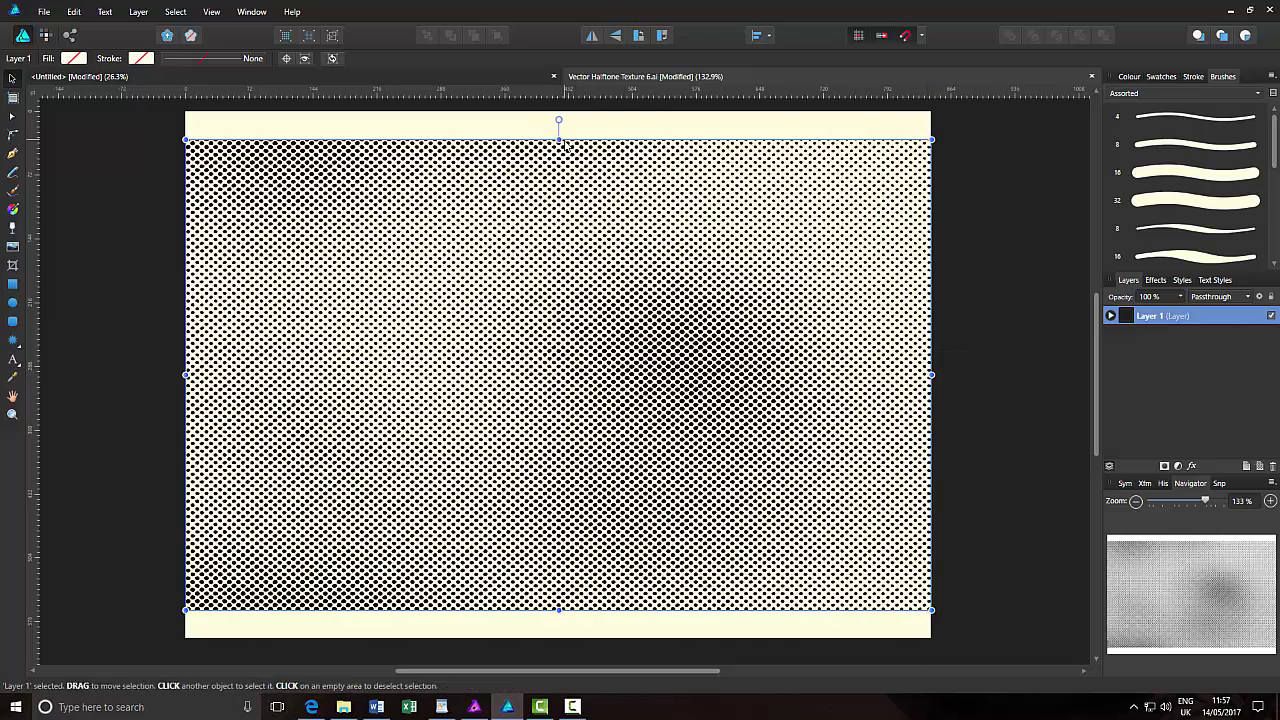
drag(564, 144, 564, 208)
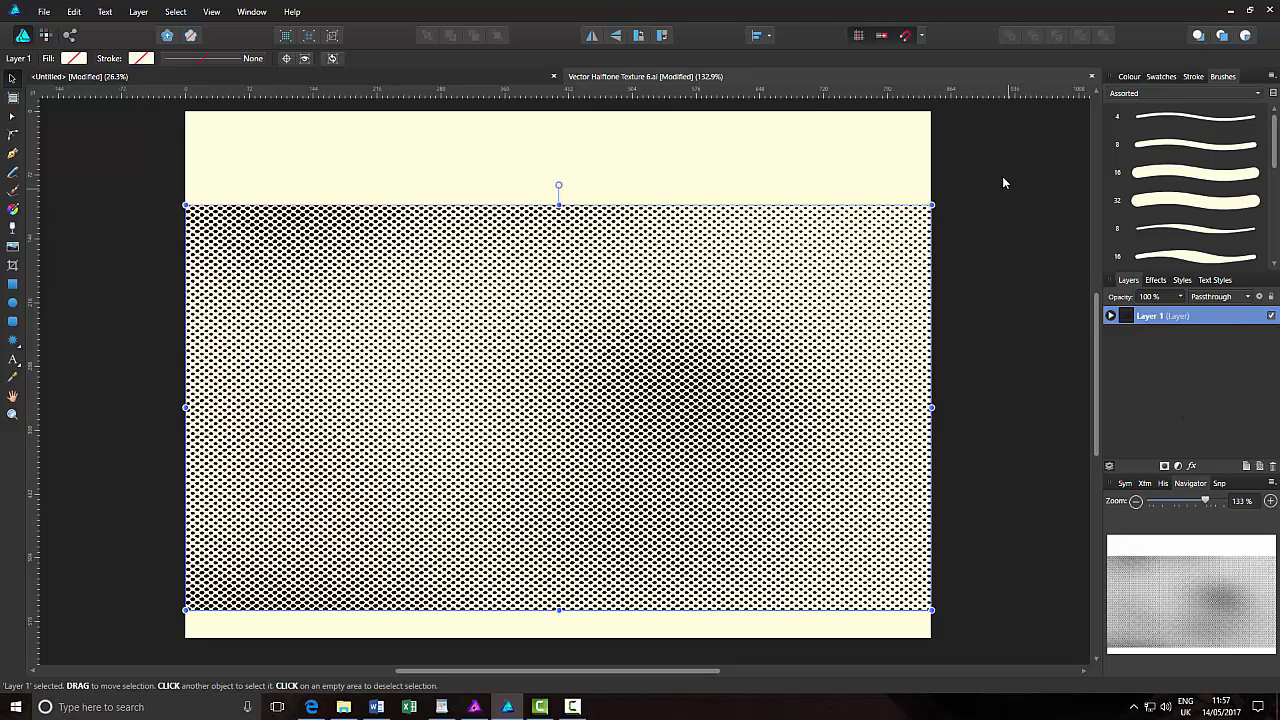
click(1092, 77)
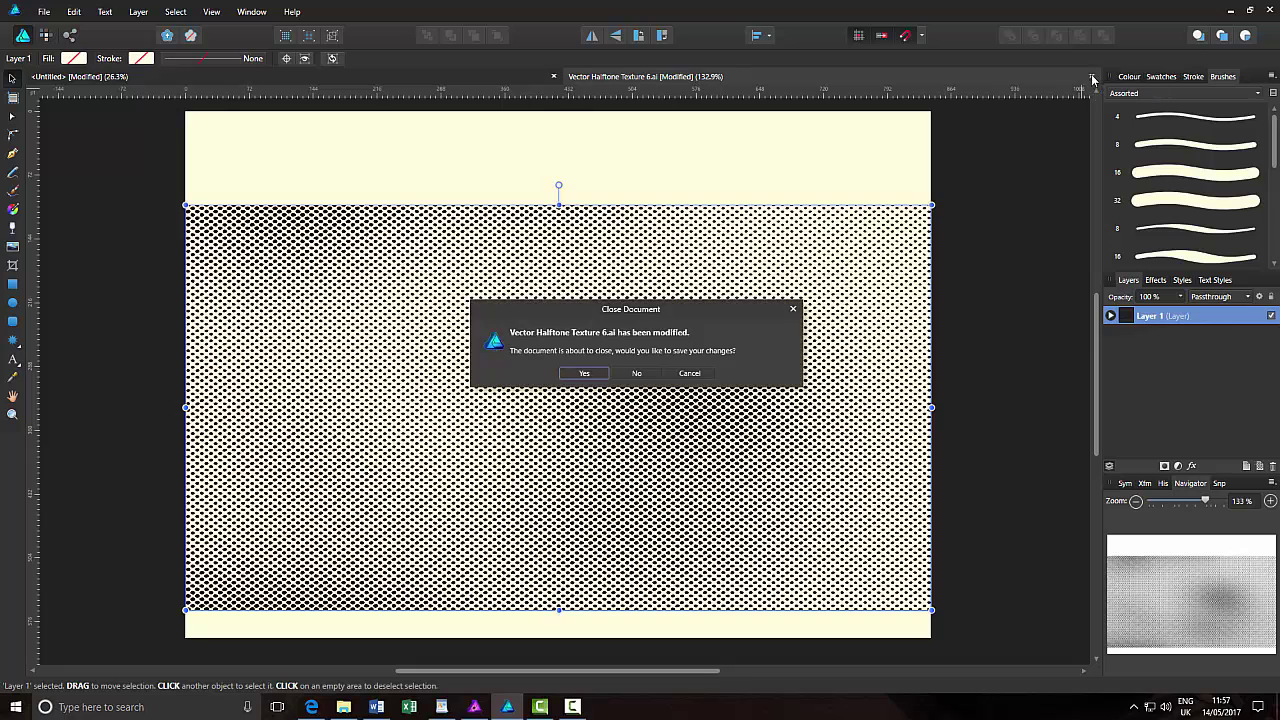
click(637, 373)
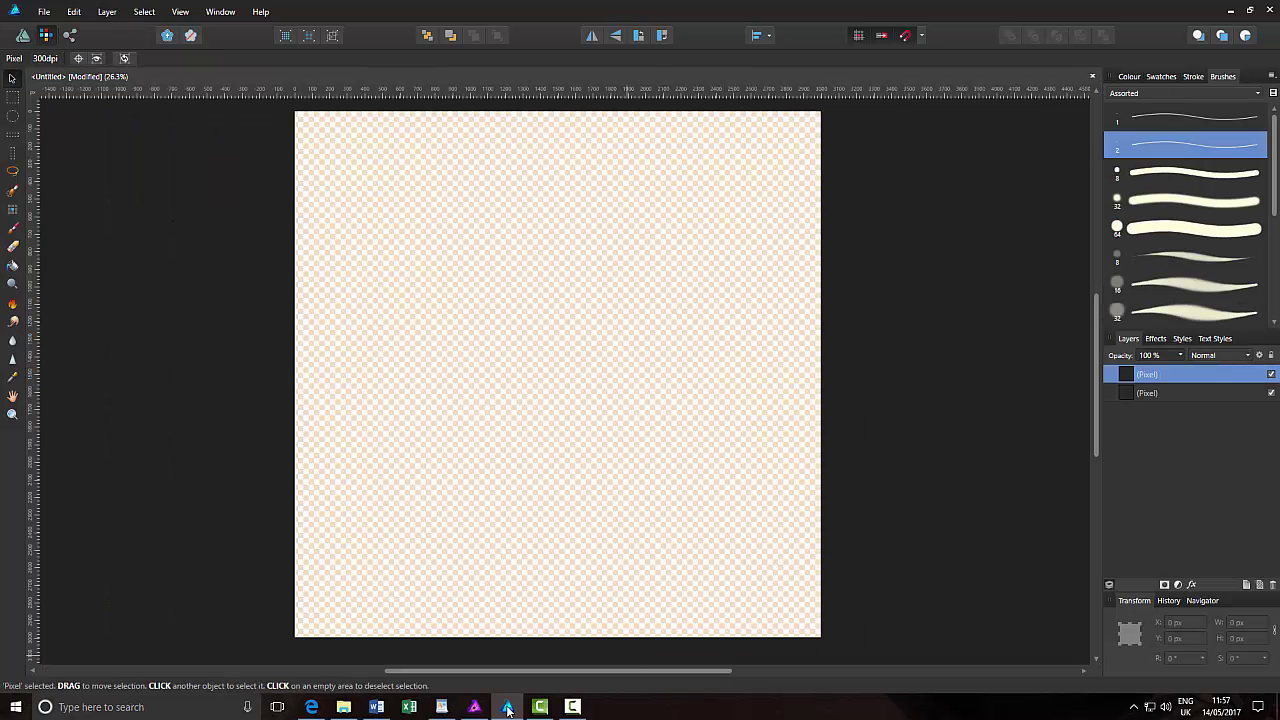
Switch to the Edge browser and review the Spoon Graphics page's free resource bundle subscription offer and its halftone texture previews.
click(313, 708)
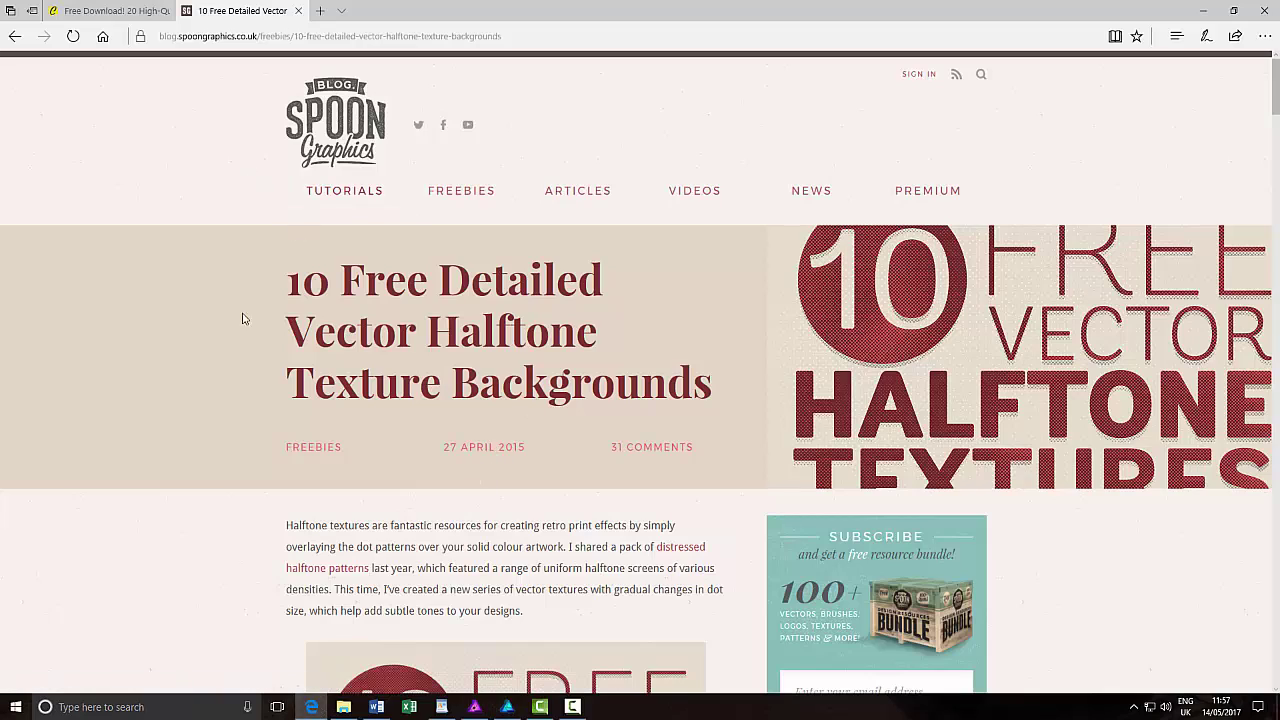
scroll(224, 338, down, 2)
scroll(224, 341, up, 2)
scroll(224, 343, down, 2)
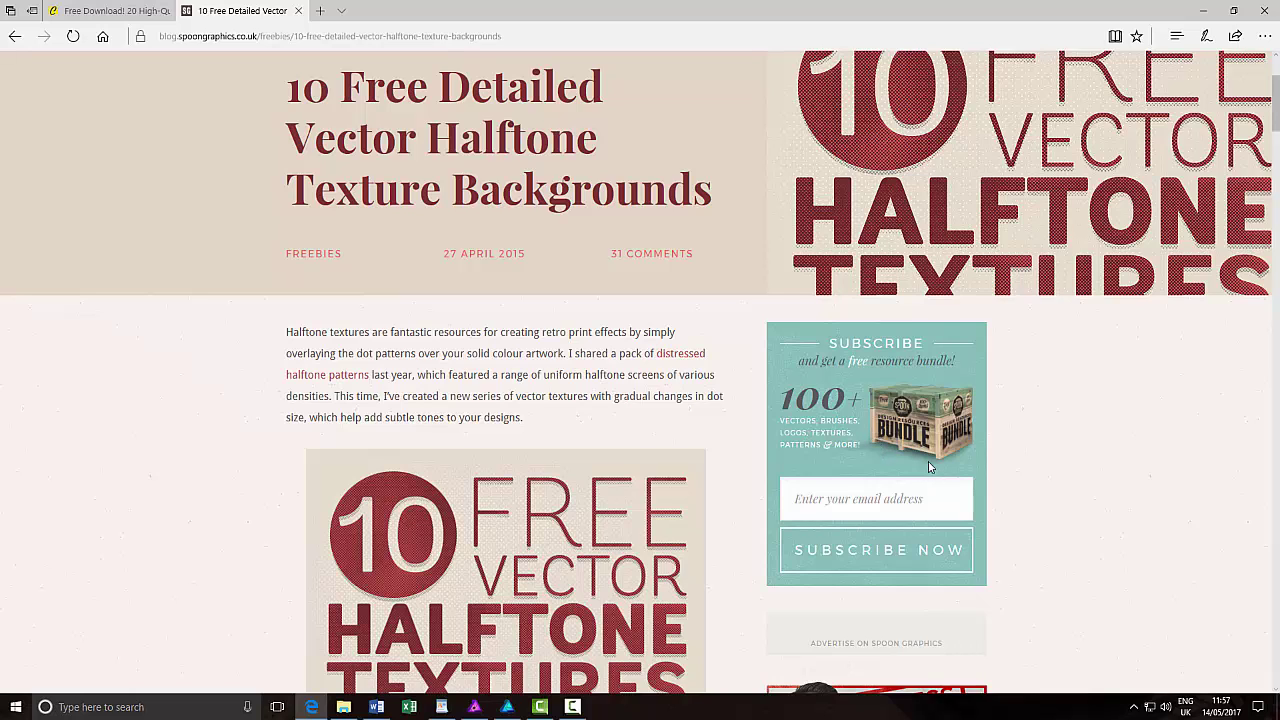
scroll(531, 397, up, 2)
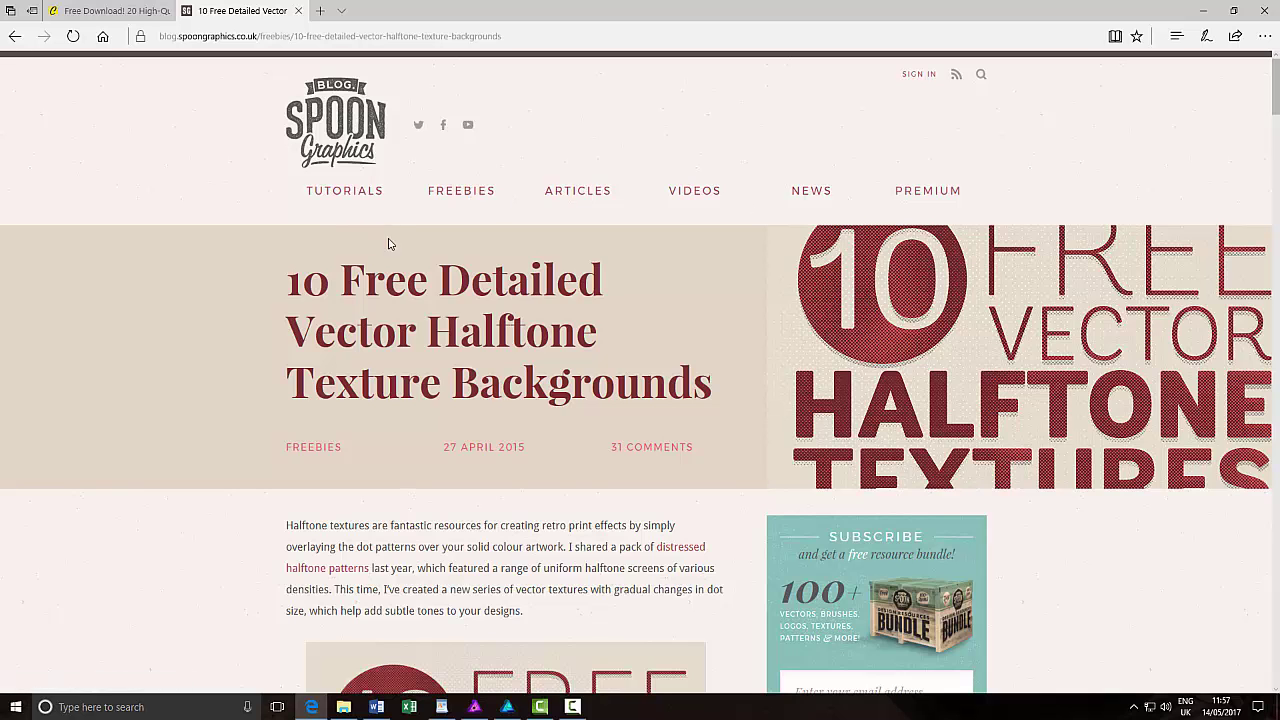
scroll(479, 497, down, 2)
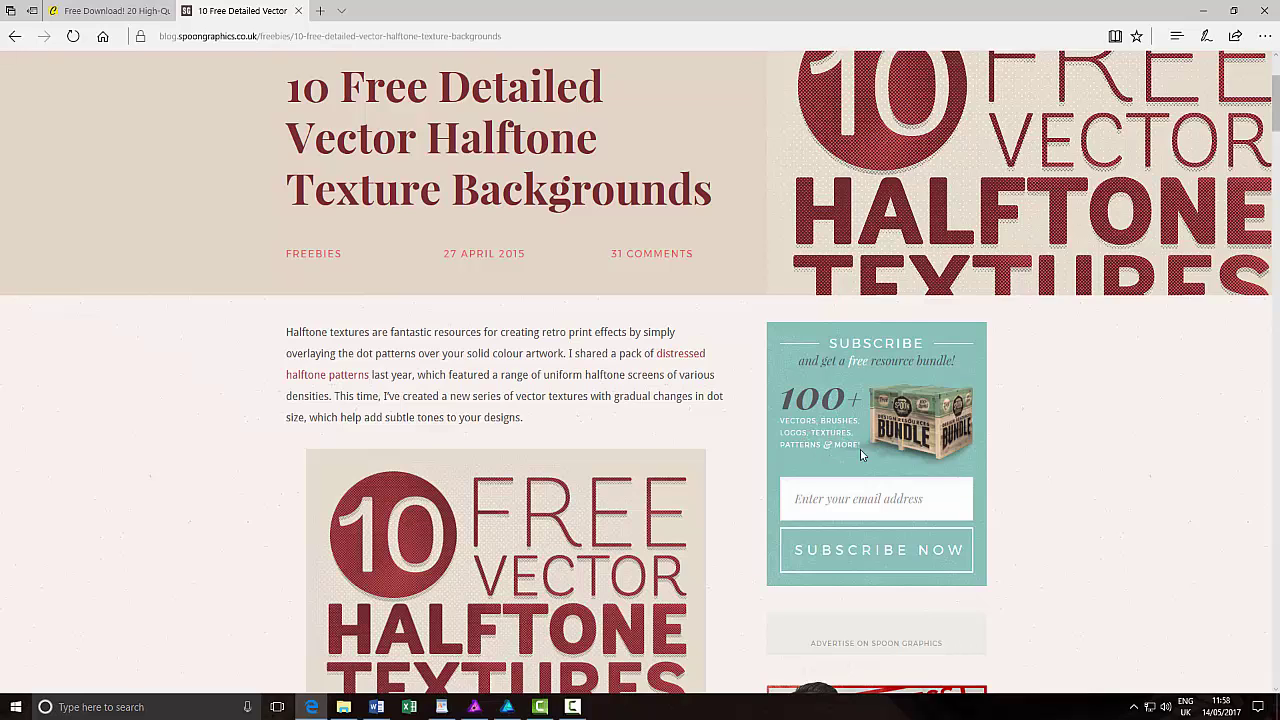
scroll(608, 550, down, 15)
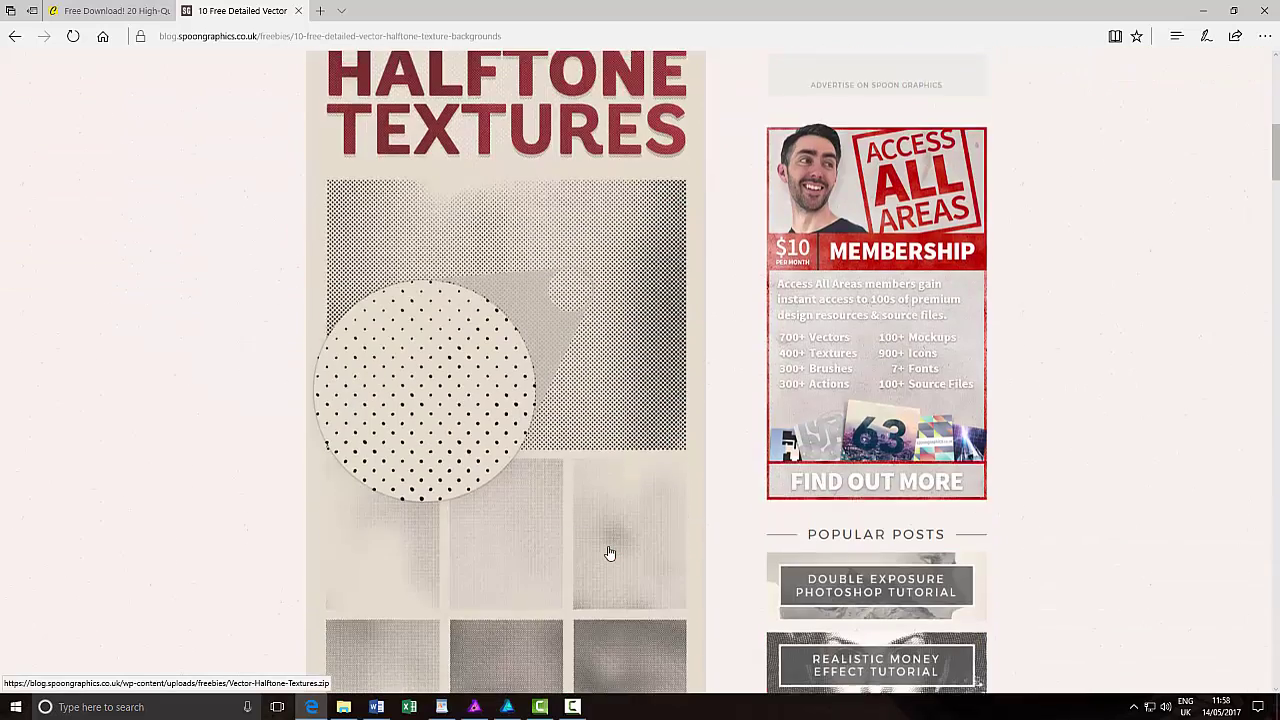
Review the mailing list sign-up, download link and header of the Spoon Graphics vector halftone page.
scroll(600, 548, down, 2)
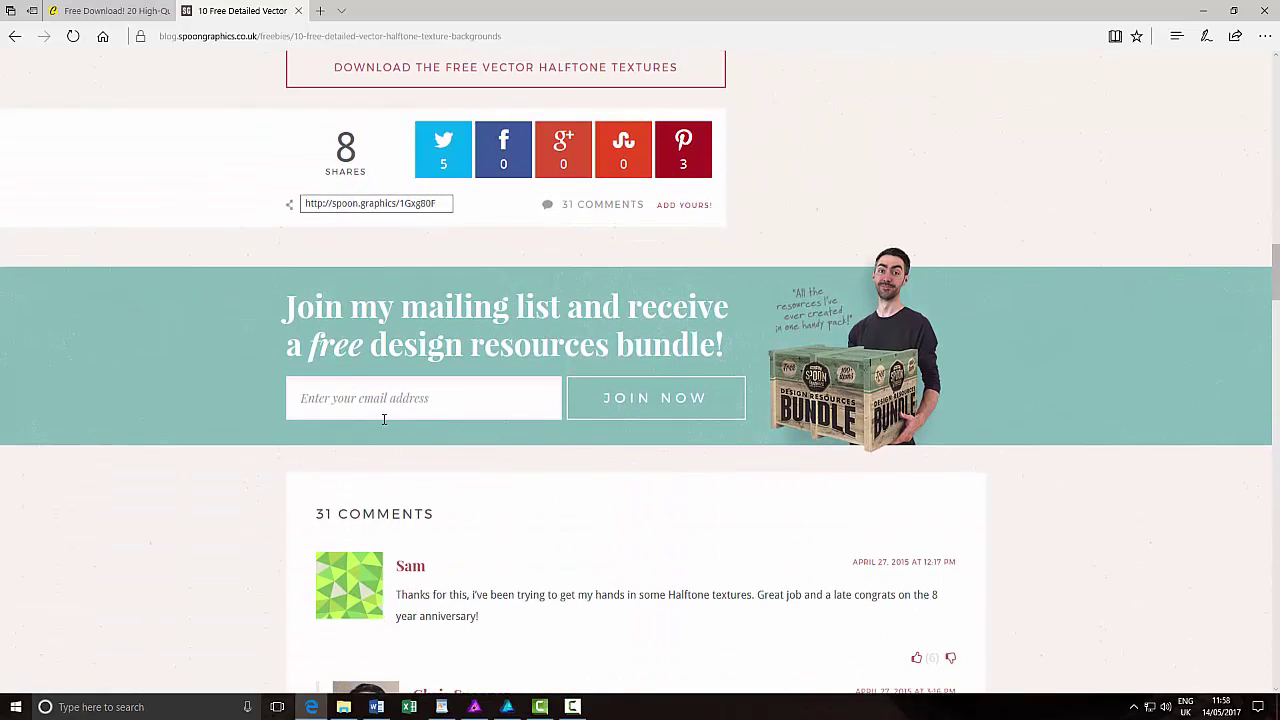
scroll(485, 403, up, 1)
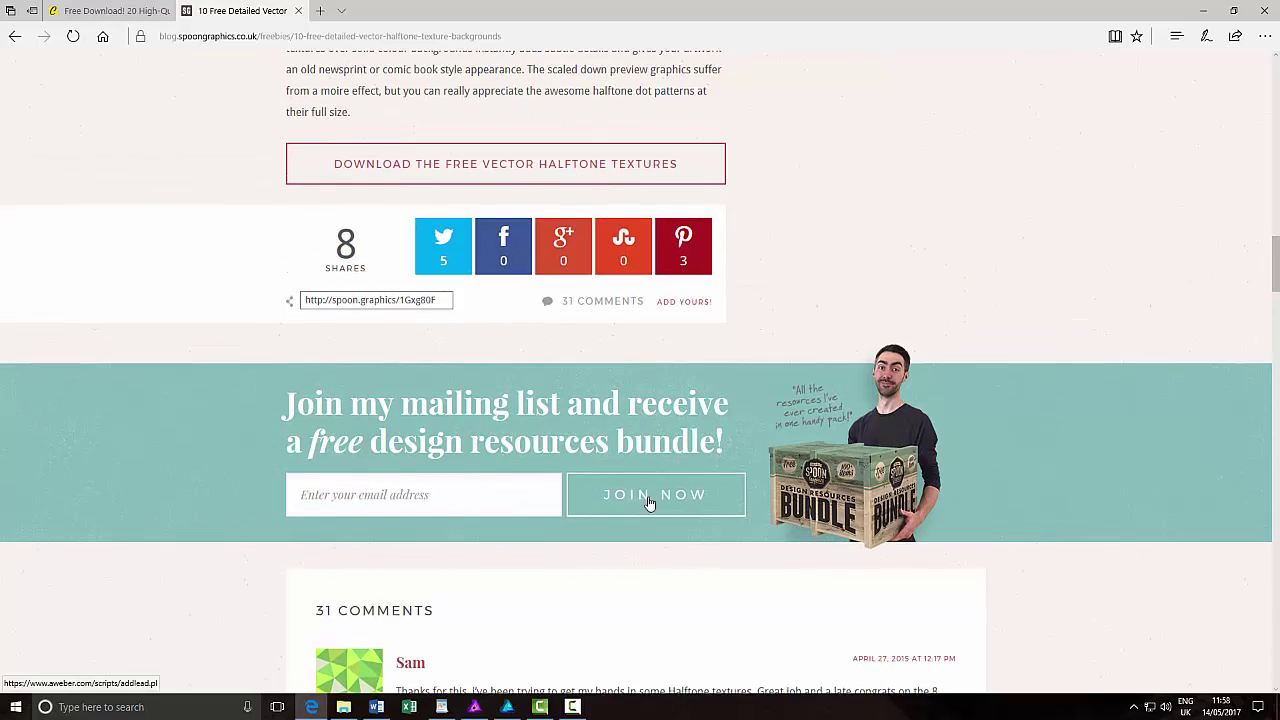
scroll(472, 476, up, 5)
scroll(472, 476, up, 15)
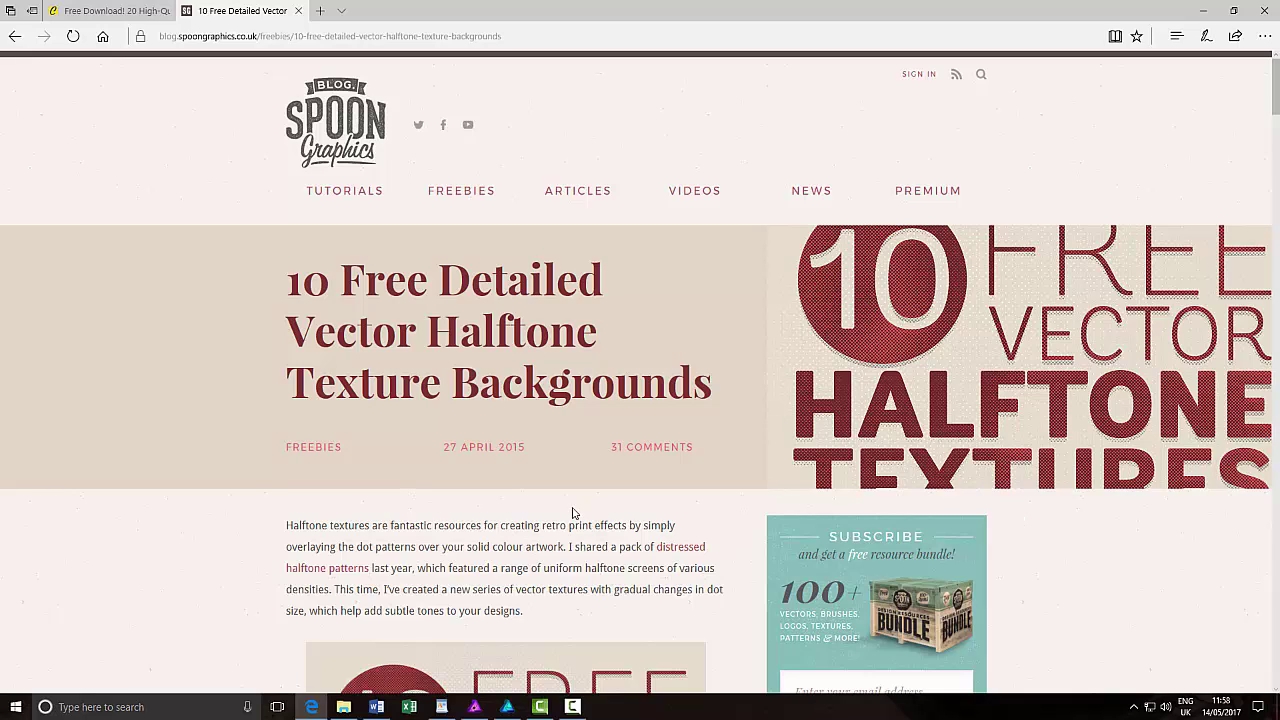
scroll(1040, 598, down, 1)
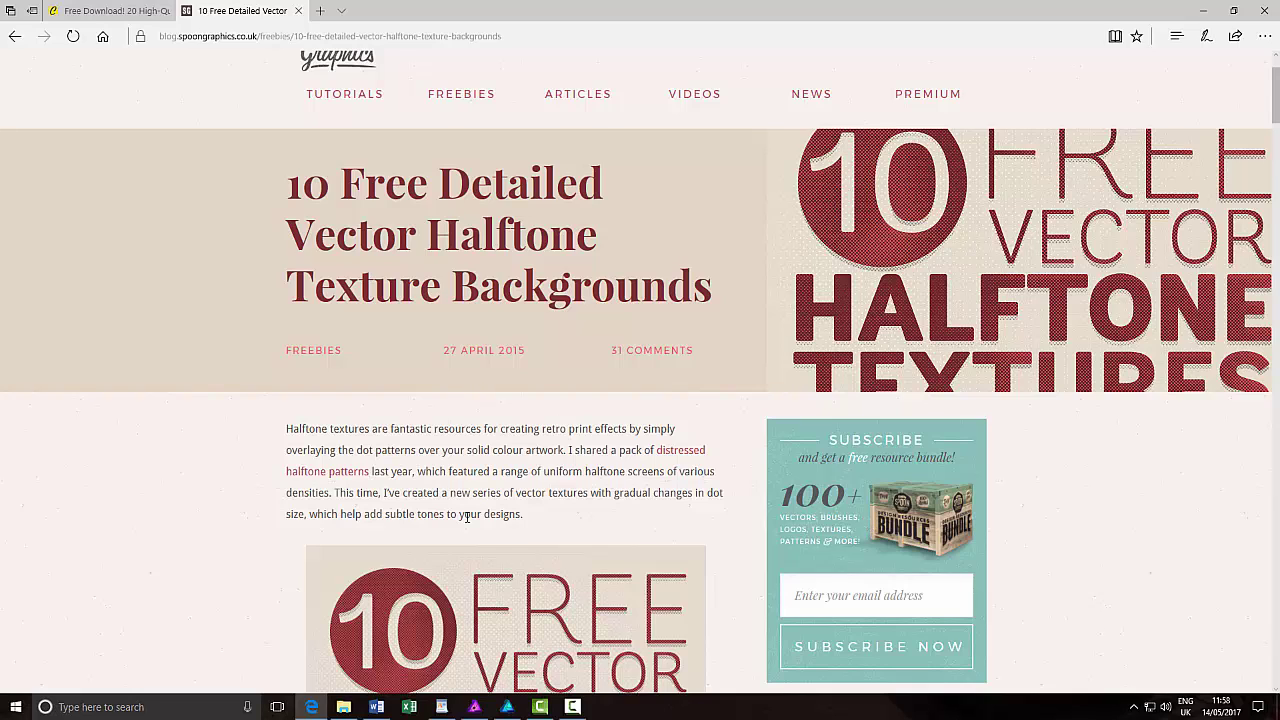
Switch to File Explorer and browse from Free Resorce Packages through BSG-Resources-Bundle and Brushes to the Spraypaint Set One folder.
mouse_move(347, 711)
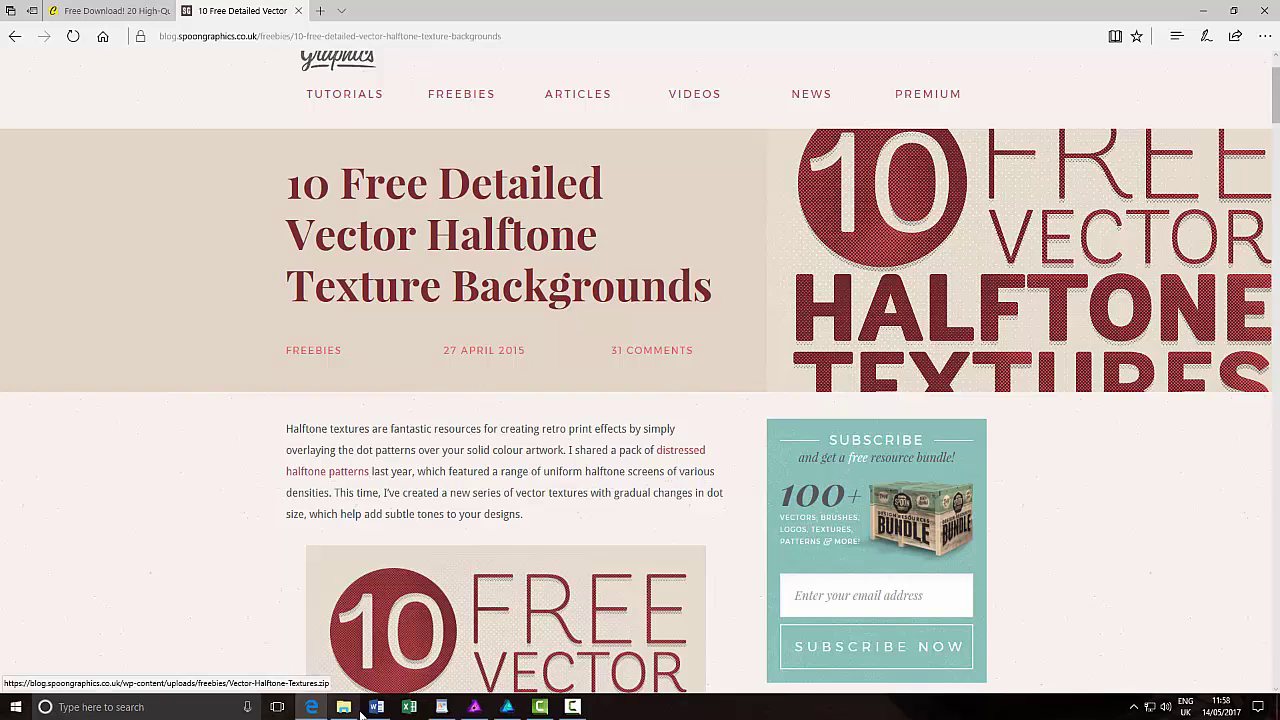
click(347, 709)
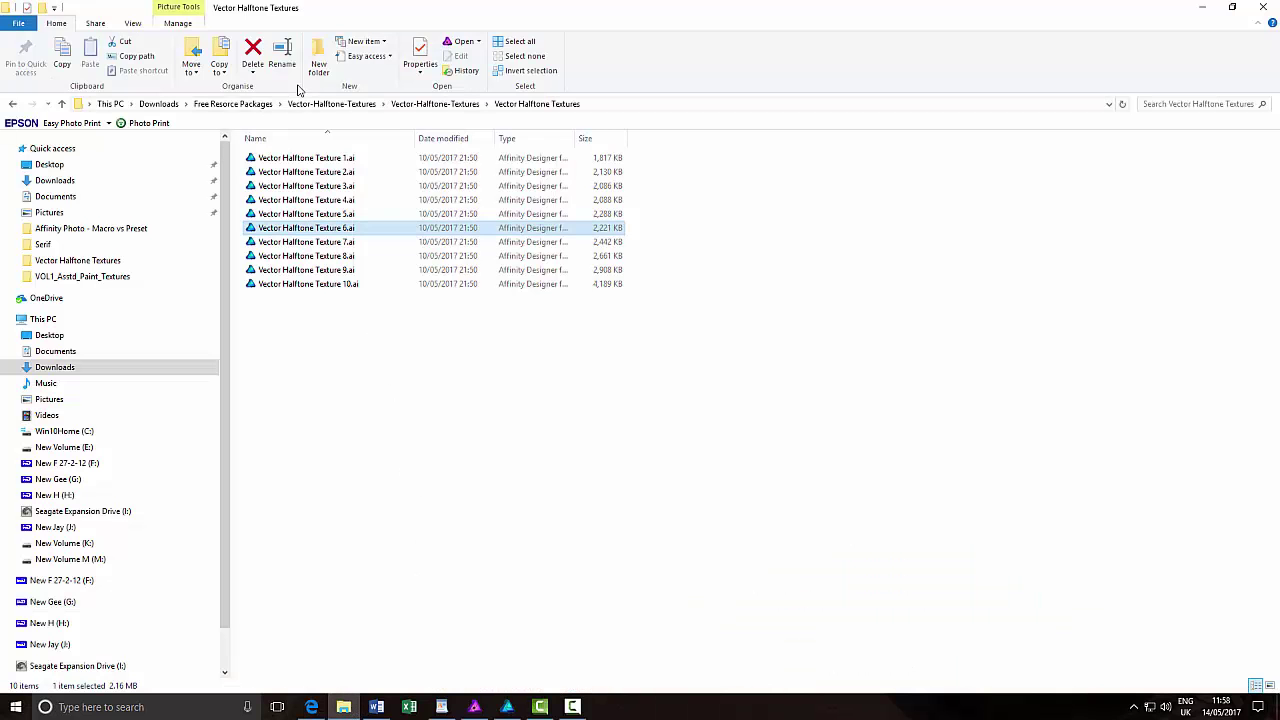
click(268, 106)
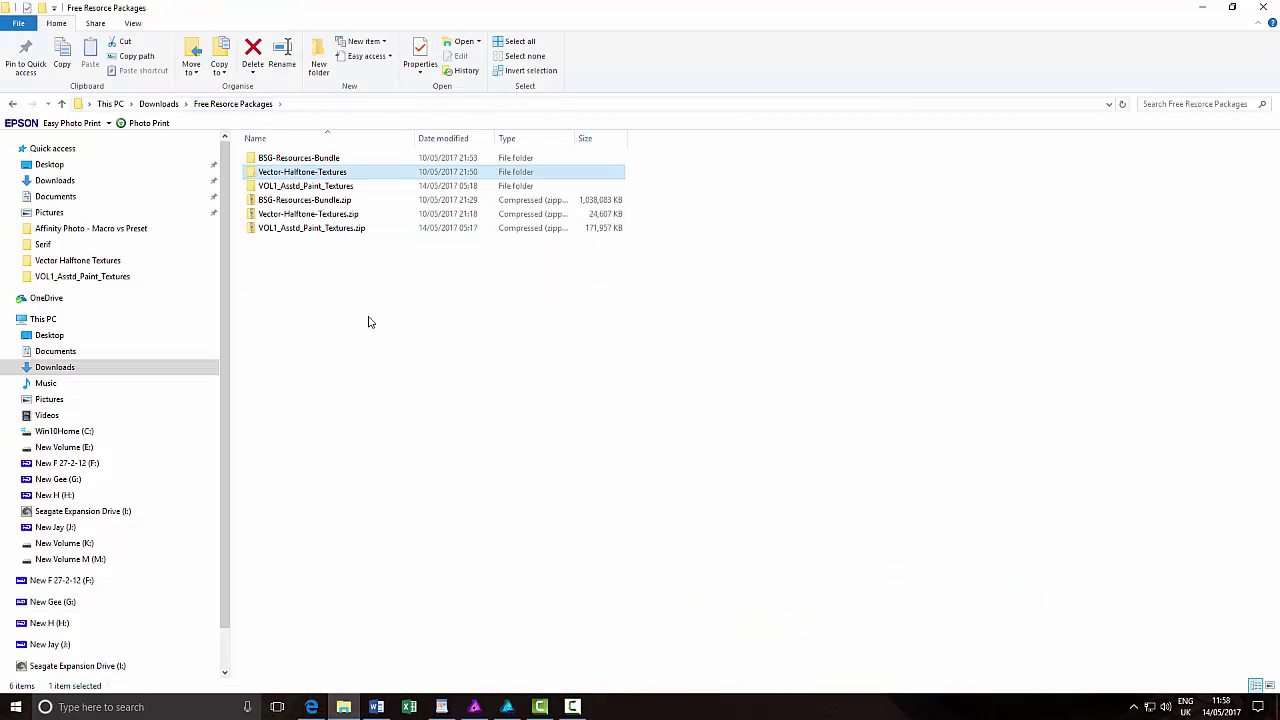
double_click(251, 162)
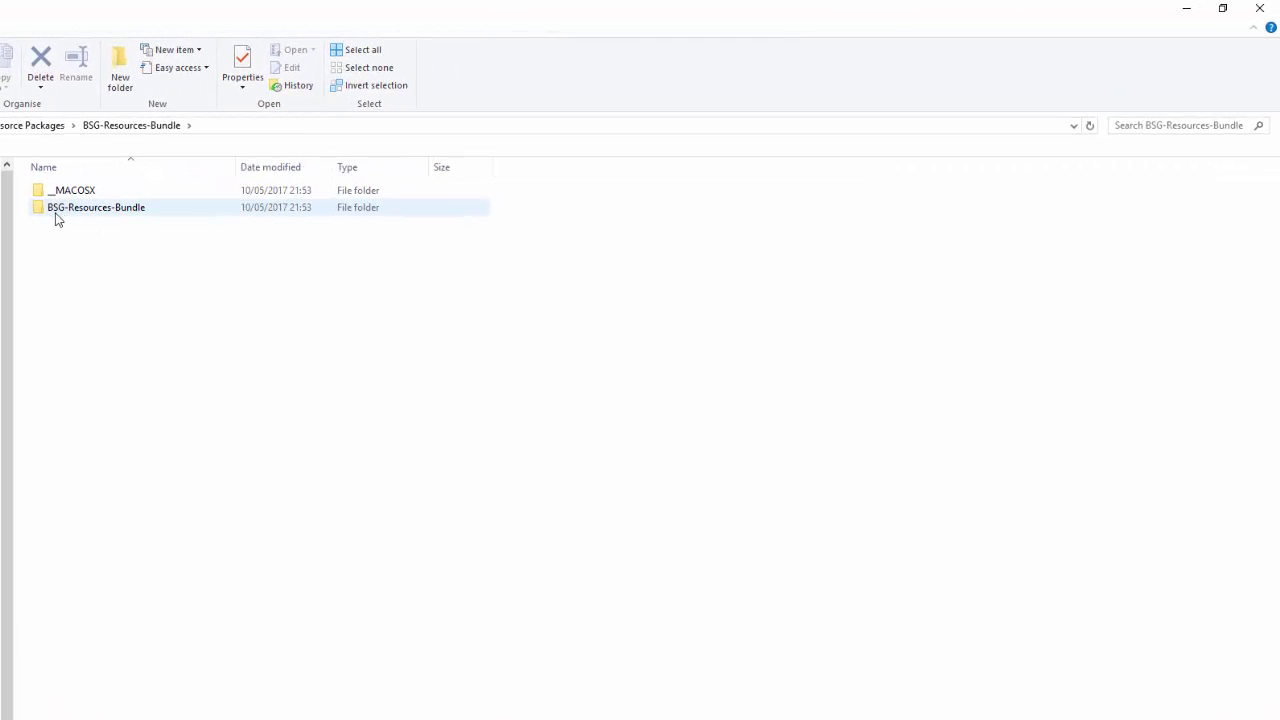
double_click(40, 213)
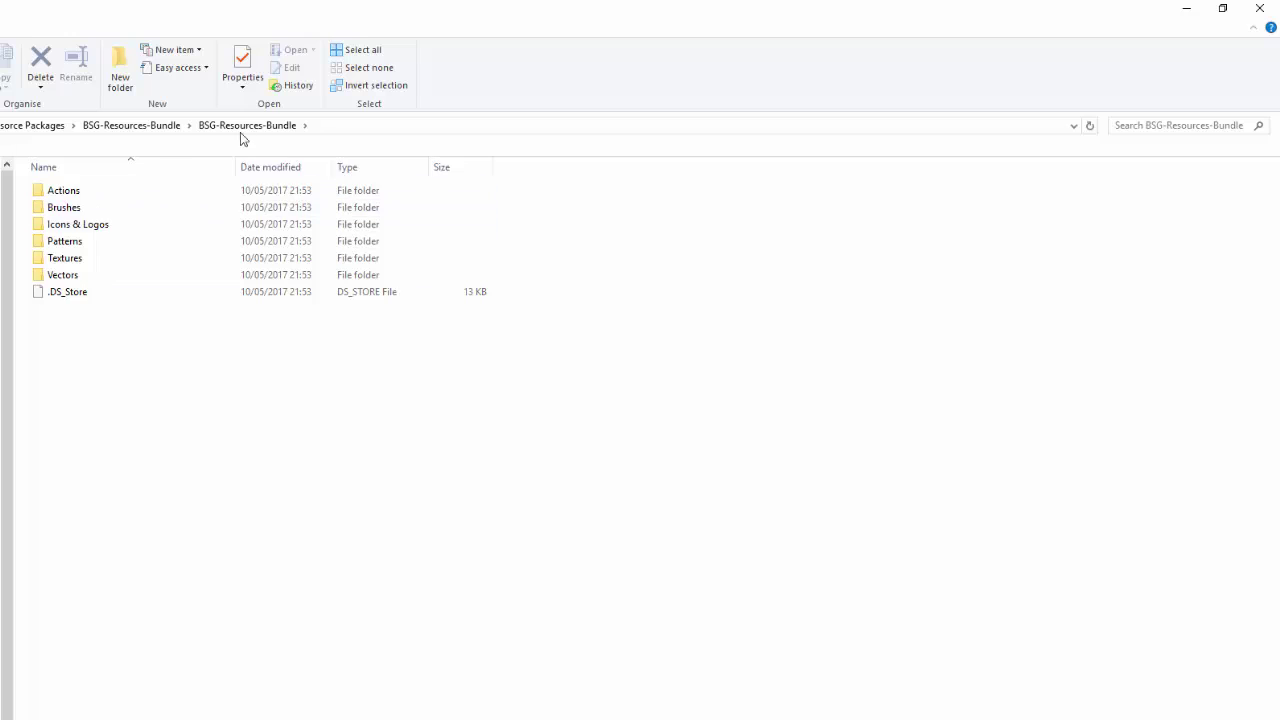
double_click(42, 210)
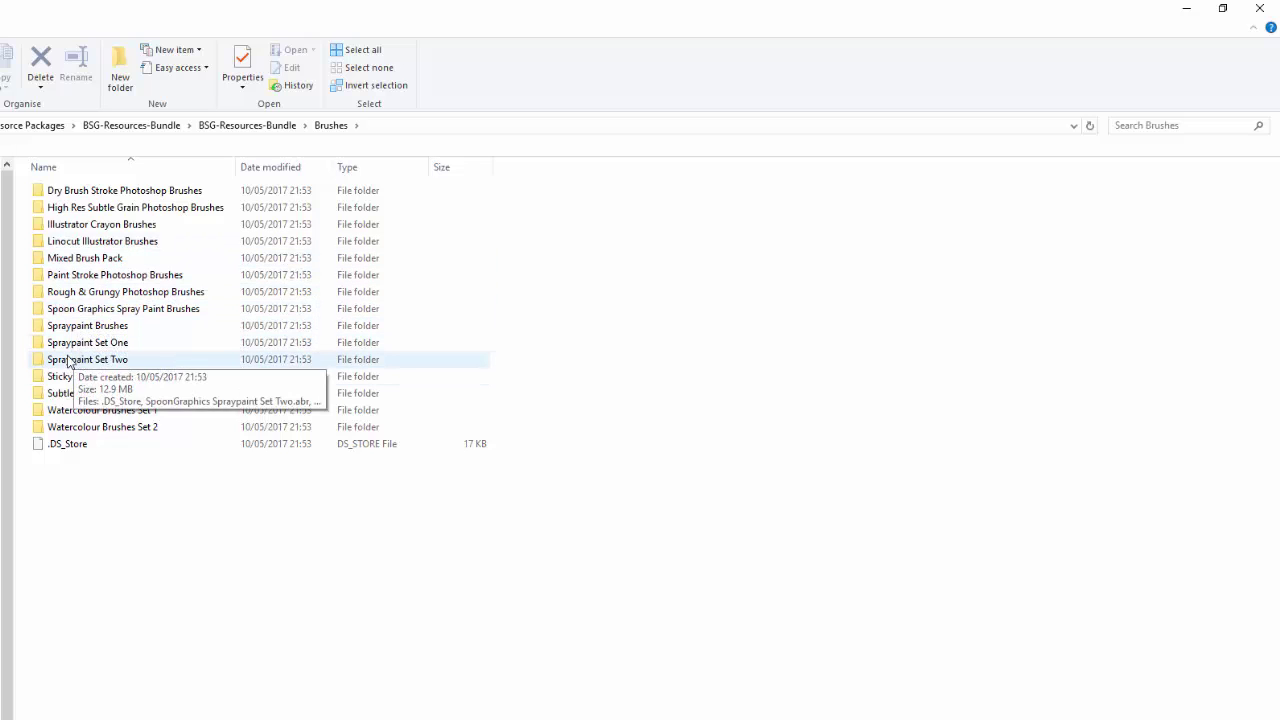
double_click(38, 344)
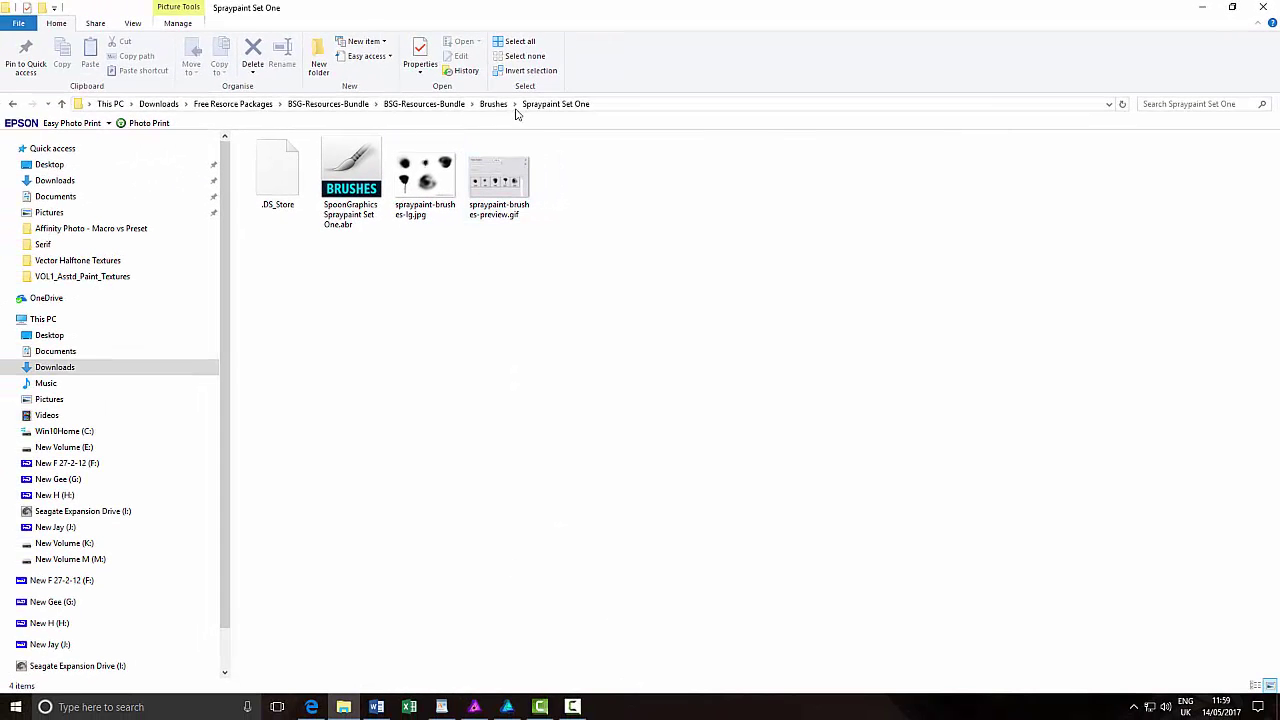
Switch to Affinity Photo and import SpoonGraphics Spraypaint Set One.abr from the bundle's Brushes folder in Downloads.
click(475, 707)
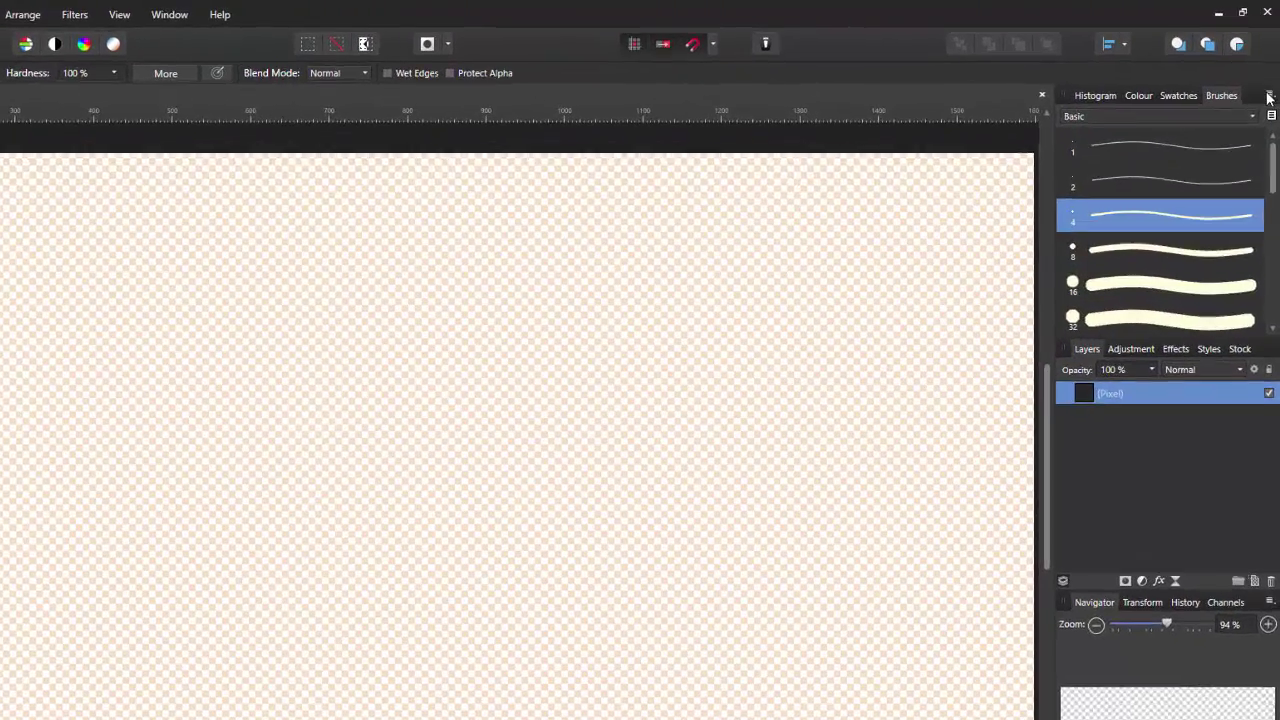
click(1270, 77)
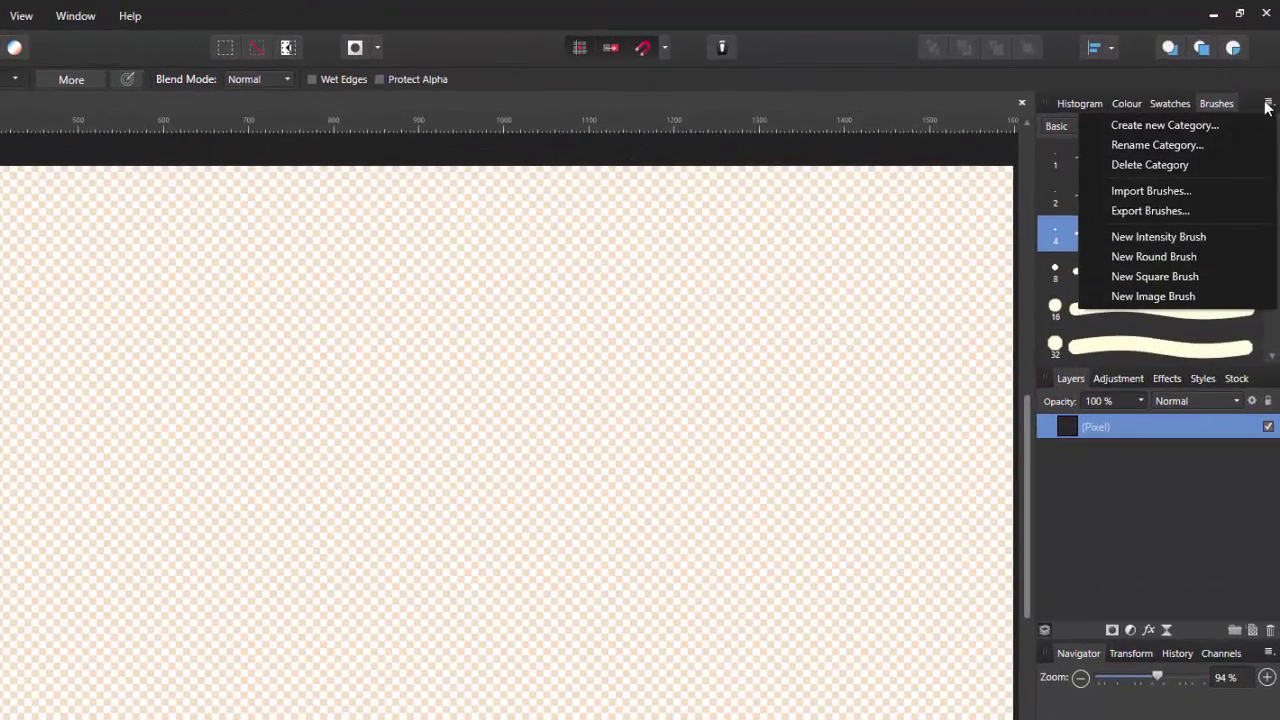
click(1150, 192)
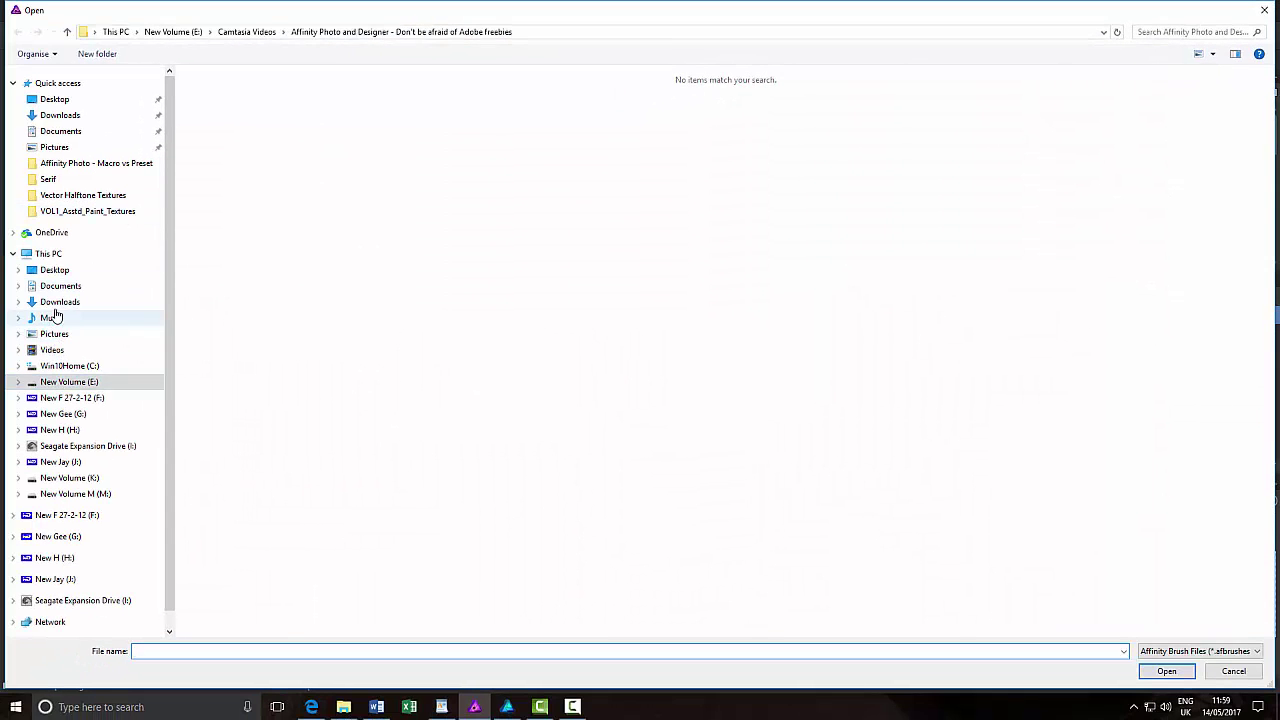
click(54, 306)
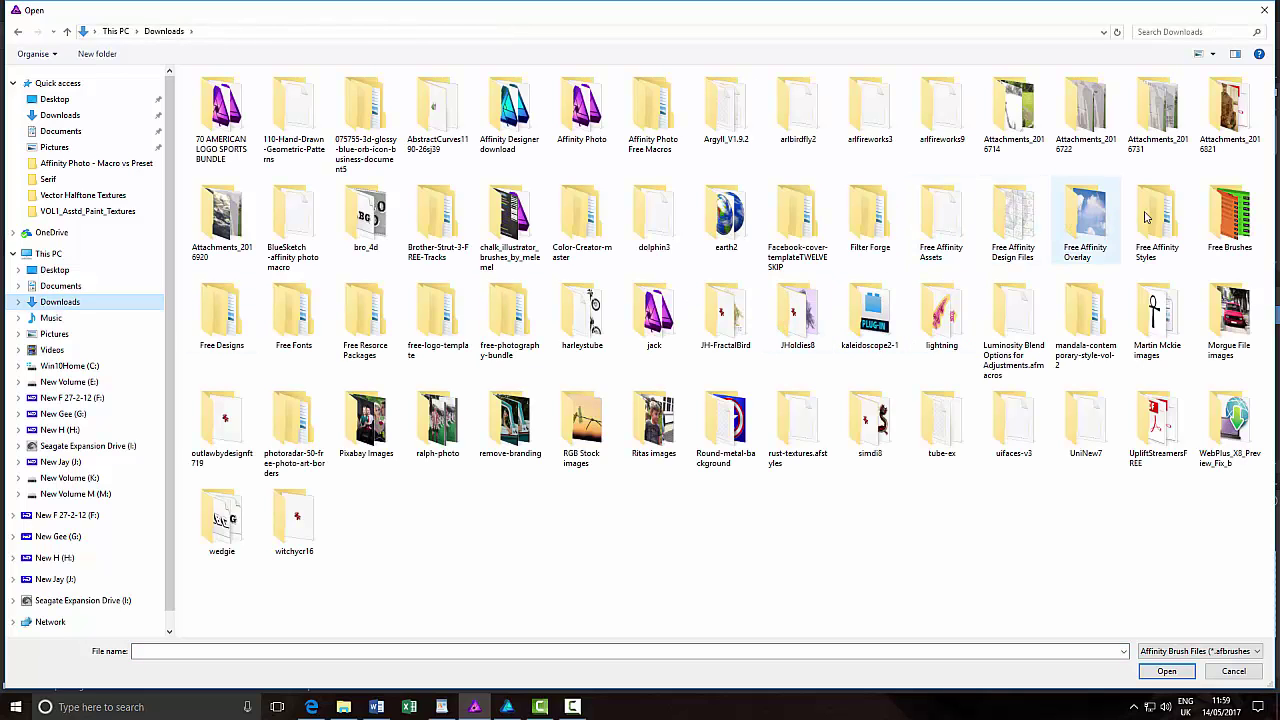
double_click(361, 313)
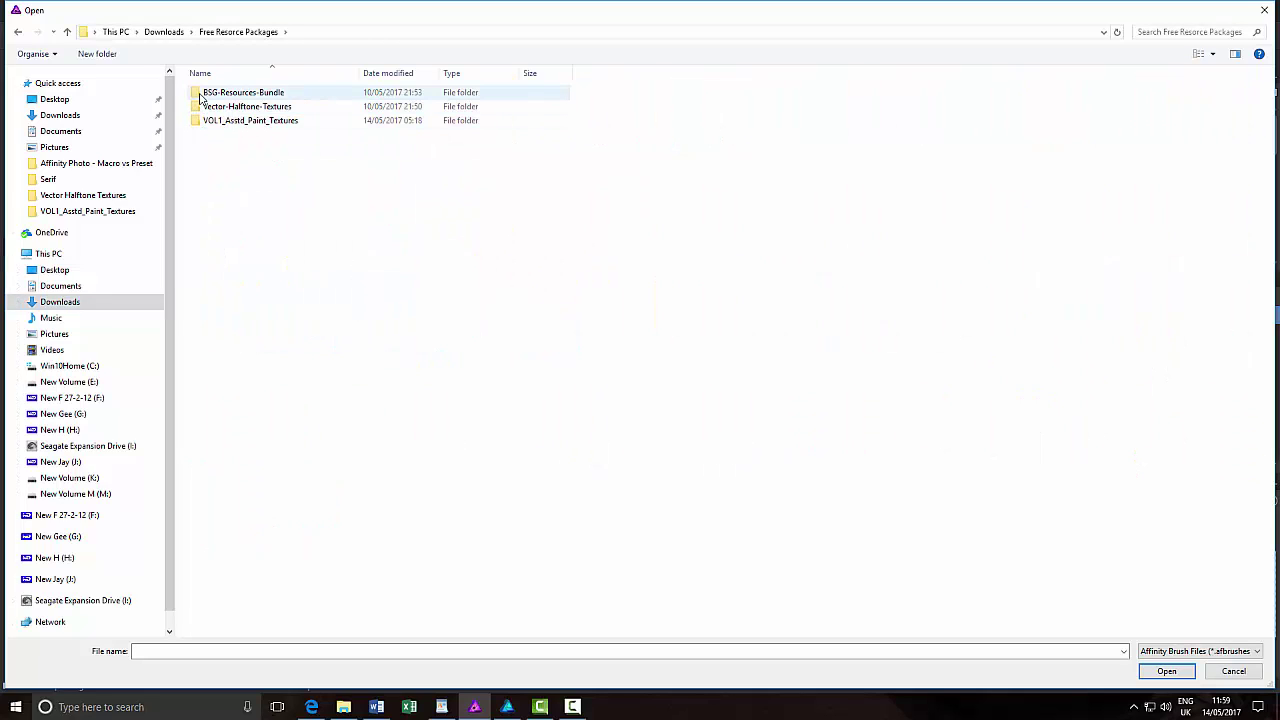
double_click(245, 92)
double_click(212, 107)
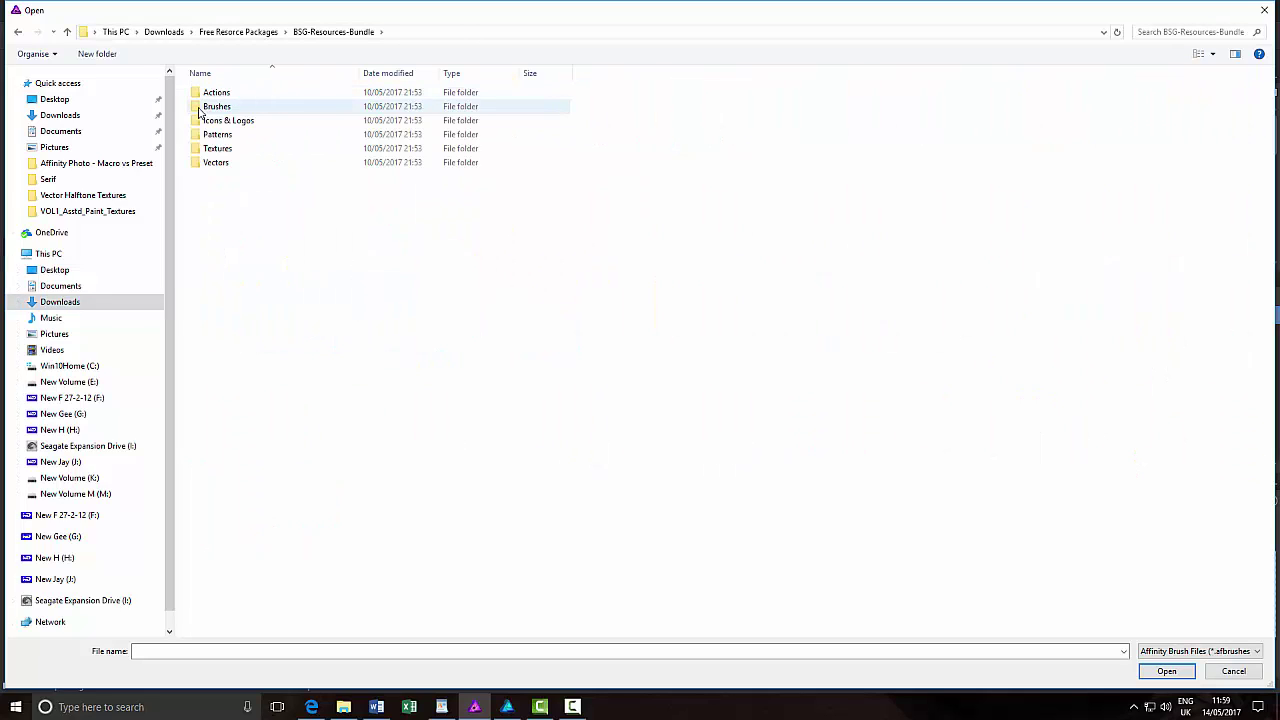
double_click(214, 106)
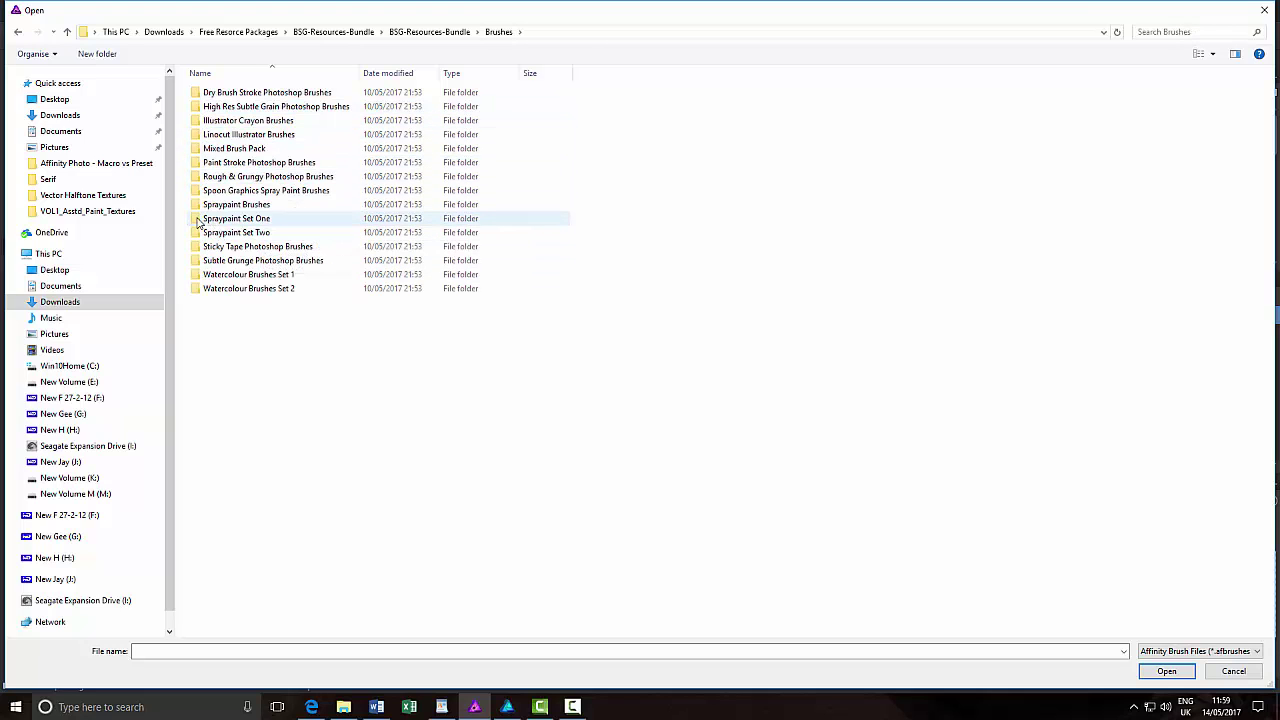
double_click(205, 219)
click(239, 119)
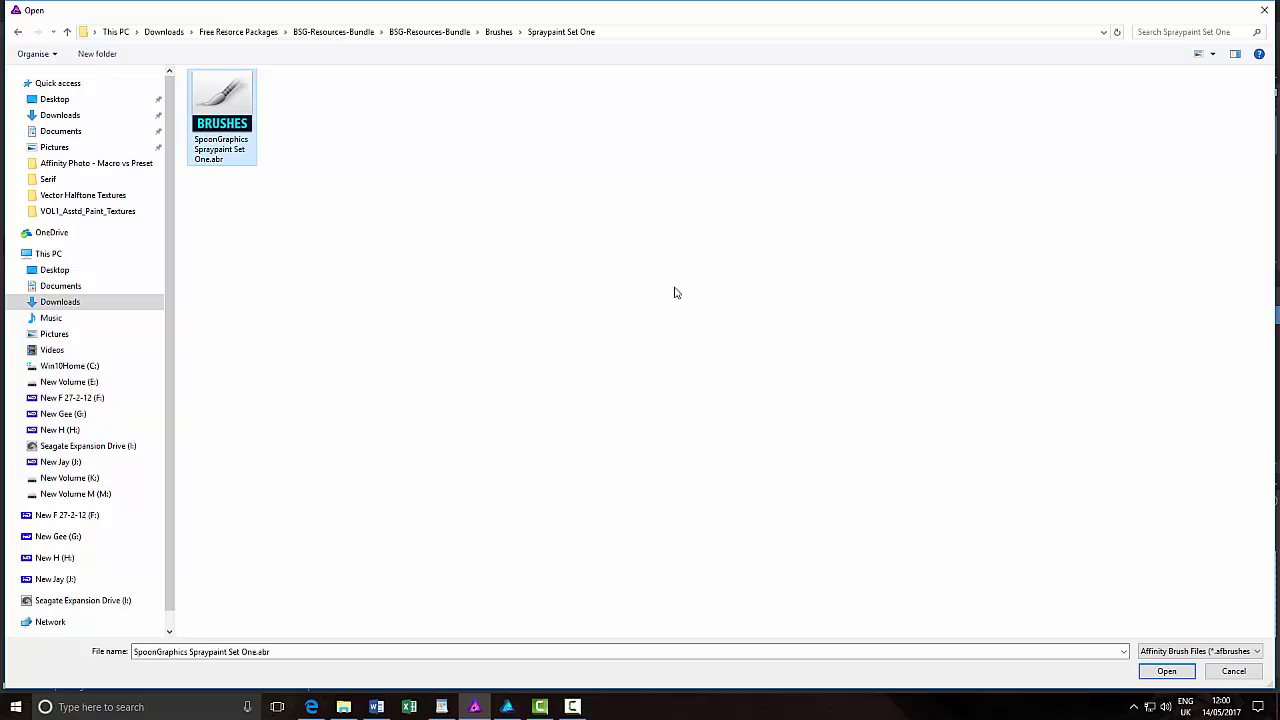
click(1166, 671)
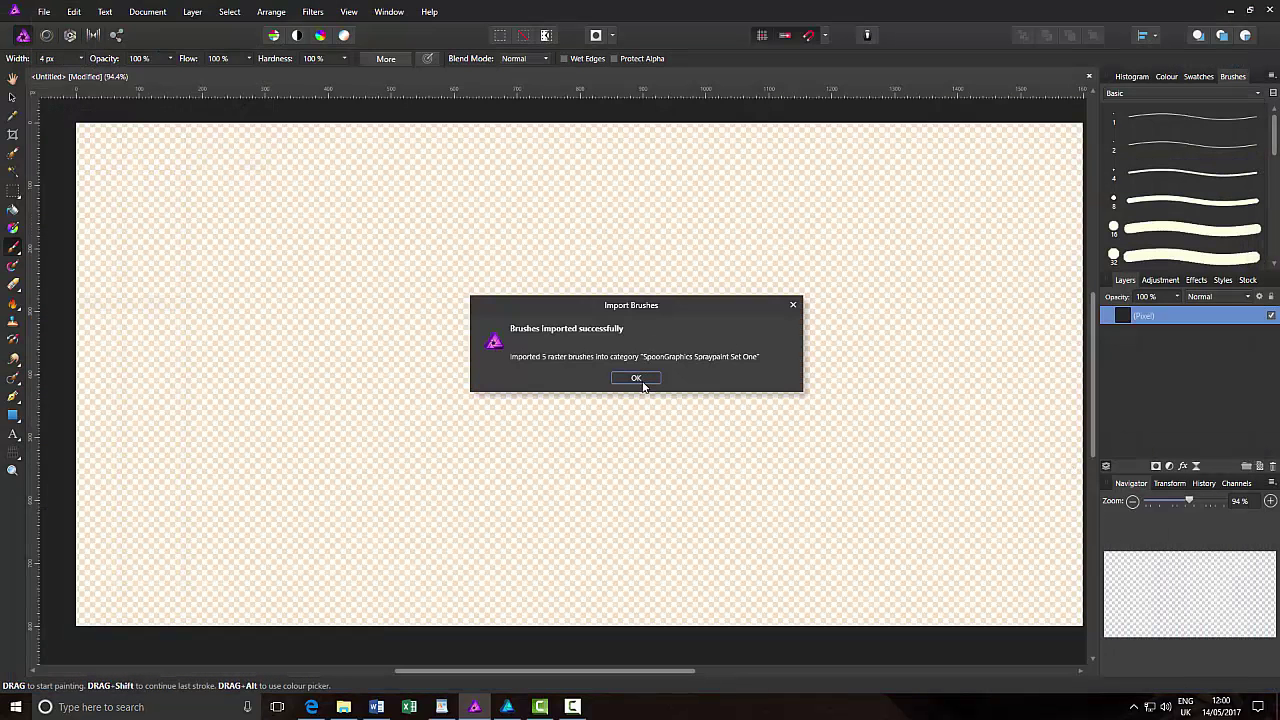
click(637, 378)
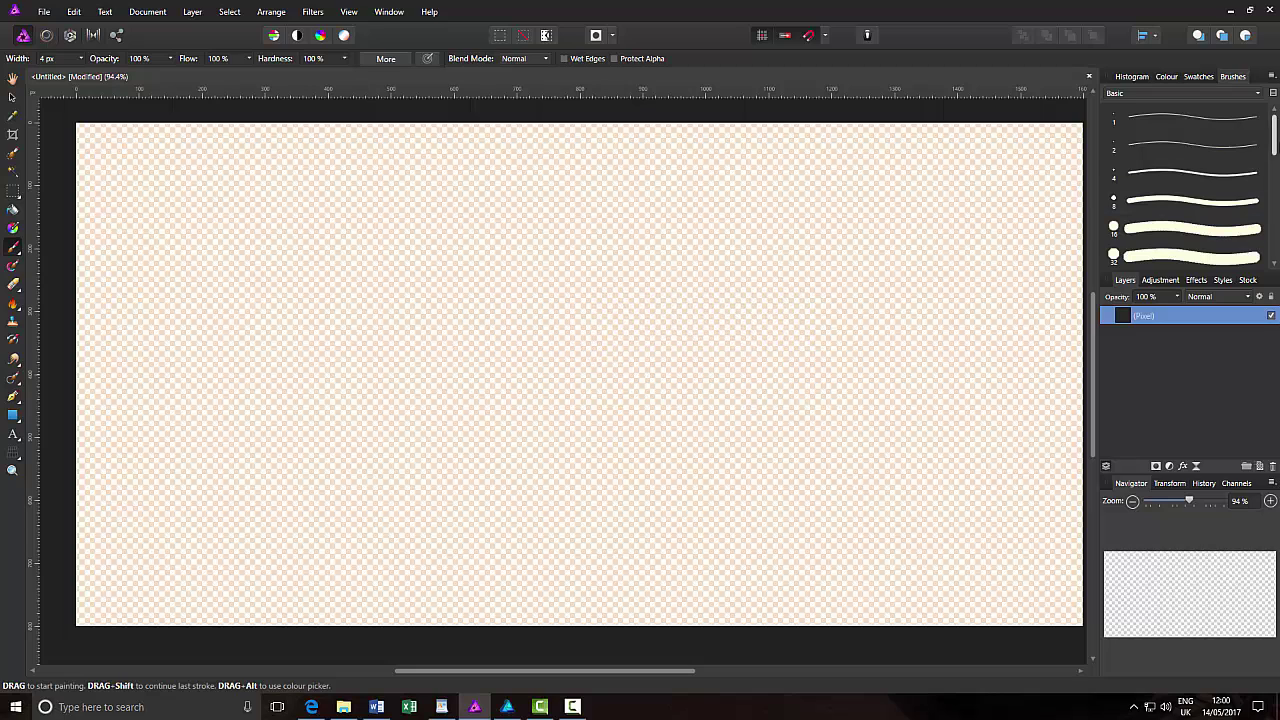
Show the SpoonGraphics Spraypaint Set One brush category.
click(1257, 93)
scroll(1263, 232, down, 5)
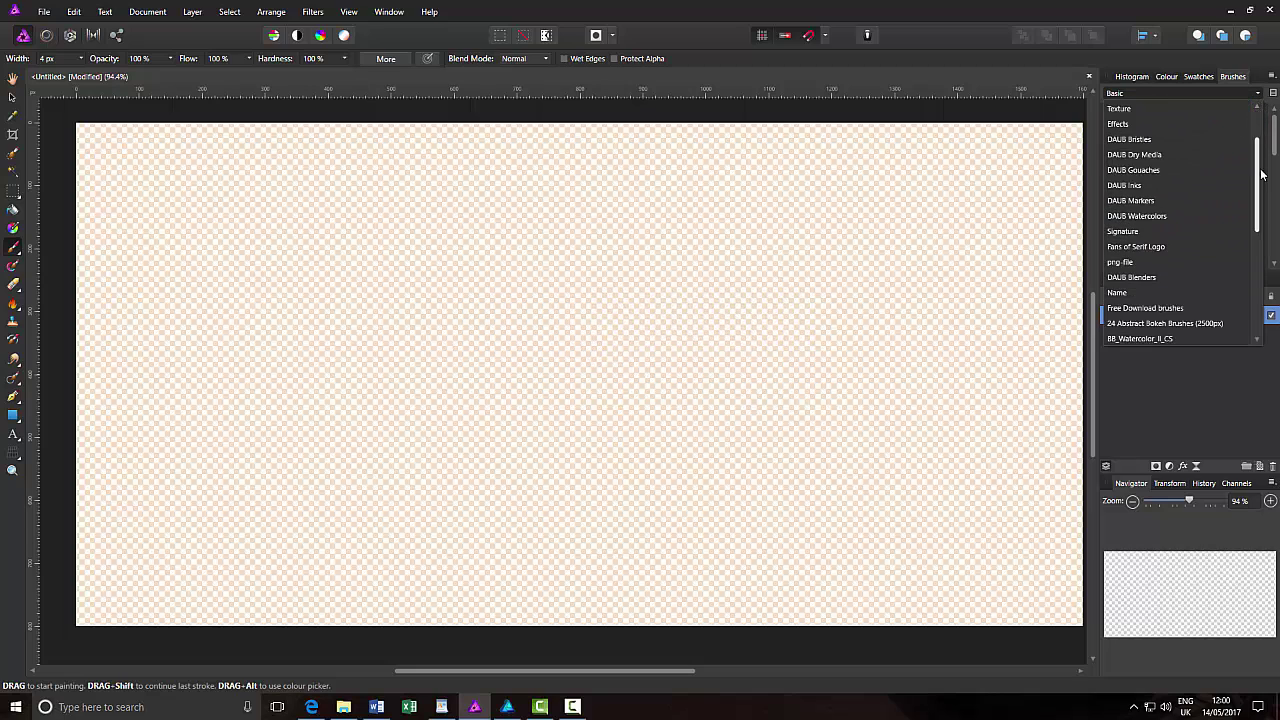
scroll(1263, 232, down, 3)
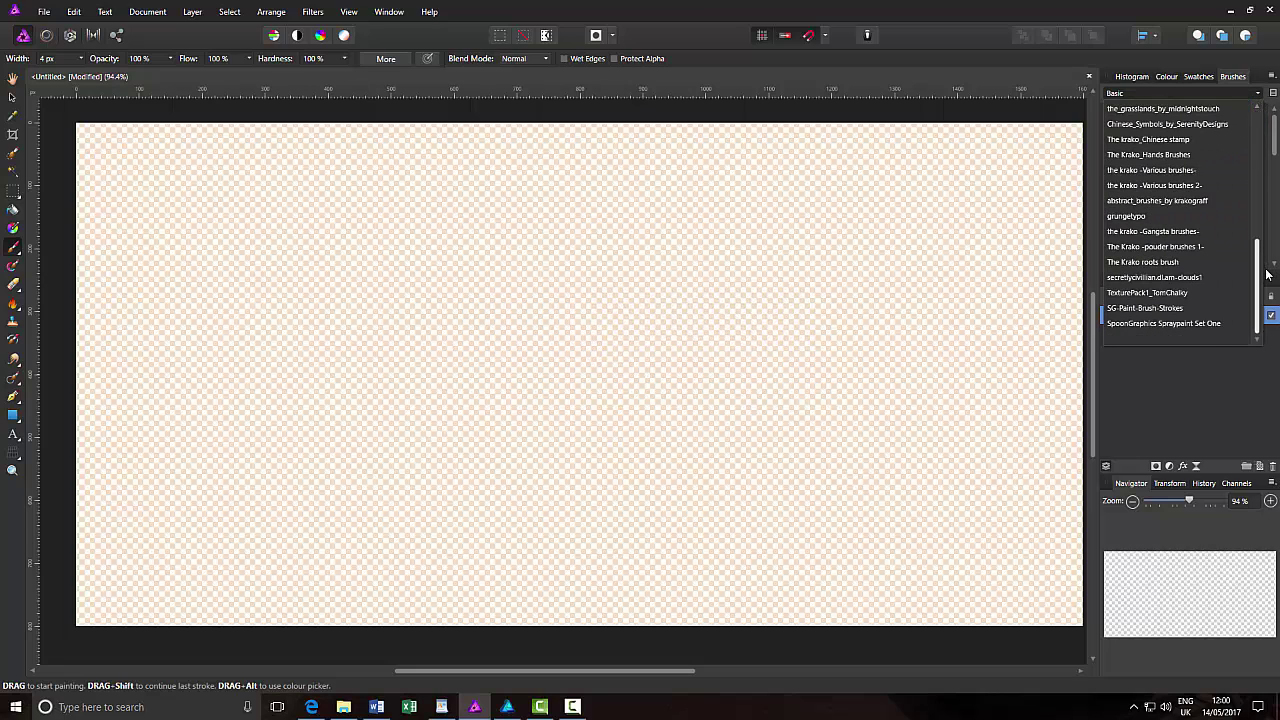
click(1145, 325)
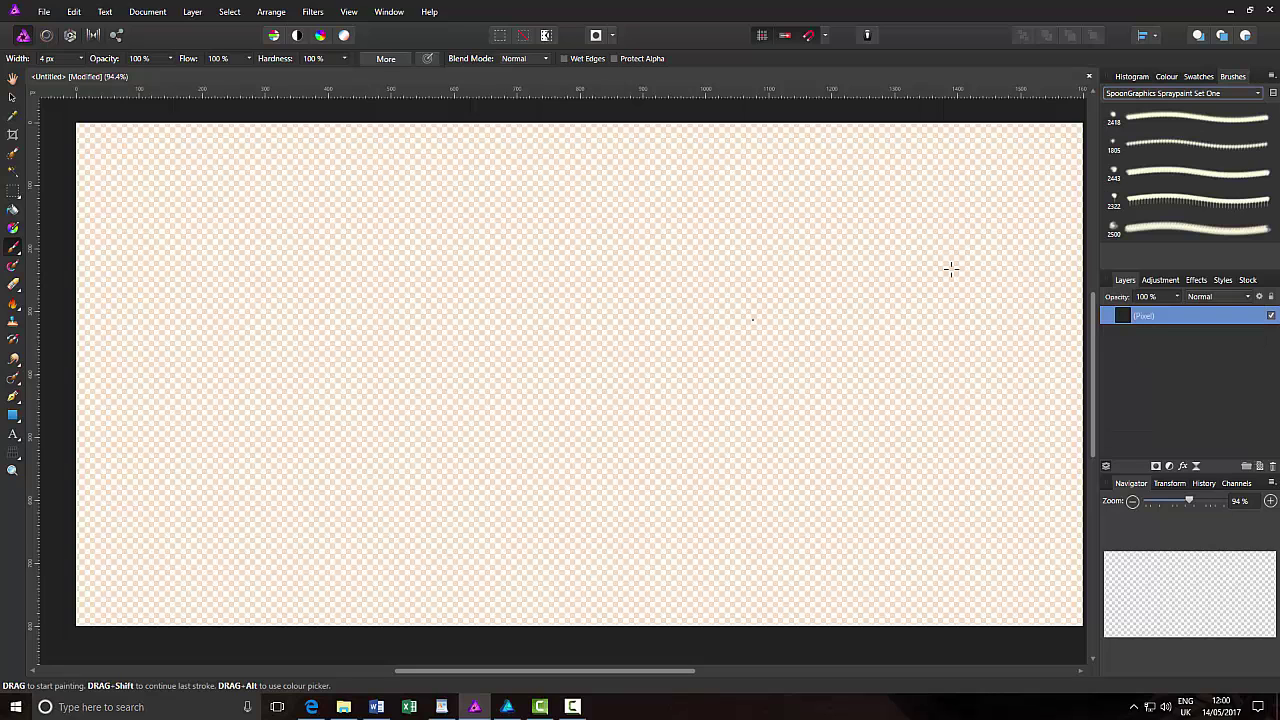
Choose the 2322 dripping spray brush, reduce its width to about 744 px, and stamp it on the left half of the canvas.
click(1210, 202)
click(280, 313)
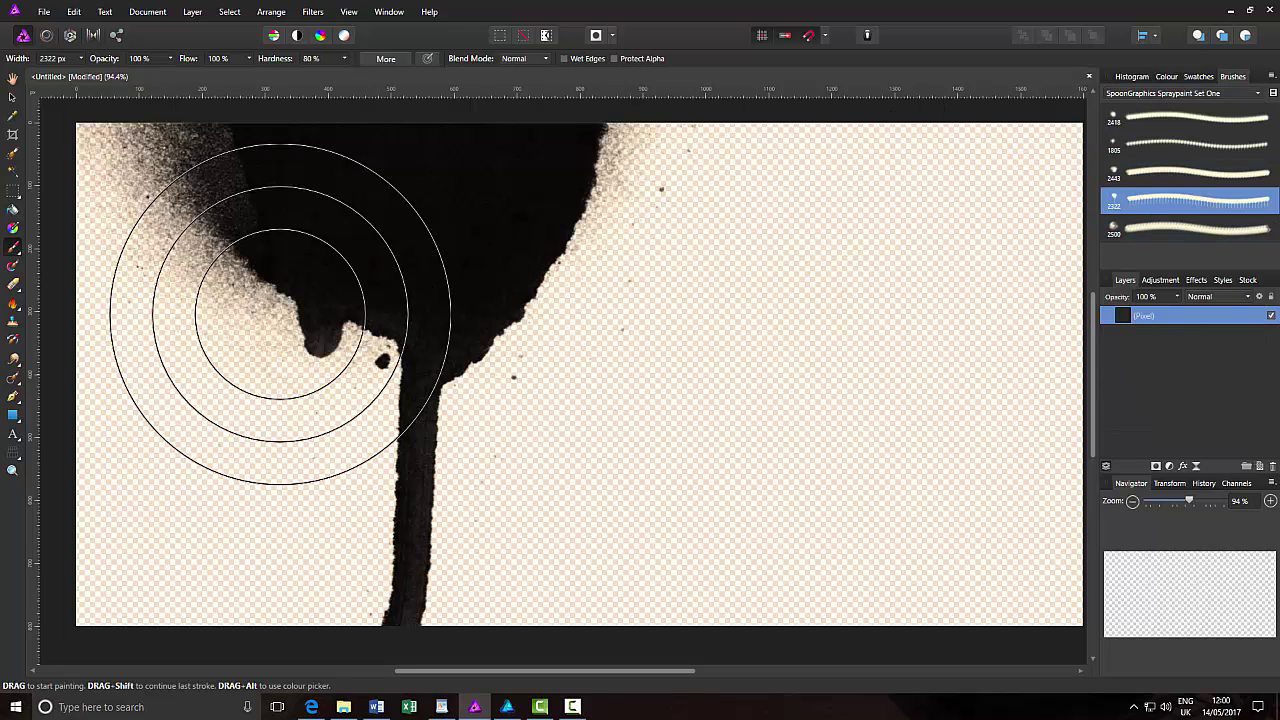
mouse_move(280, 313)
mouse_down()
mouse_move(257, 286)
mouse_move(268, 376)
mouse_up()
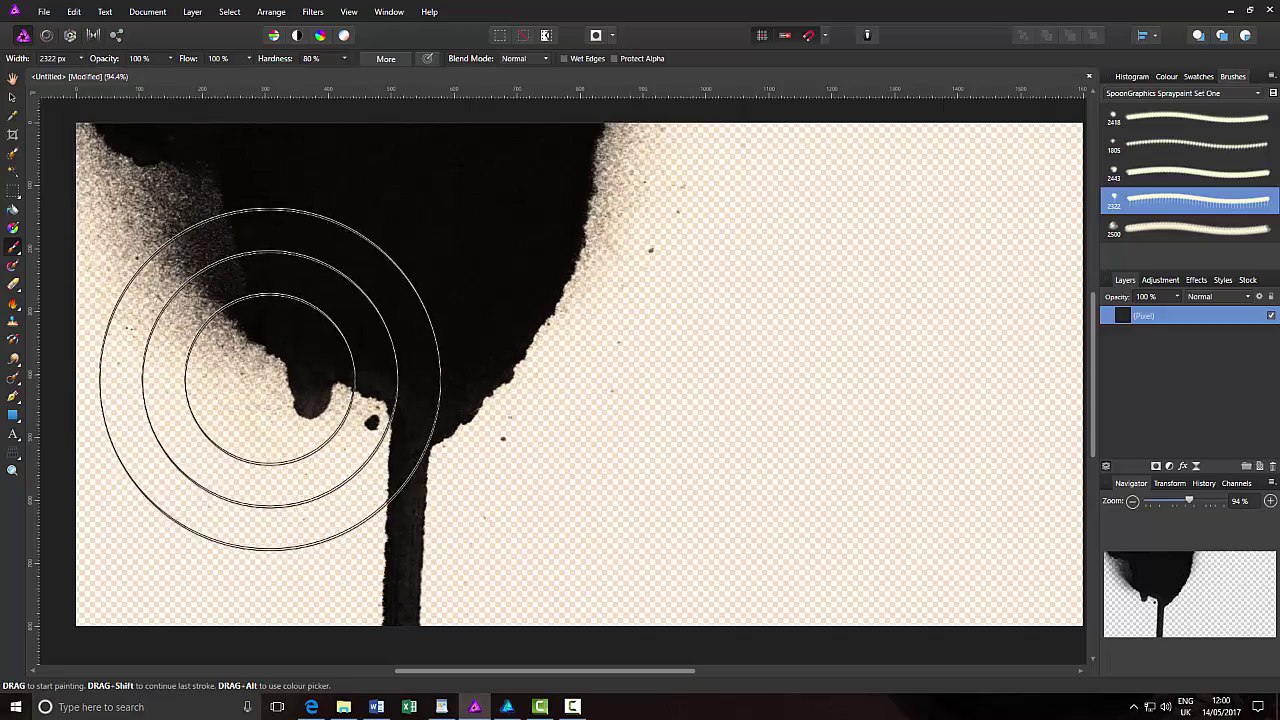
key(bracketleft)
key(bracketleft)
key(bracketleft)
key(bracketleft)
key(bracketleft)
key(bracketleft)
key(bracketleft)
key(bracketleft)
key(bracketleft)
key(bracketleft)
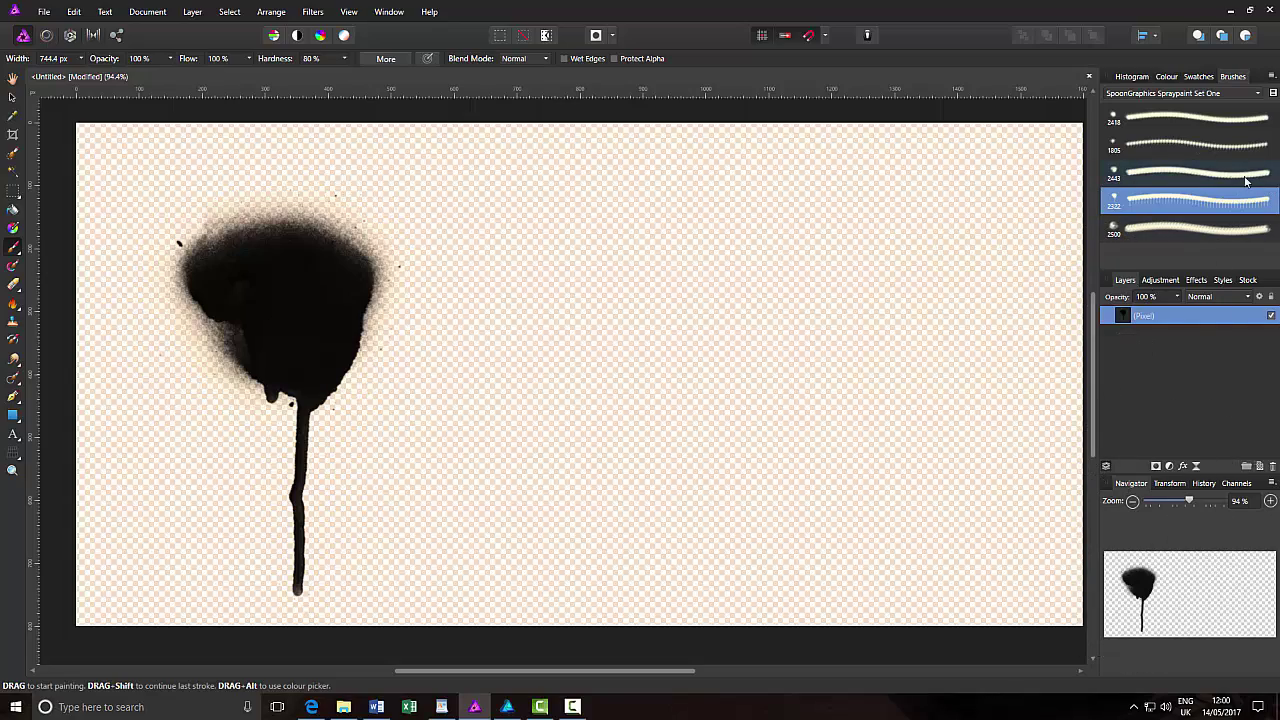
Choose the 2418 spray brush, reduce its width to about 1262 px, and stamp splatters on the canvas.
click(1174, 117)
click(692, 320)
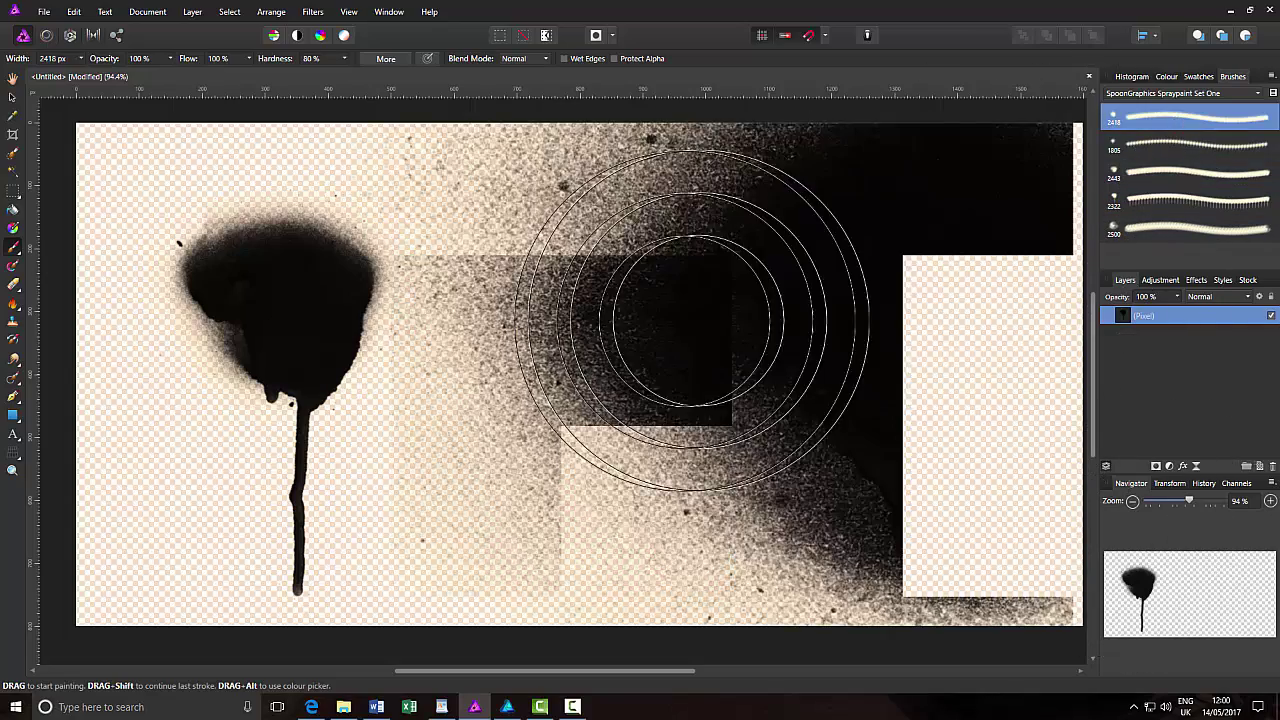
key(bracketleft)
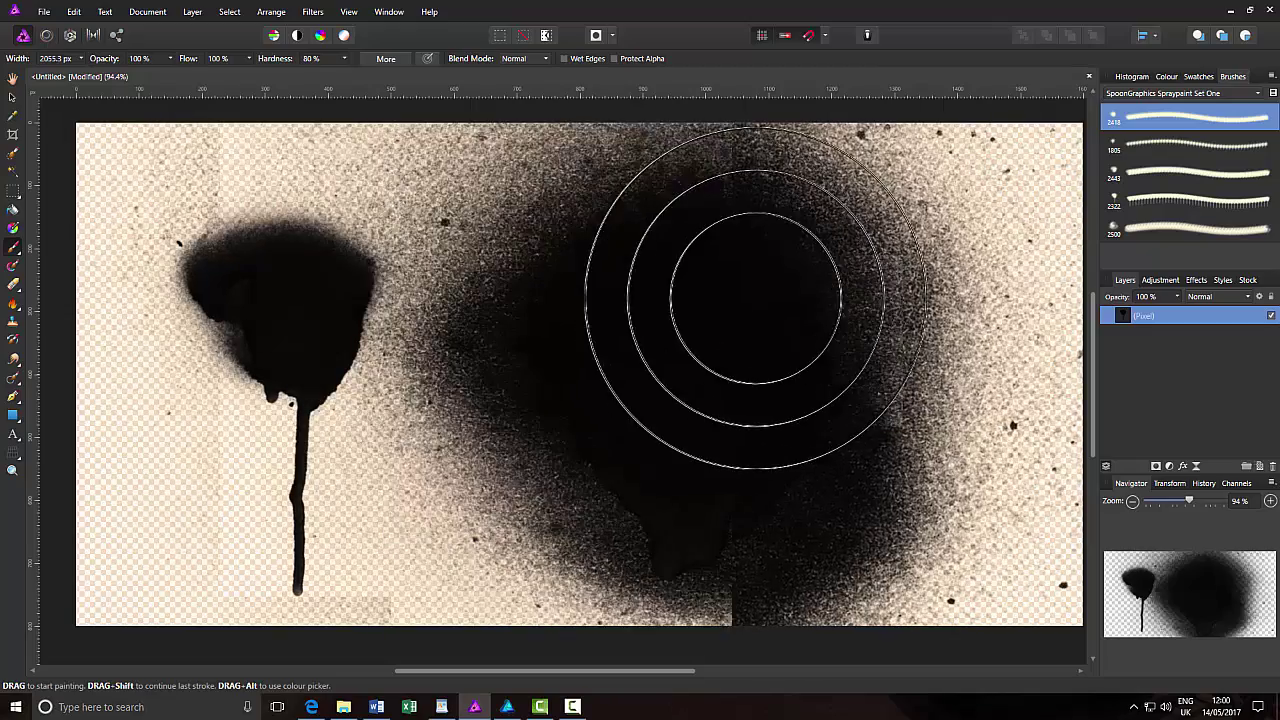
key(bracketleft)
key(ctrl+z)
click(757, 290)
click(448, 571)
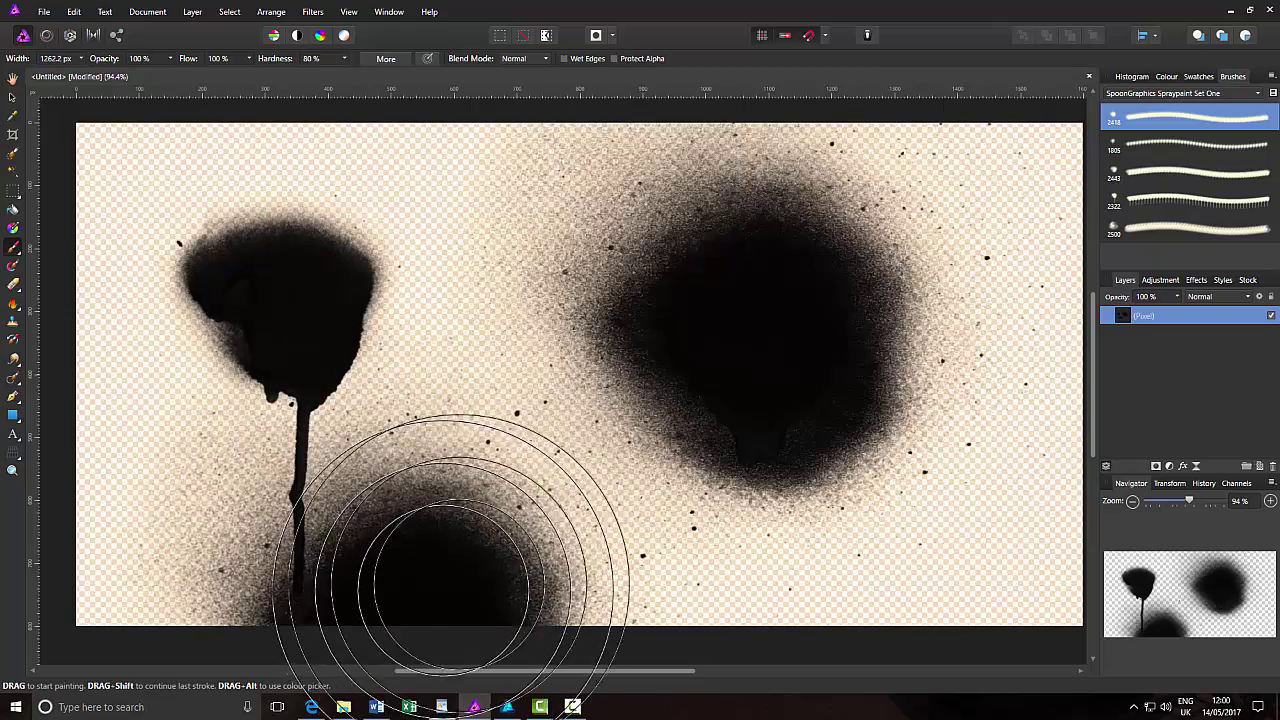
Undo all the test spray marks to clear the canvas.
key(ctrl+z)
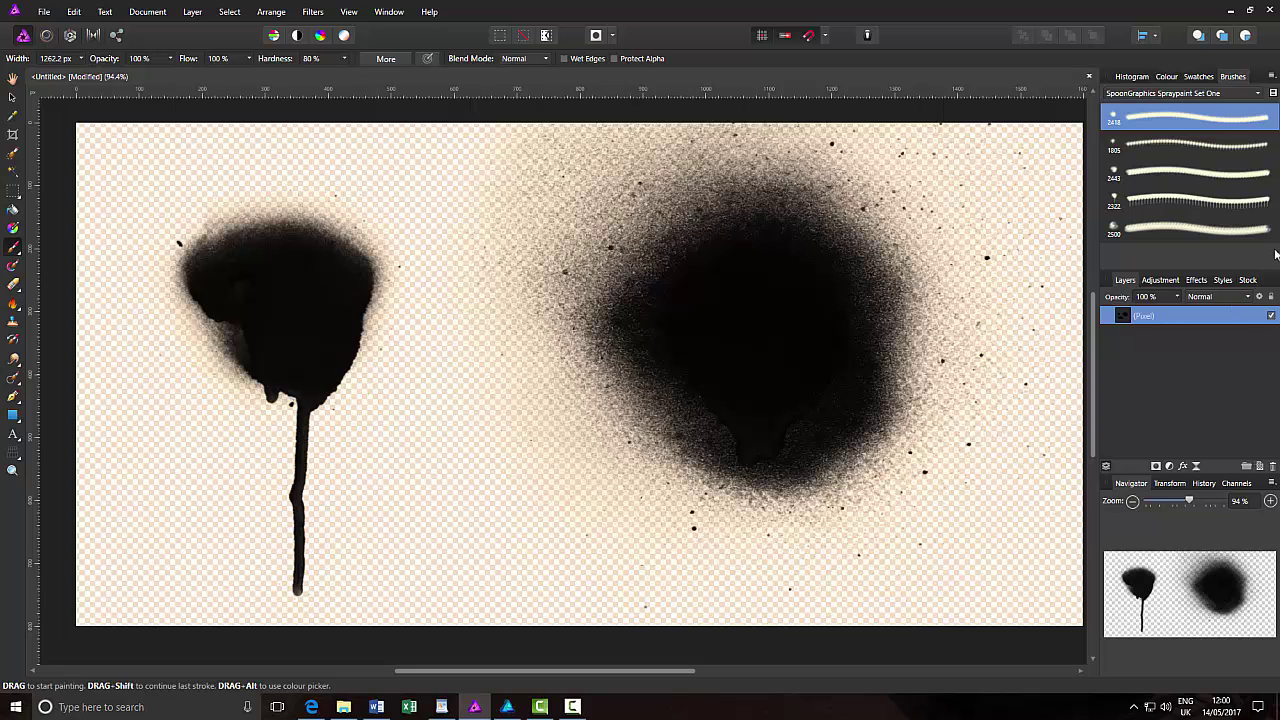
key(ctrl+z)
key(ctrl+z)
key(ctrl+z)
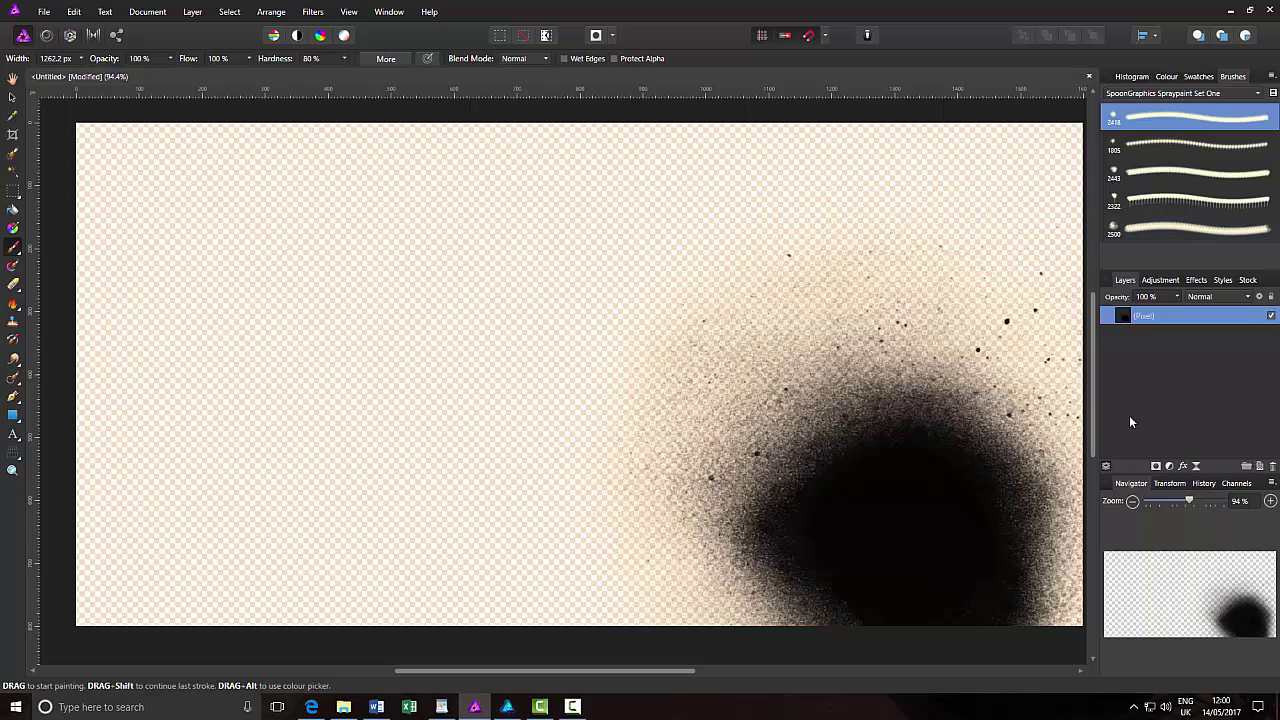
key(ctrl+z)
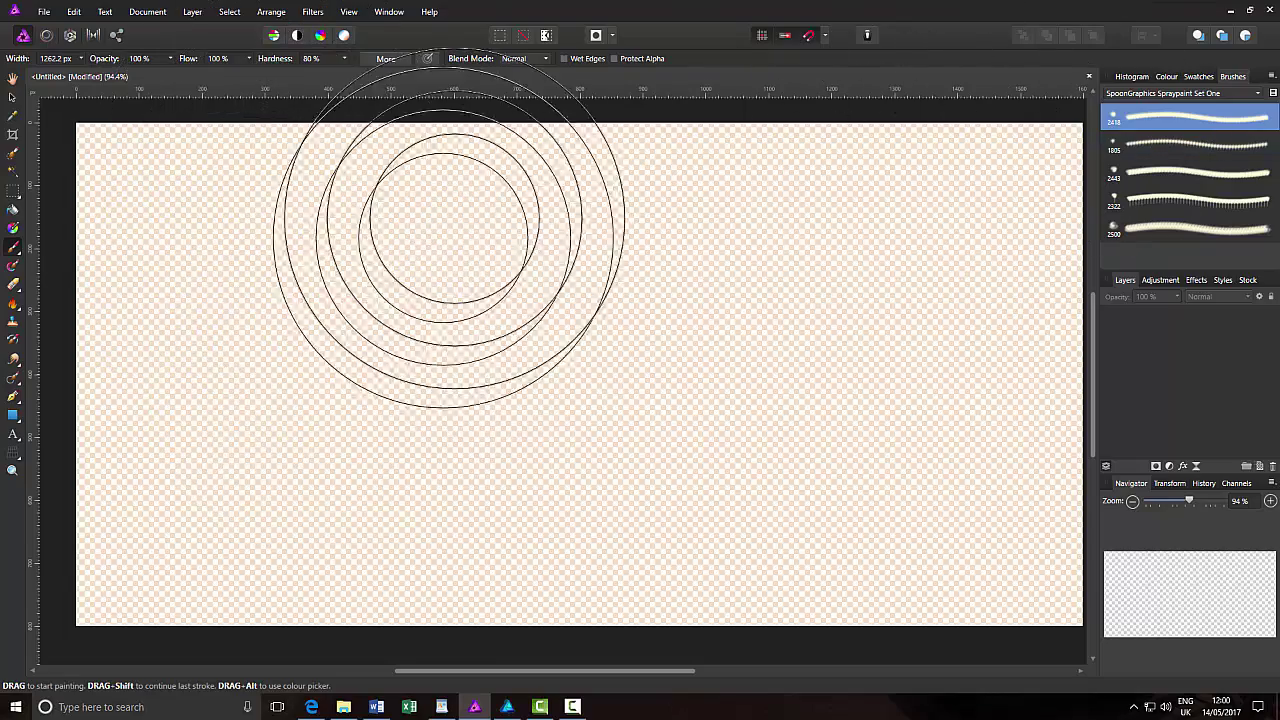
Switch to File Explorer and list the Brushes folder inside the inner BSG-Resources-Bundle folder.
click(508, 707)
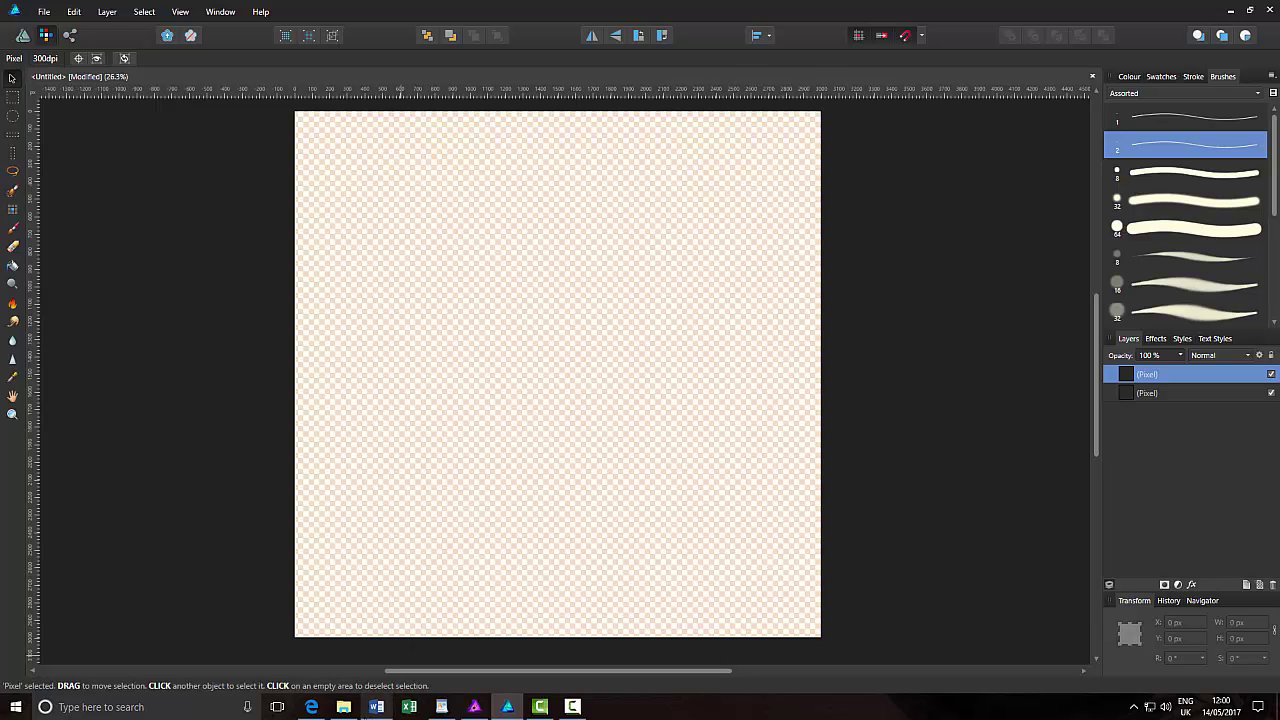
click(345, 708)
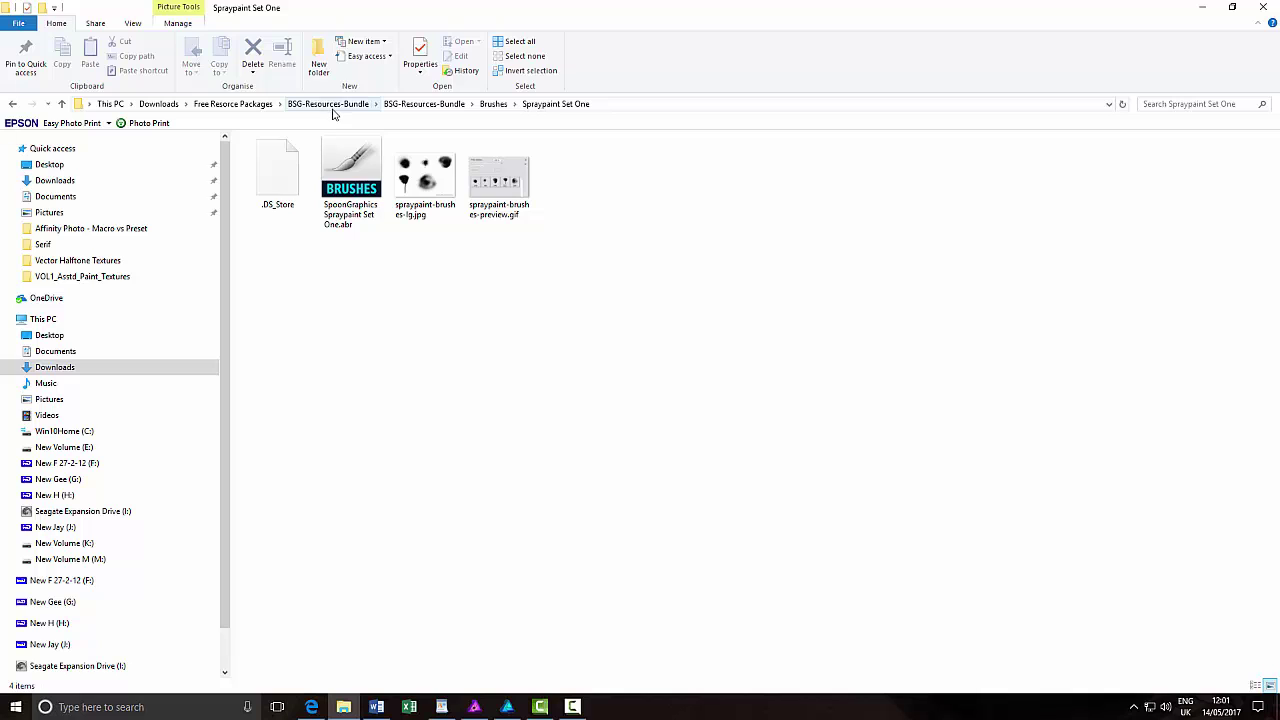
click(397, 110)
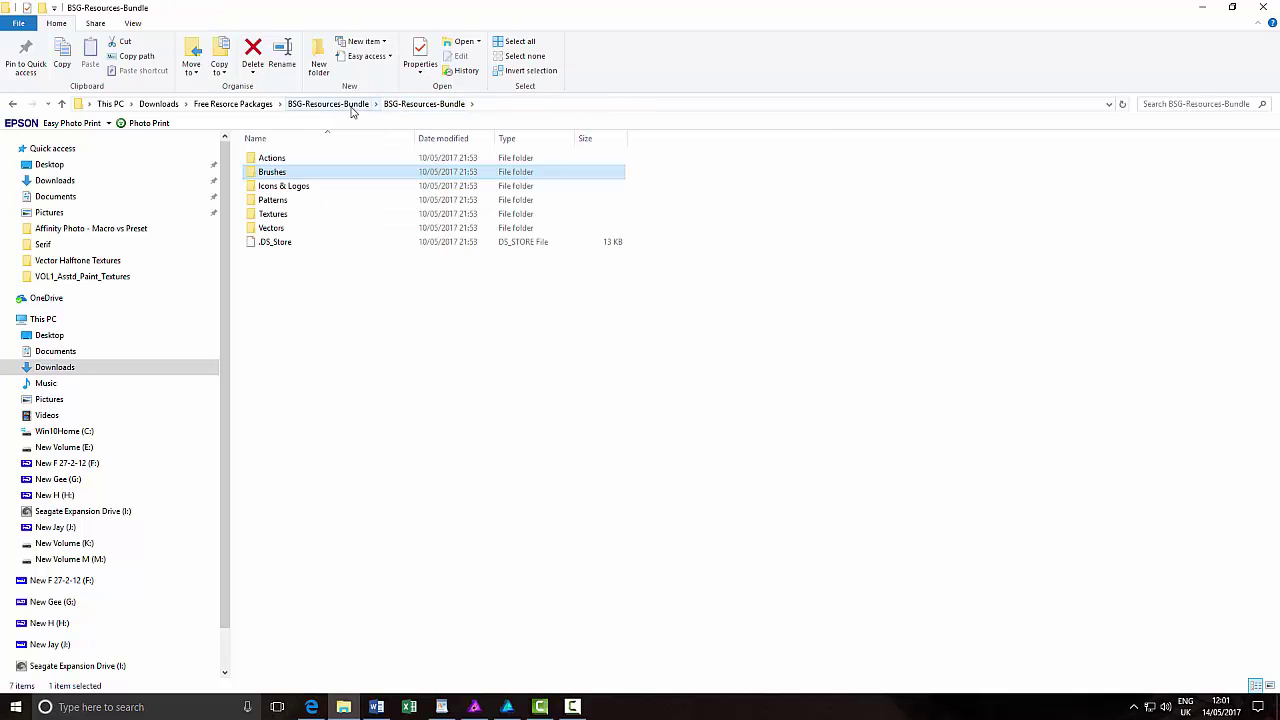
double_click(254, 176)
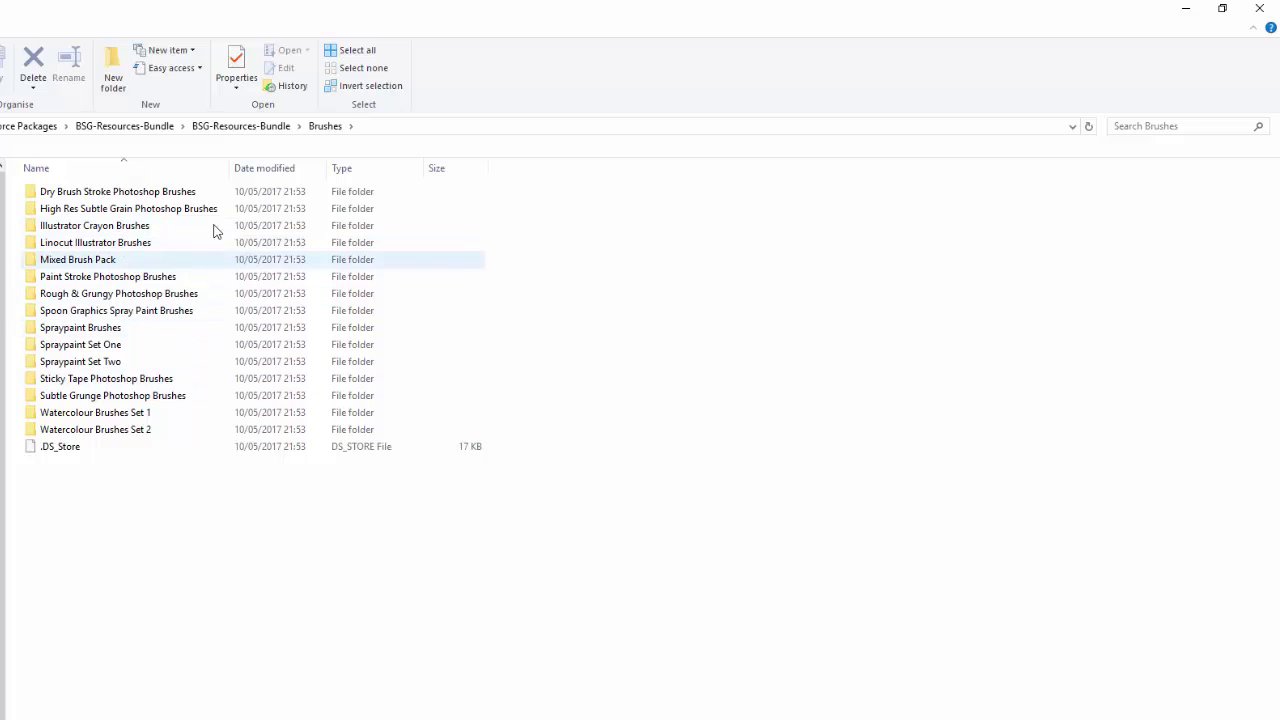
Return to the outer BSG-Resources-Bundle folder, and show the Actions folder within its inner bundle.
click(139, 127)
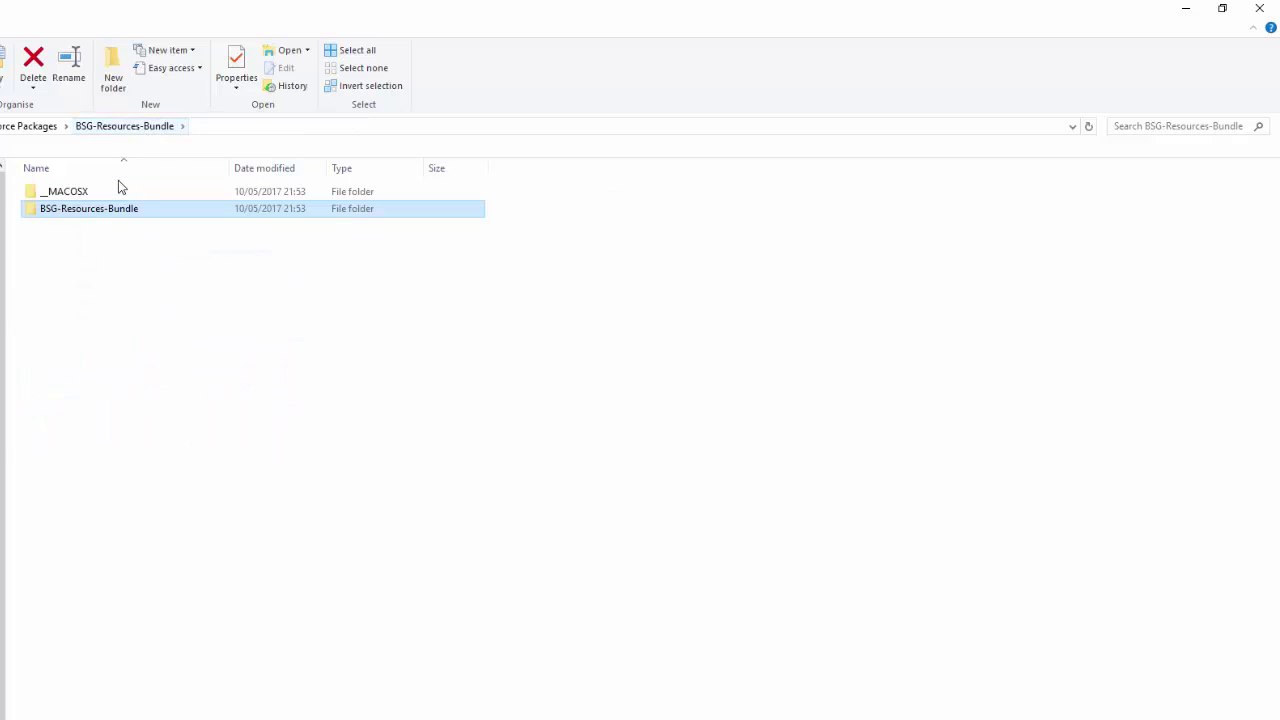
double_click(30, 212)
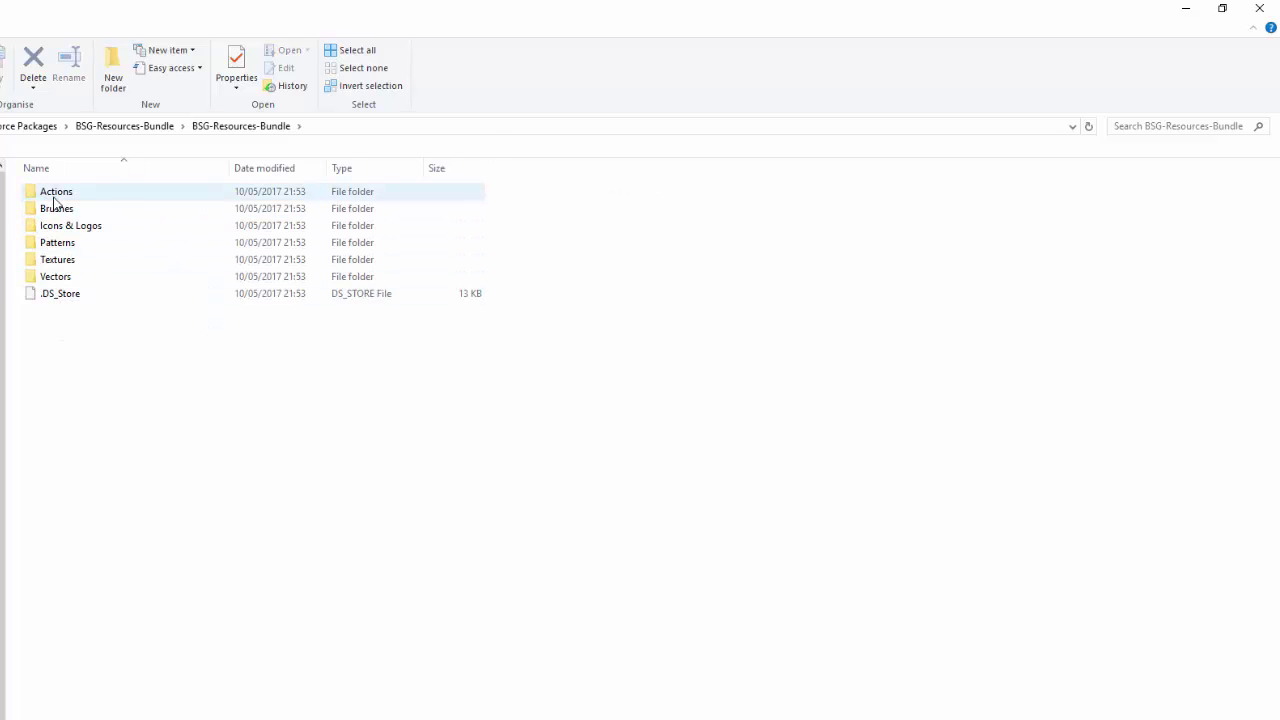
mouse_move(106, 196)
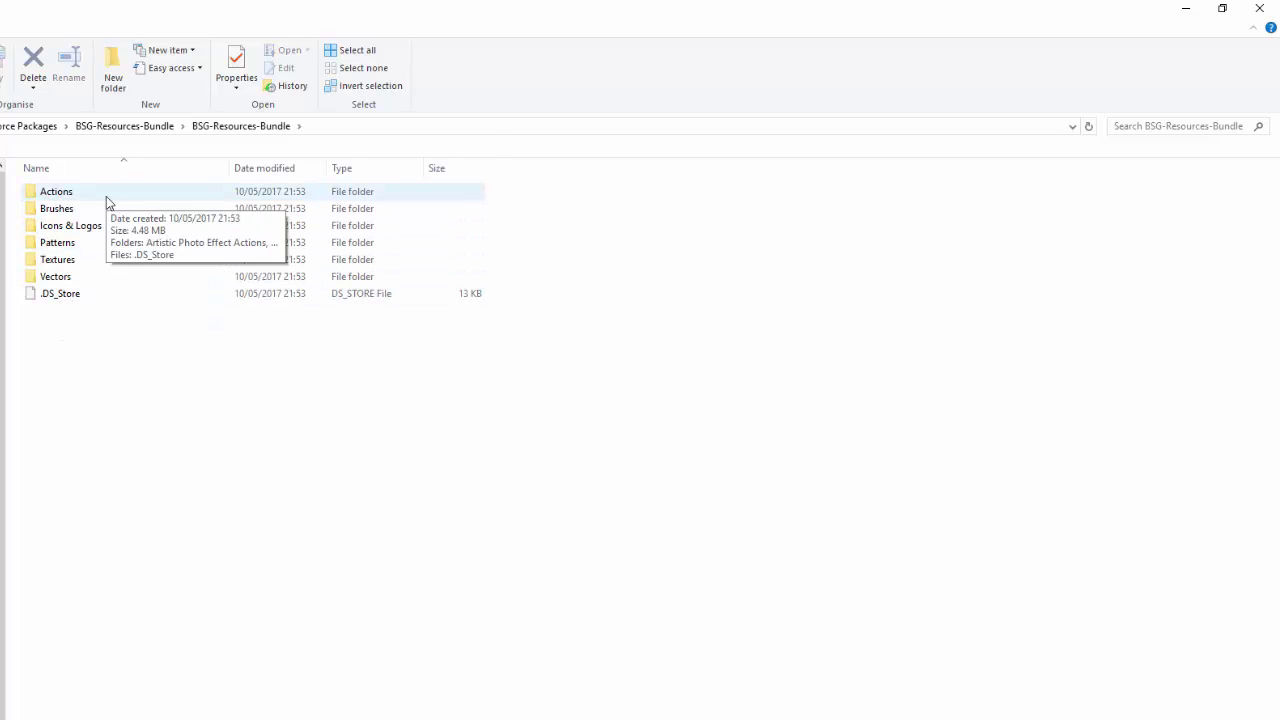
double_click(31, 195)
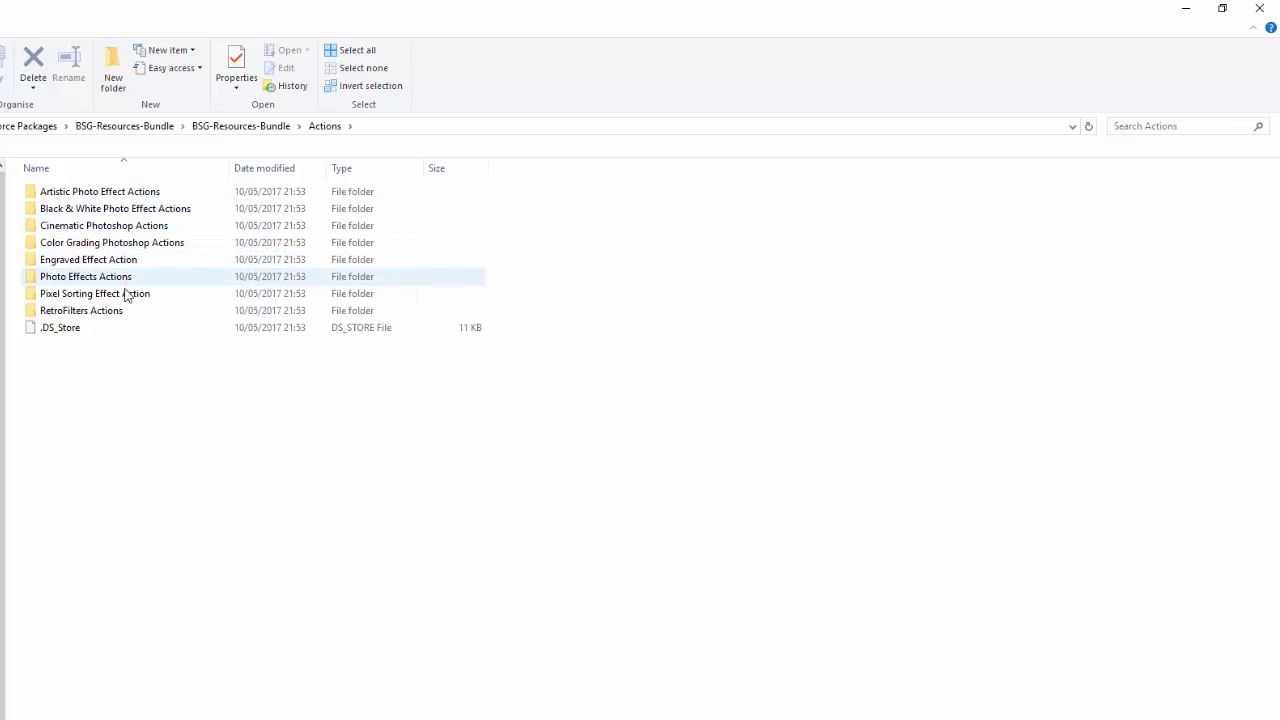
Go to the 128px folder of Sketch Social Icons inside the bundle's Icons & Logos folder.
click(276, 130)
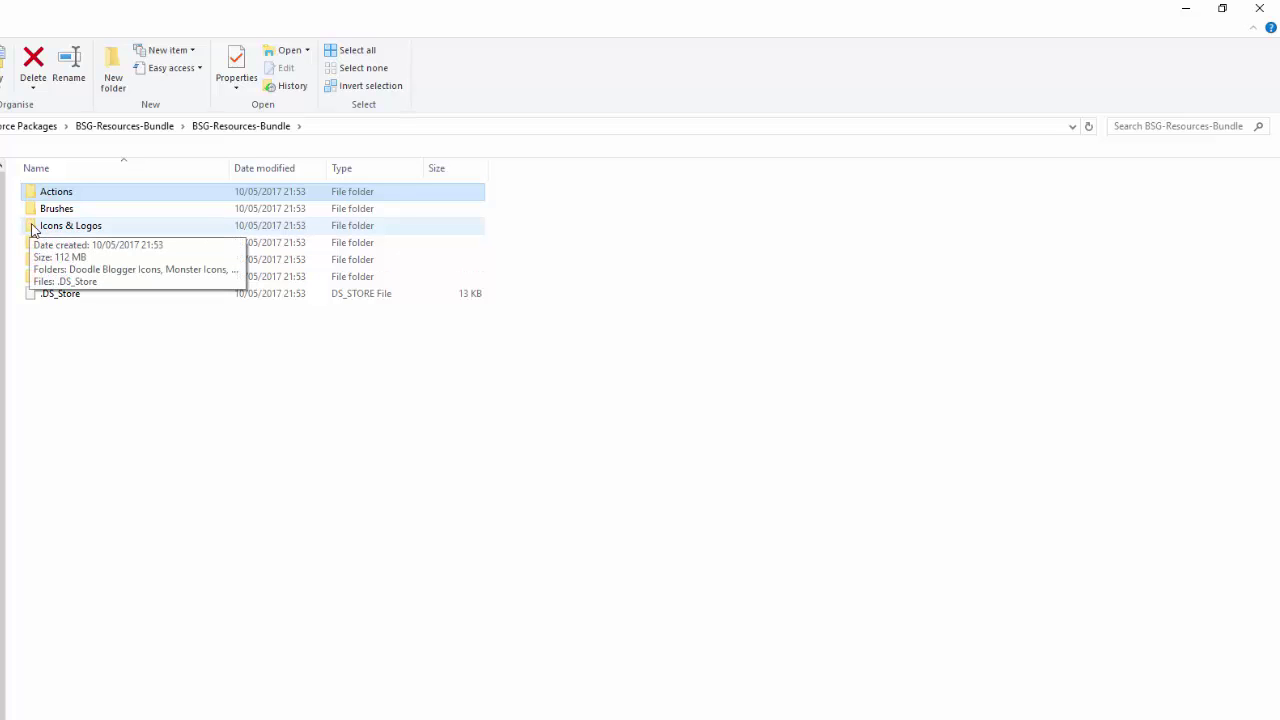
double_click(32, 230)
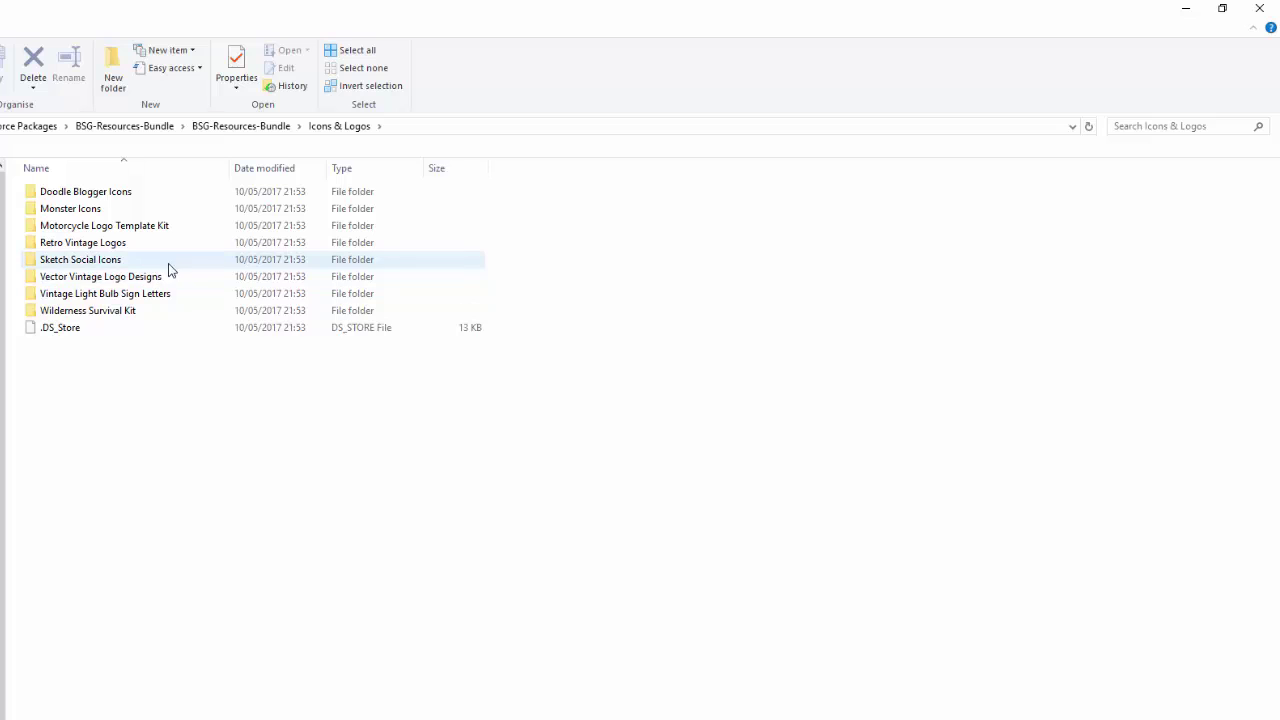
double_click(33, 262)
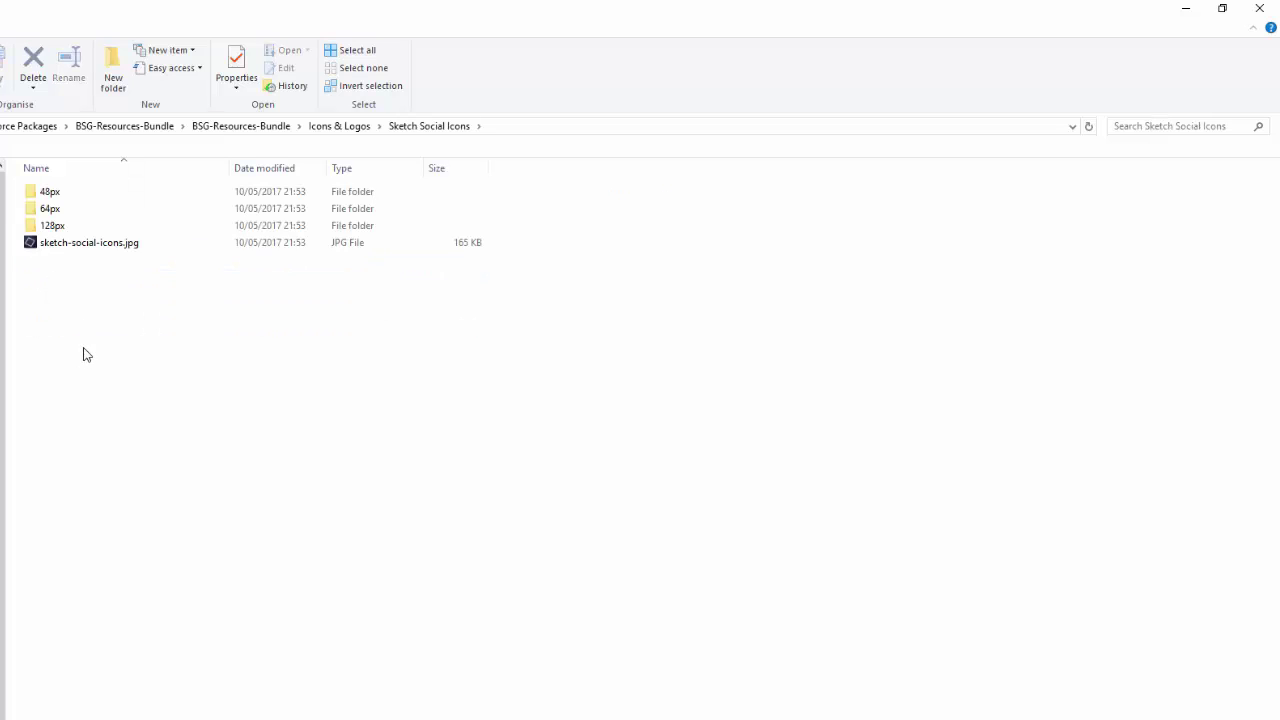
double_click(35, 231)
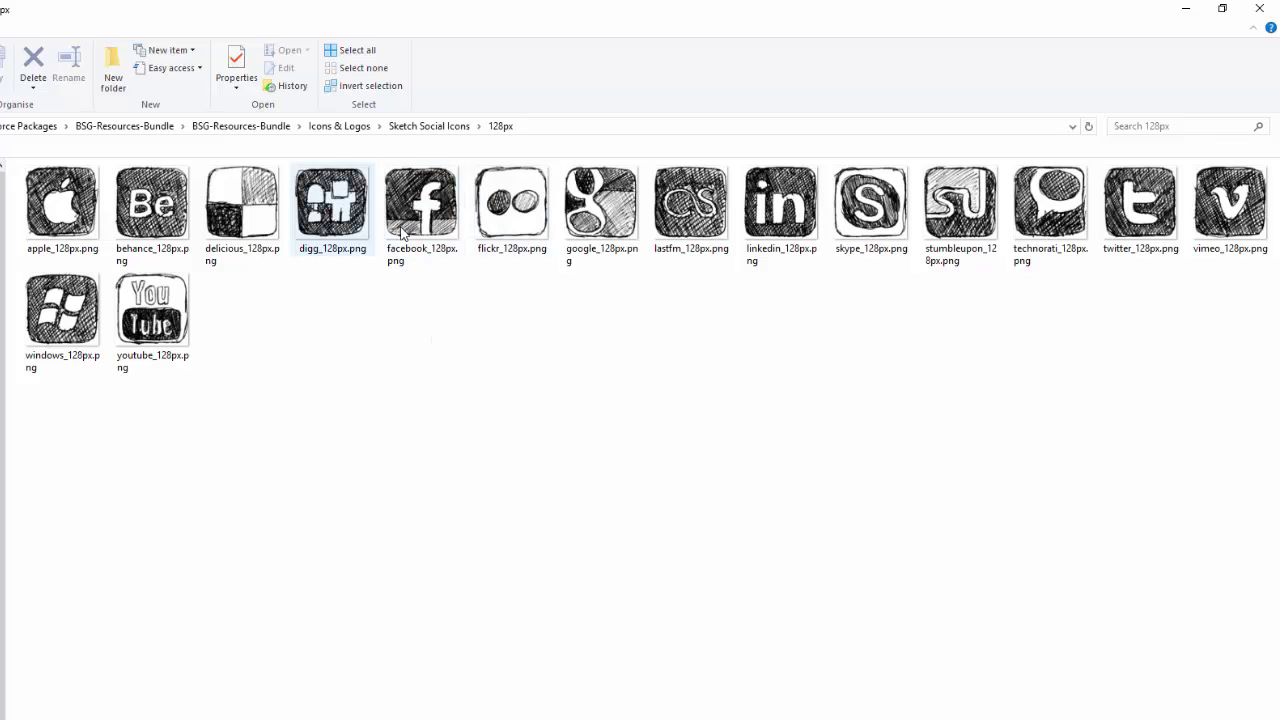
Open facebook_128px.png in Affinity Designer and bring its window to the front.
click(431, 201)
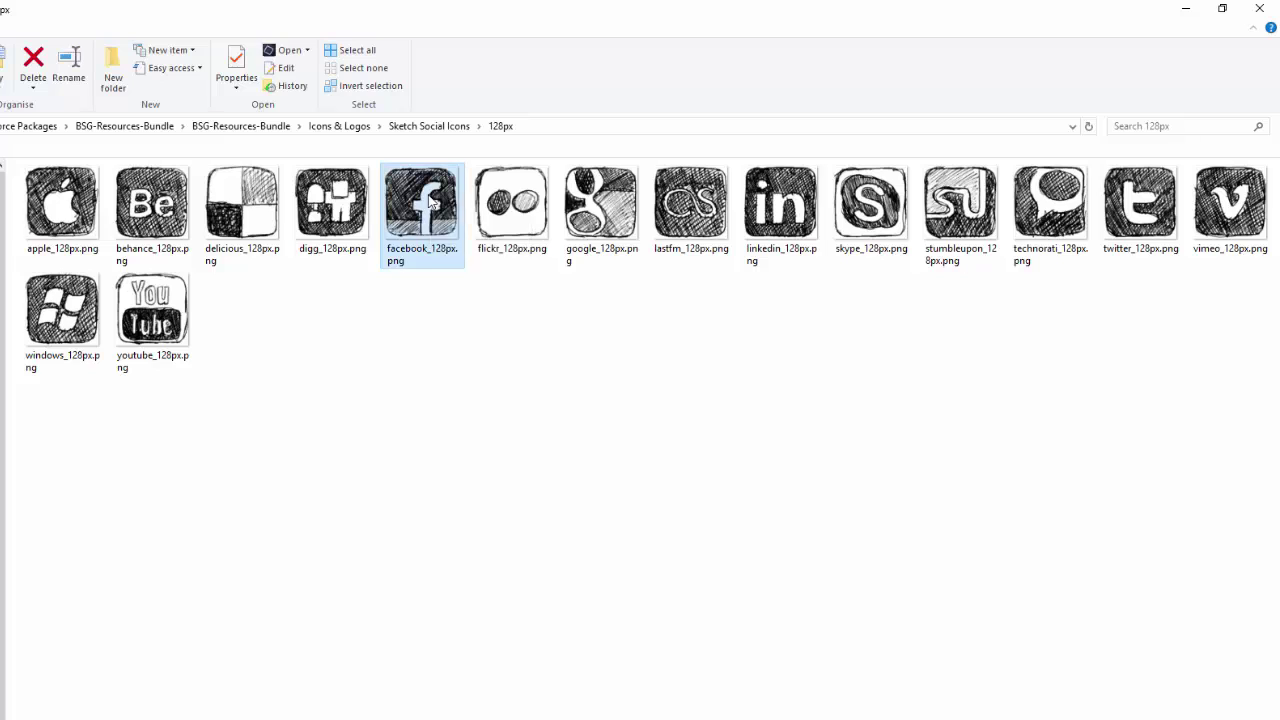
right_click(430, 197)
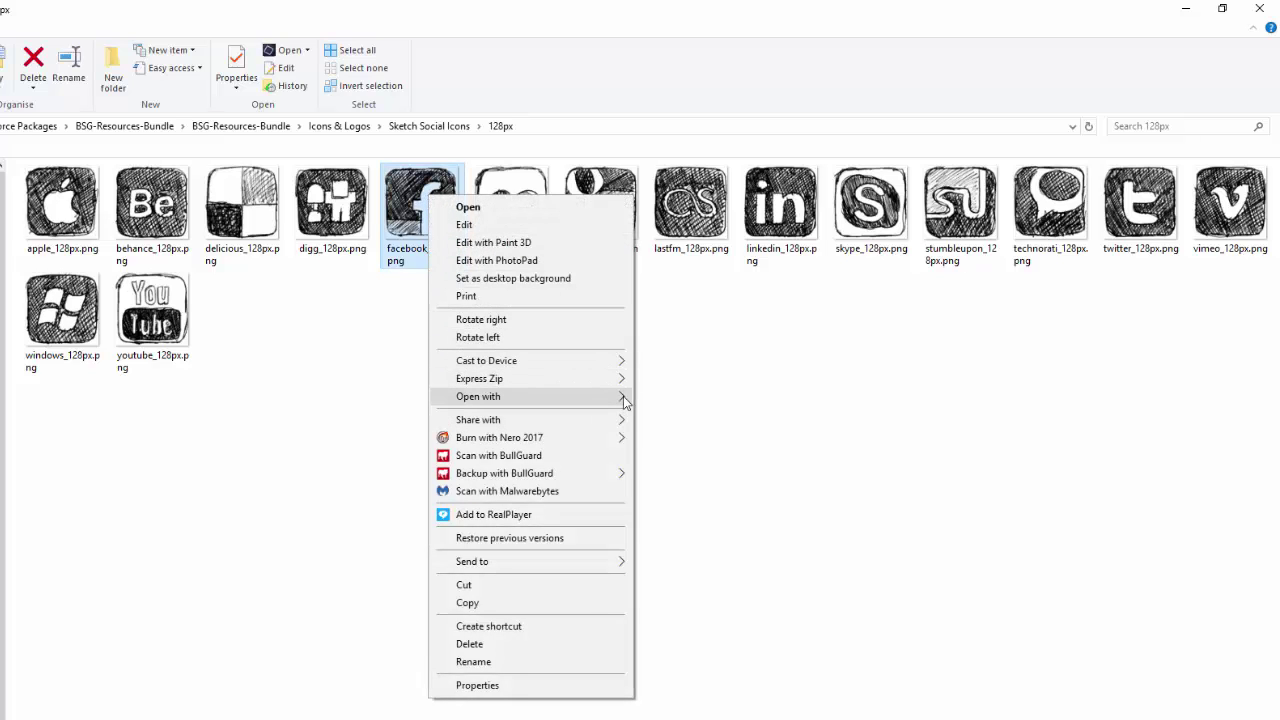
mouse_move(600, 396)
click(680, 398)
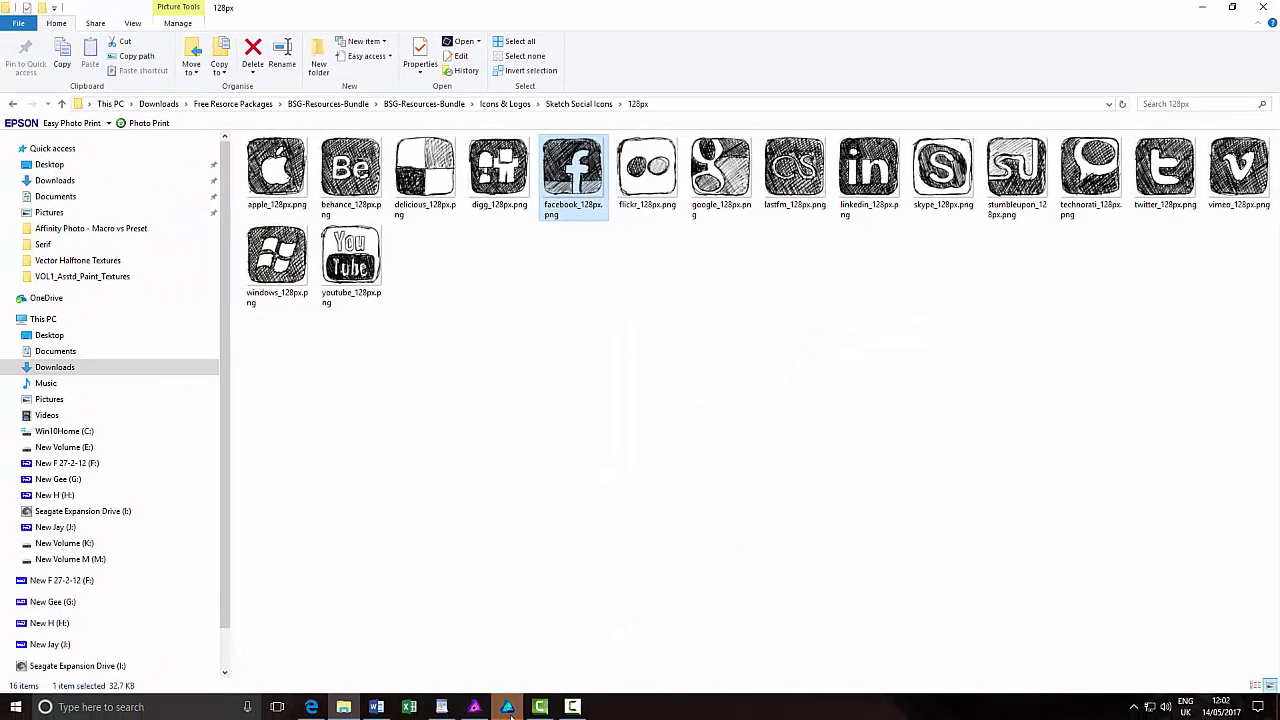
mouse_move(508, 712)
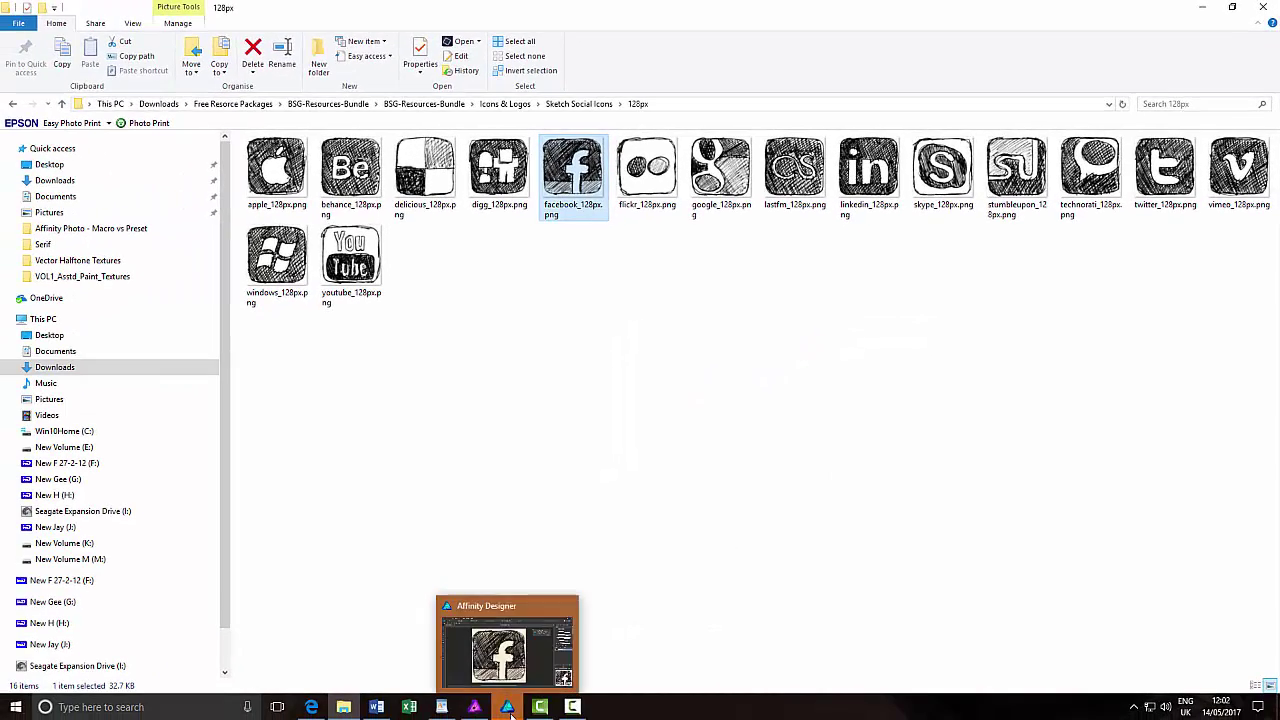
click(526, 647)
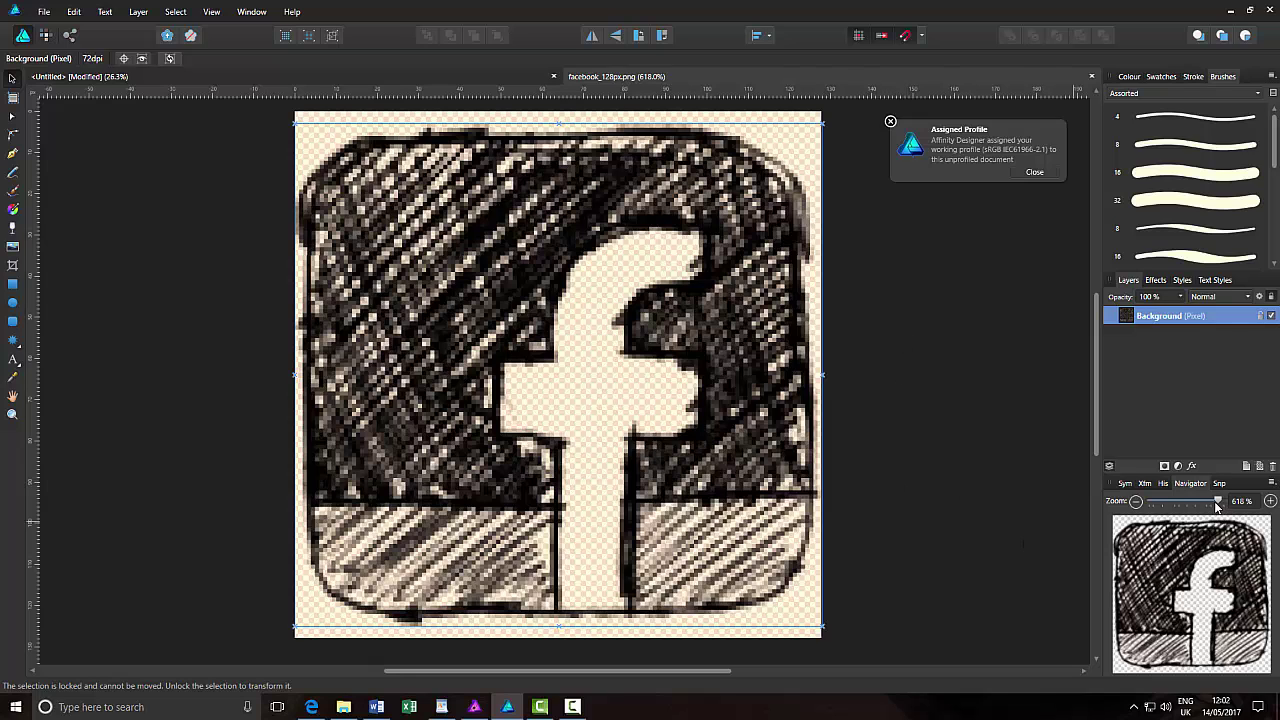
View the Facebook icon at 150% zoom and close its document.
drag(1218, 500, 1208, 503)
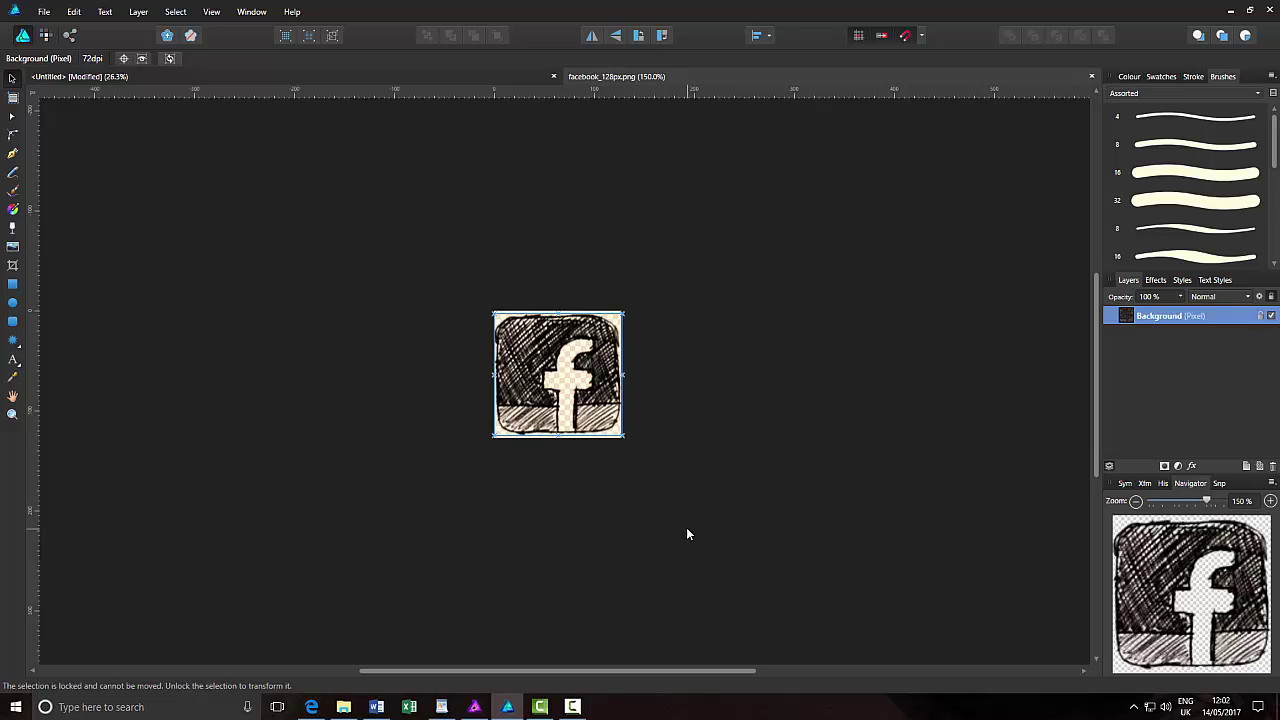
click(1091, 75)
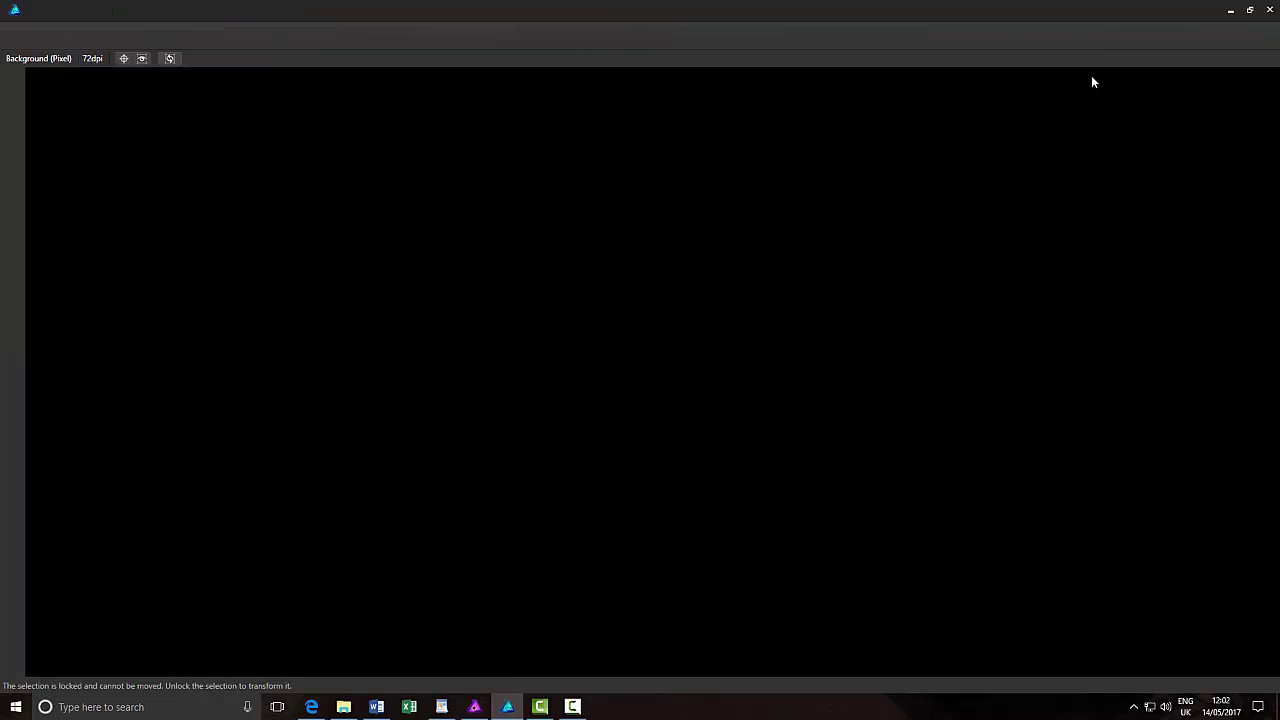
Return to File Explorer and open the Wilderness Survival Kit folder within Icons & Logos.
click(343, 707)
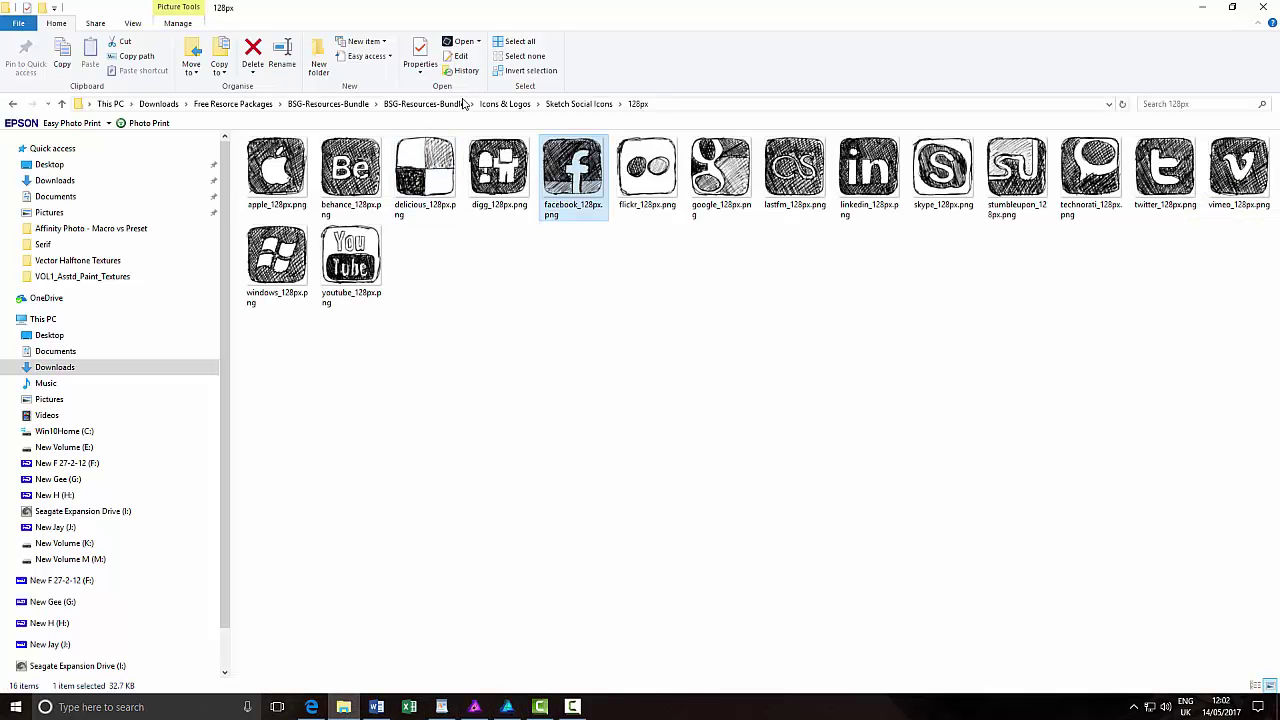
click(495, 105)
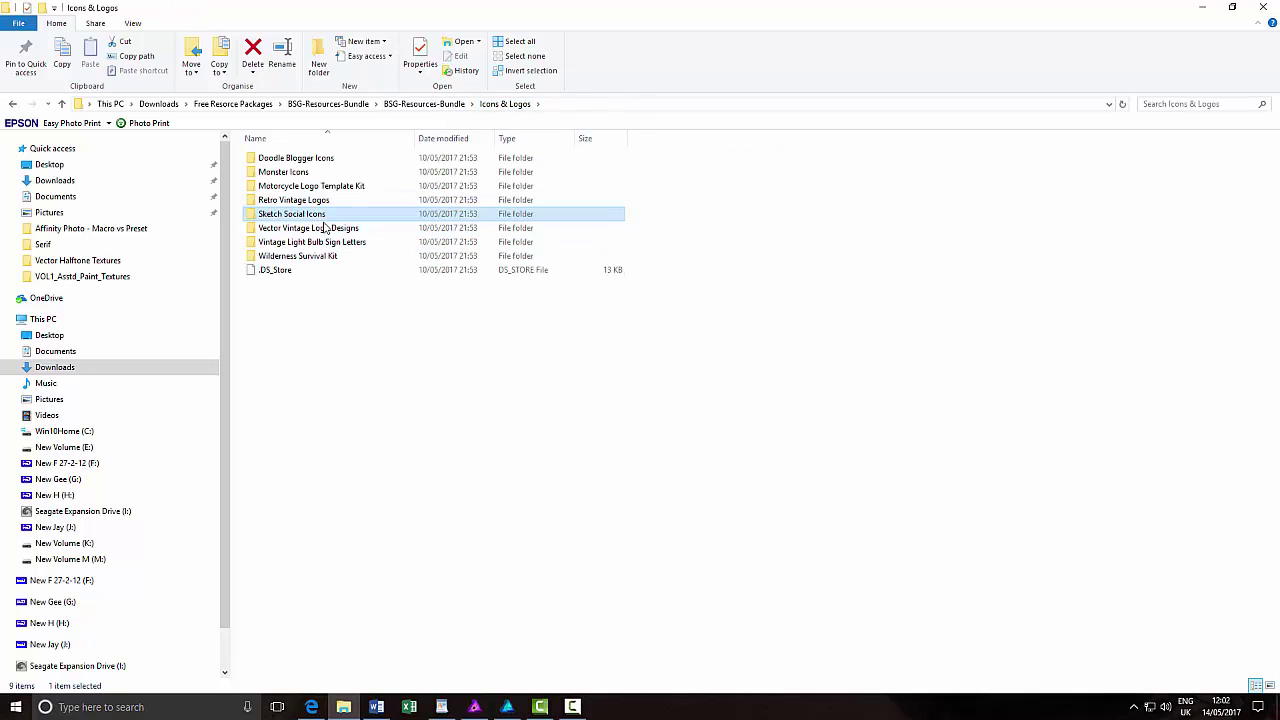
double_click(255, 257)
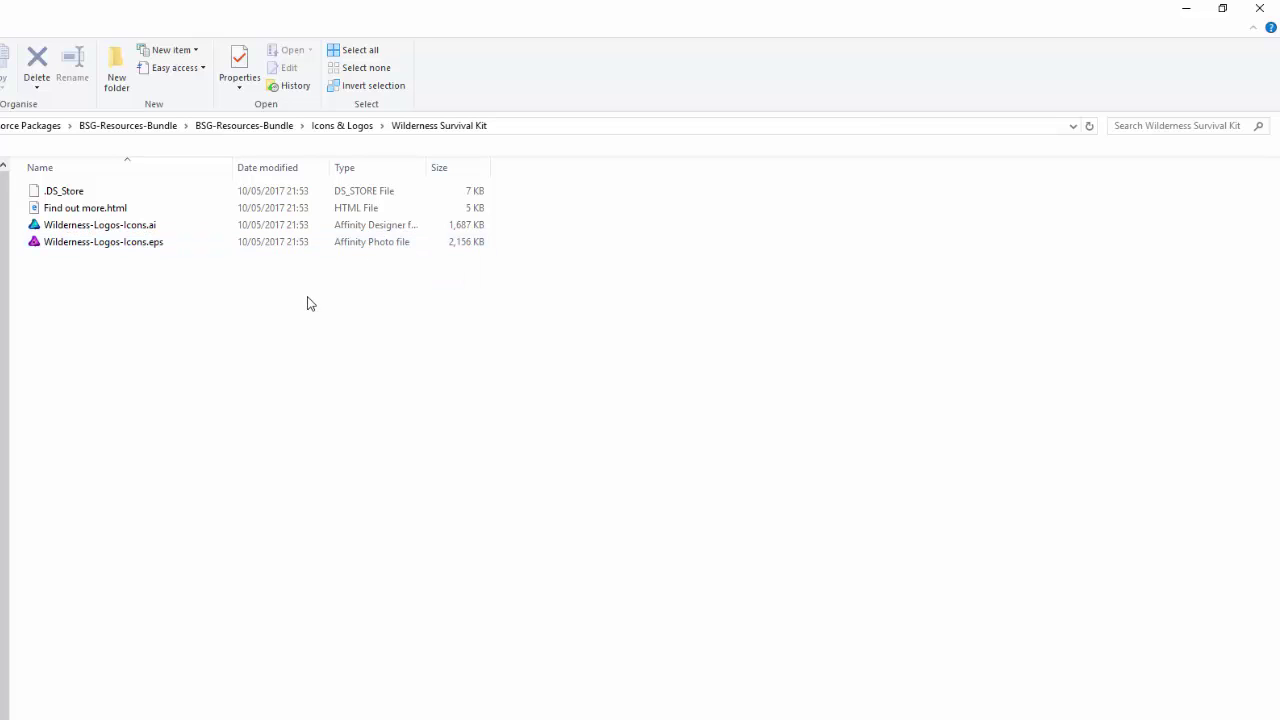
Open Wilderness-Logos-Icons.eps in Affinity Photo.
right_click(133, 246)
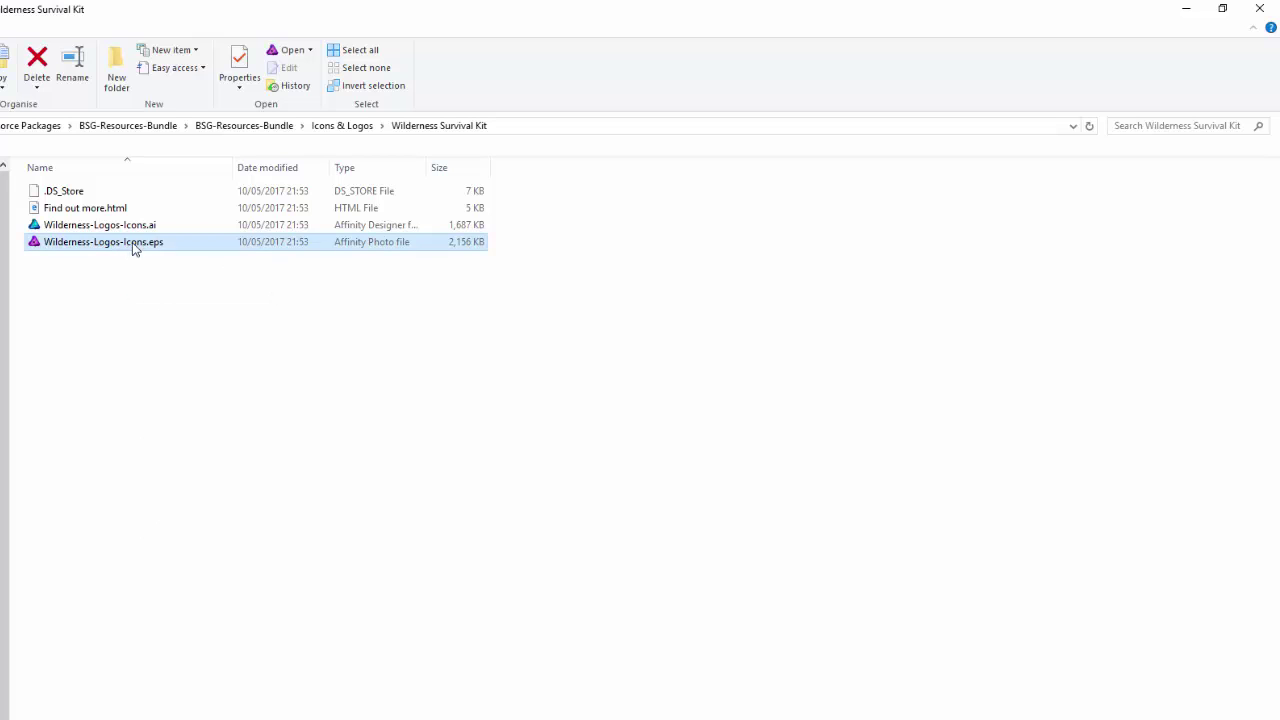
mouse_move(309, 292)
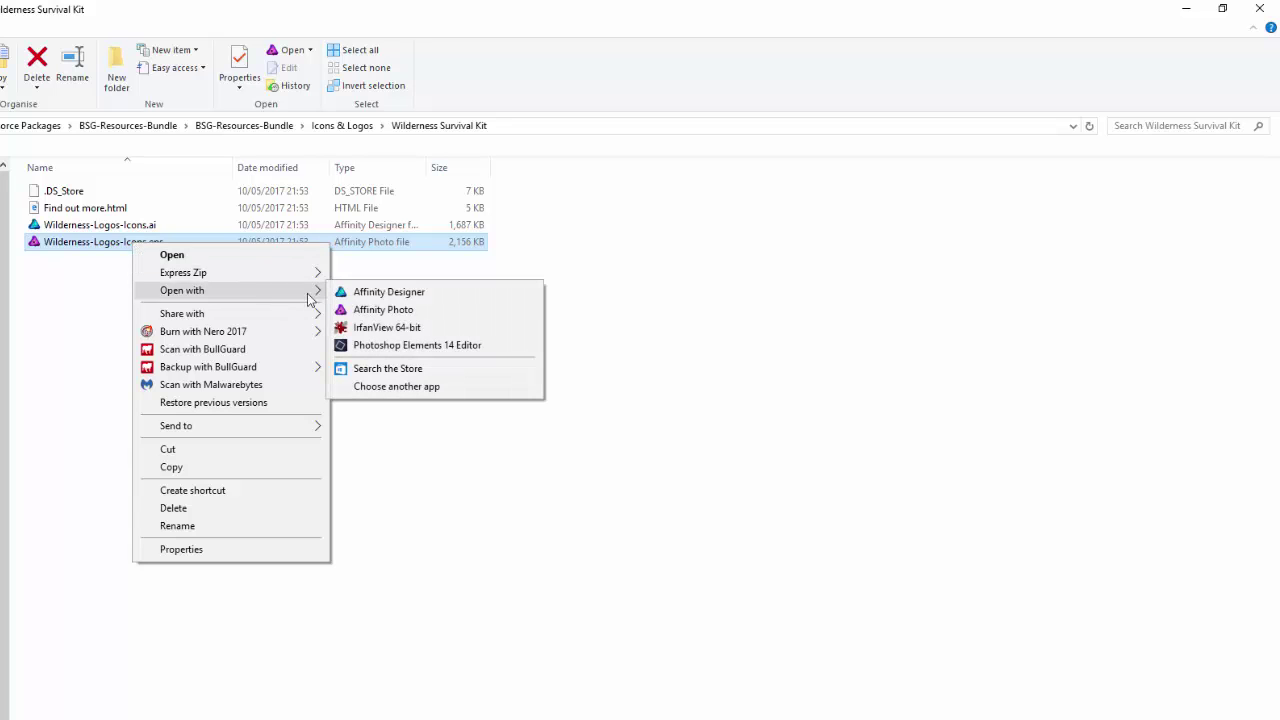
click(366, 308)
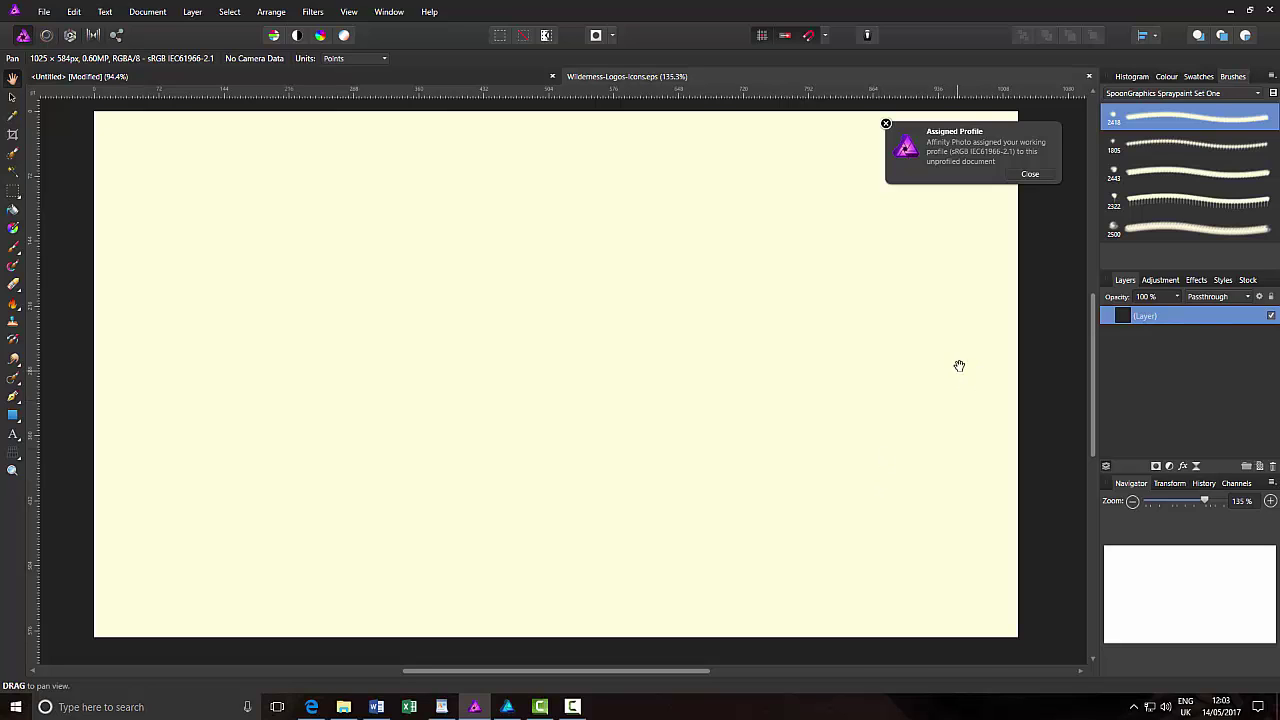
Dismiss the assigned profile notice, inspect the EPS canvas, and close the document.
click(1036, 177)
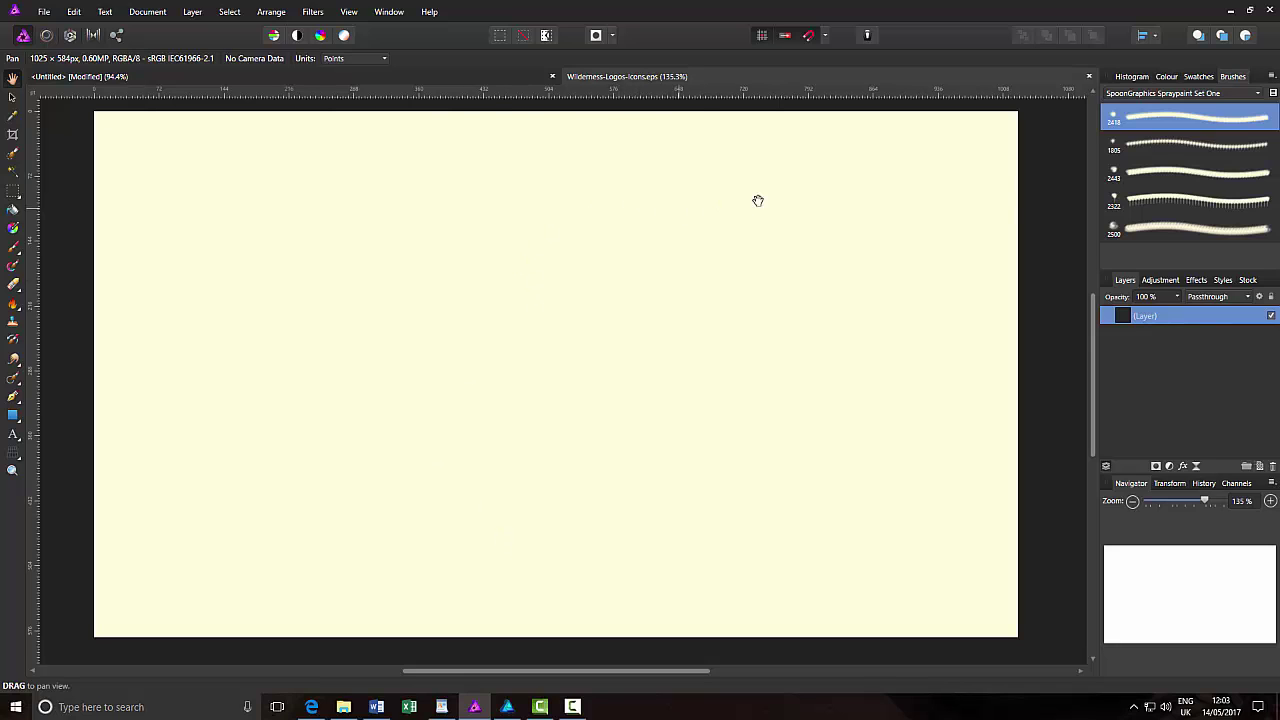
scroll(1014, 210, up, 2)
scroll(1014, 210, down, 2)
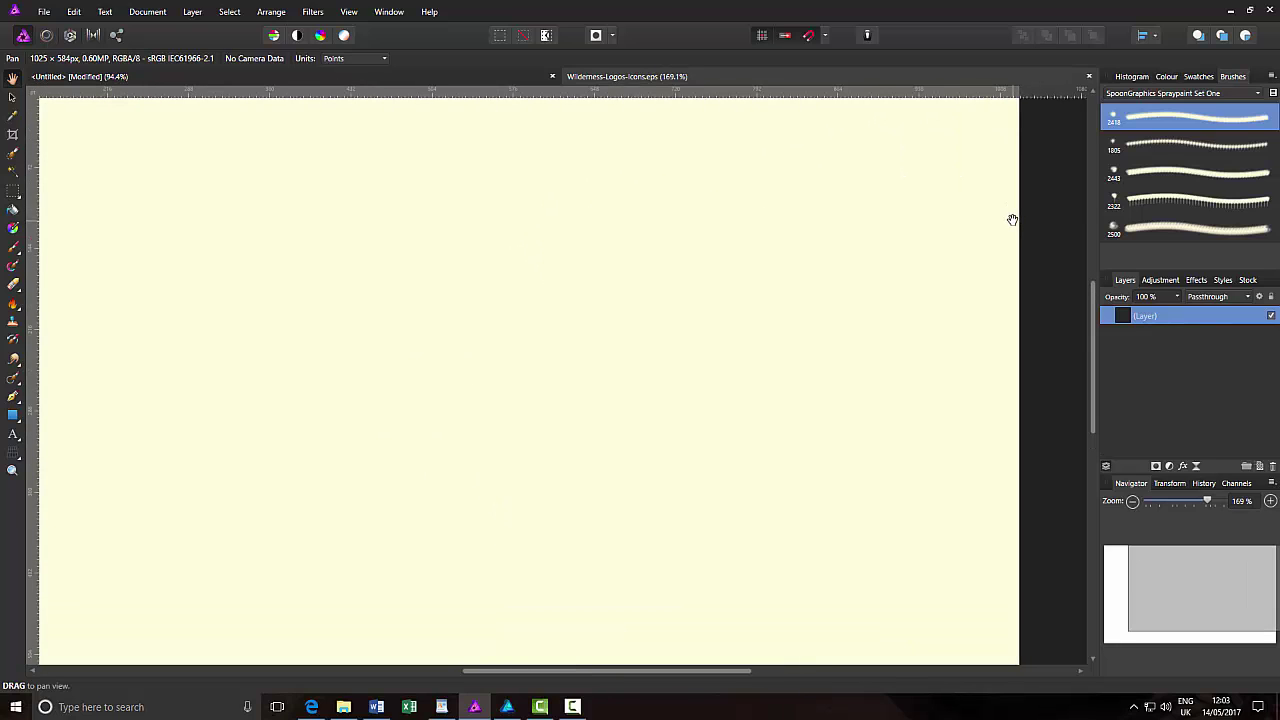
click(1089, 78)
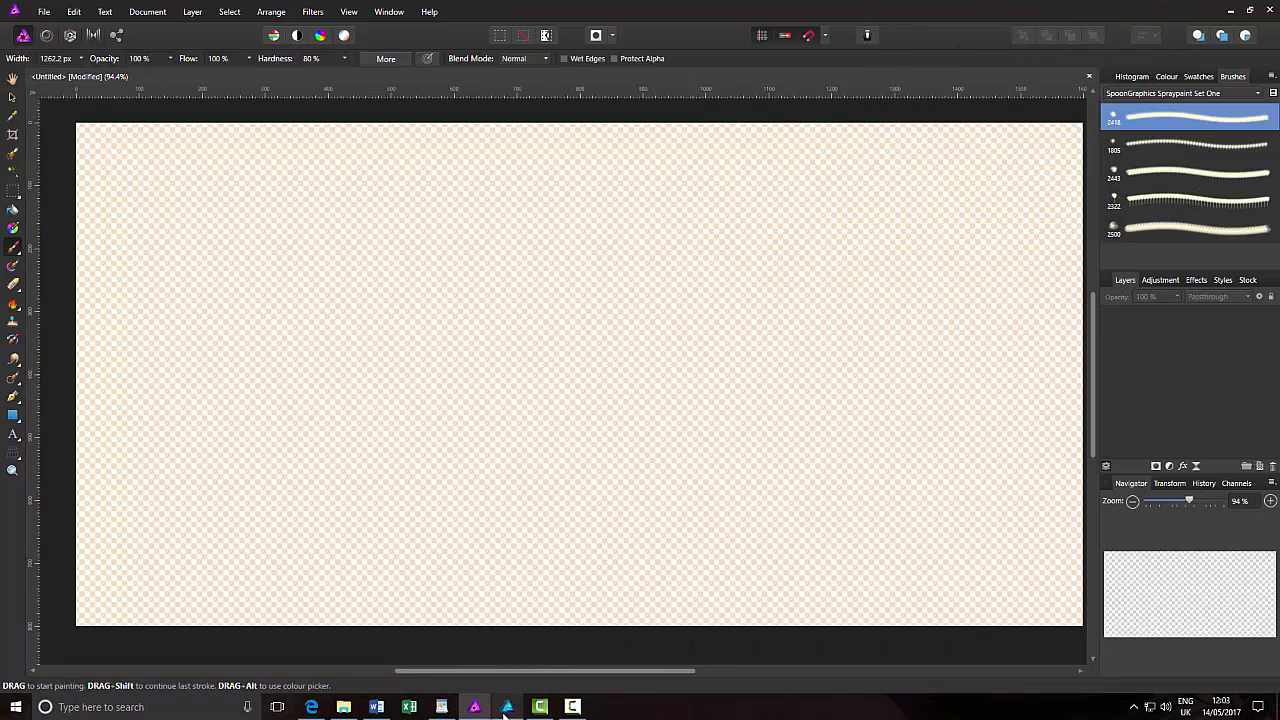
From File Explorer, open Wilderness-Logos-Icons.ai in Affinity Designer, loading all pages and replacing the missing fonts with Arial.
click(336, 709)
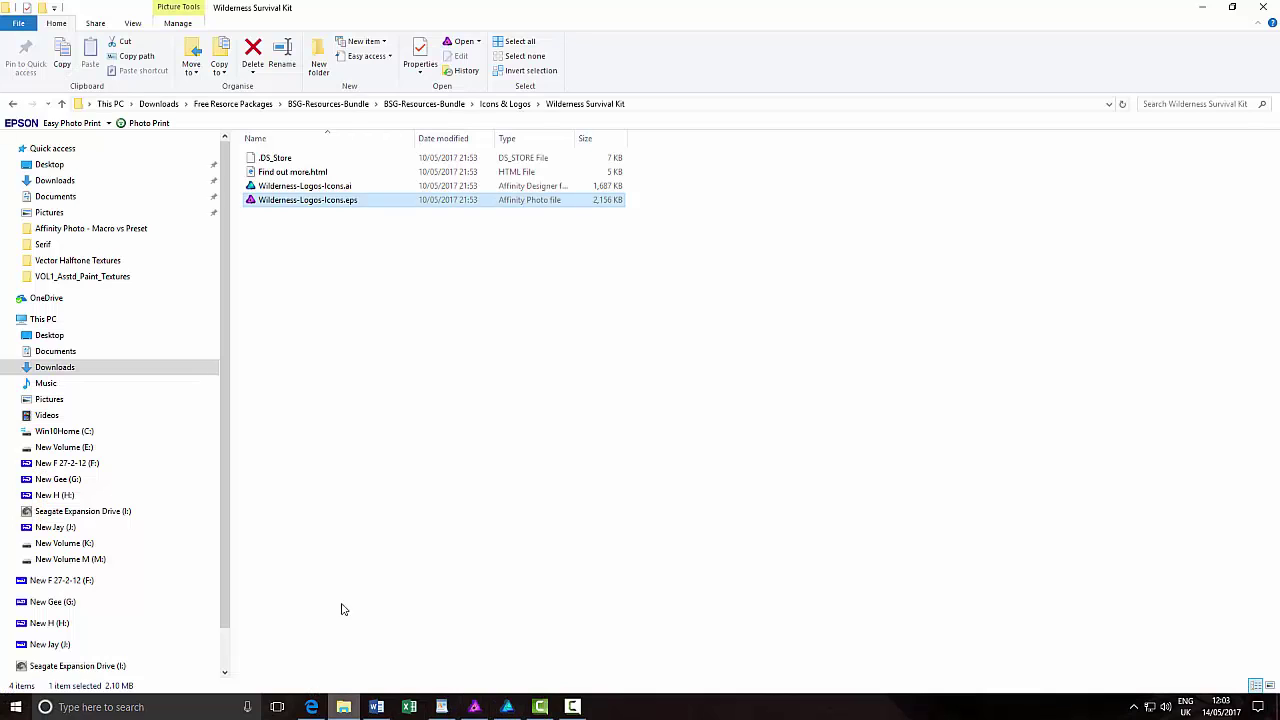
click(400, 280)
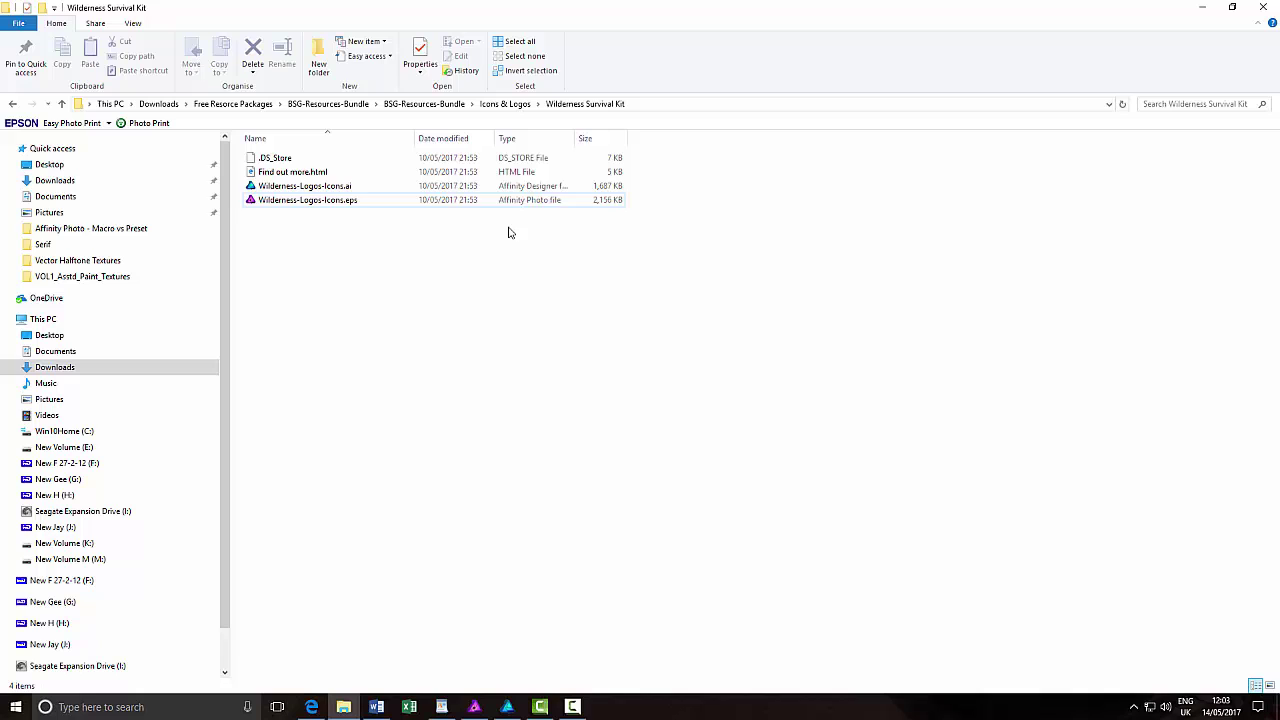
right_click(340, 187)
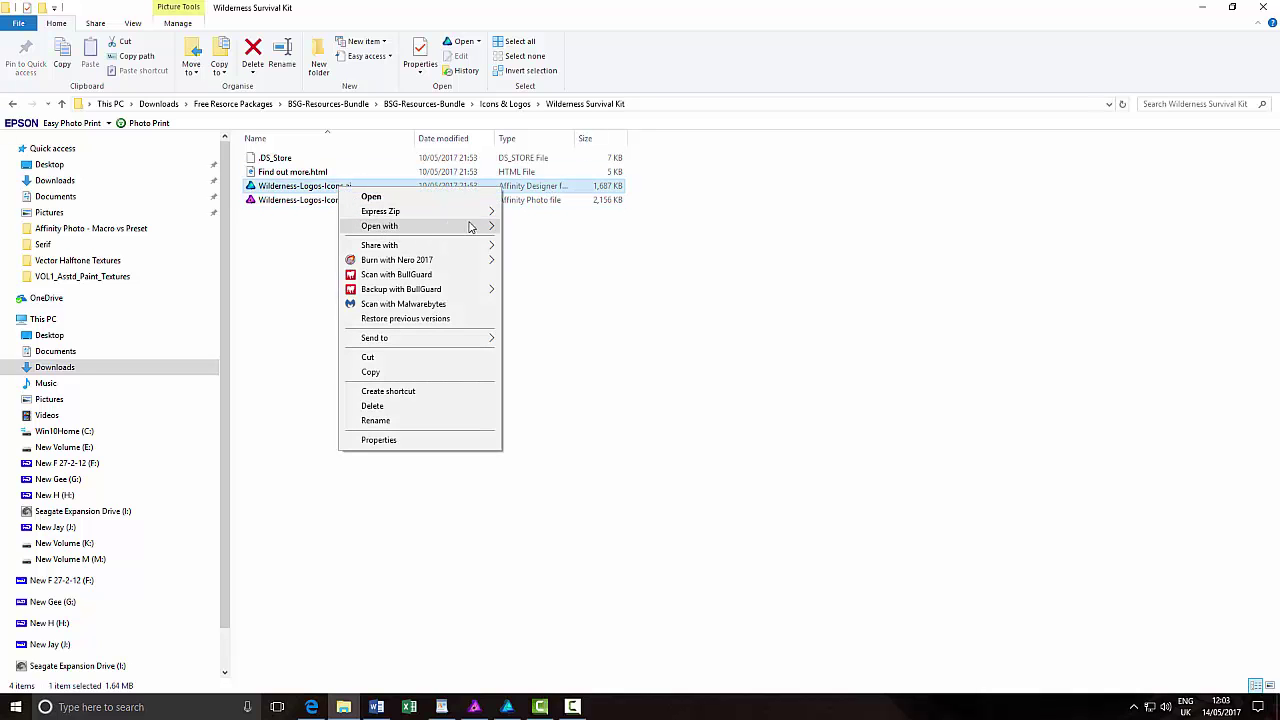
mouse_move(478, 226)
click(549, 228)
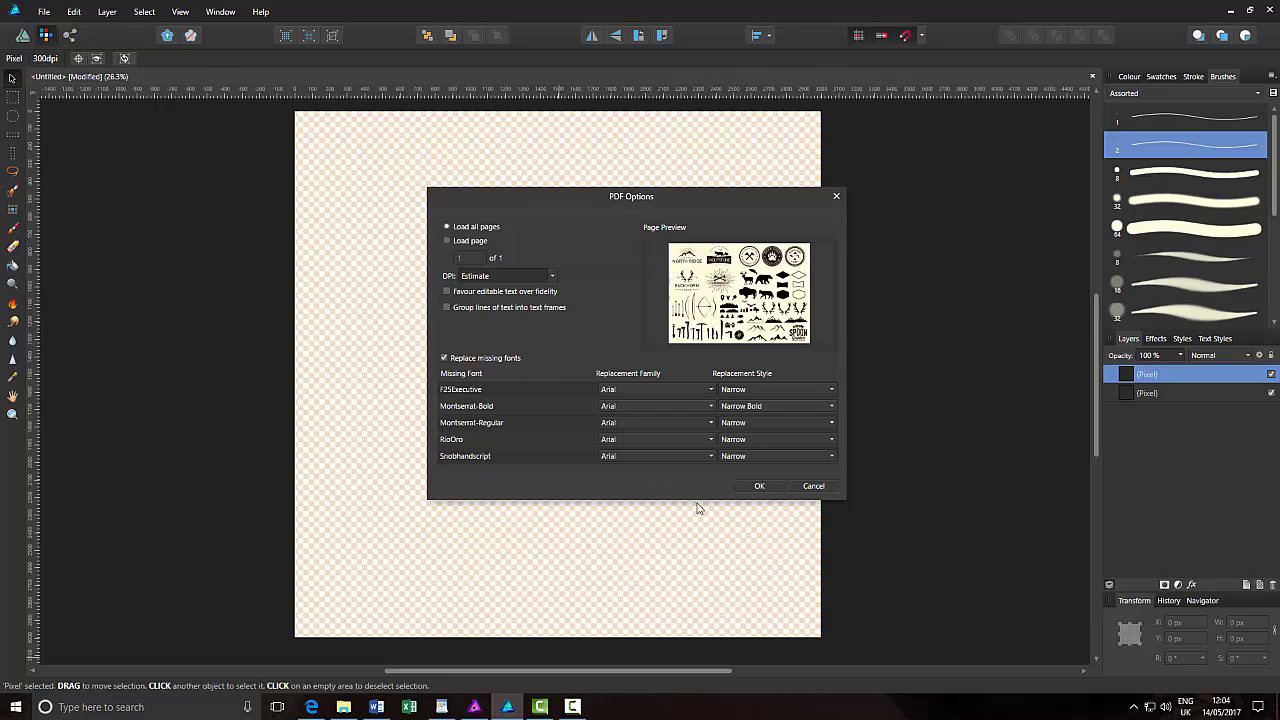
click(756, 488)
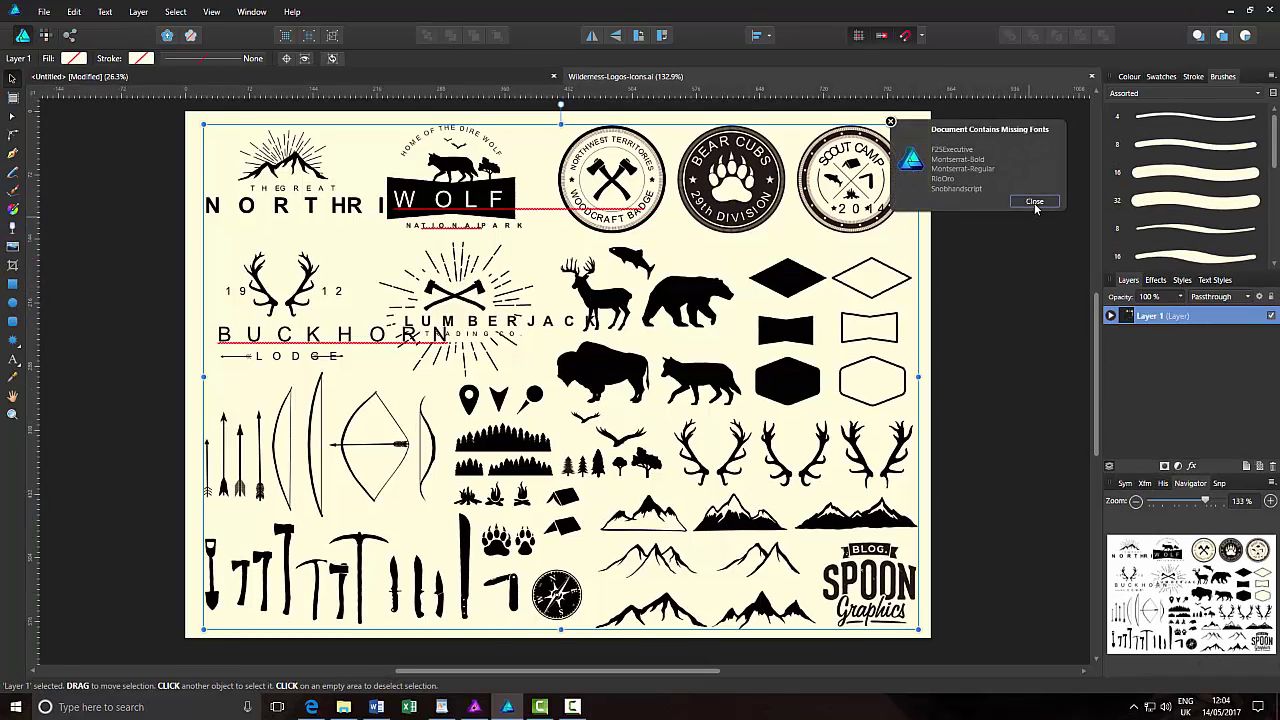
Dismiss the missing fonts notice, look over the wilderness logos and icons, and close the document.
click(1034, 202)
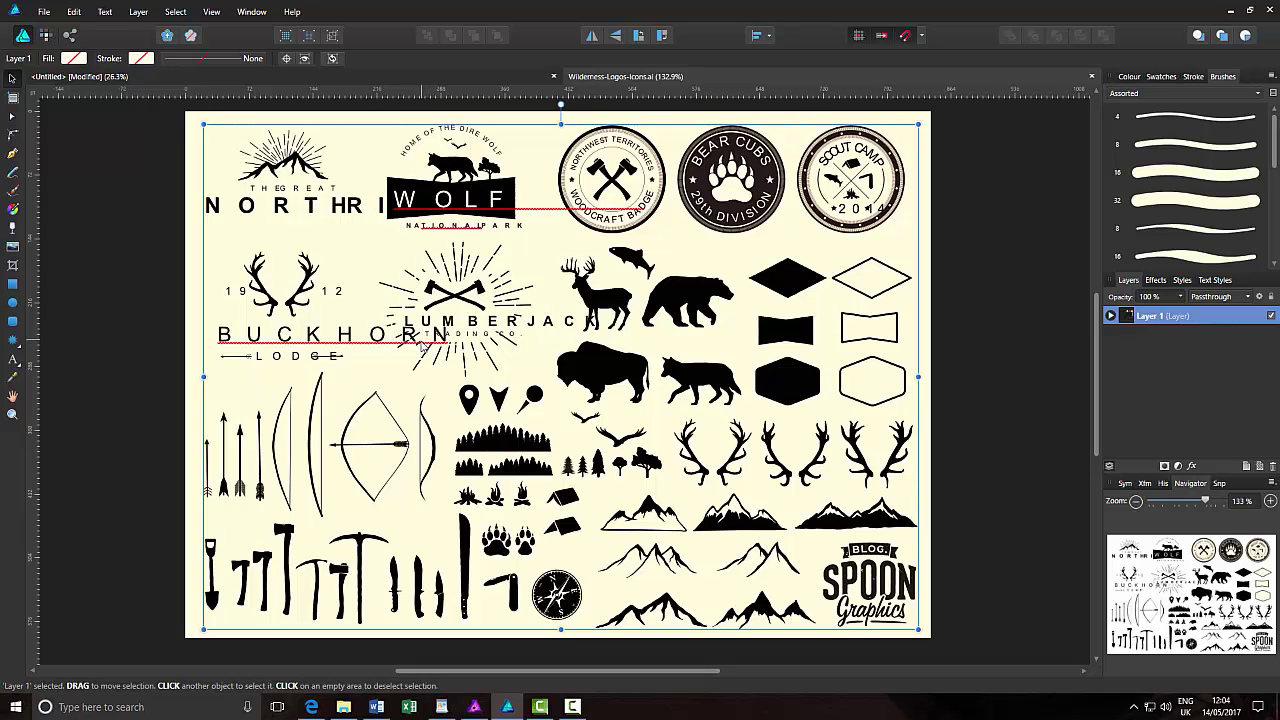
click(1093, 78)
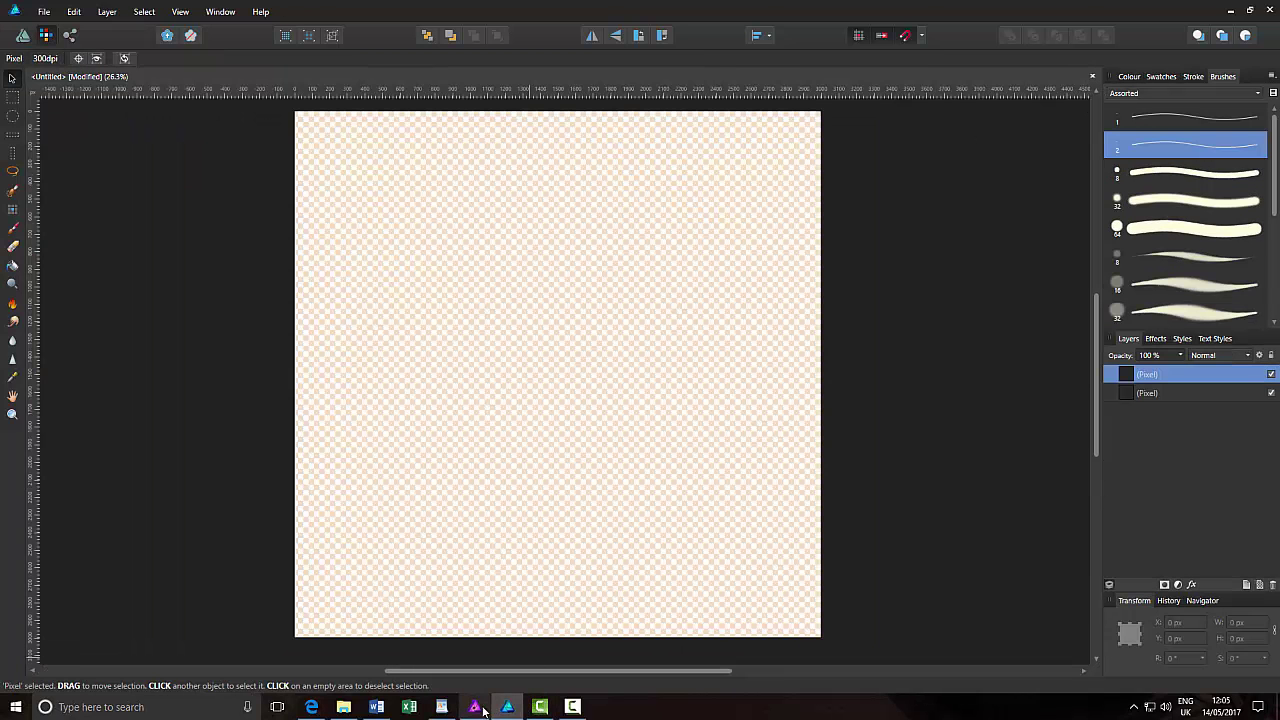
From File Explorer, open Wilderness-Logos-Icons.ai in Affinity Photo, loading all pages and replacing the missing fonts with Arial.
click(343, 708)
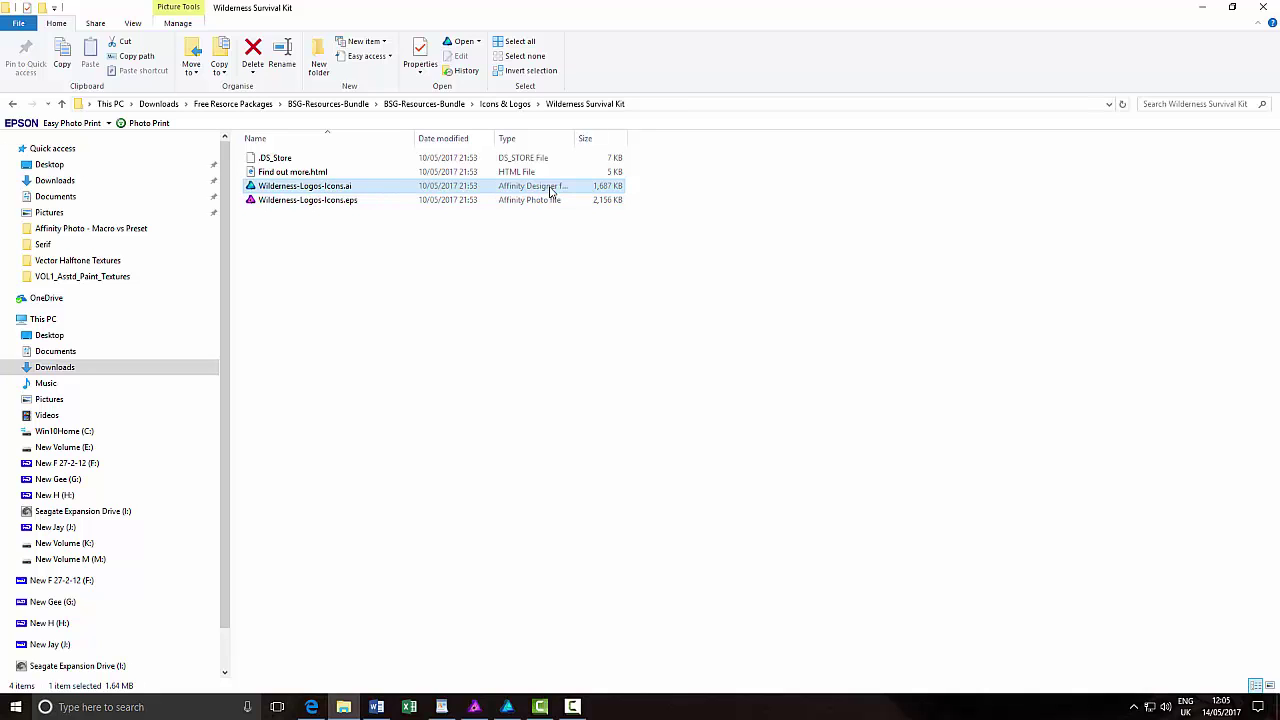
right_click(345, 188)
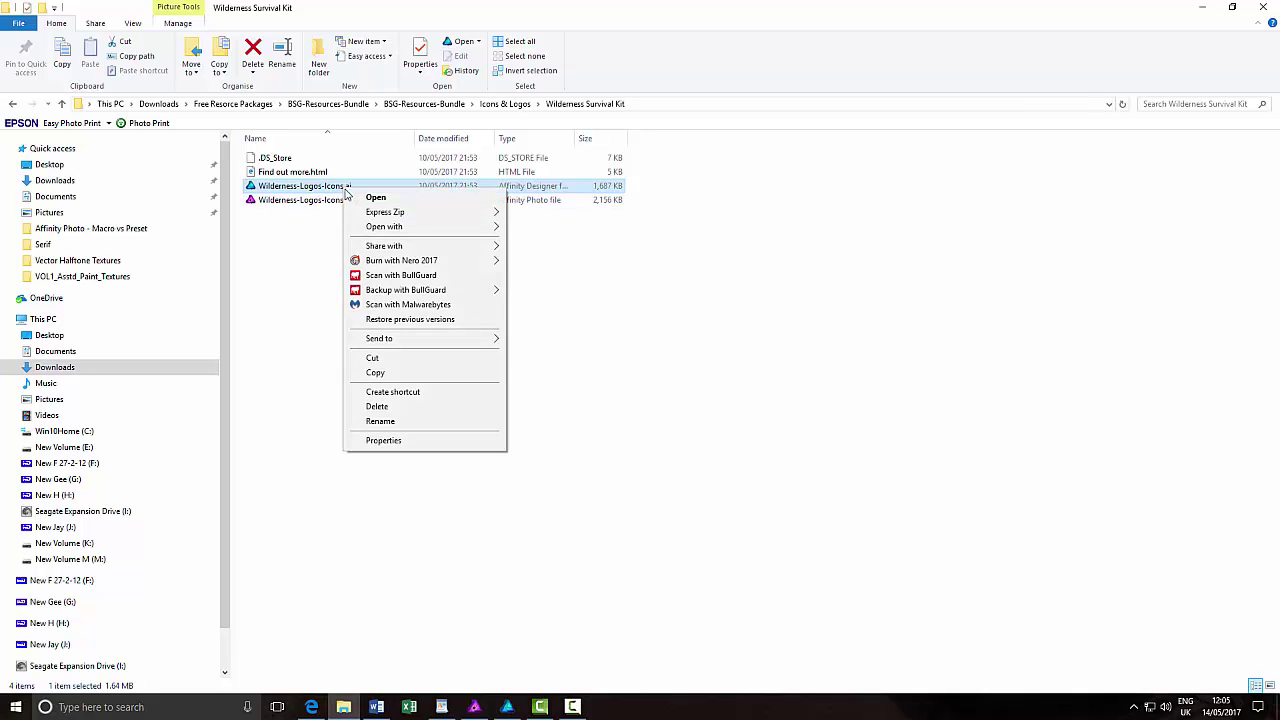
mouse_move(466, 228)
click(545, 246)
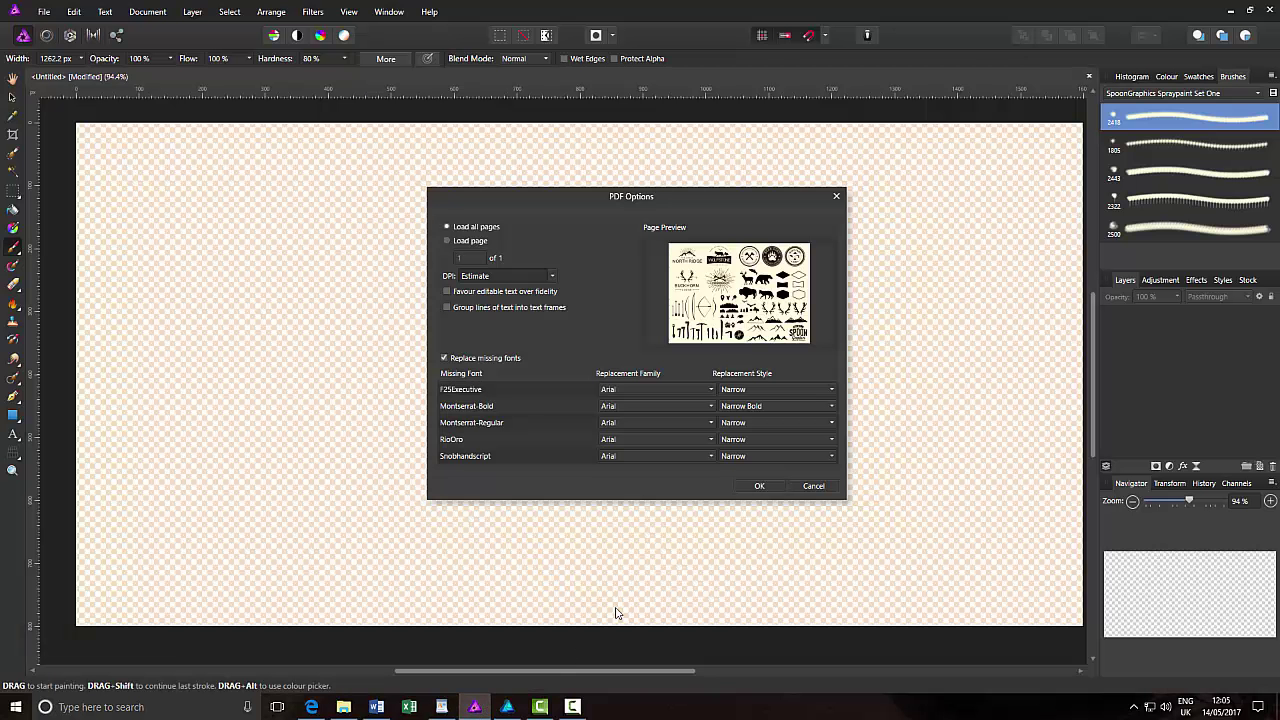
click(760, 486)
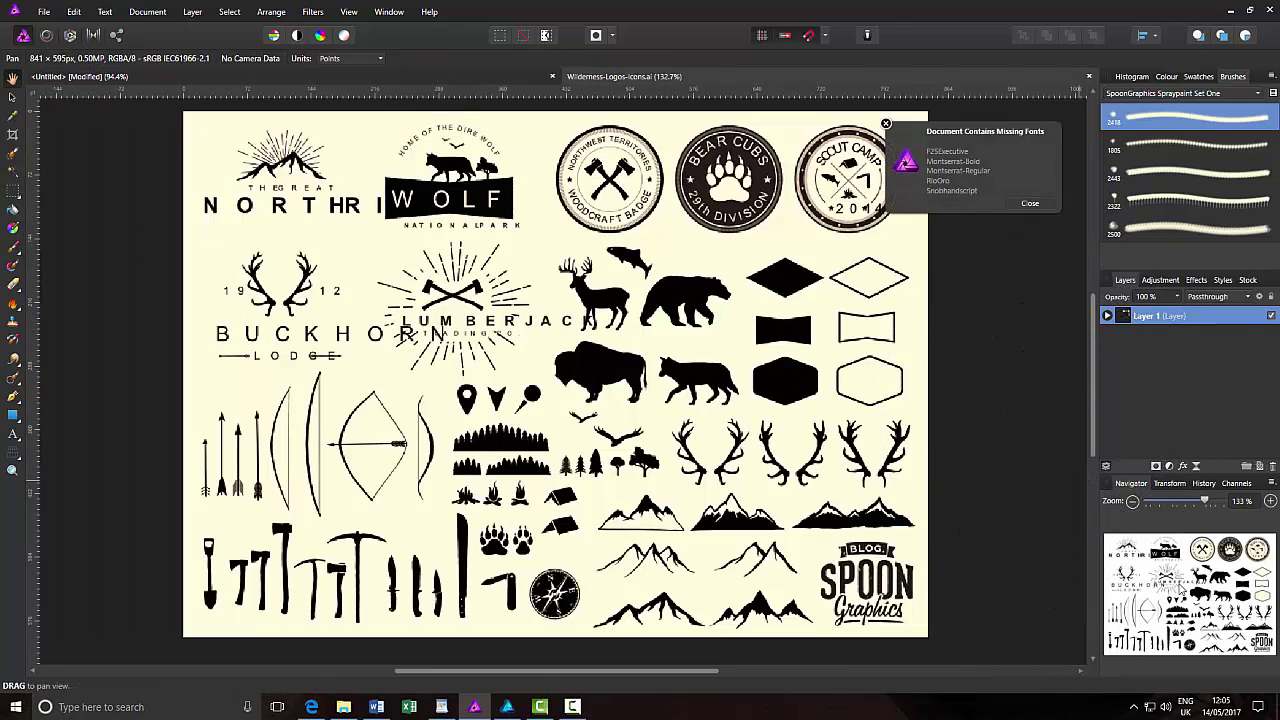
Dismiss the missing fonts notice, inspect the wilderness logos and icons up close, and close the document.
click(1027, 204)
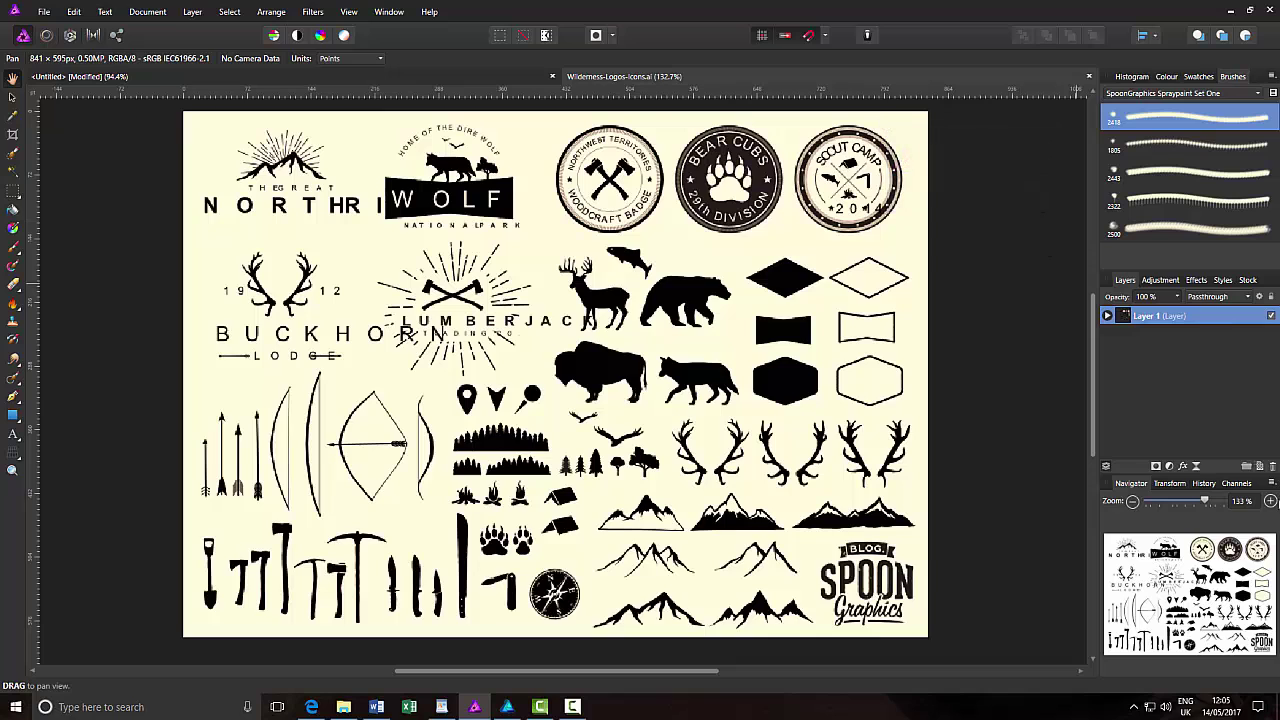
drag(1204, 501, 1201, 503)
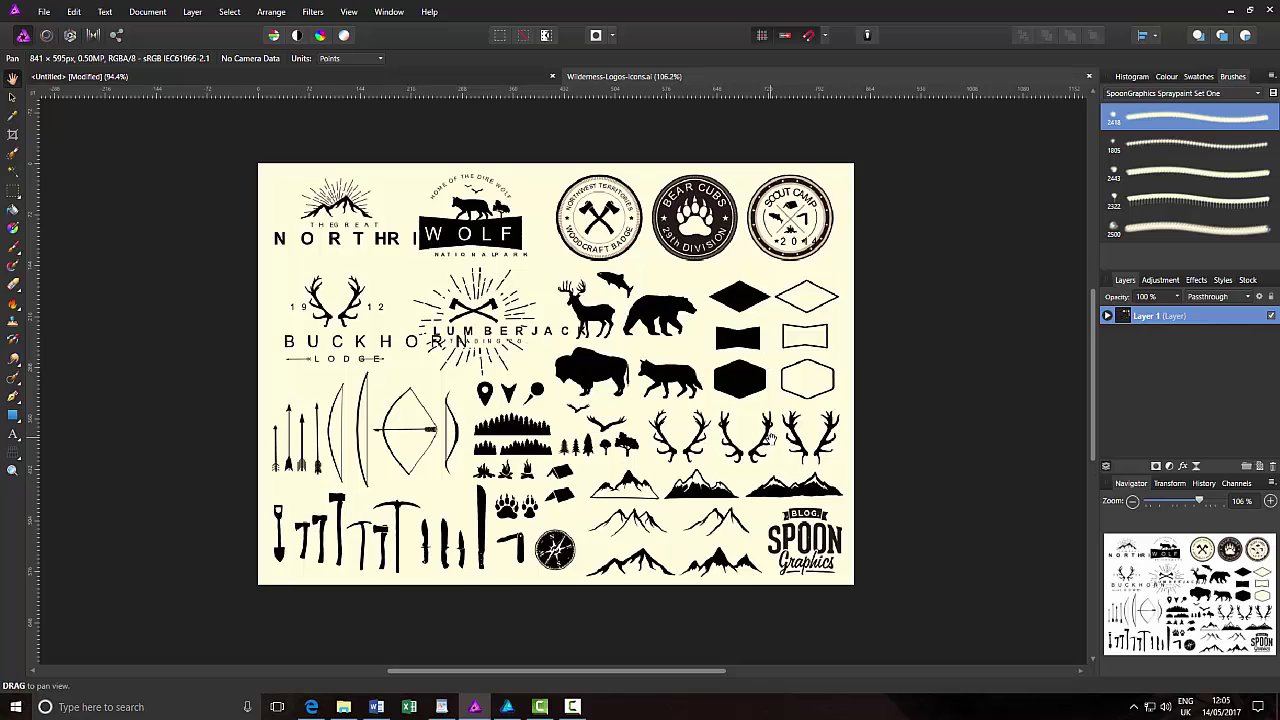
scroll(920, 443, up, 1)
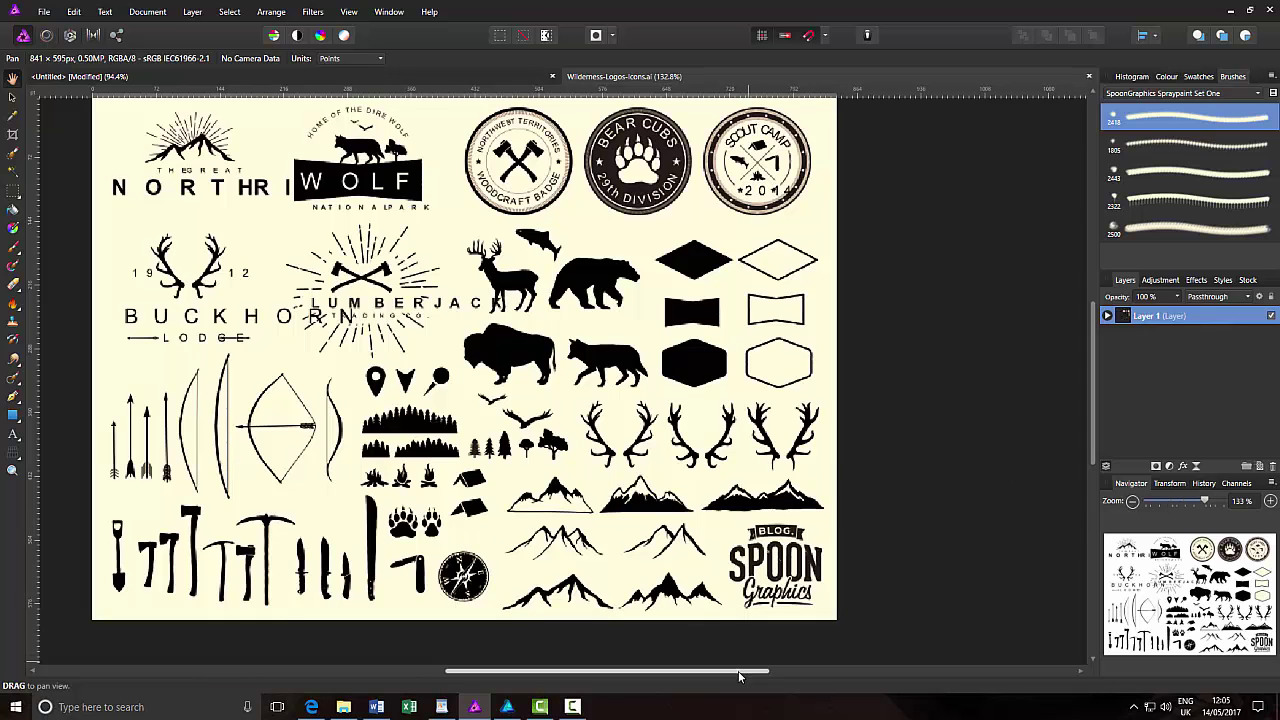
drag(733, 679, 704, 678)
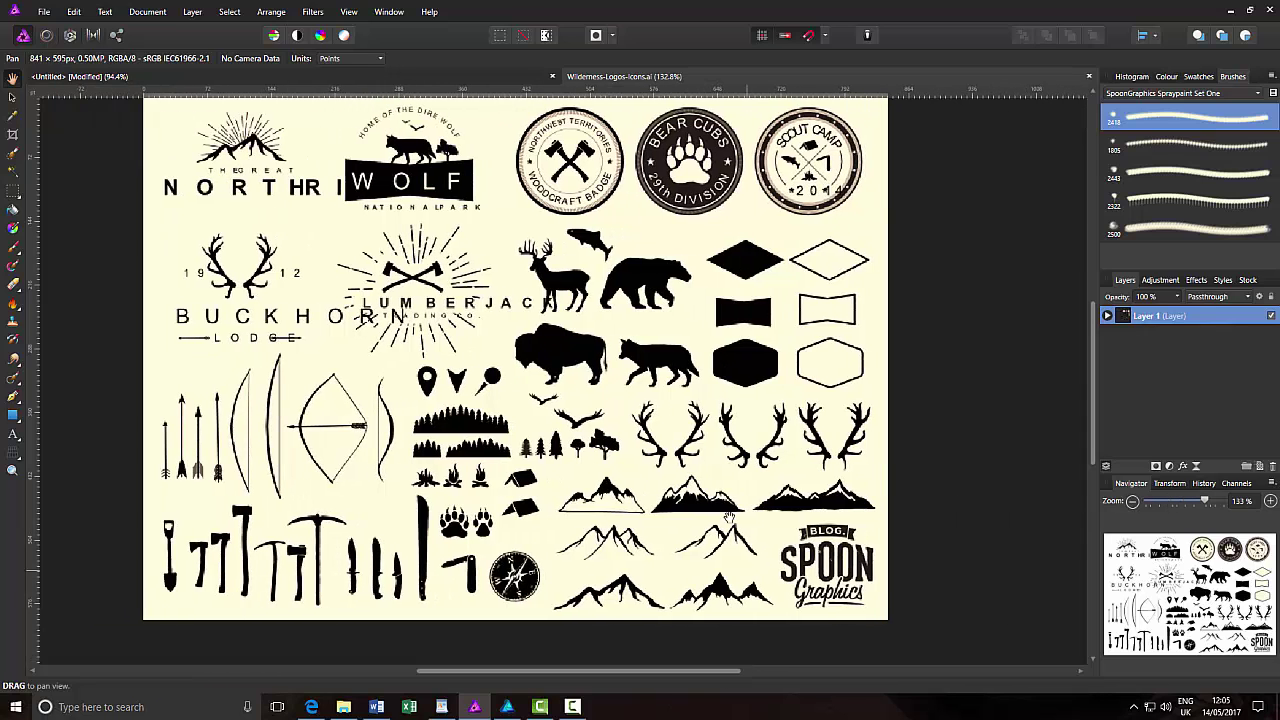
click(1089, 77)
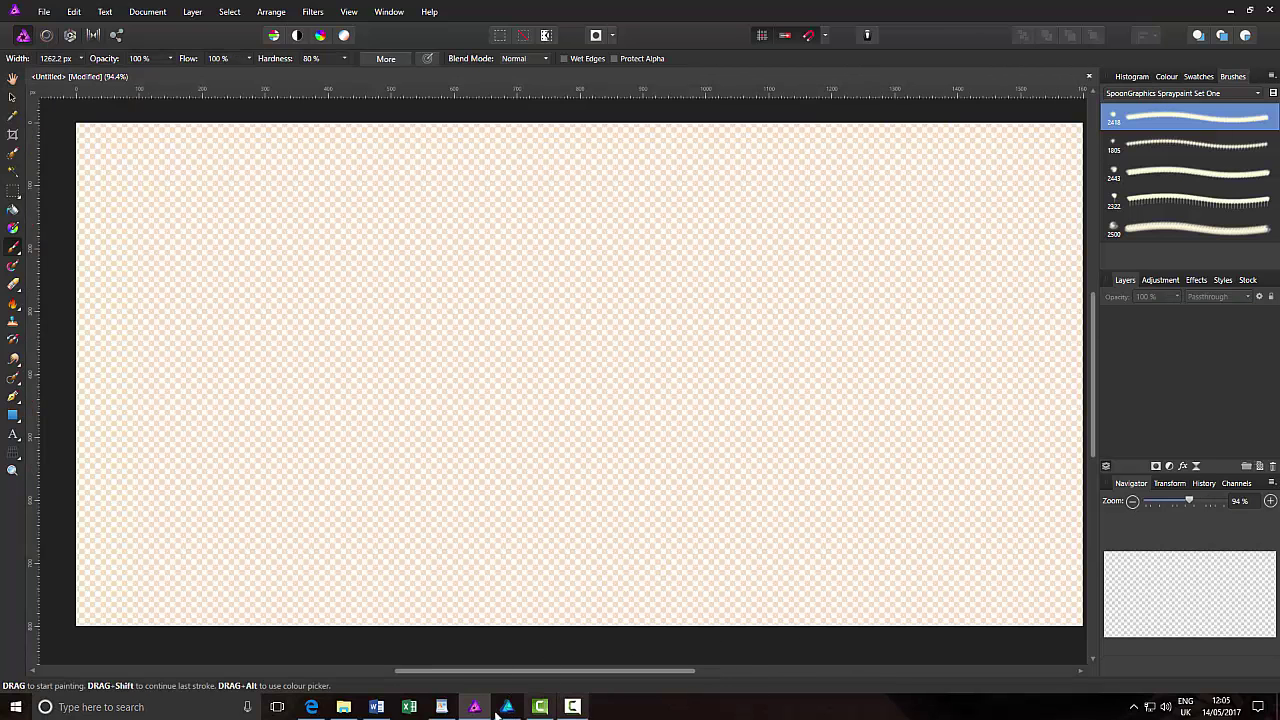
In File Explorer, go back to BSG-Resources-Bundle and open the Carbon Fiber Pattern folder inside Patterns.
click(343, 707)
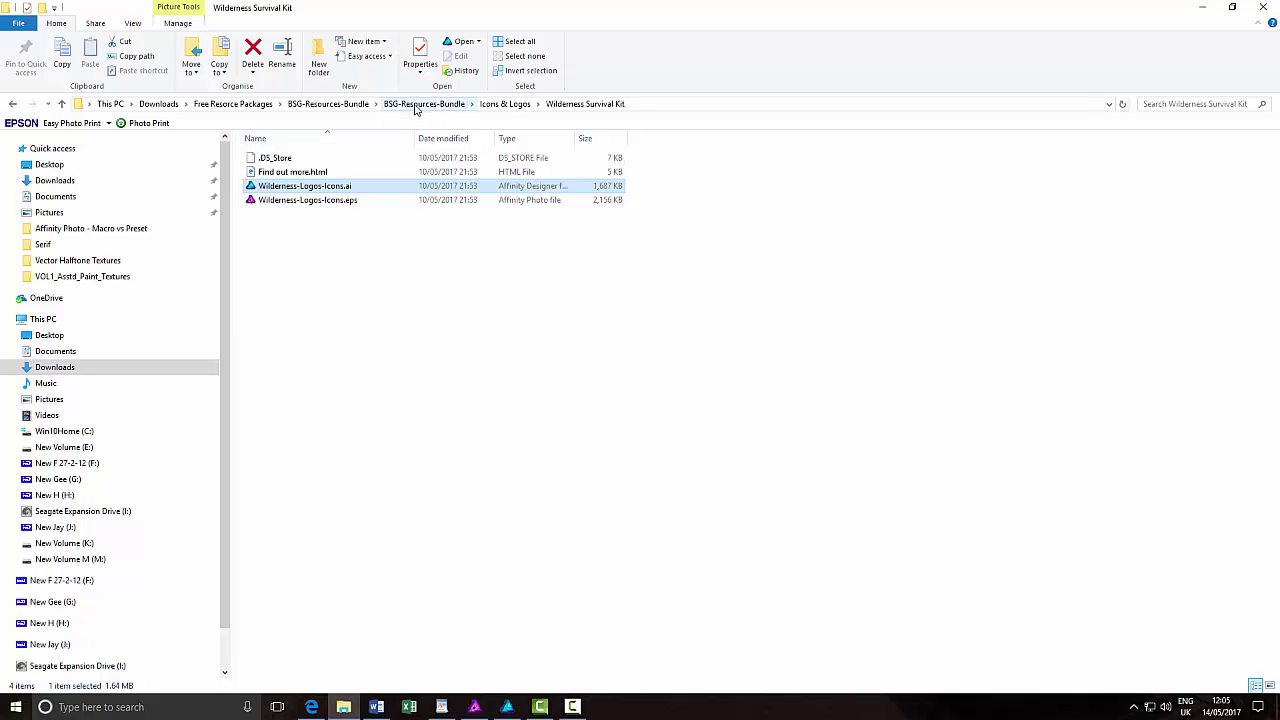
click(415, 104)
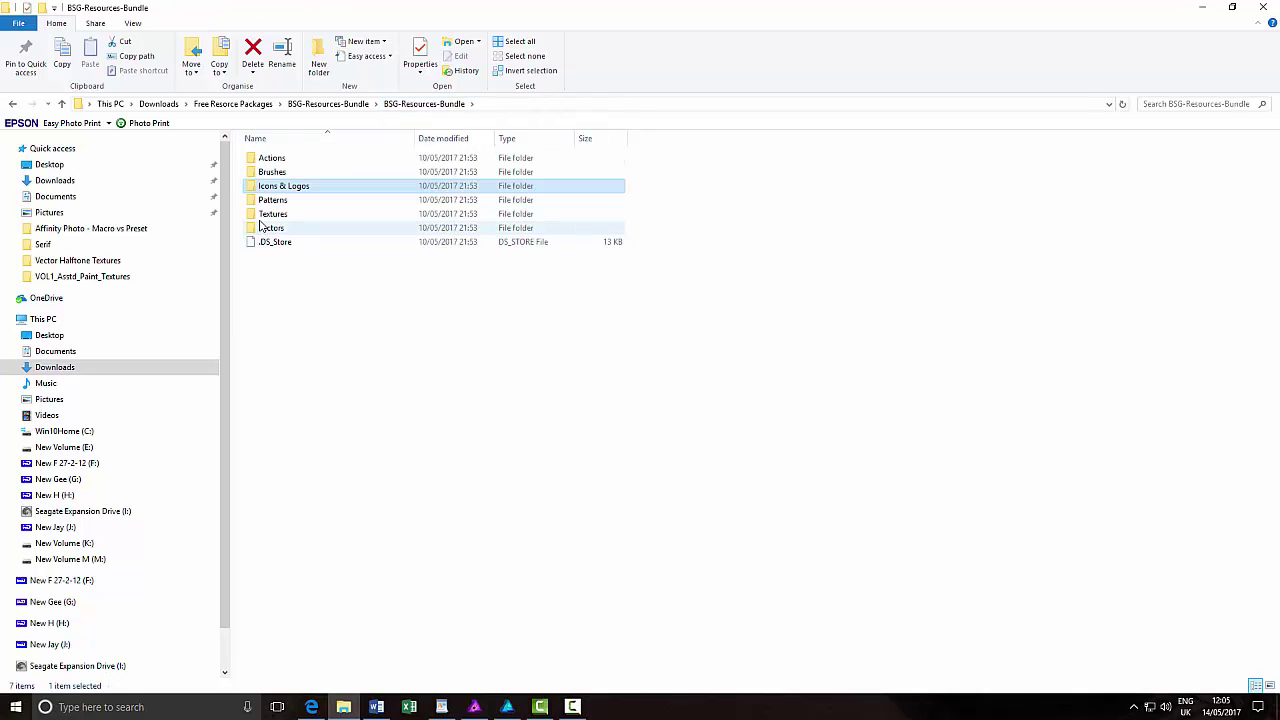
double_click(262, 201)
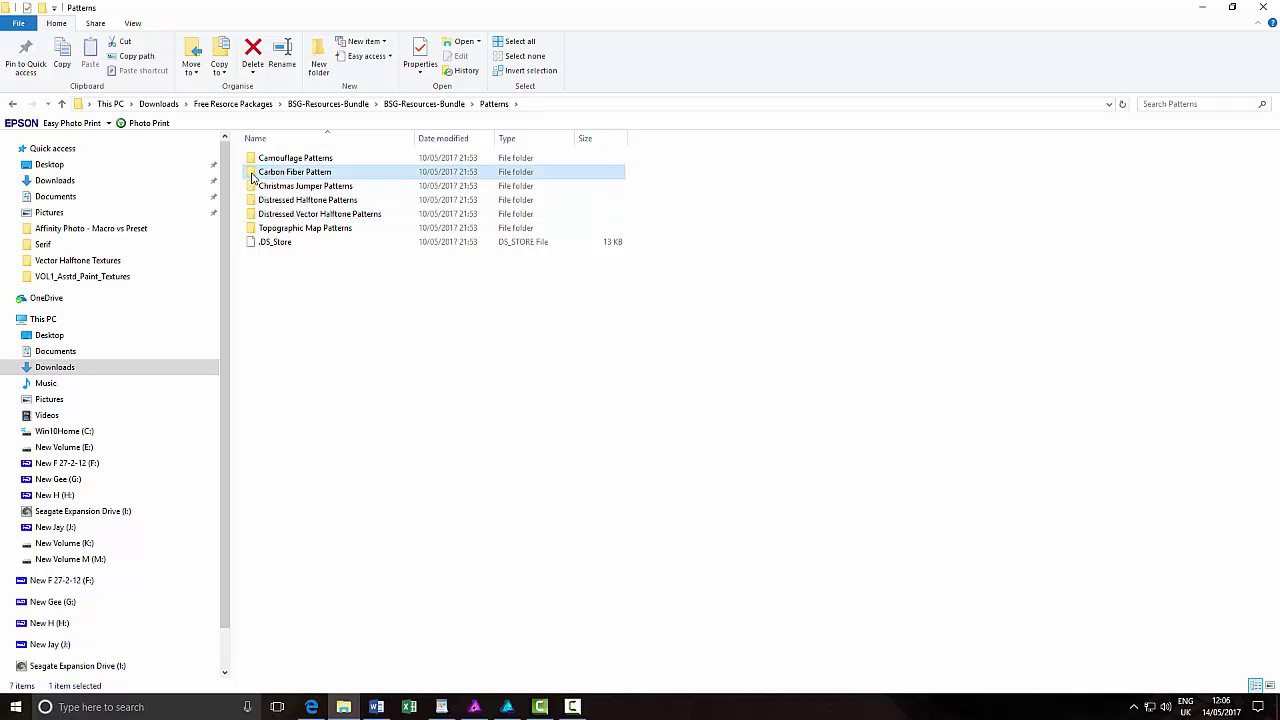
double_click(253, 175)
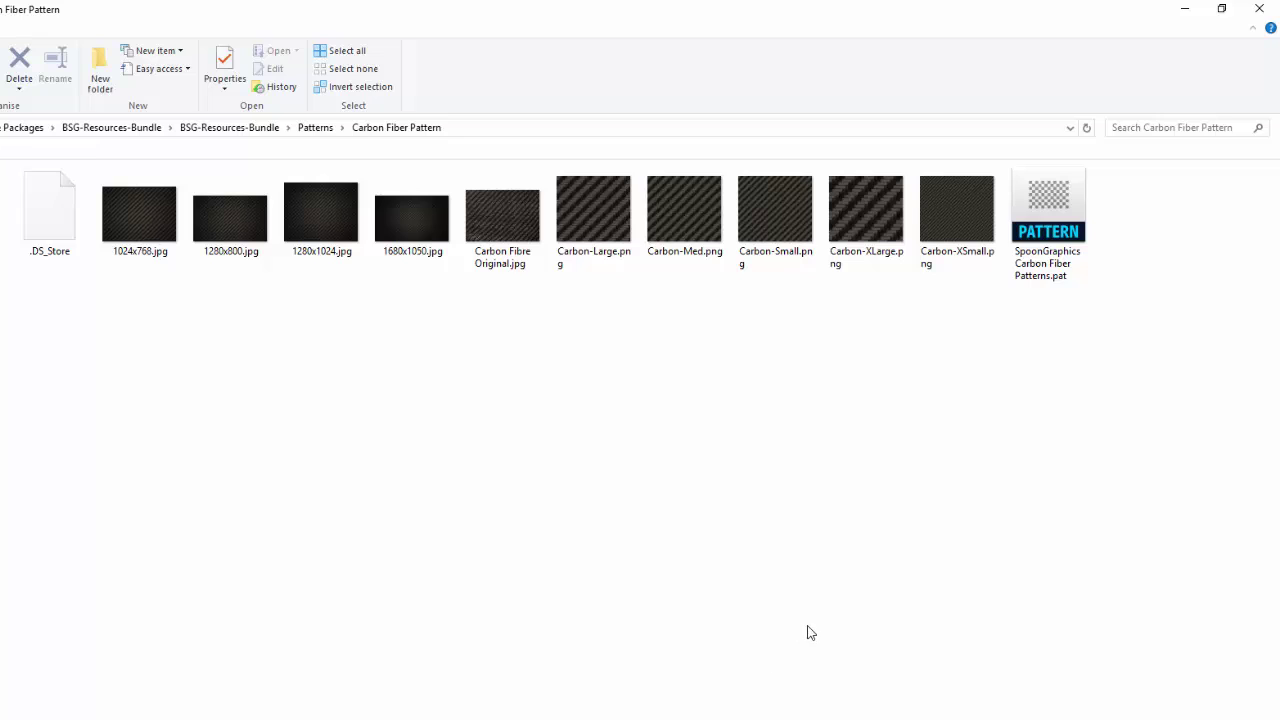
Open Carbon-Med.png in Affinity Photo, look at the carbon fibre pattern, and close the document.
right_click(675, 220)
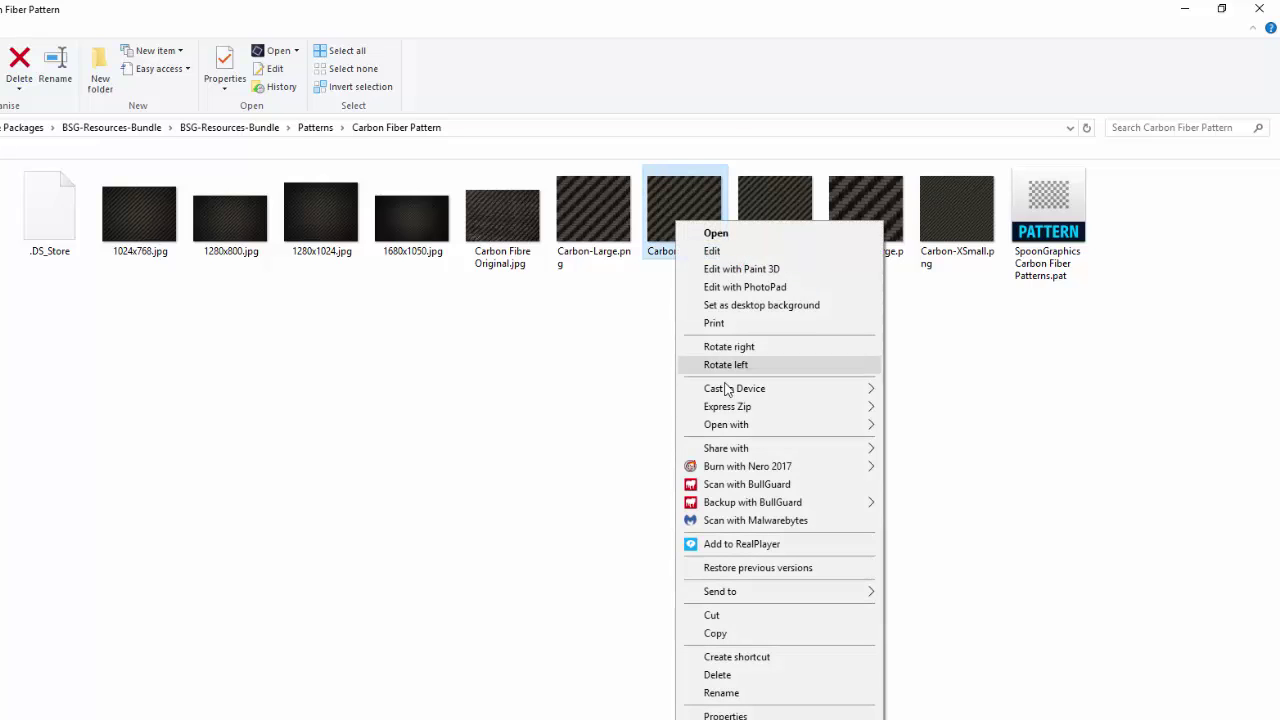
mouse_move(855, 424)
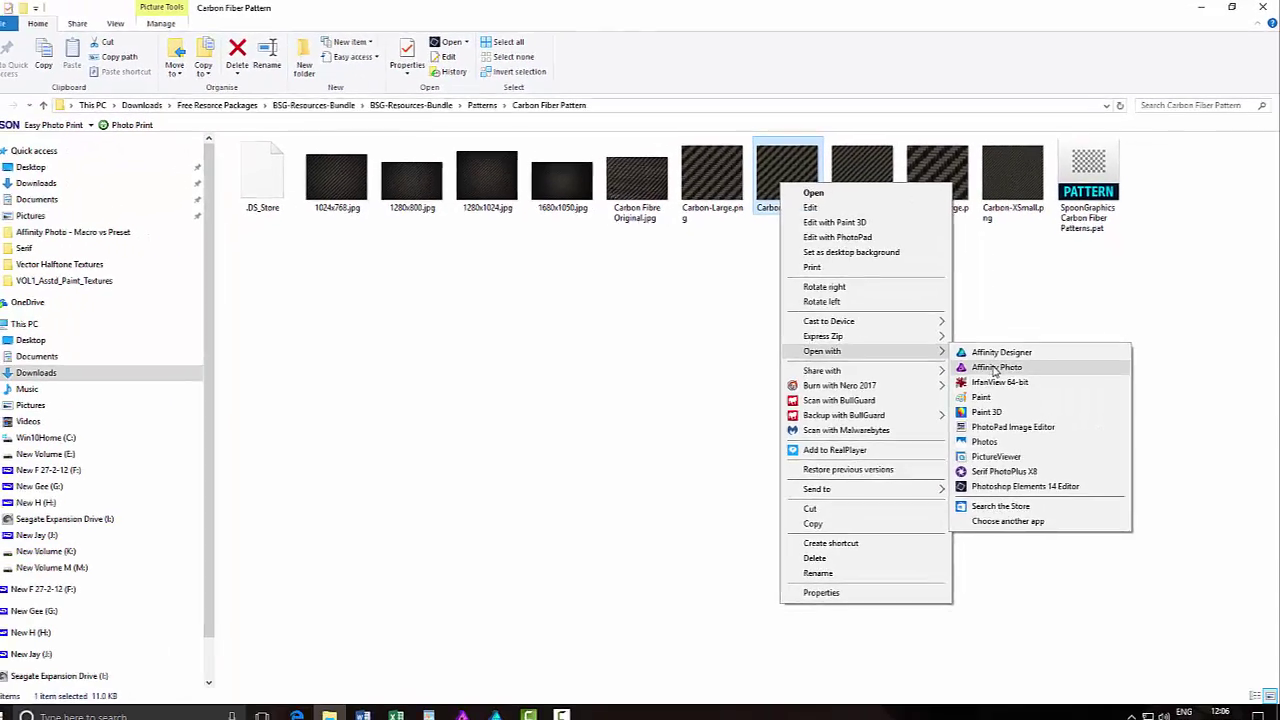
click(995, 368)
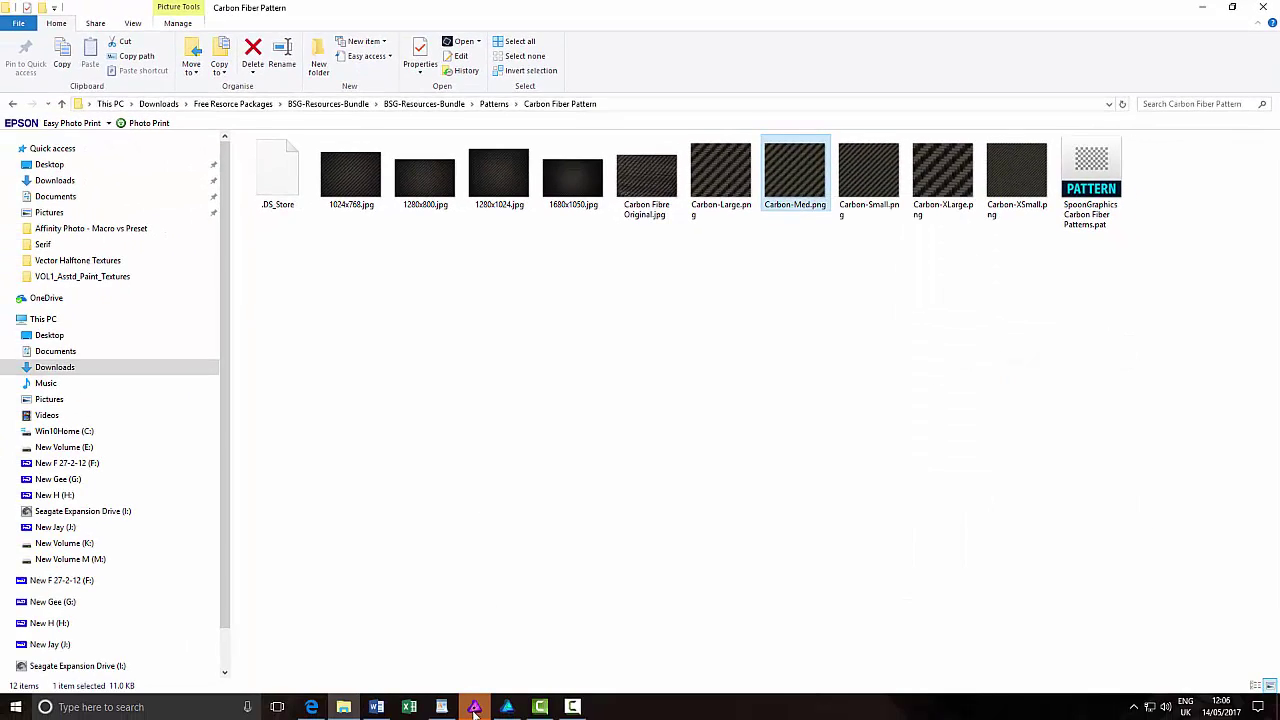
click(475, 708)
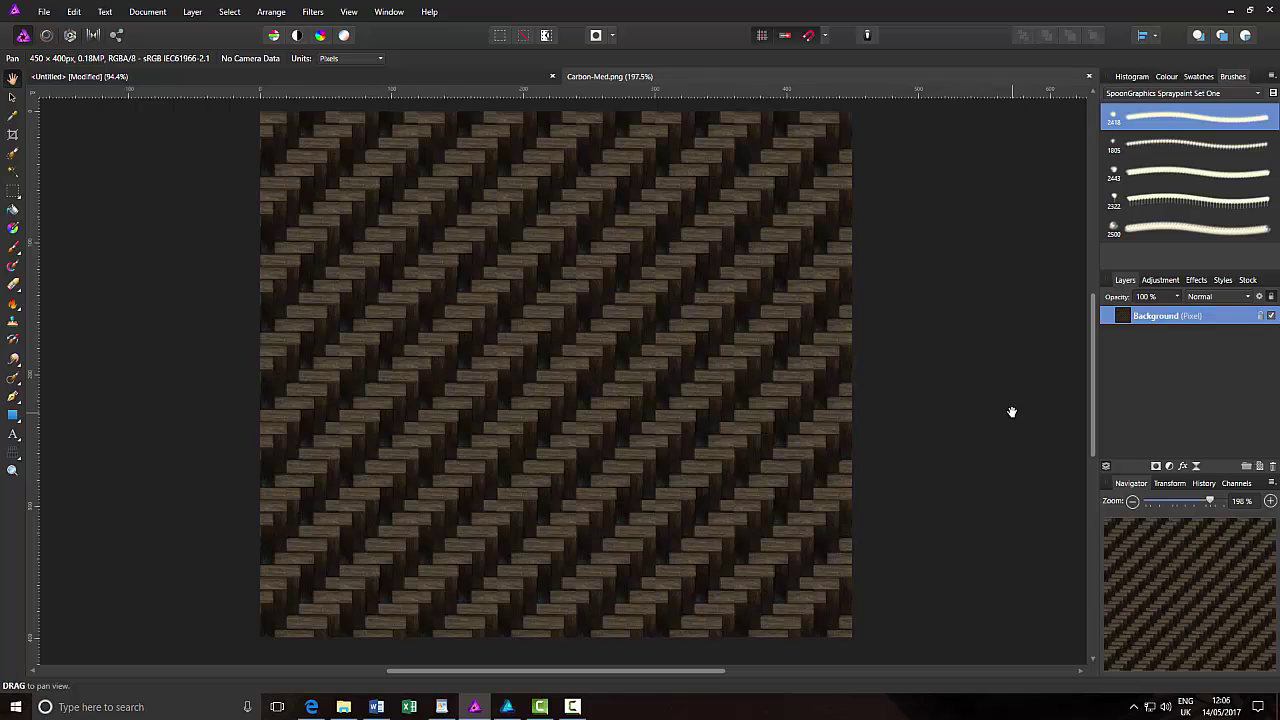
click(1089, 78)
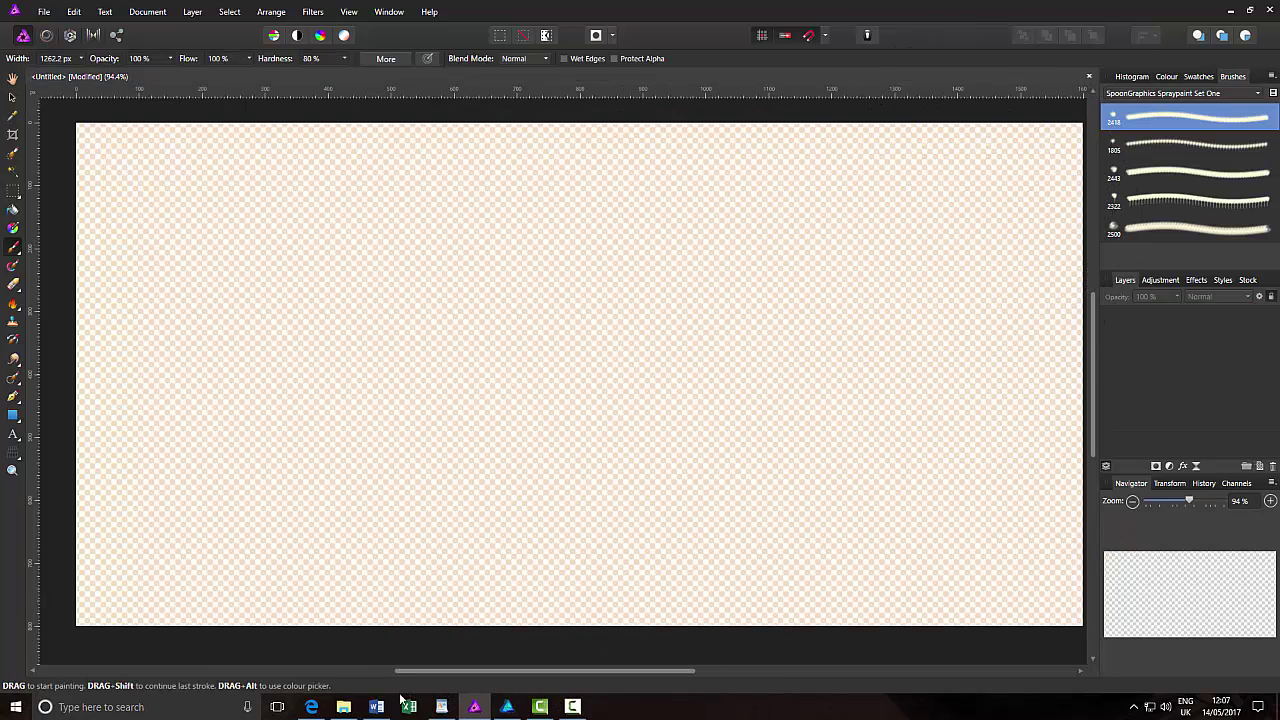
In File Explorer, return to BSG-Resources-Bundle and open the Light Leak Textures folder inside Textures.
click(343, 707)
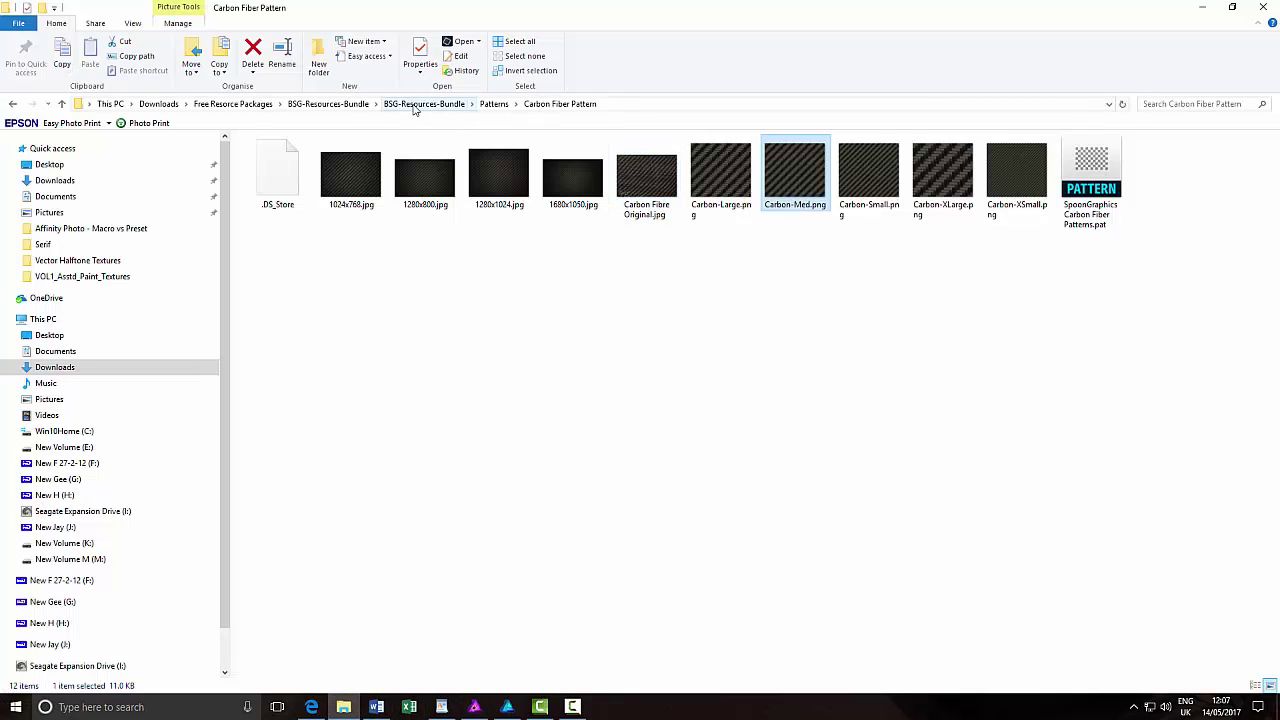
click(415, 104)
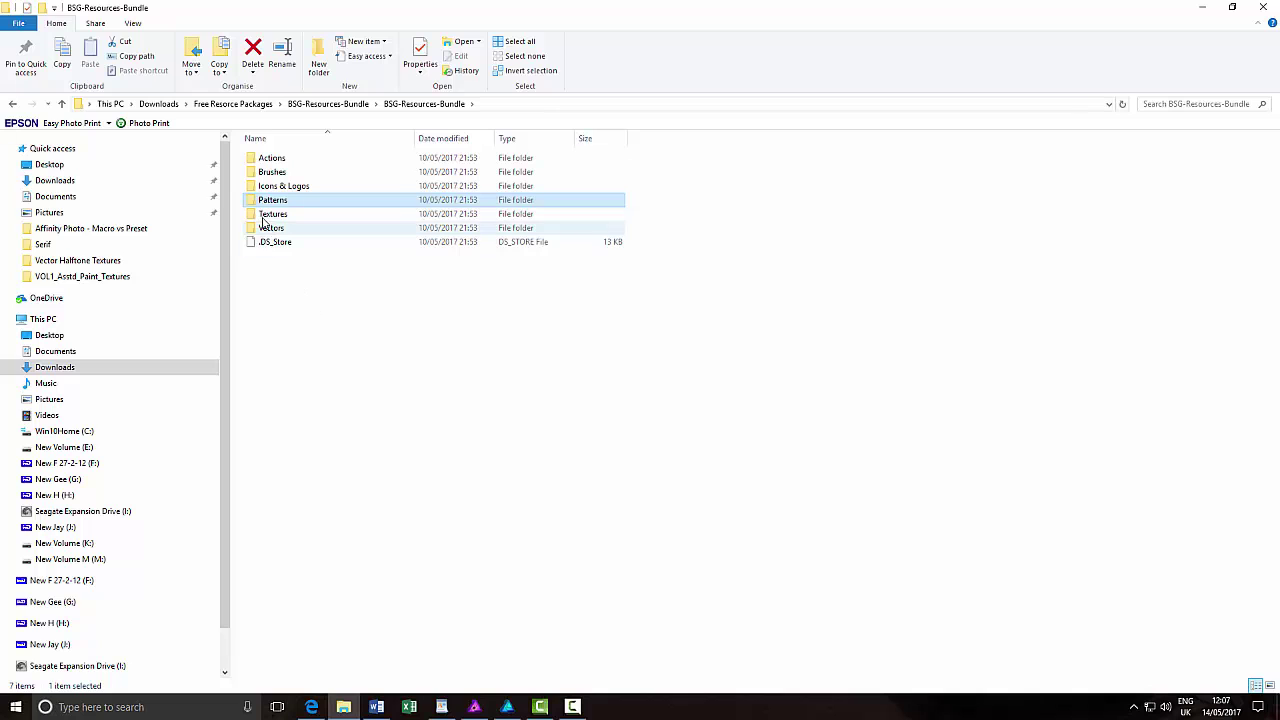
double_click(272, 214)
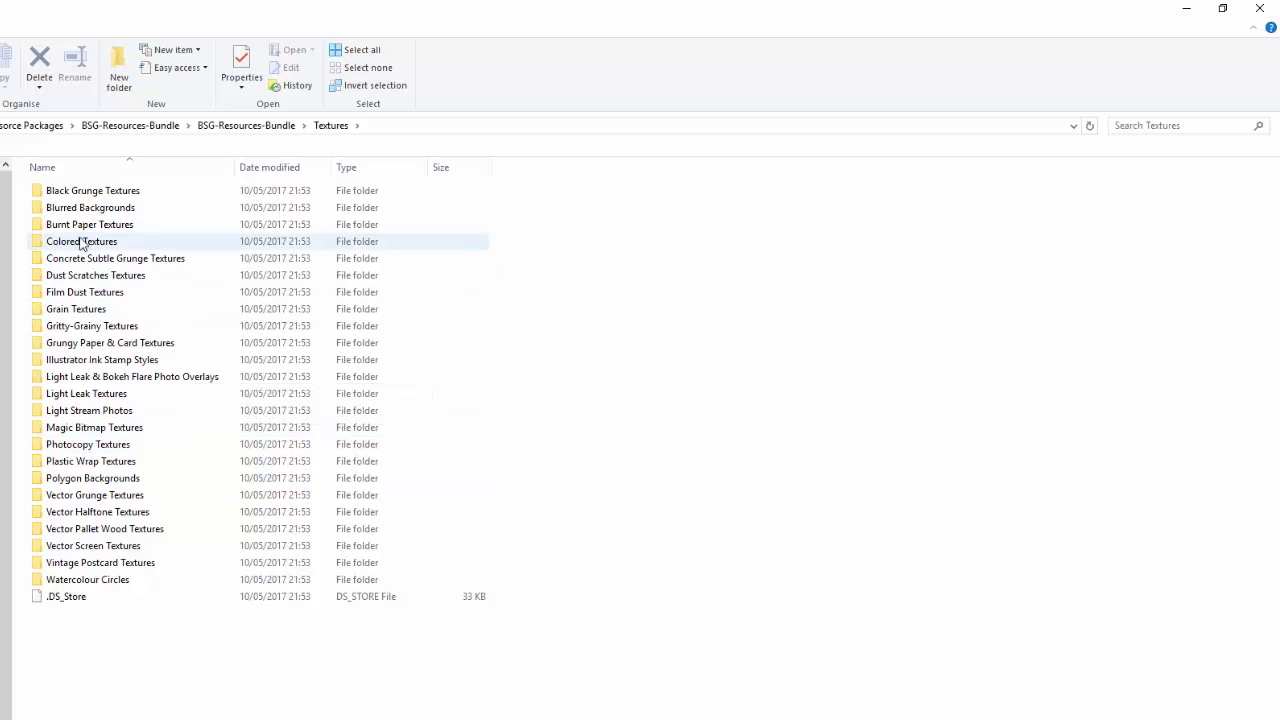
double_click(40, 396)
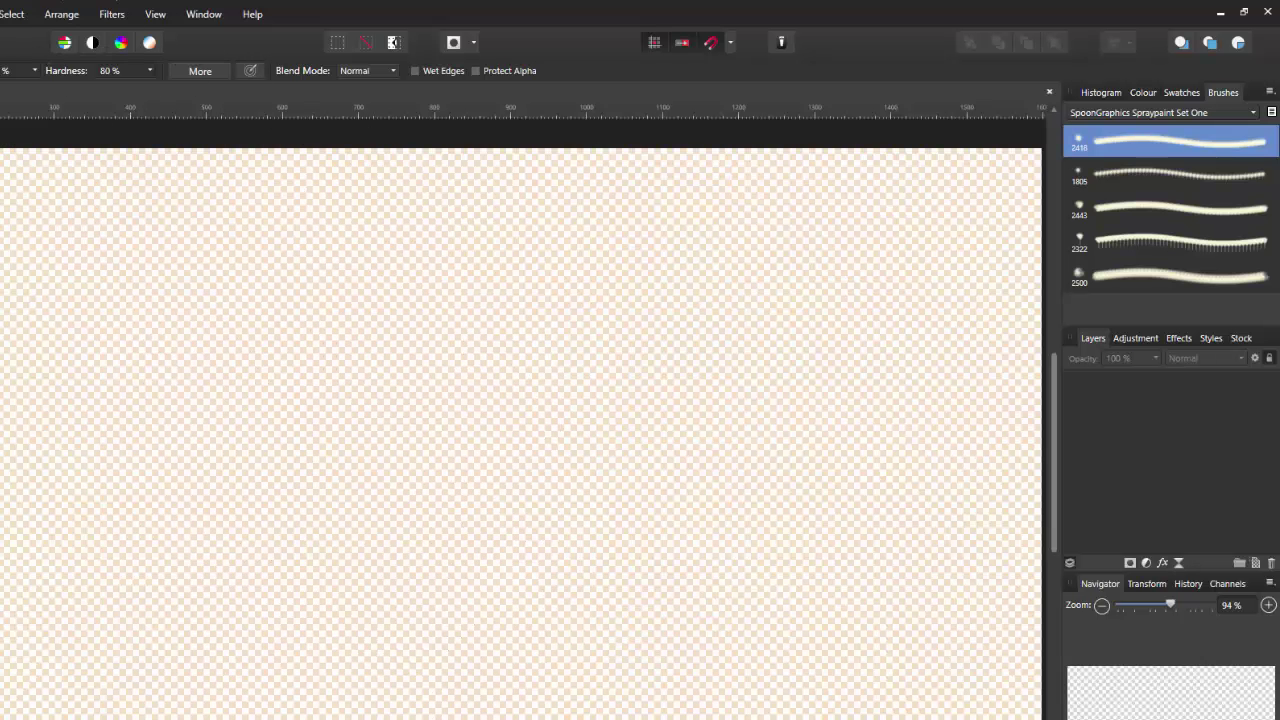
In Affinity Photo, reopen the recent file Hythe-Station-17-5-2016-pt5-vintage-preset2.jpg.
key(alt+f)
mouse_move(42, 181)
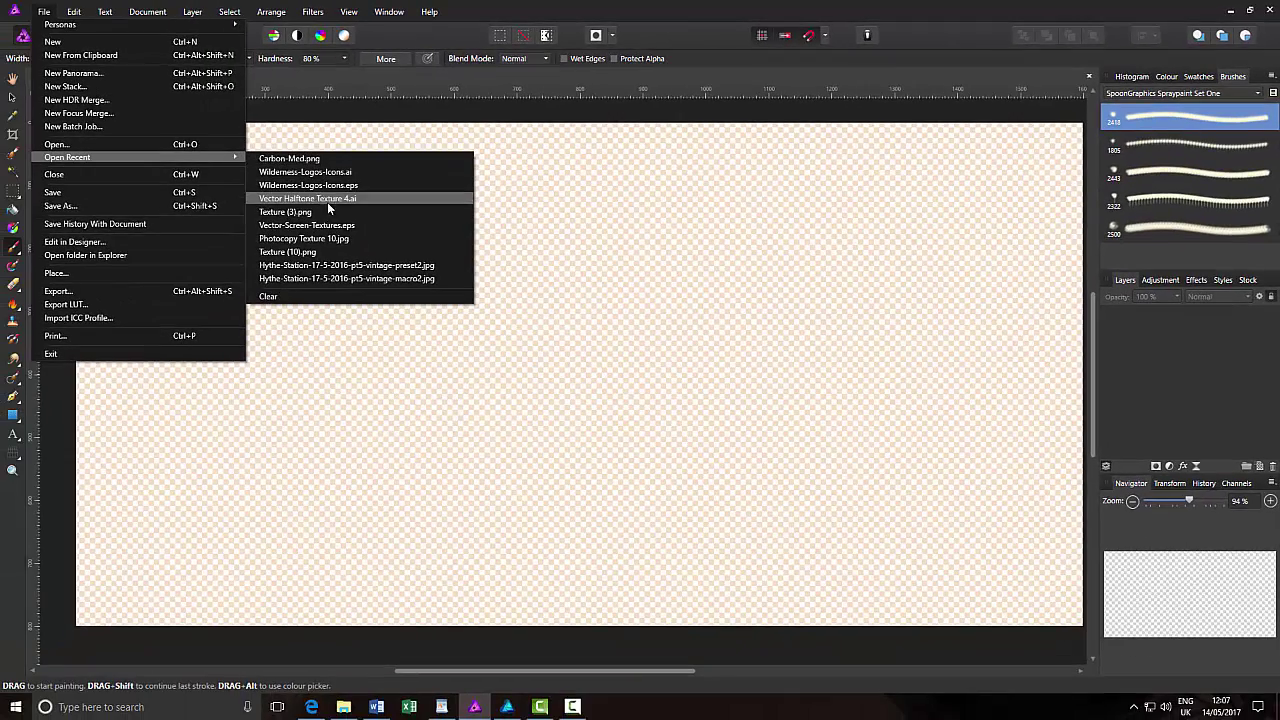
click(311, 266)
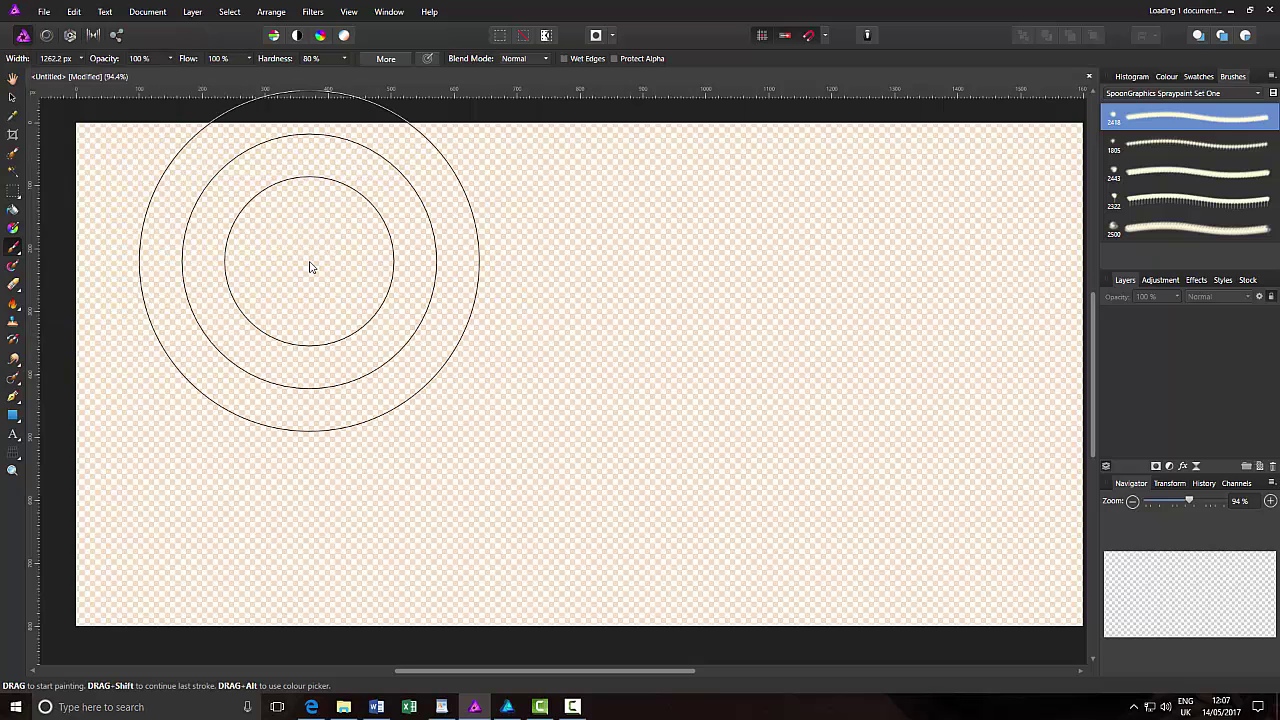
key(h)
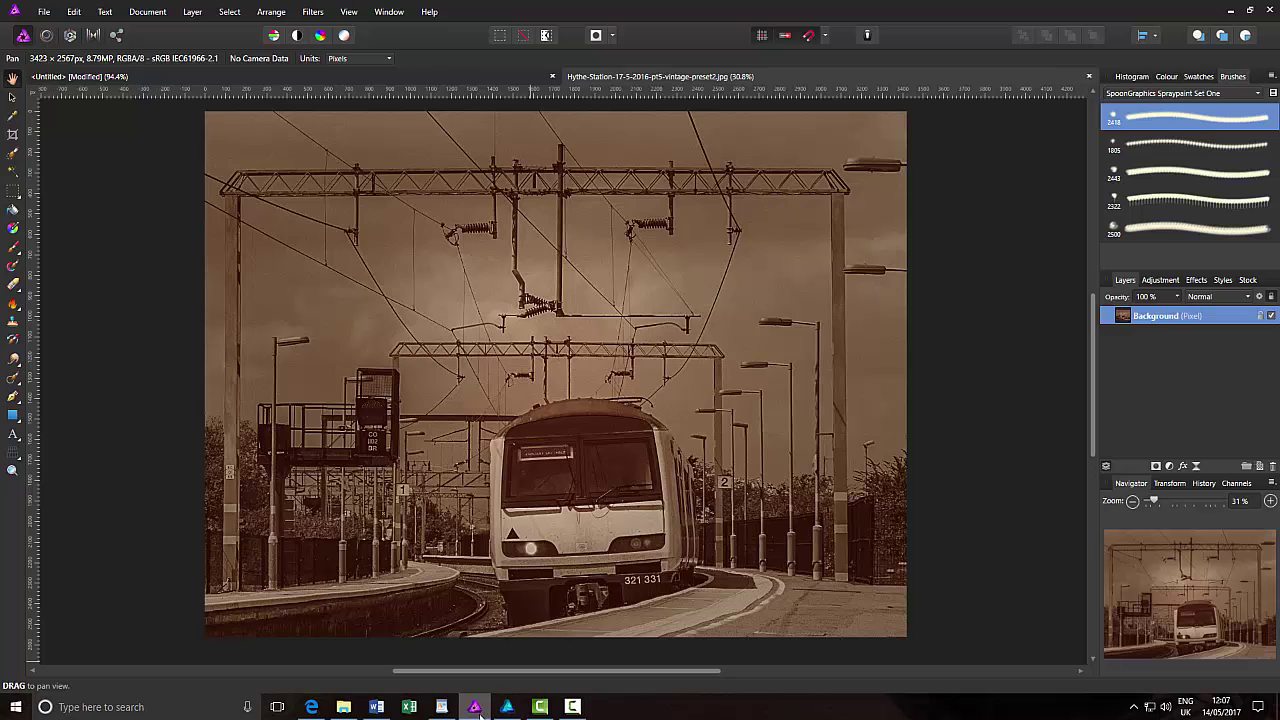
From the Light Leak Textures folder in File Explorer, open 3.jpg in Affinity Photo.
click(343, 708)
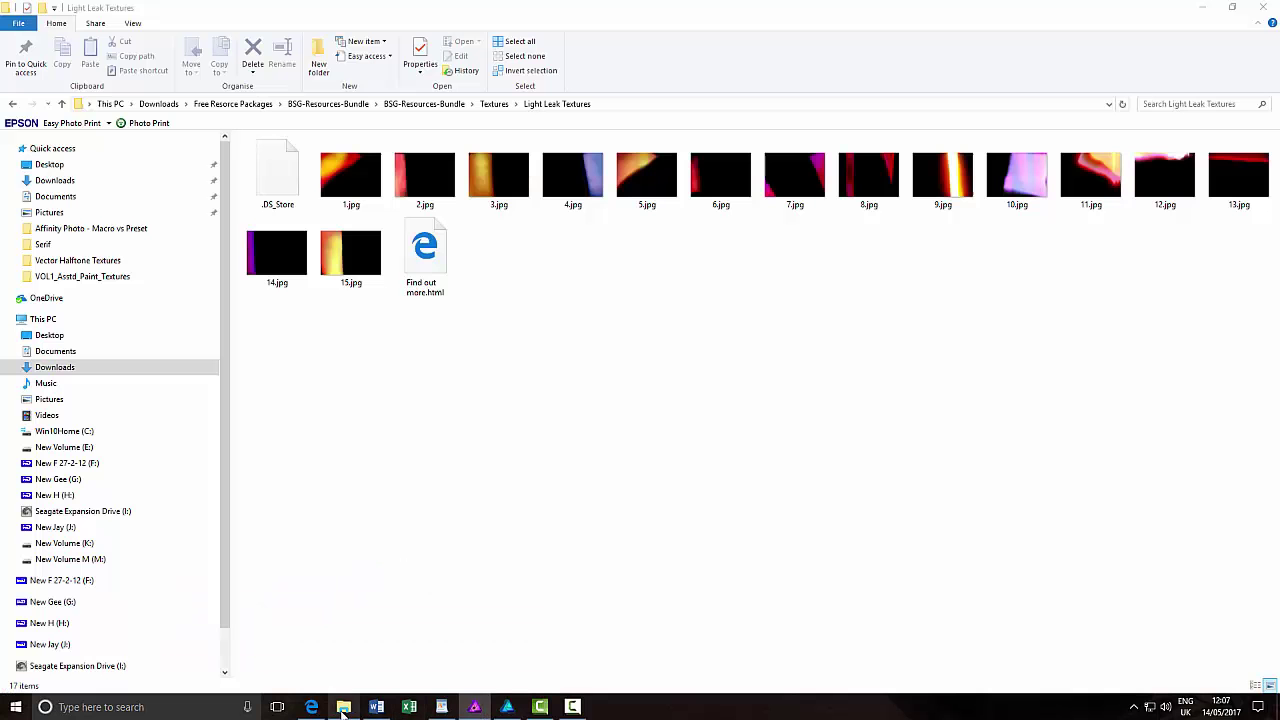
right_click(500, 190)
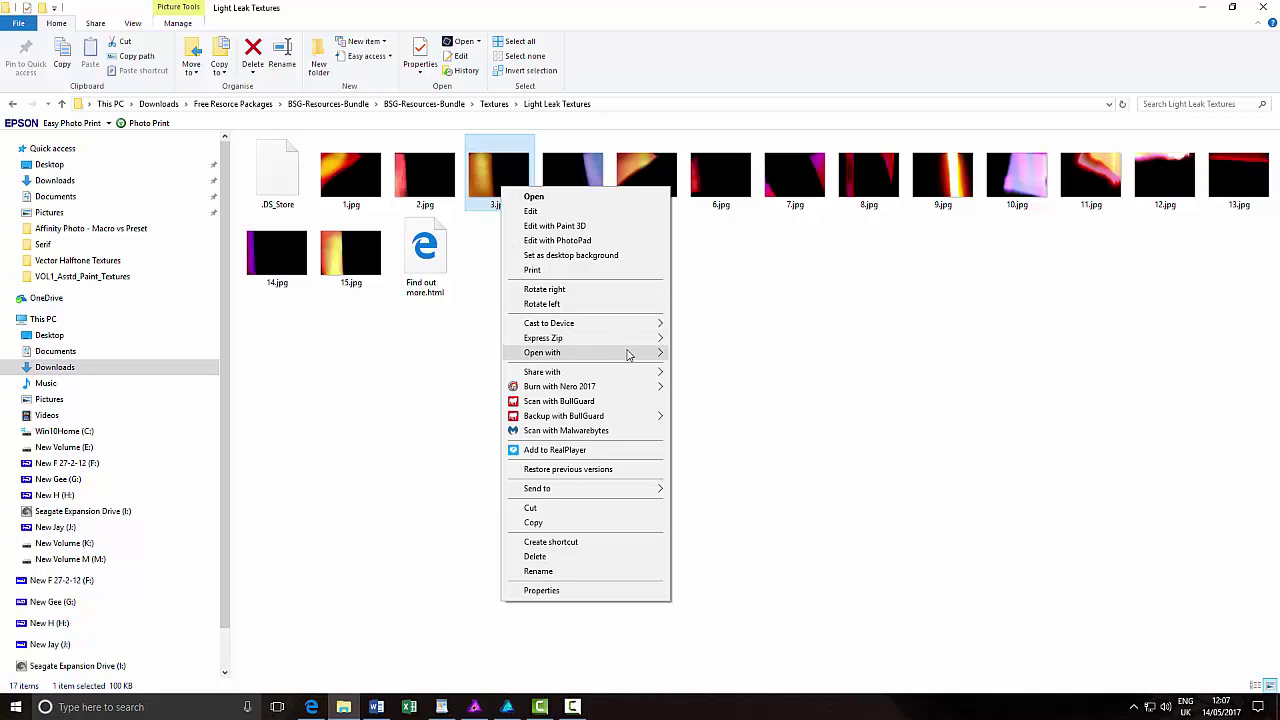
mouse_move(655, 354)
click(714, 369)
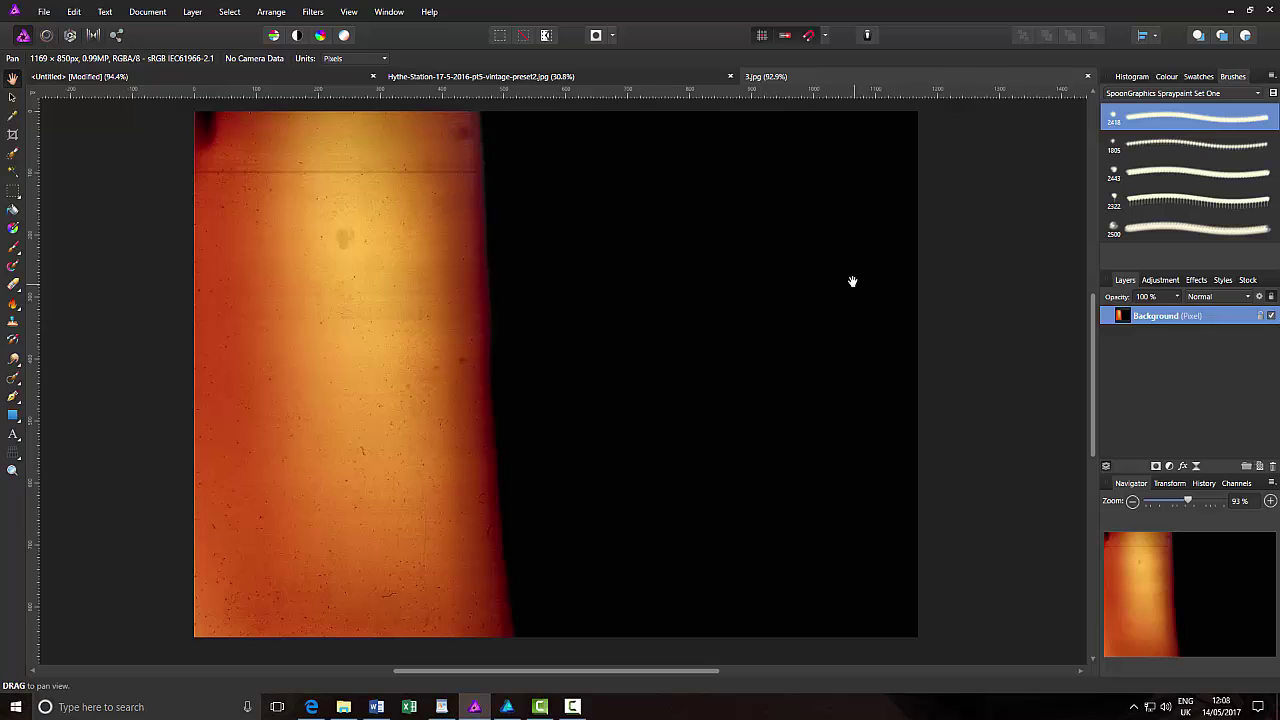
Select the entire light leak image and copy it.
click(229, 12)
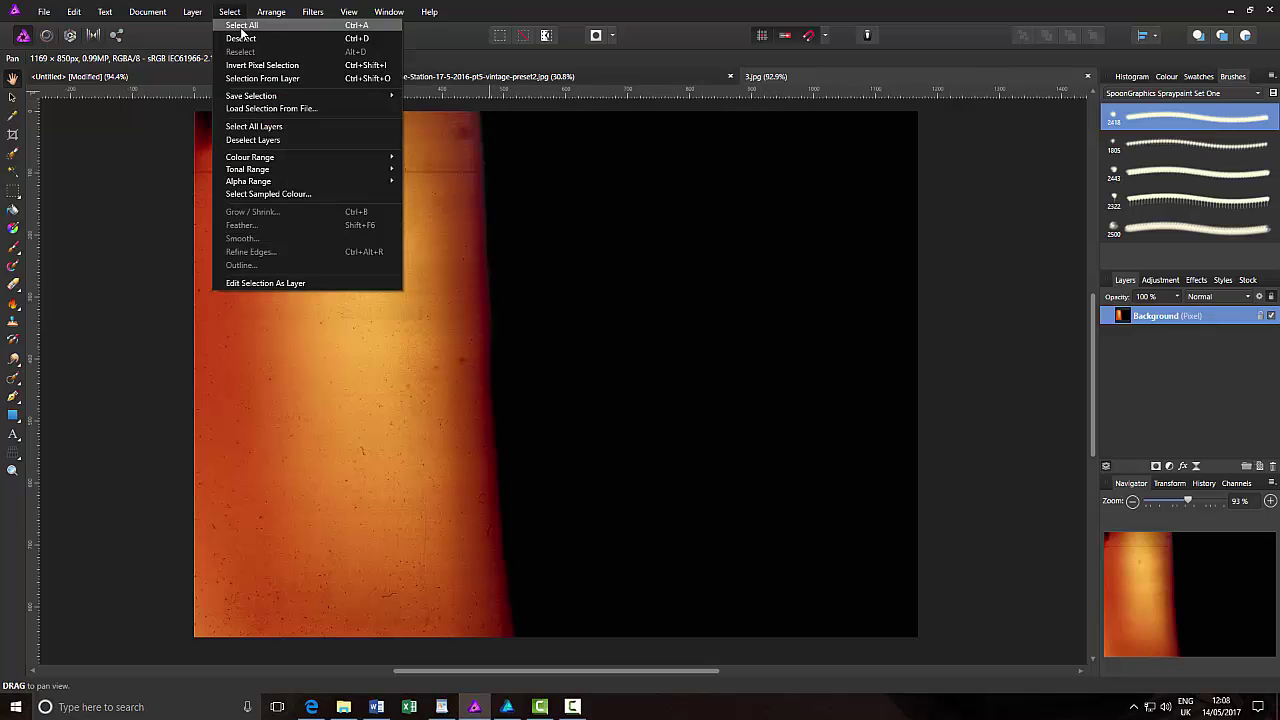
click(242, 25)
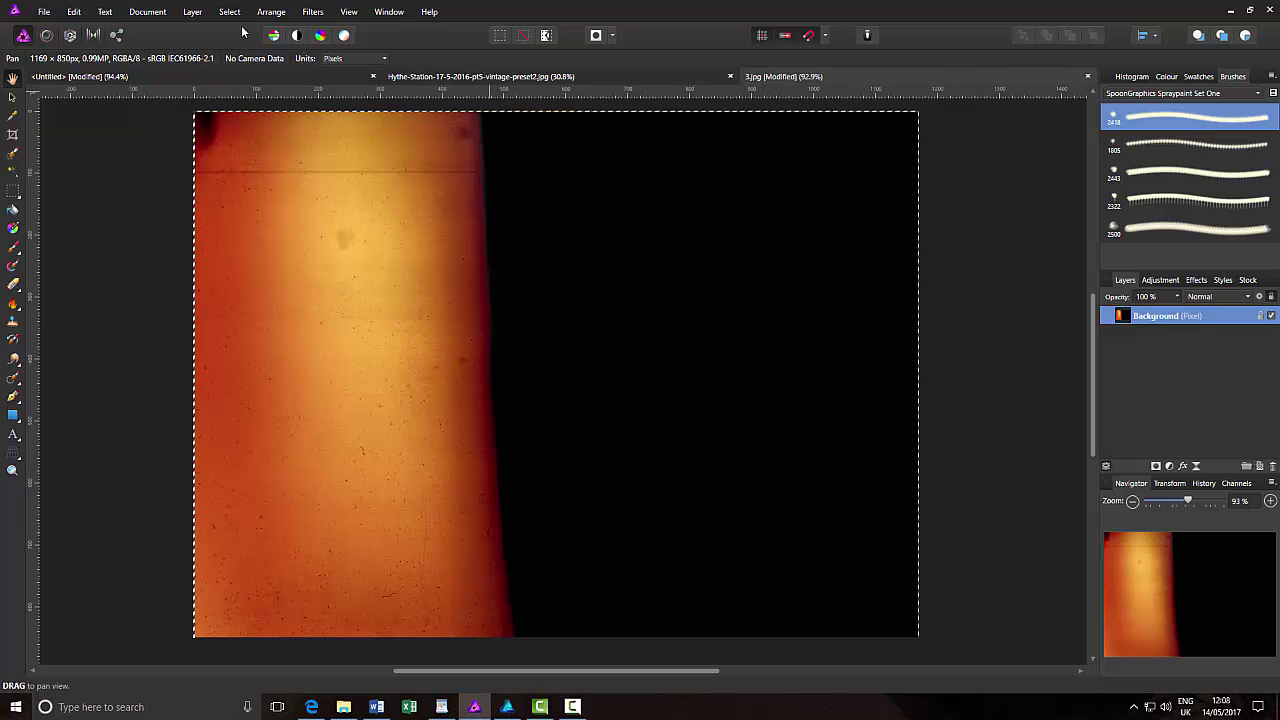
click(74, 12)
click(88, 72)
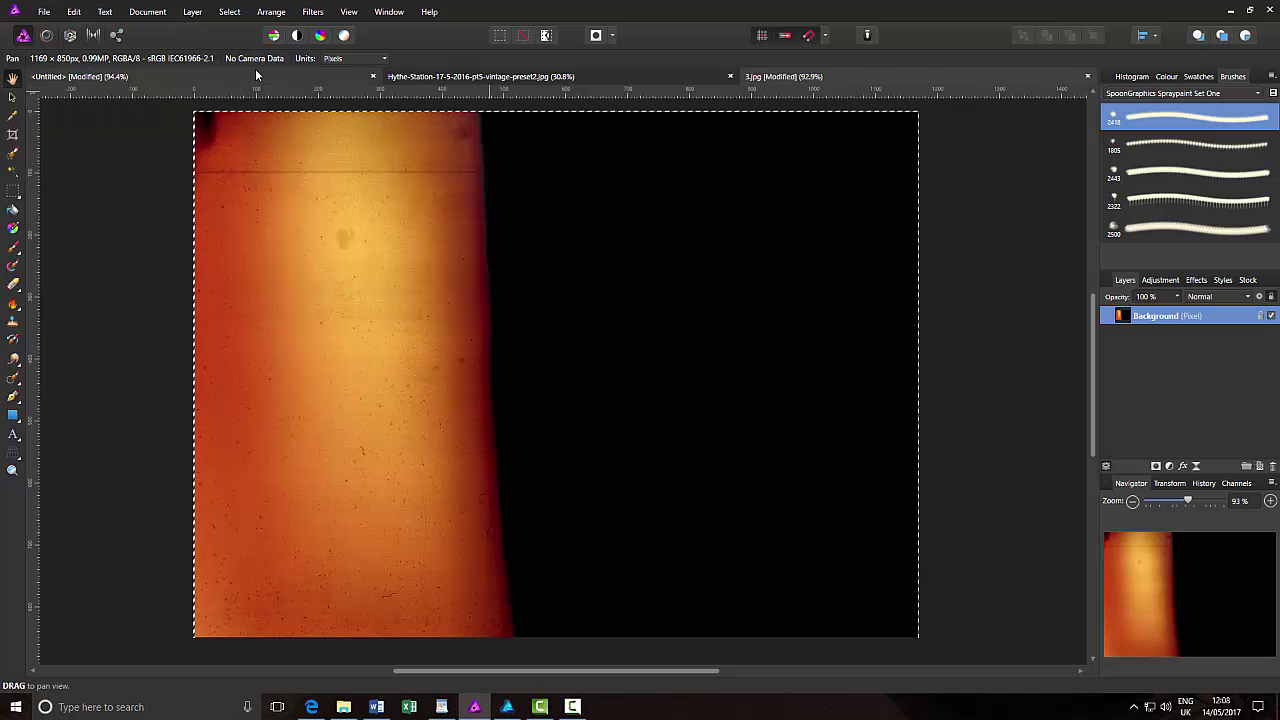
Paste the light leak into the Hythe Station photo as a new layer and enlarge it to cover the whole picture.
click(525, 78)
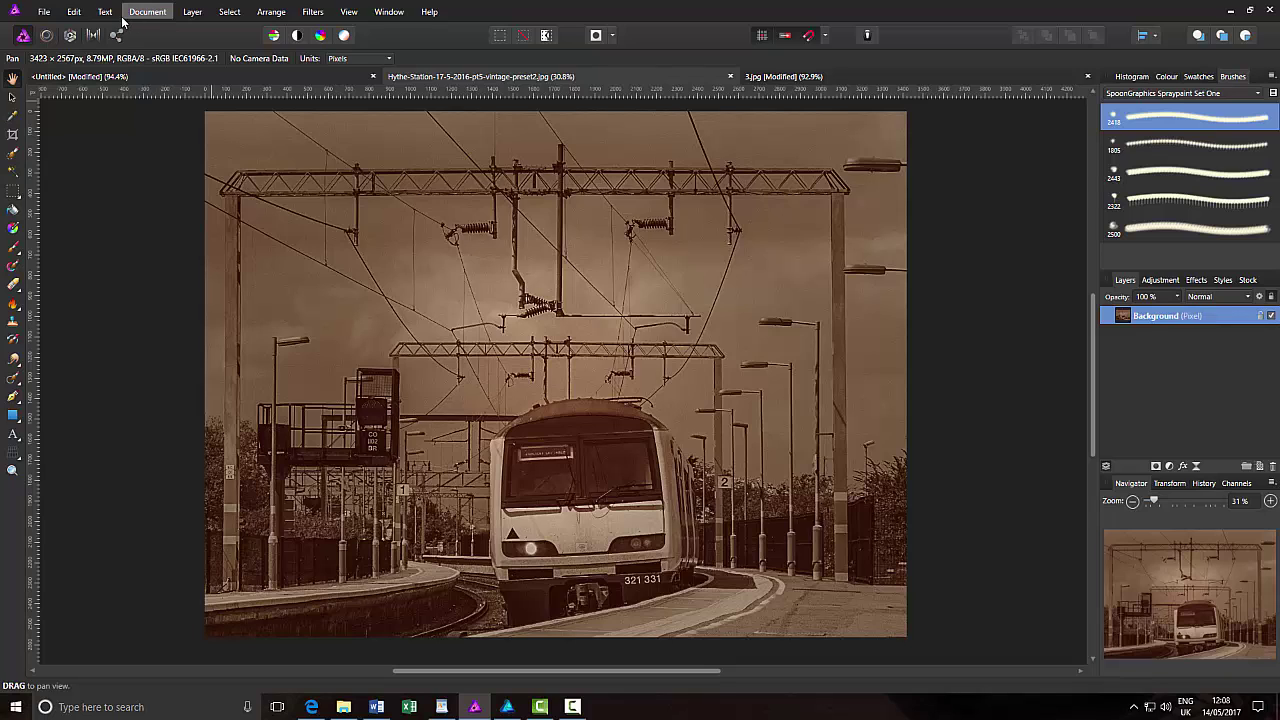
click(75, 12)
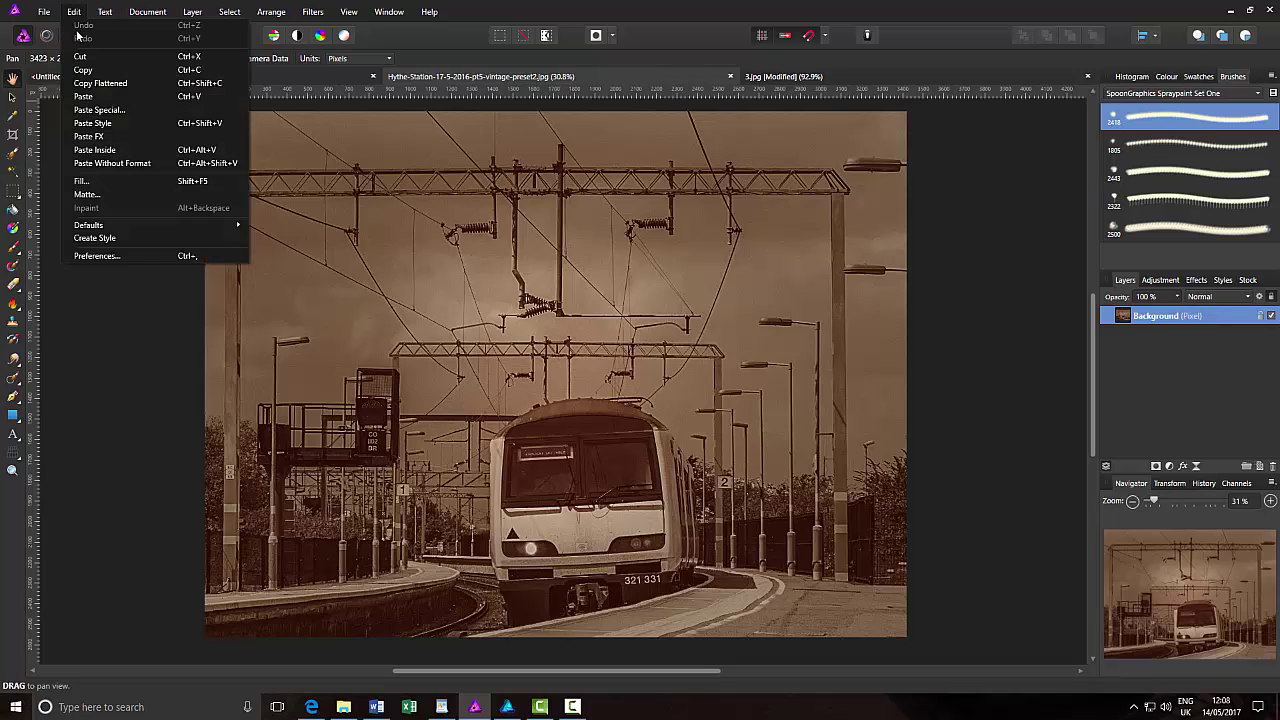
click(94, 96)
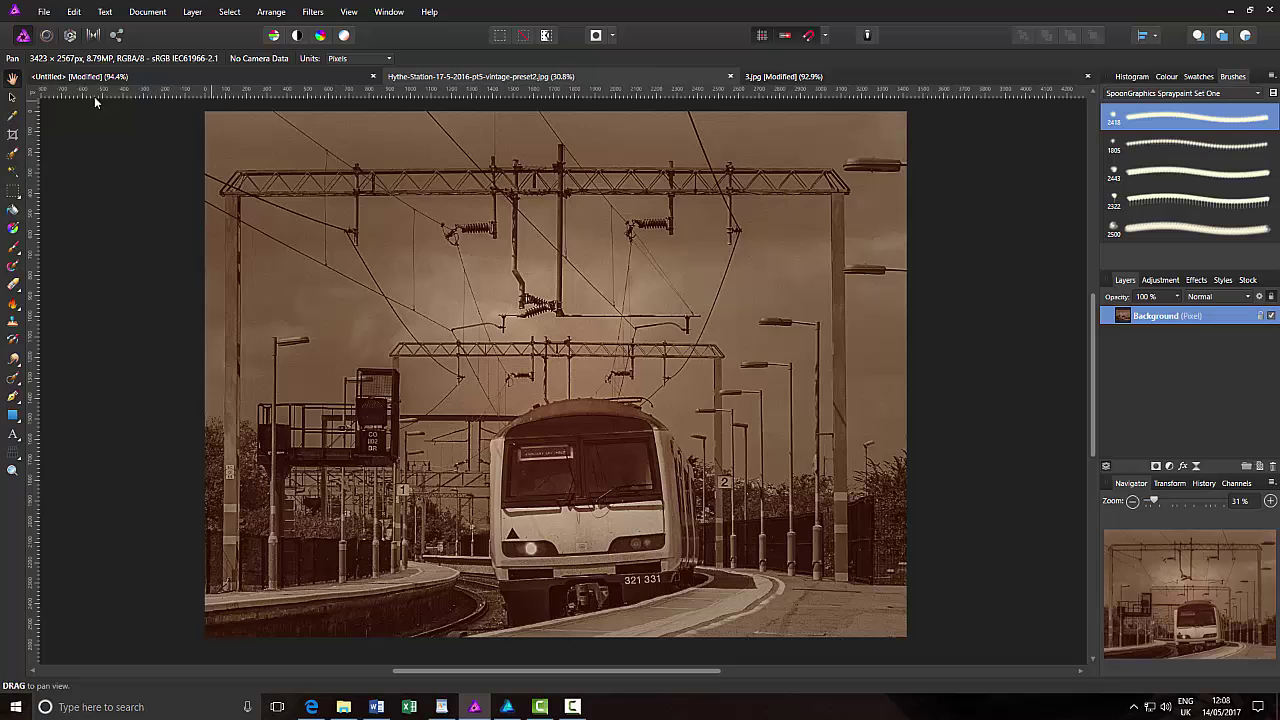
click(13, 97)
drag(443, 285, 933, 629)
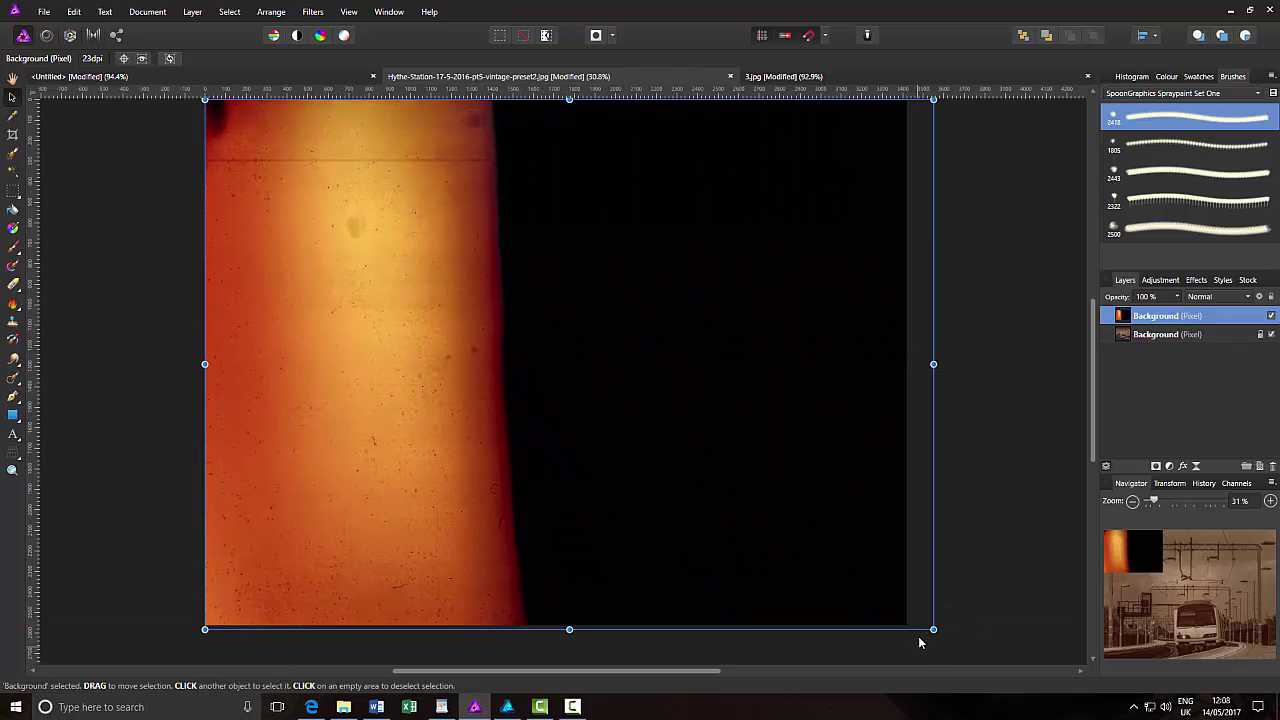
Set the light leak layer's blend mode to Screen over the Hythe Station photo and deselect it.
click(1247, 297)
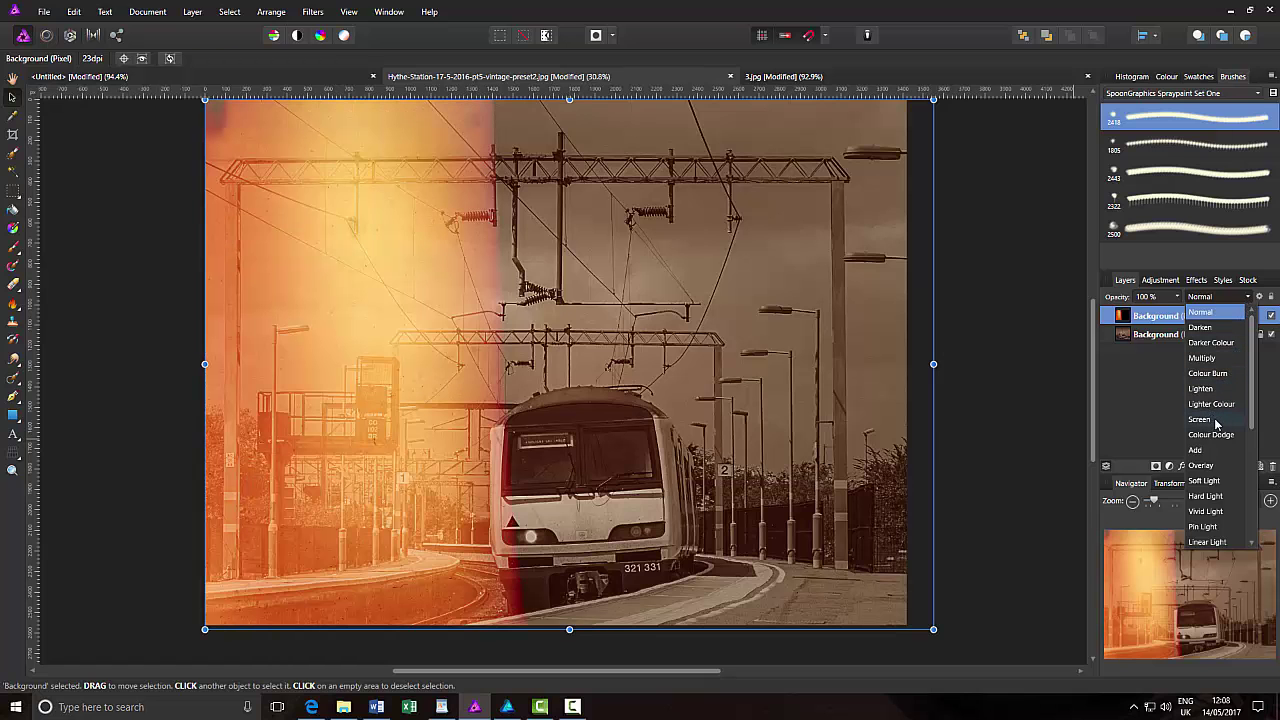
click(1209, 421)
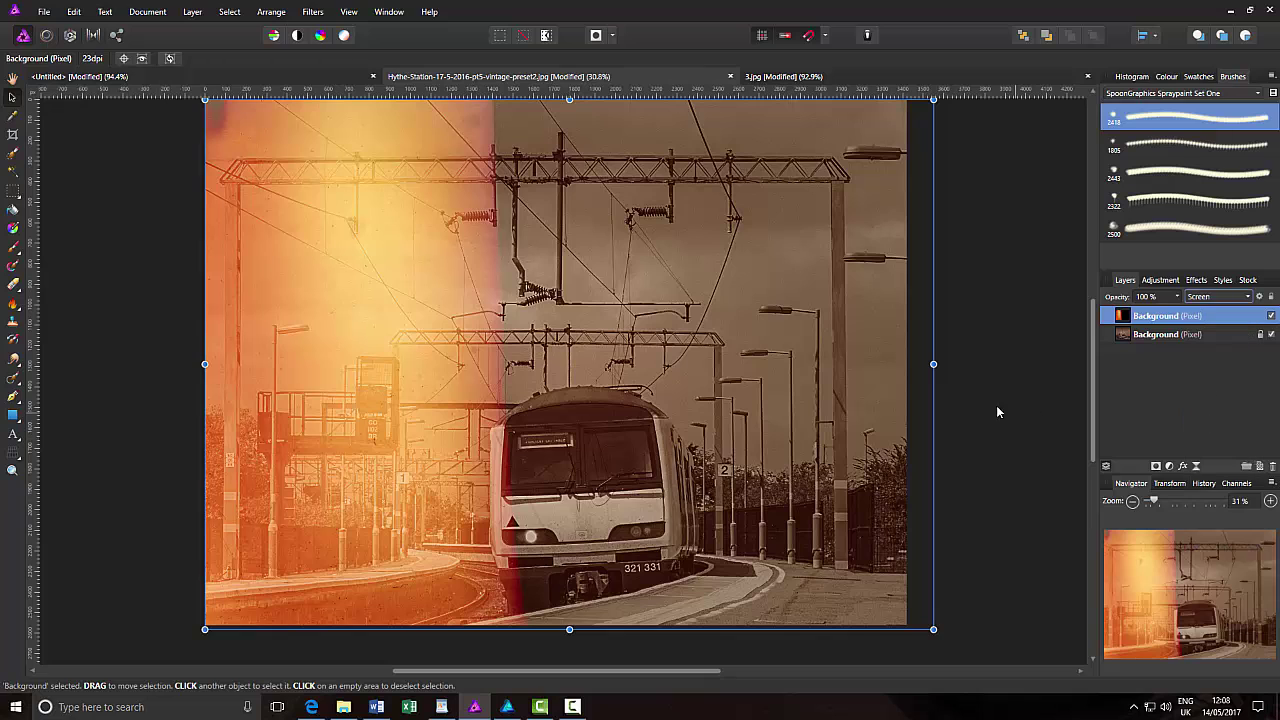
click(1006, 374)
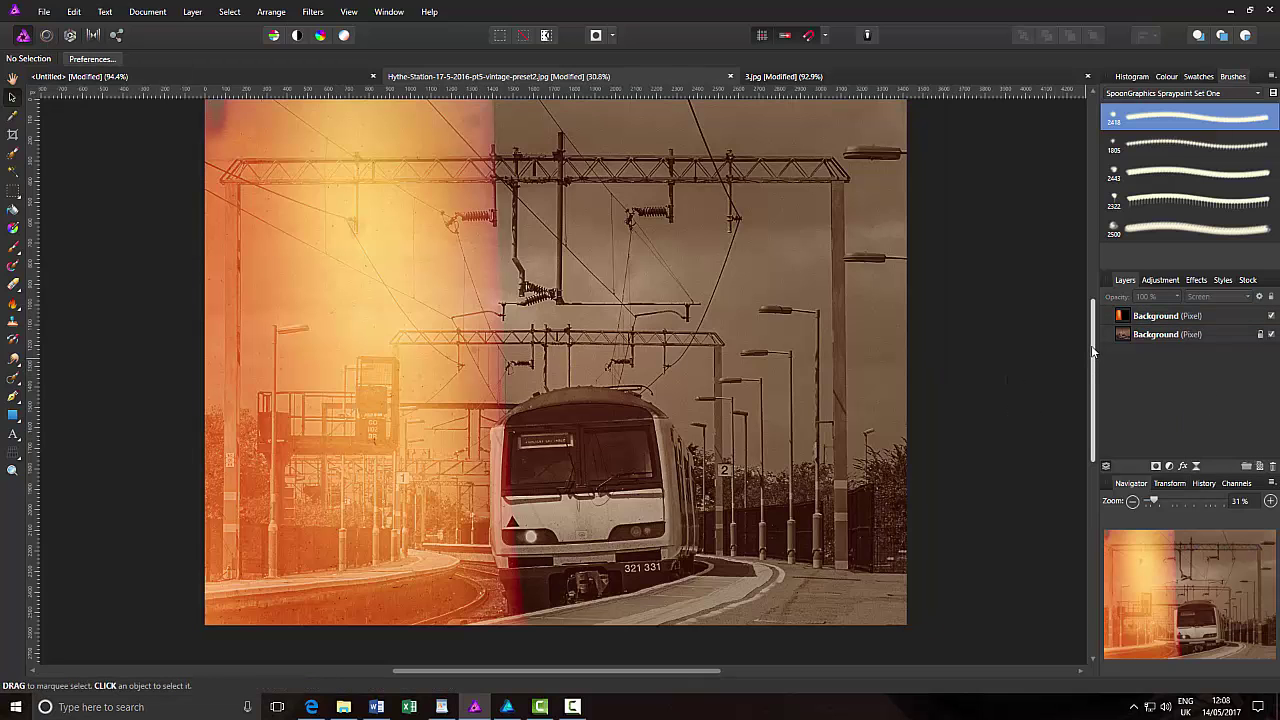
scroll(1093, 350, up, 2)
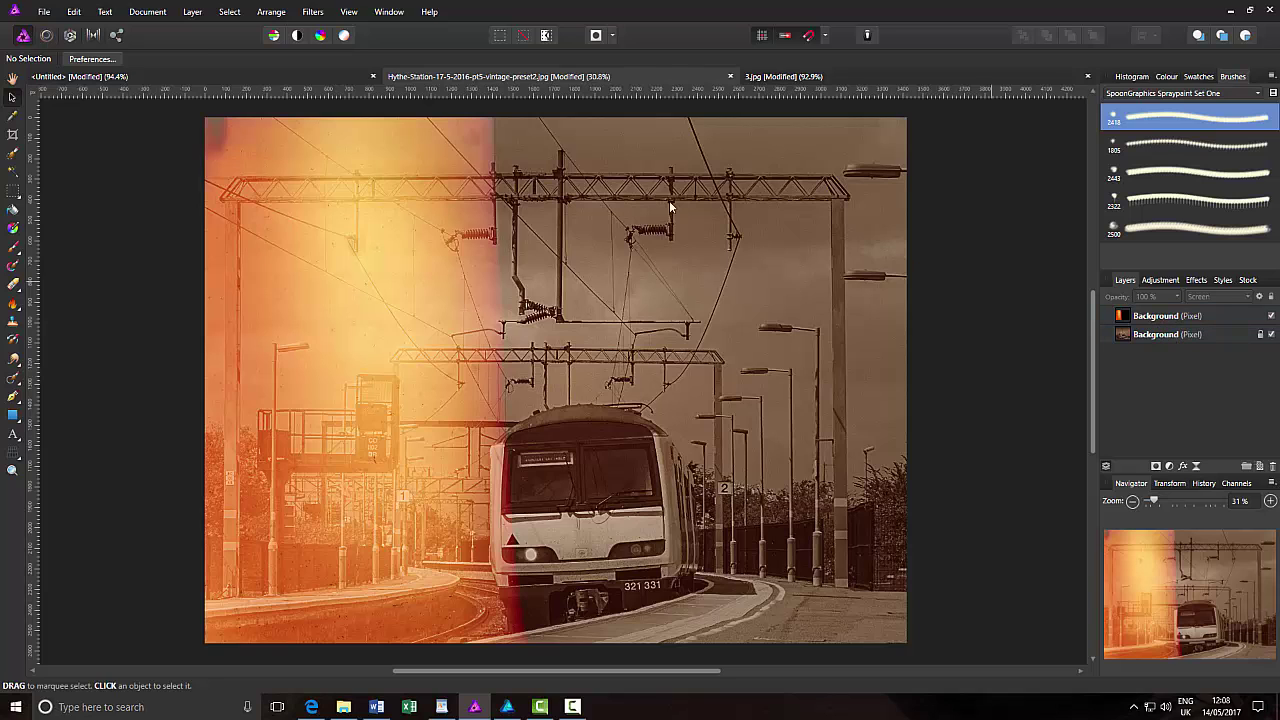
Close the 3.jpg light leak document without saving its changes.
click(755, 78)
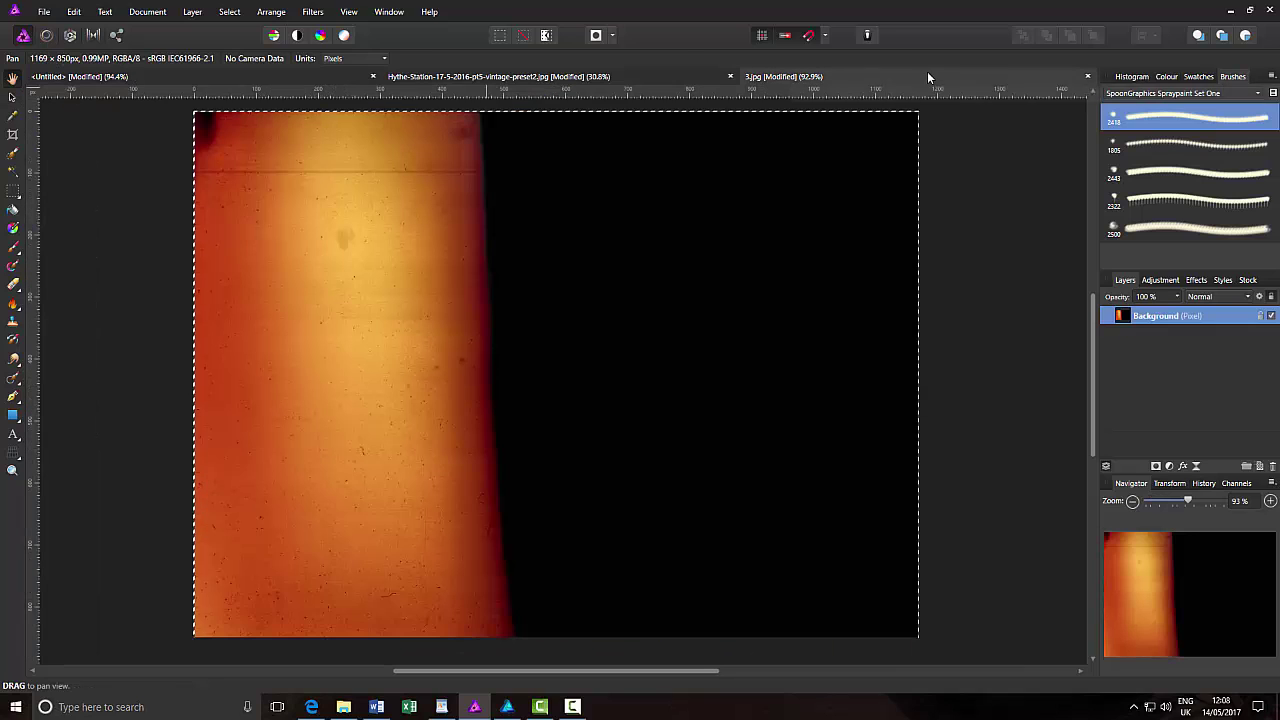
click(1088, 76)
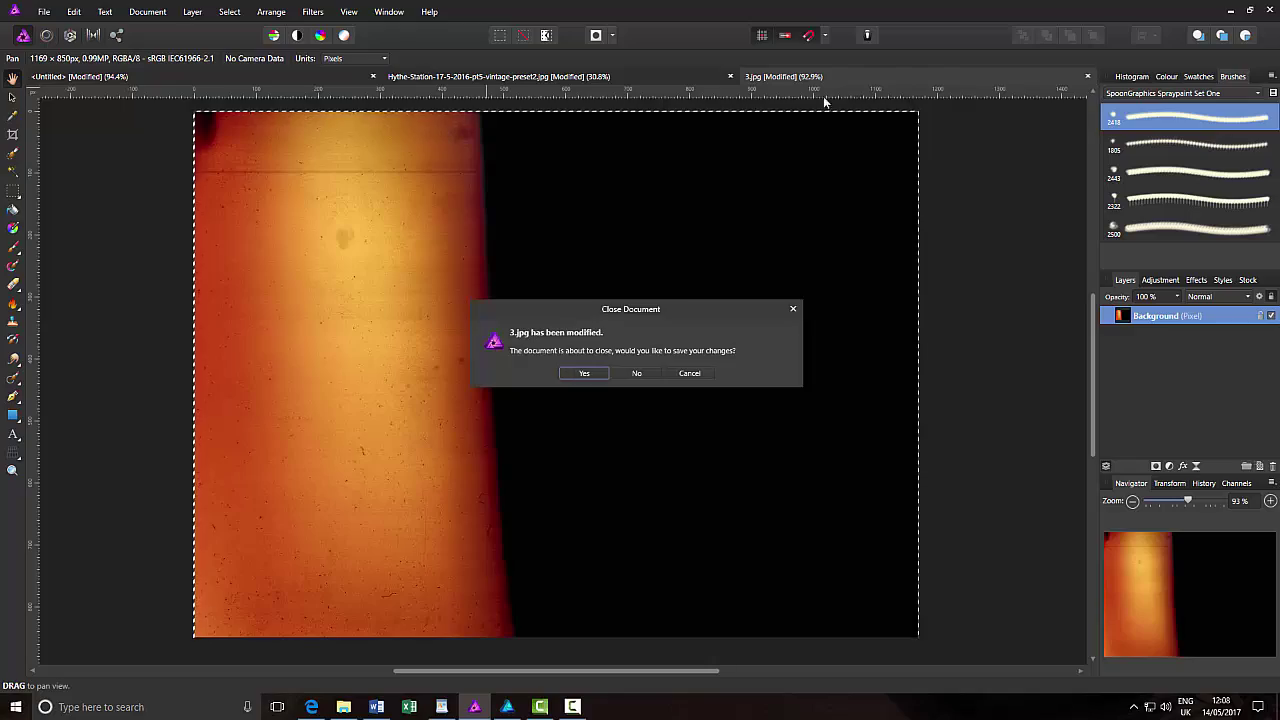
click(644, 374)
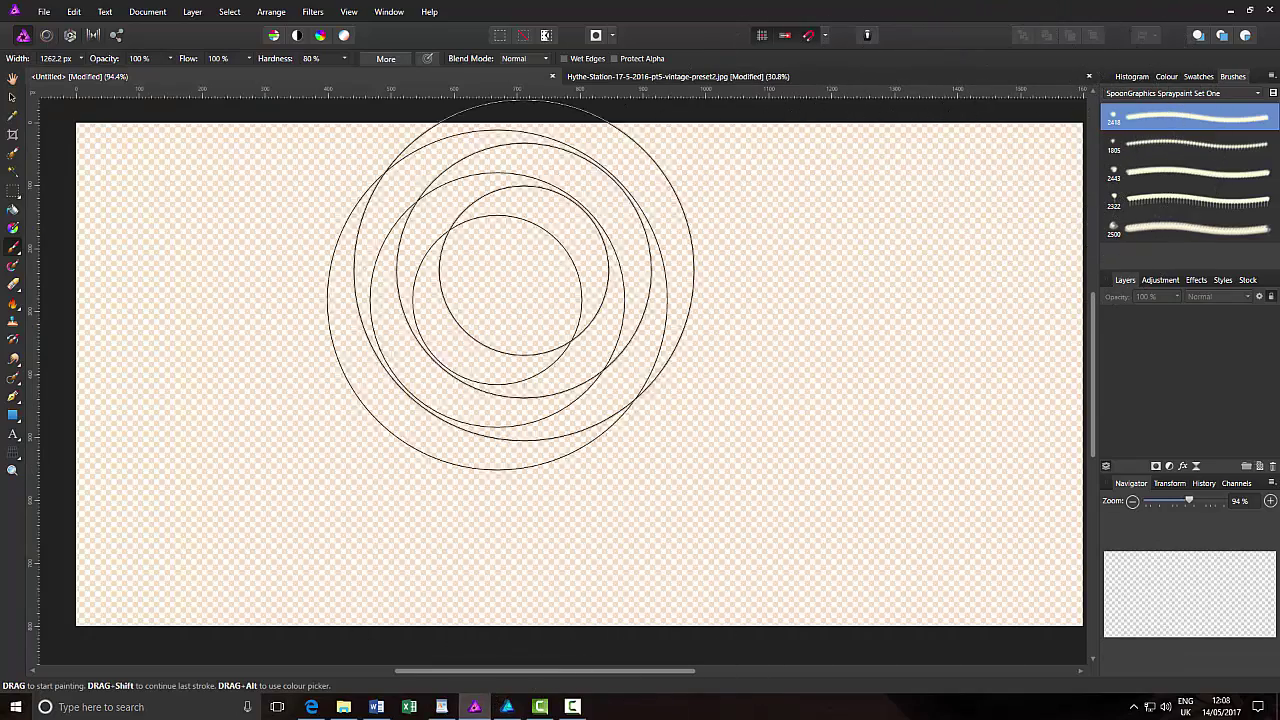
From the bundle's Vectors > Christmas Sketch Vectors folder in File Explorer, open Christmas-Sketch-Vectors.jpg in Affinity Photo.
click(343, 707)
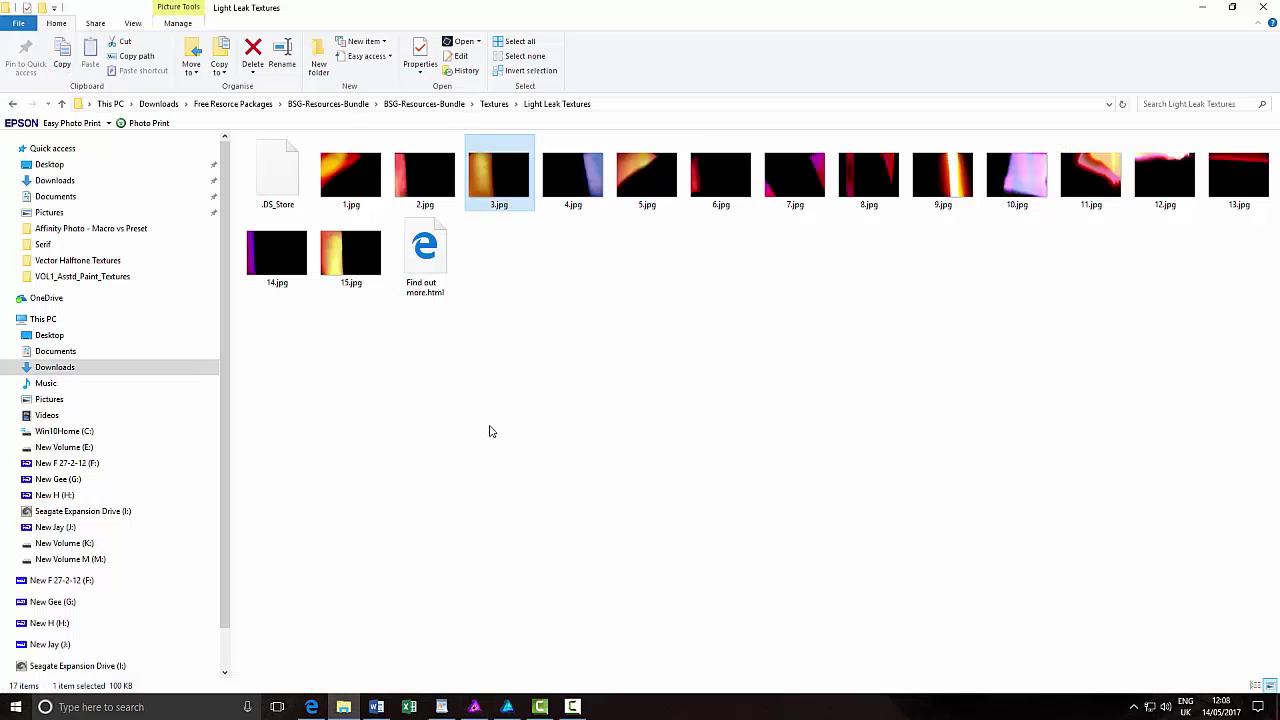
click(425, 104)
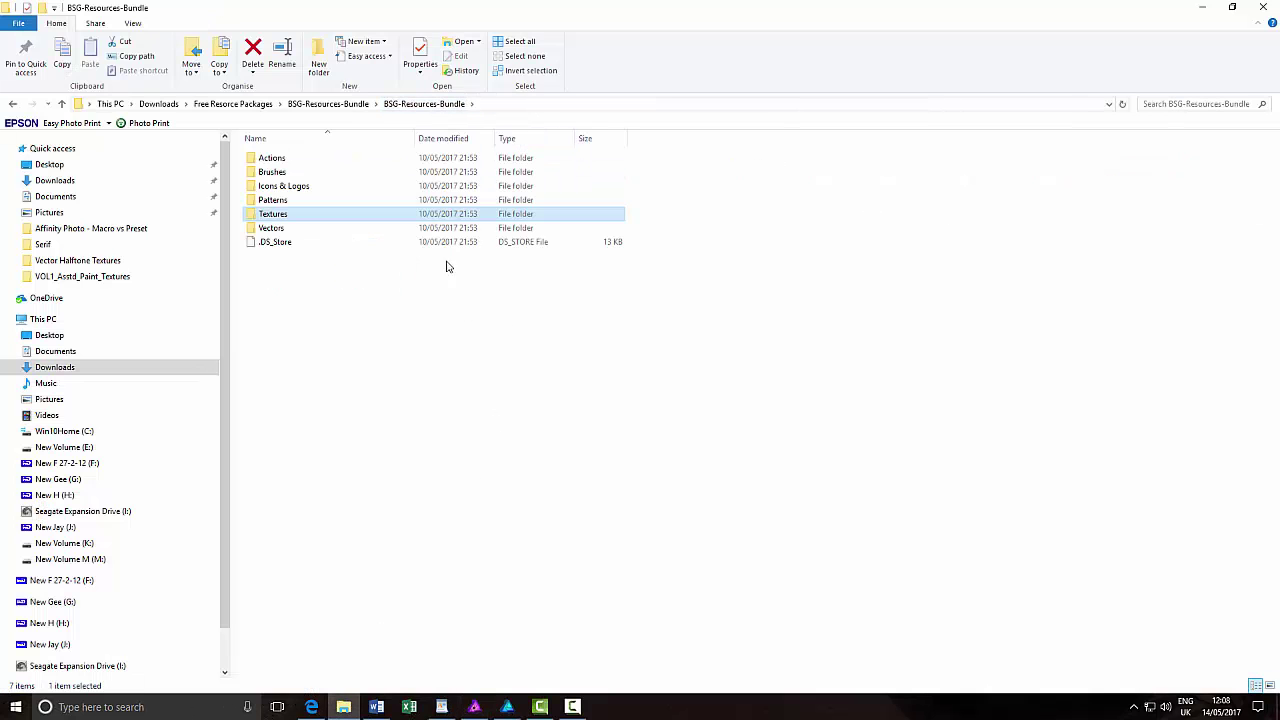
double_click(266, 229)
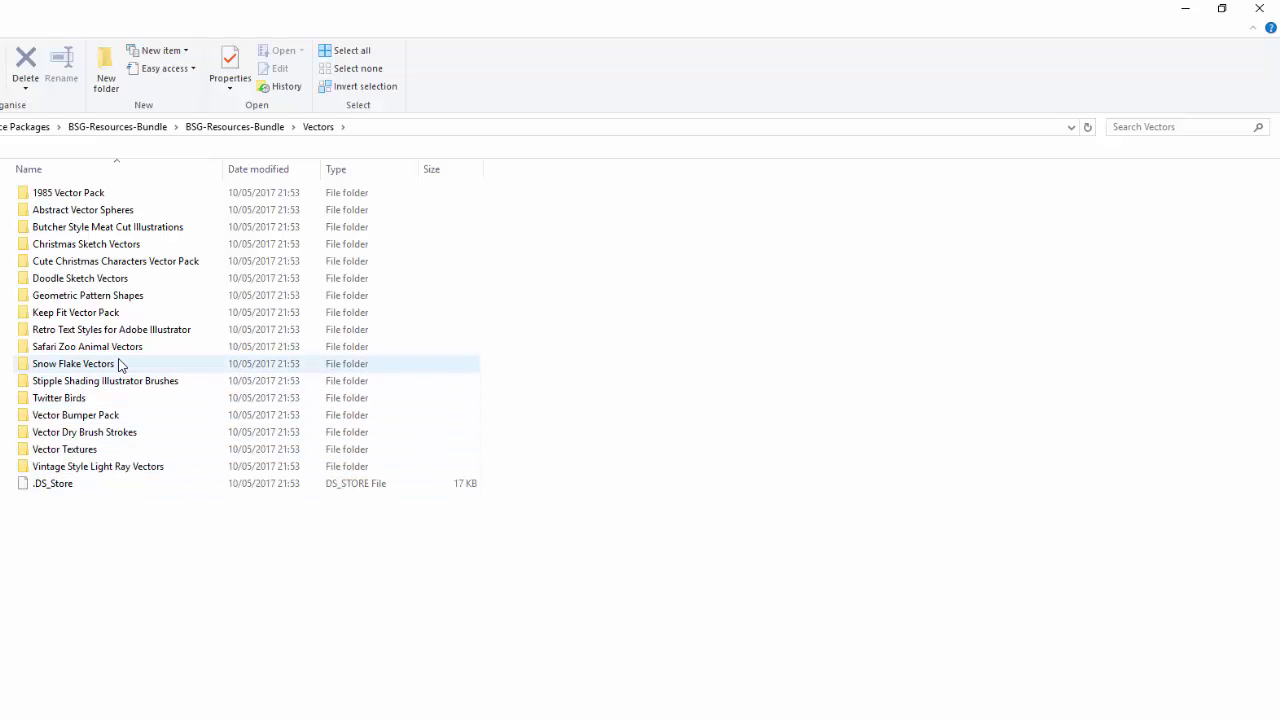
double_click(69, 245)
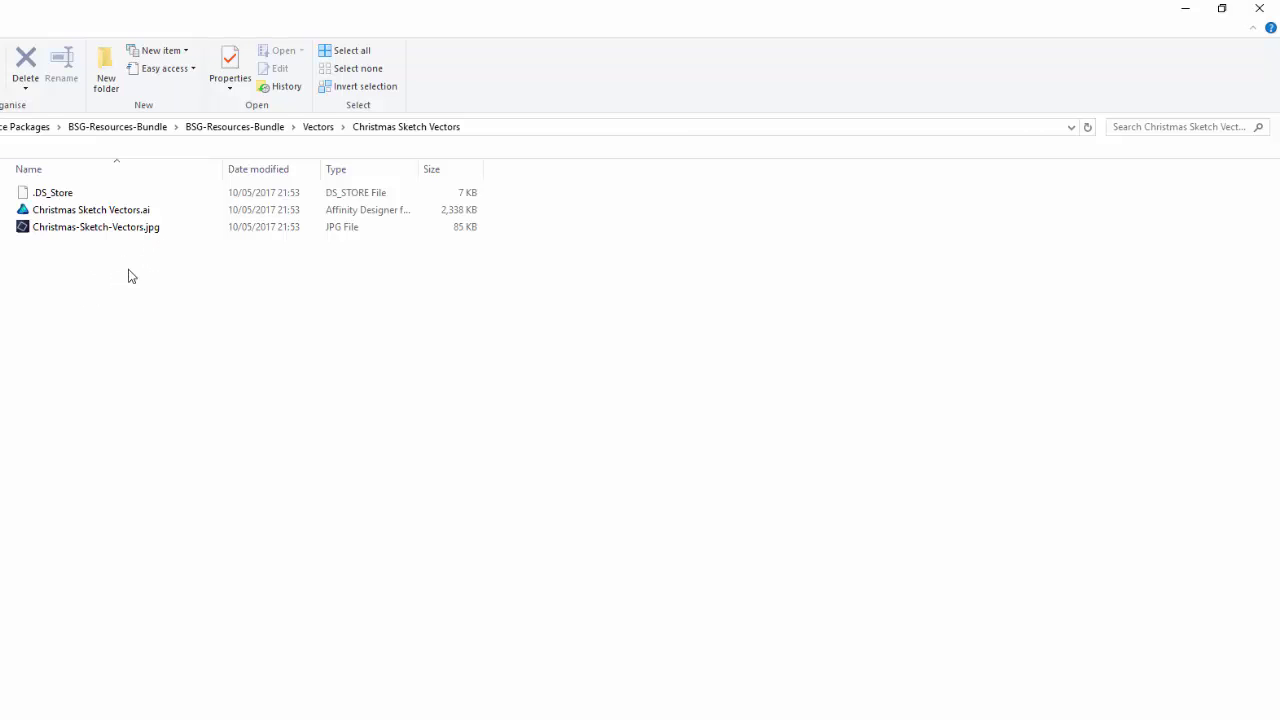
right_click(81, 229)
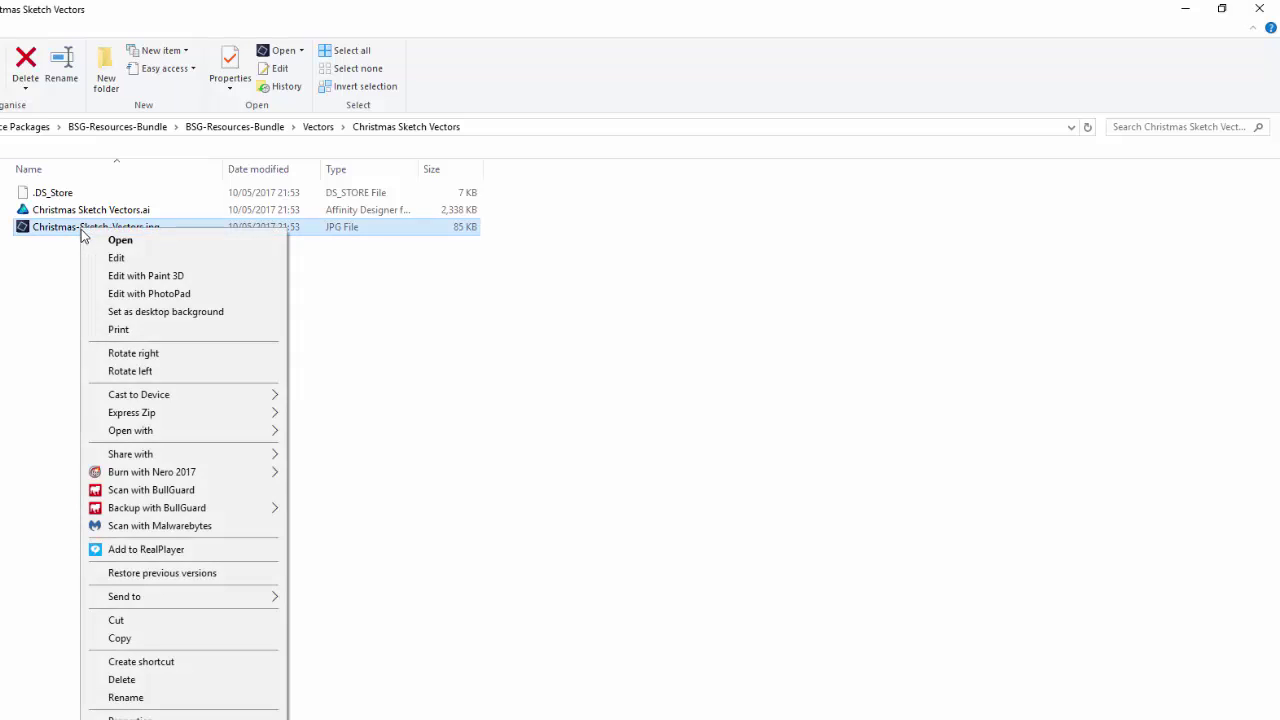
mouse_move(268, 432)
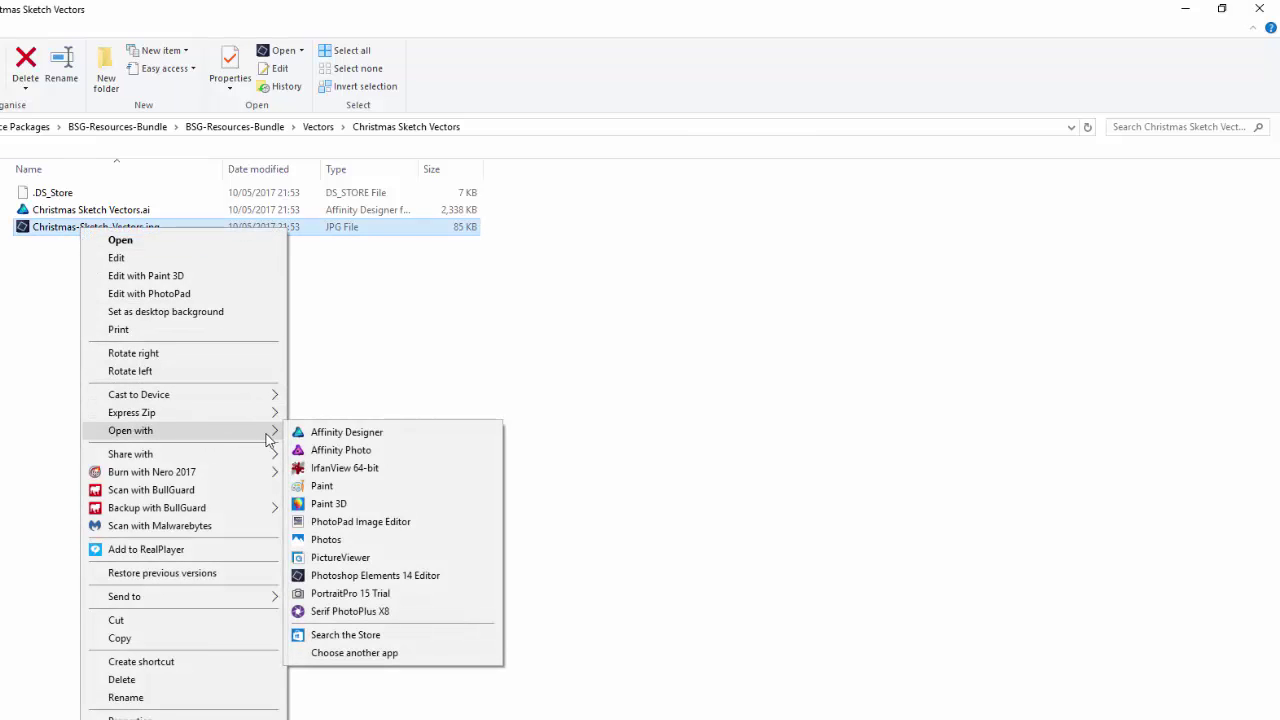
click(330, 449)
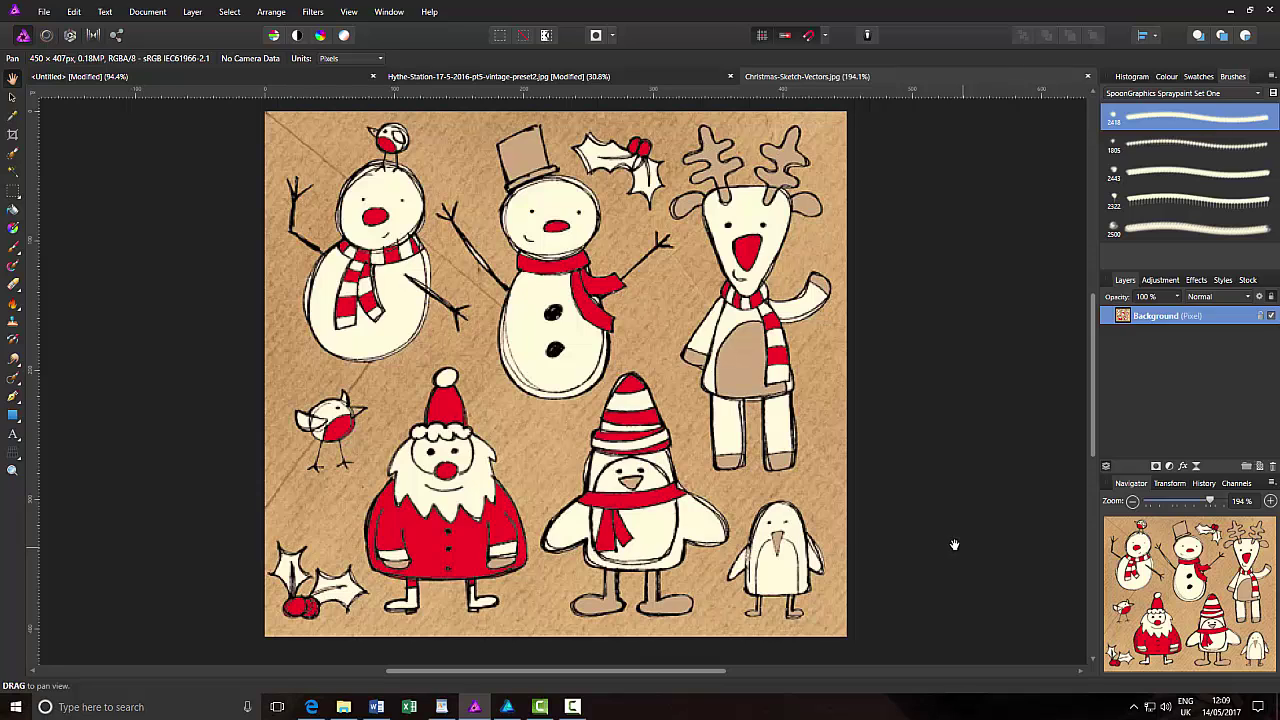
From the Cute Christmas Characters Vector Pack folder in File Explorer, open Christmas Vector Character Pack.ai in Affinity Designer, loading all pages with estimated DPI.
mouse_move(475, 714)
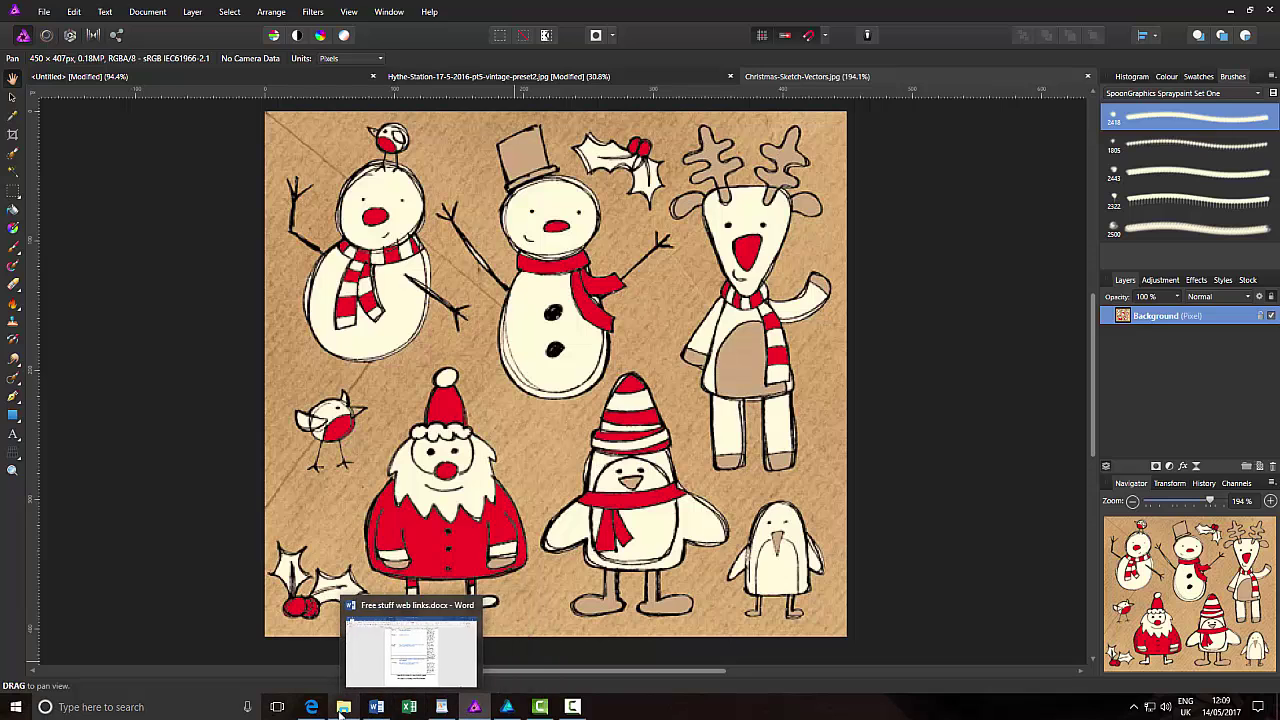
click(343, 650)
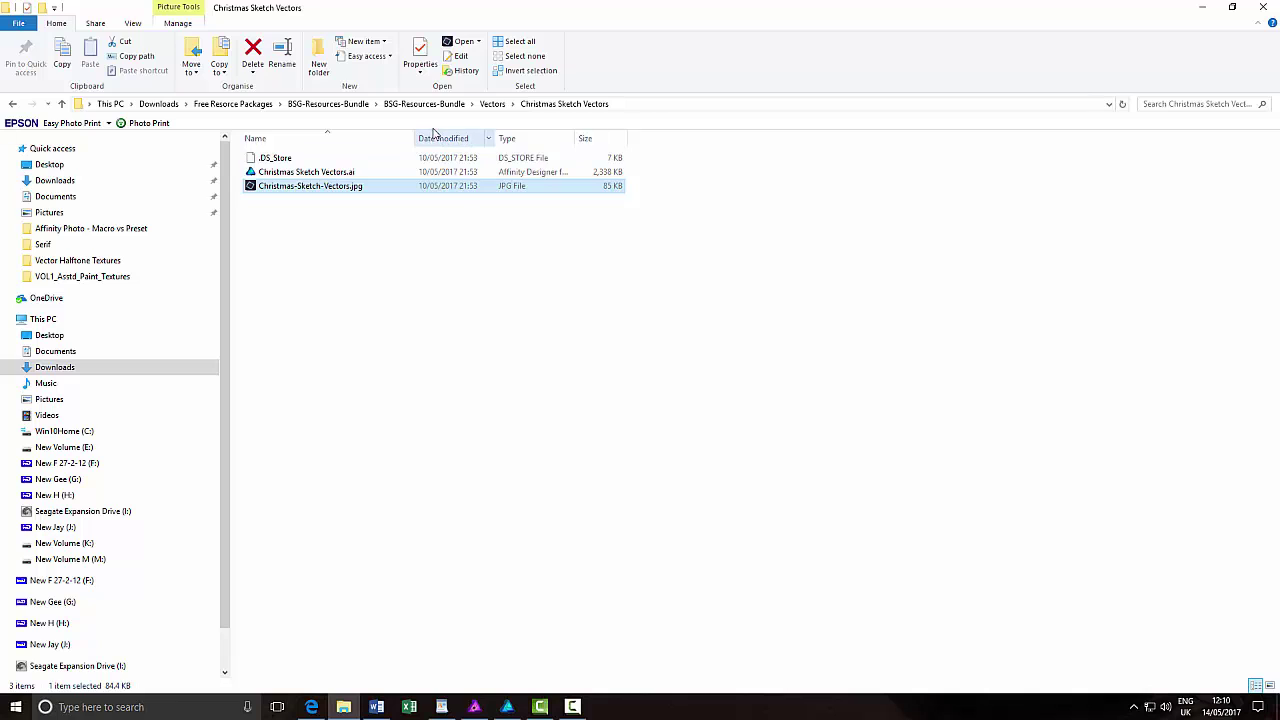
click(493, 104)
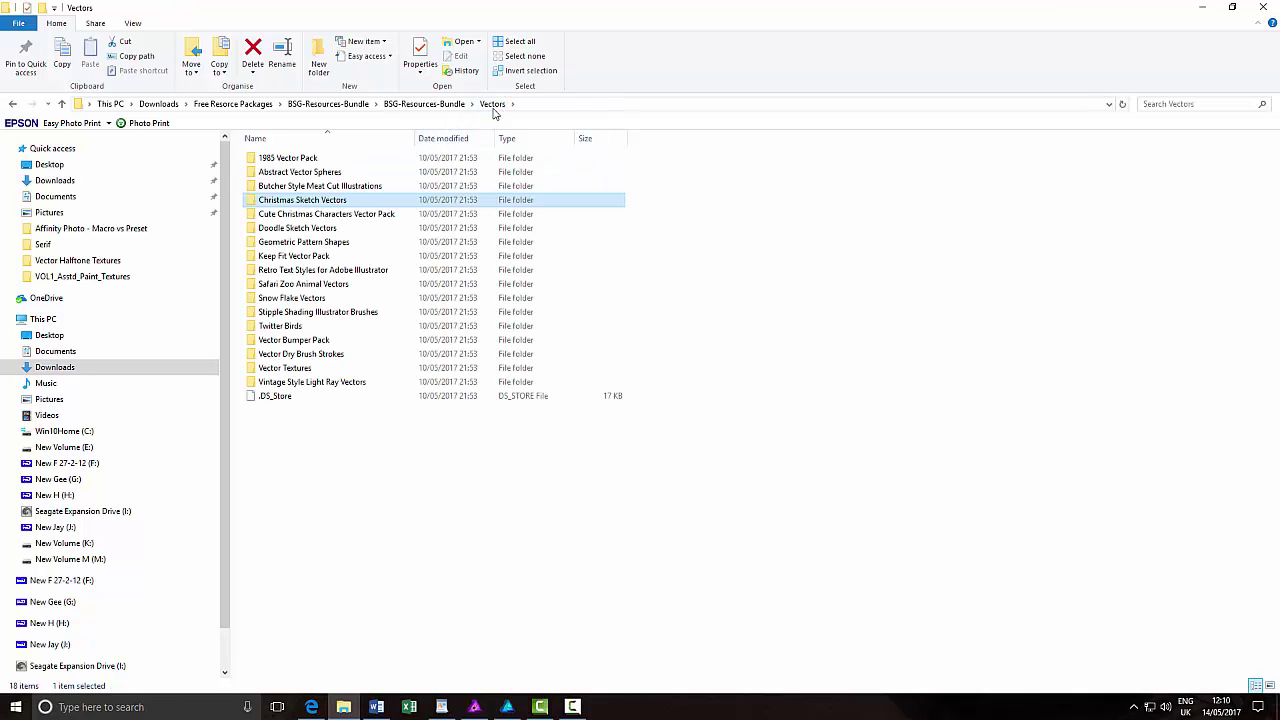
double_click(284, 216)
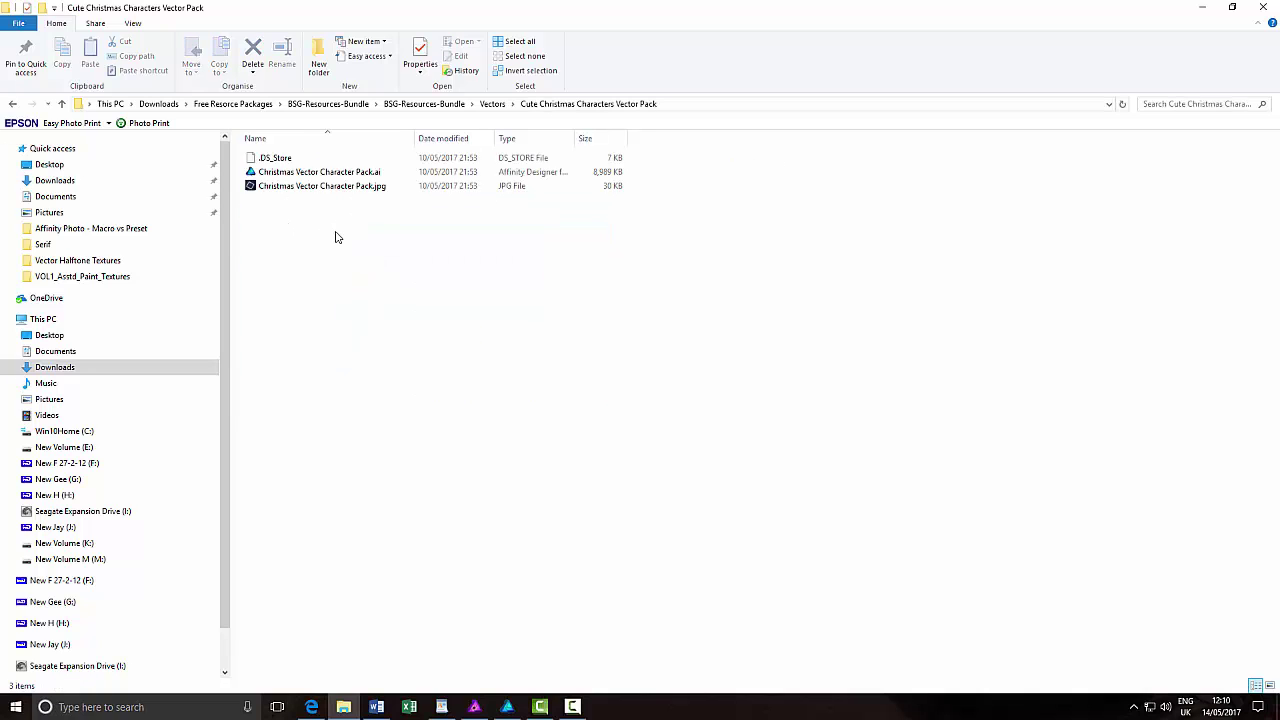
right_click(352, 171)
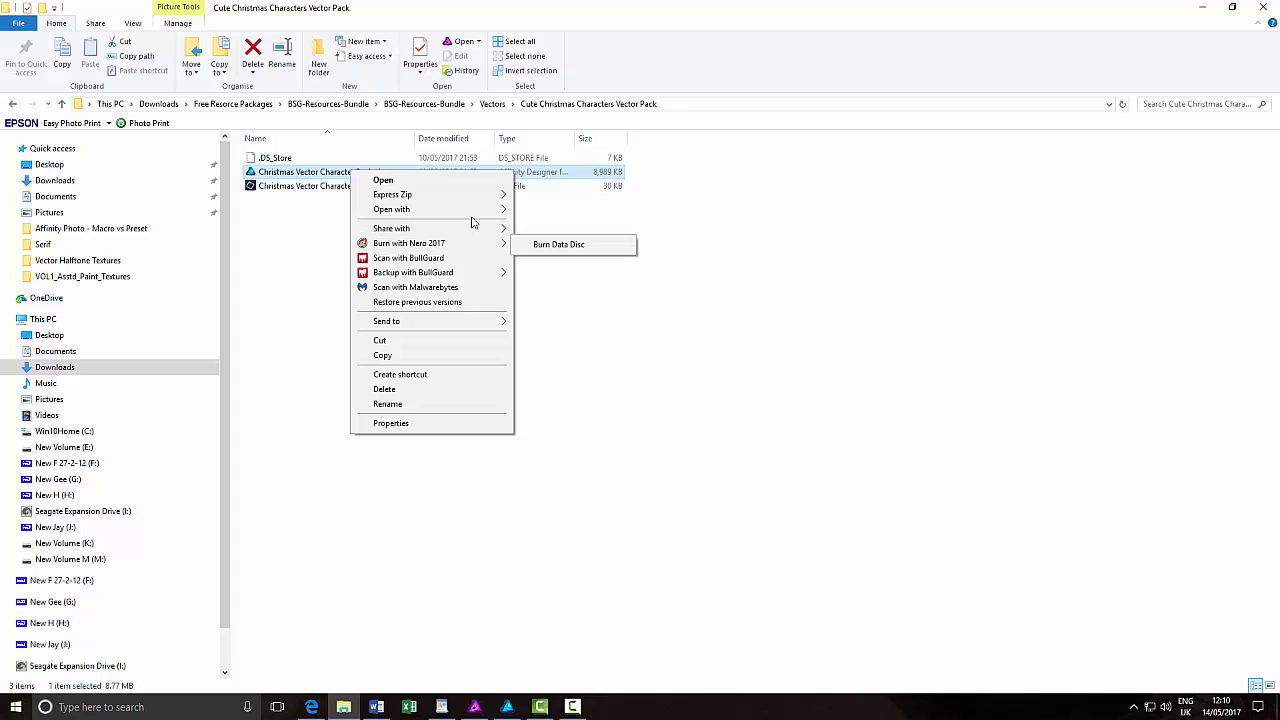
mouse_move(490, 216)
click(552, 212)
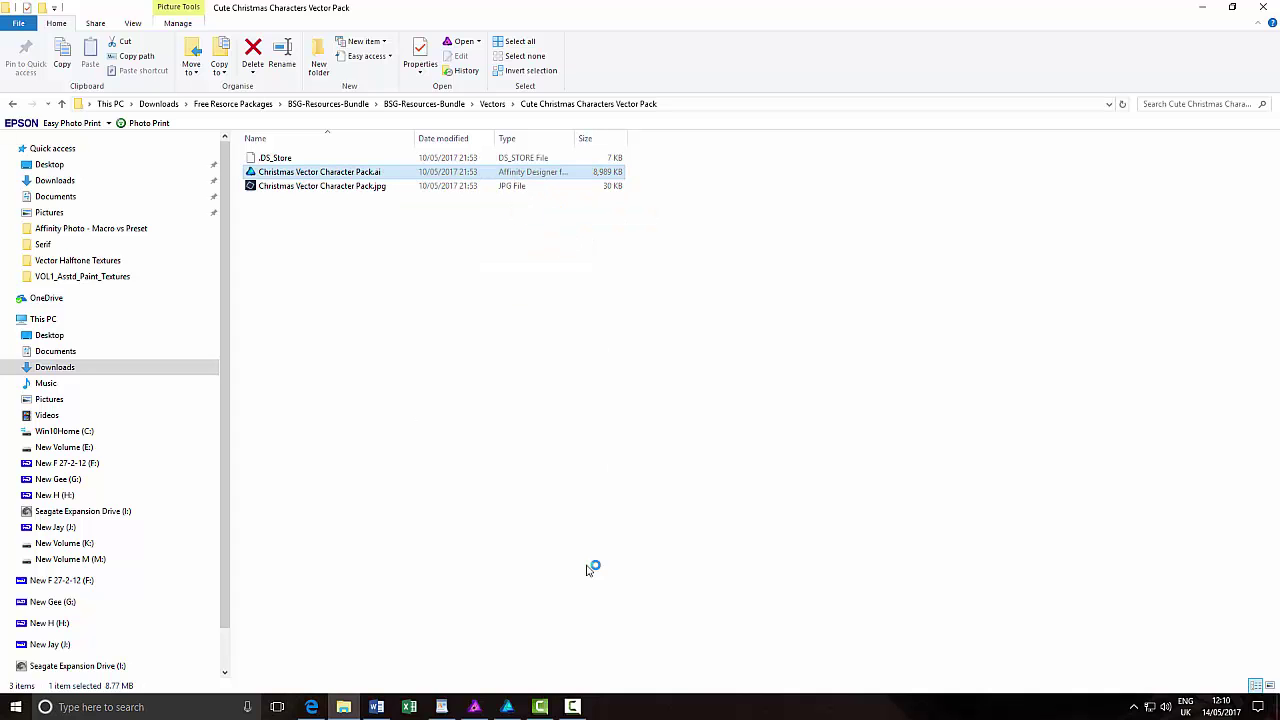
click(508, 708)
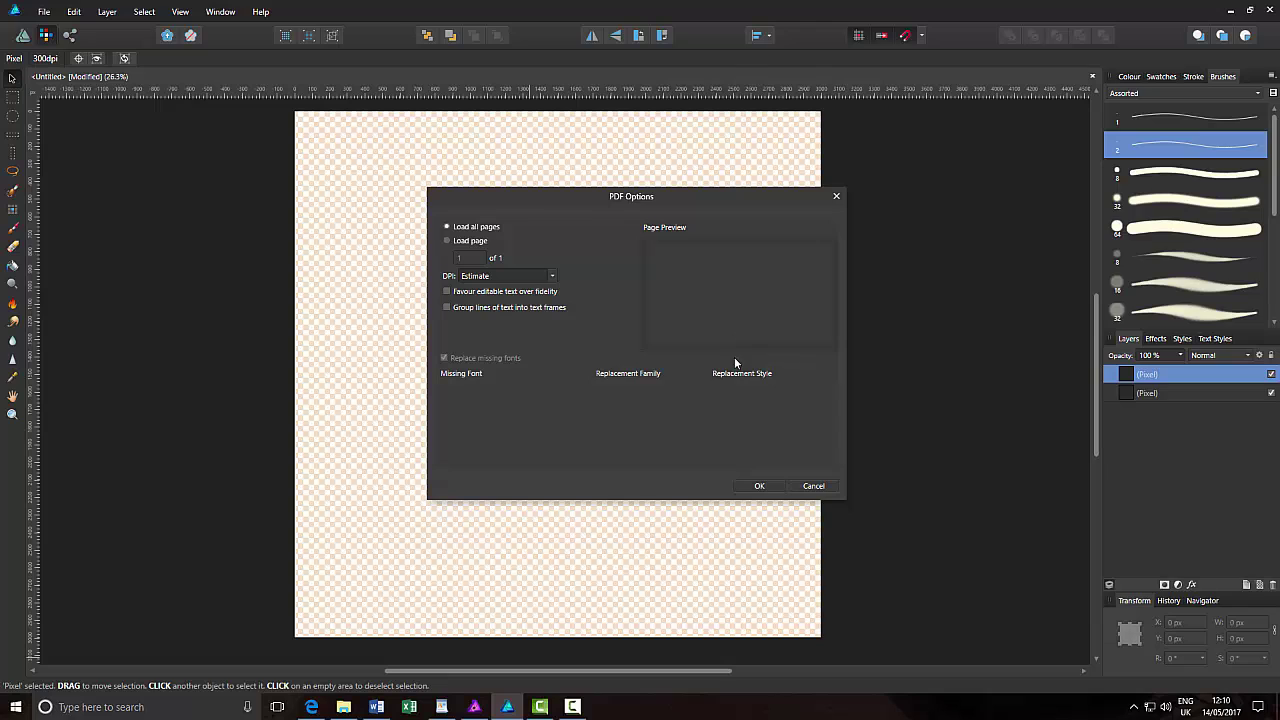
click(760, 488)
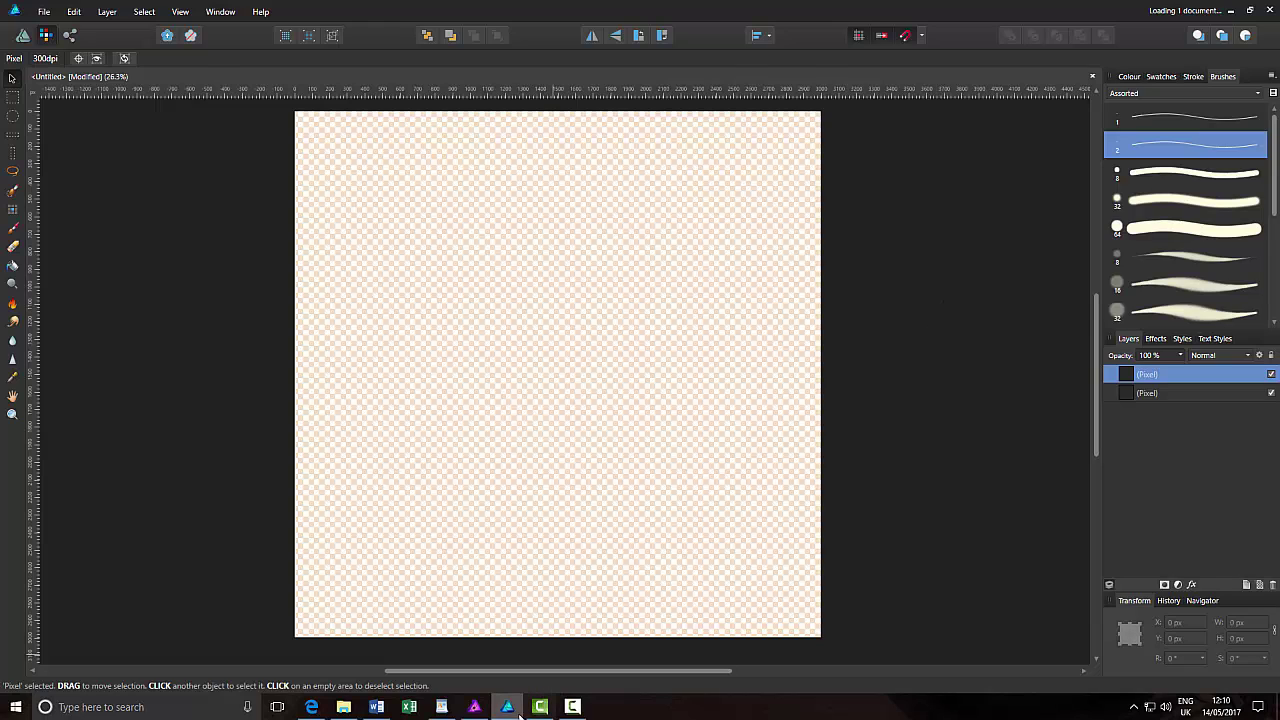
From the Safari Zoo Animal Vectors folder in File Explorer, open Safari-Zoo-Animals.eps in Affinity Photo.
mouse_move(478, 710)
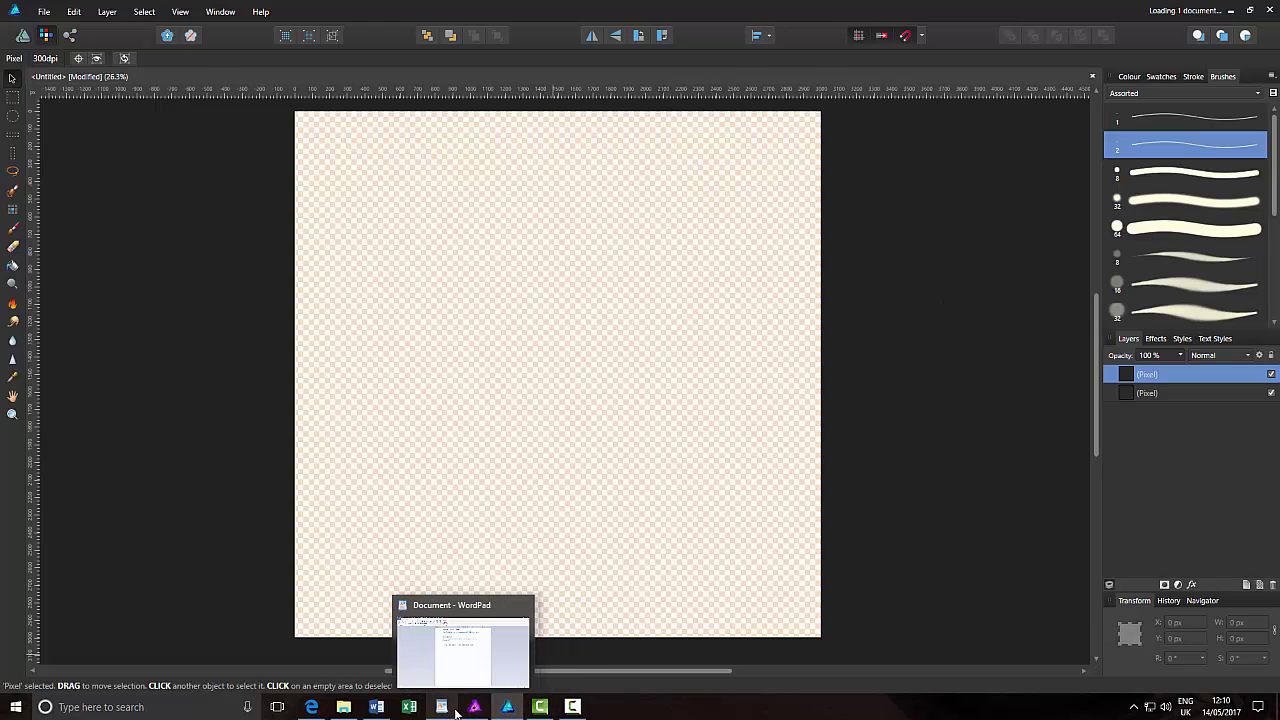
click(351, 715)
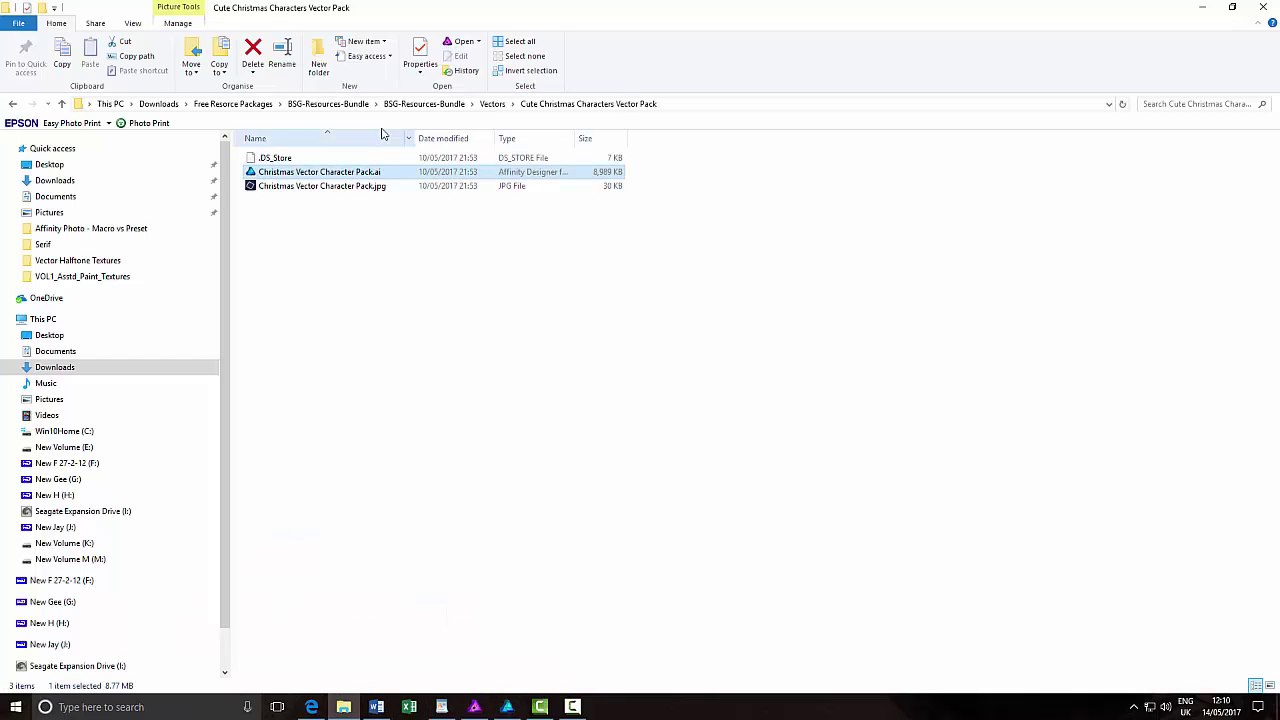
click(492, 104)
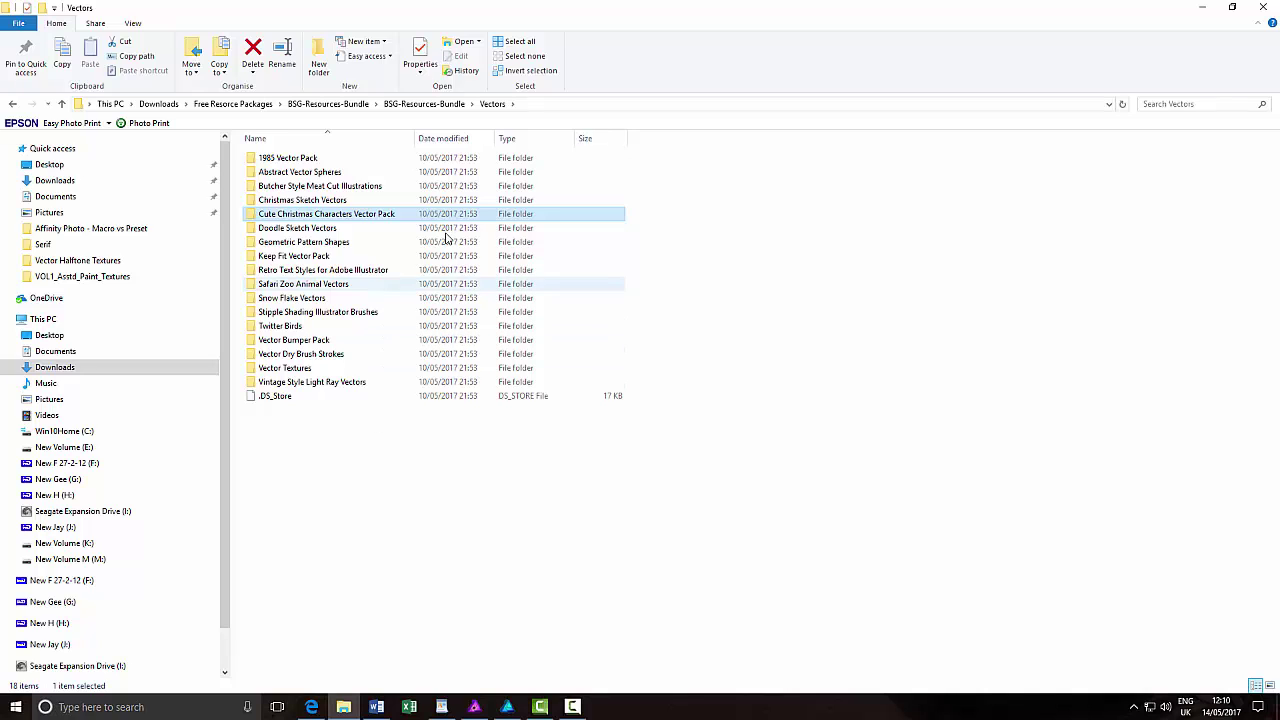
click(306, 289)
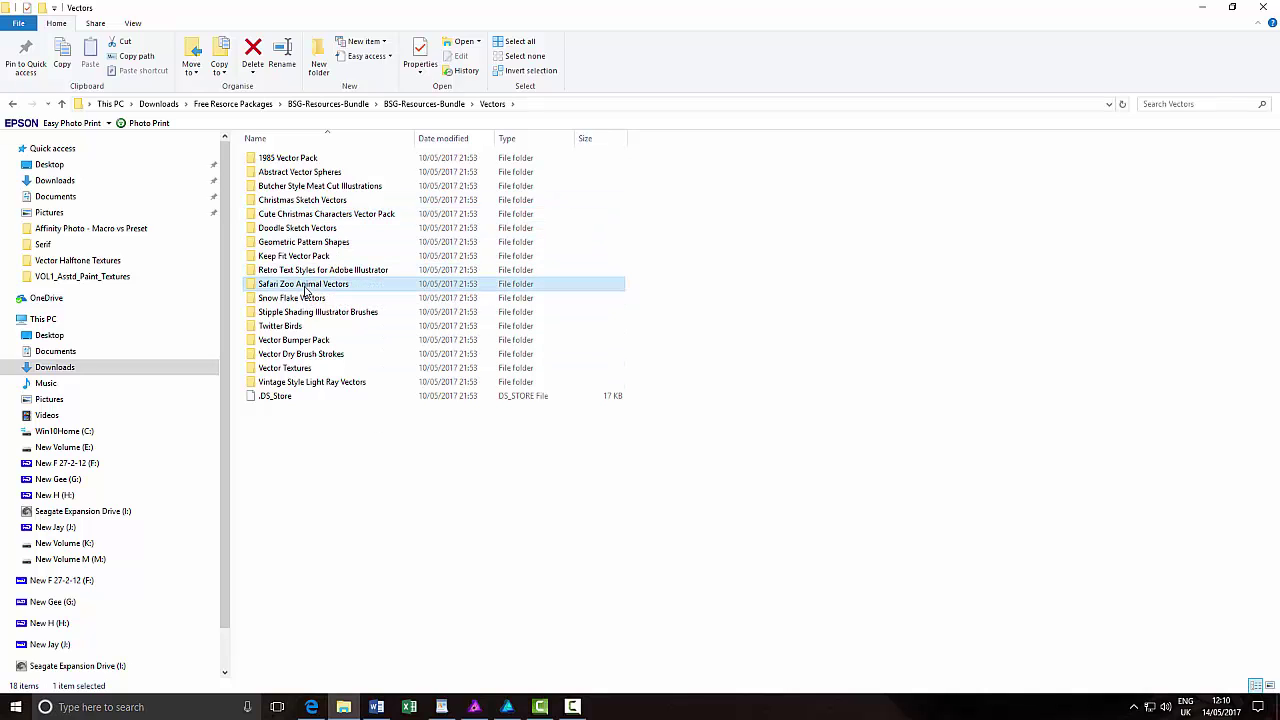
double_click(306, 287)
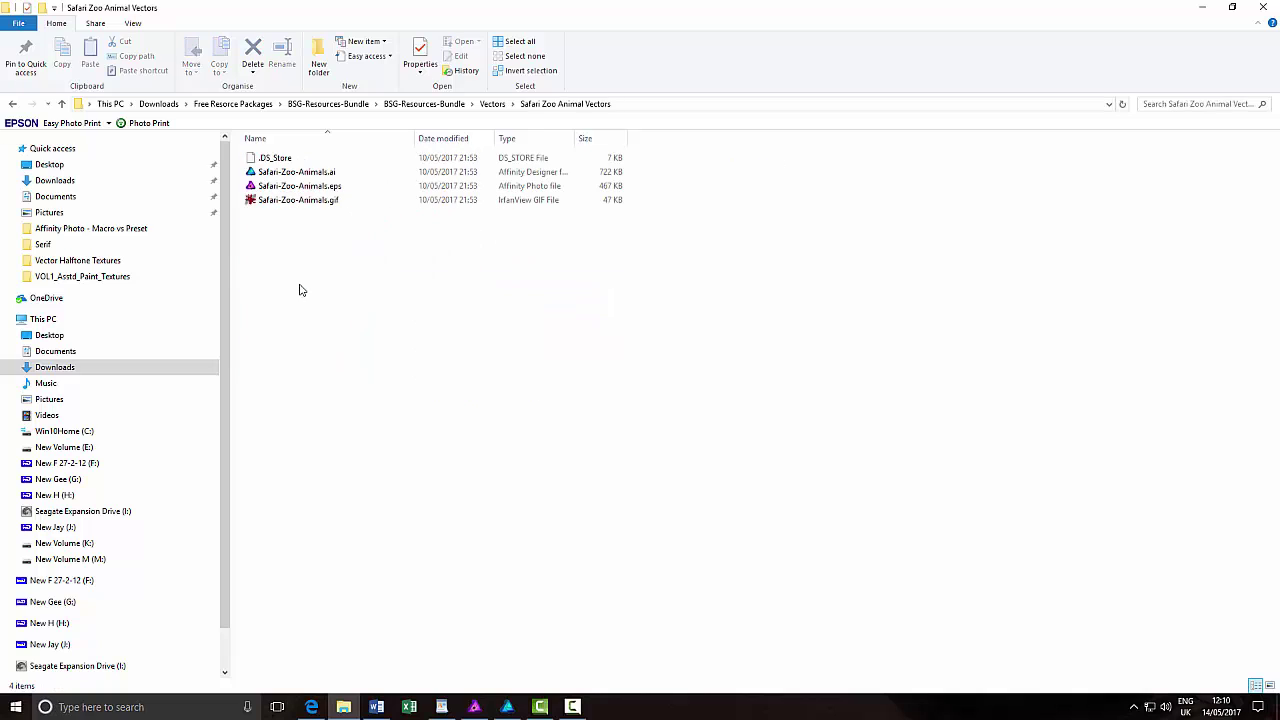
right_click(290, 191)
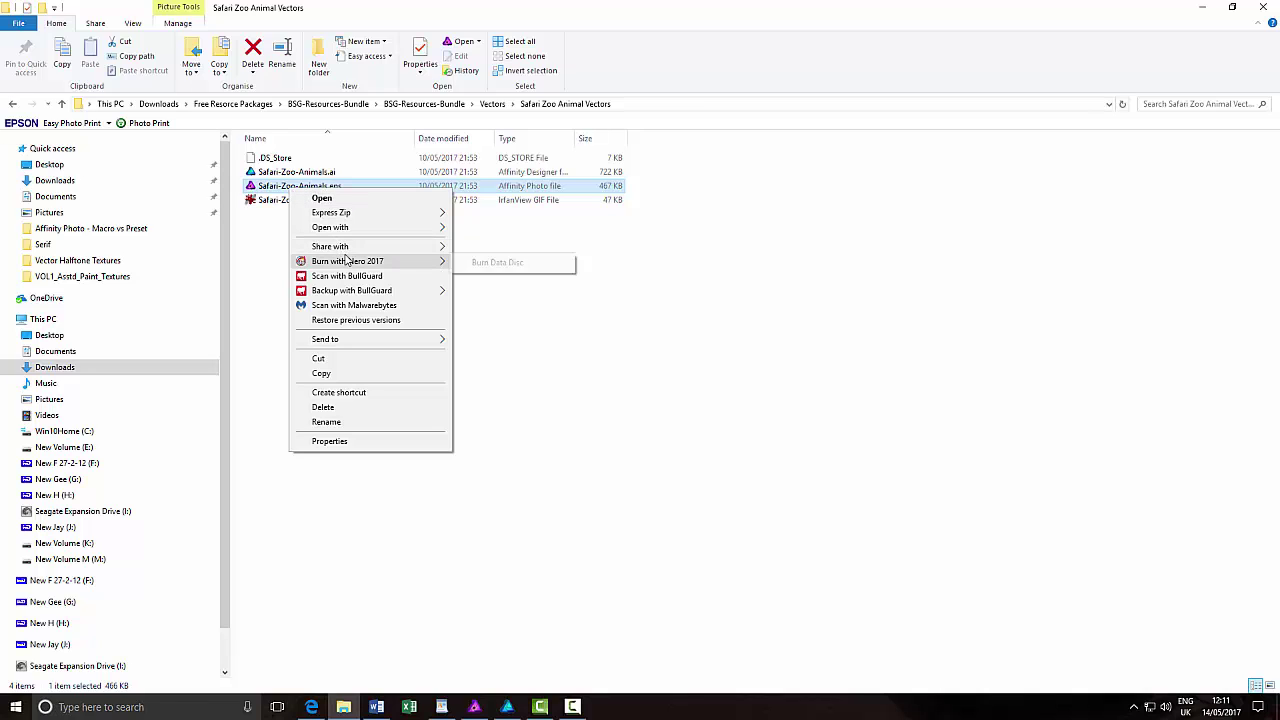
mouse_move(430, 228)
click(490, 248)
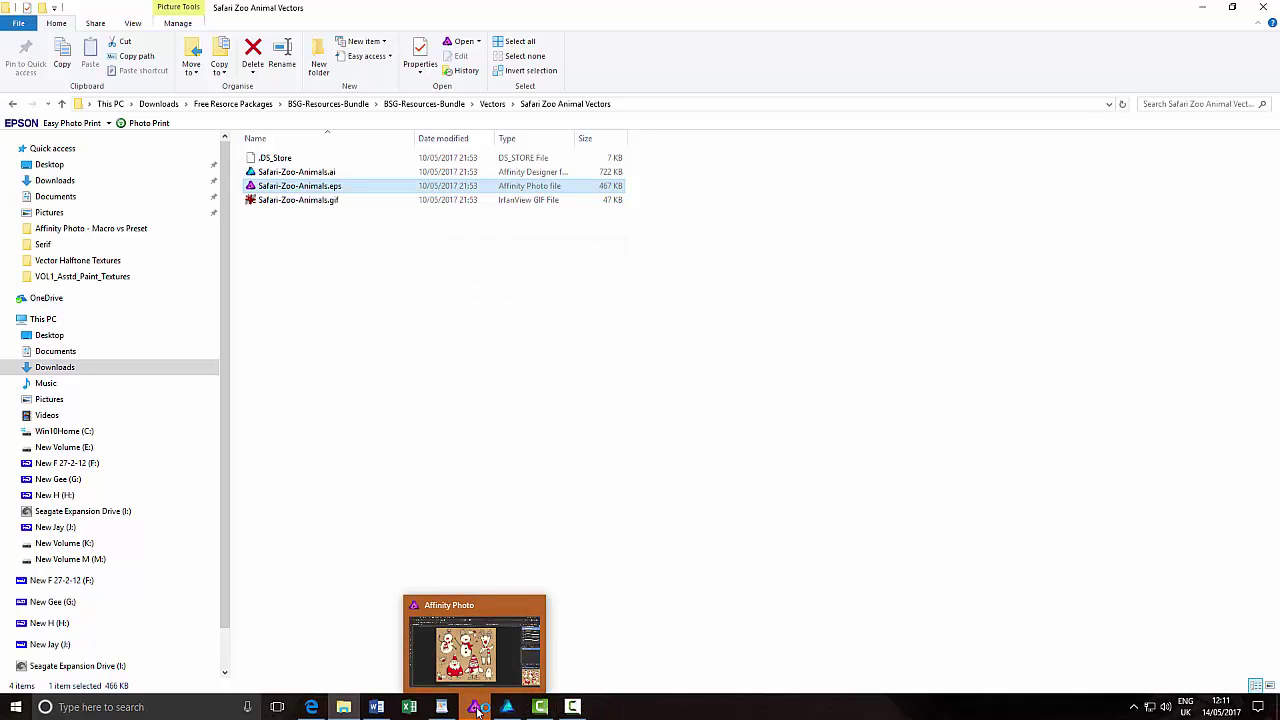
click(475, 707)
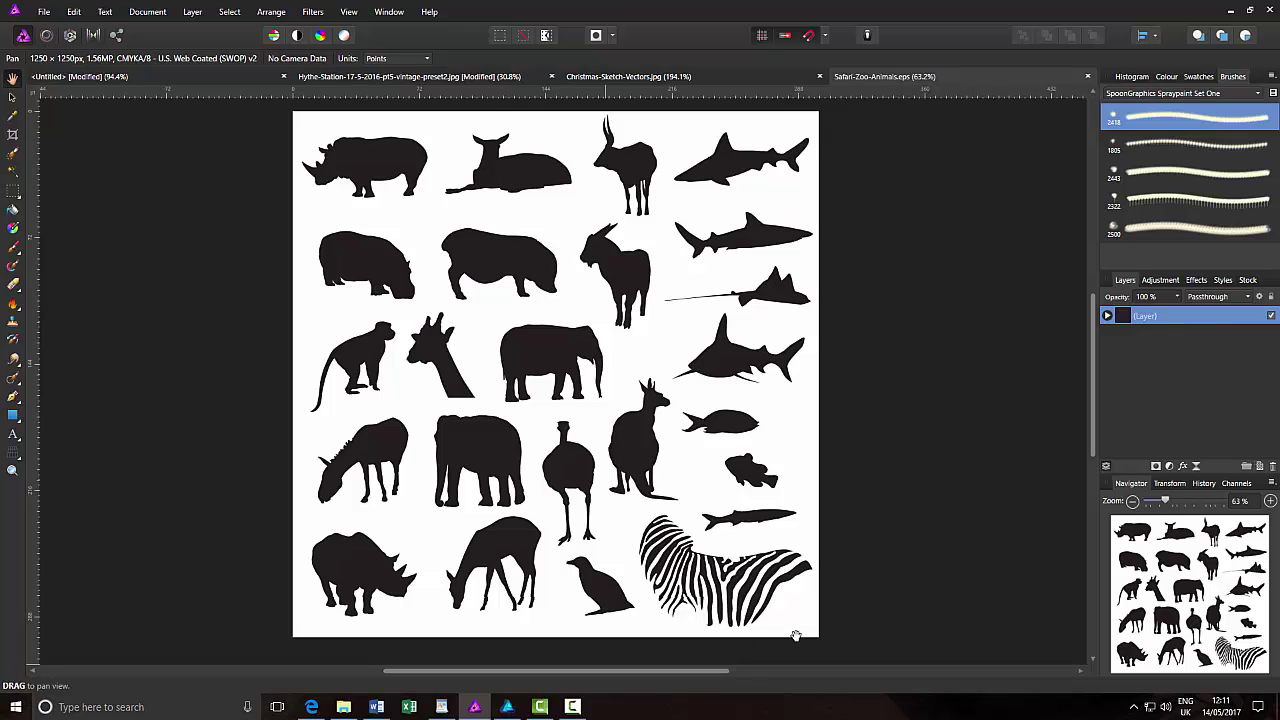
Return to the outer BSG-Resources-Bundle folder in File Explorer, and view the Spoon Graphics vector halftone textures page in the browser.
click(343, 709)
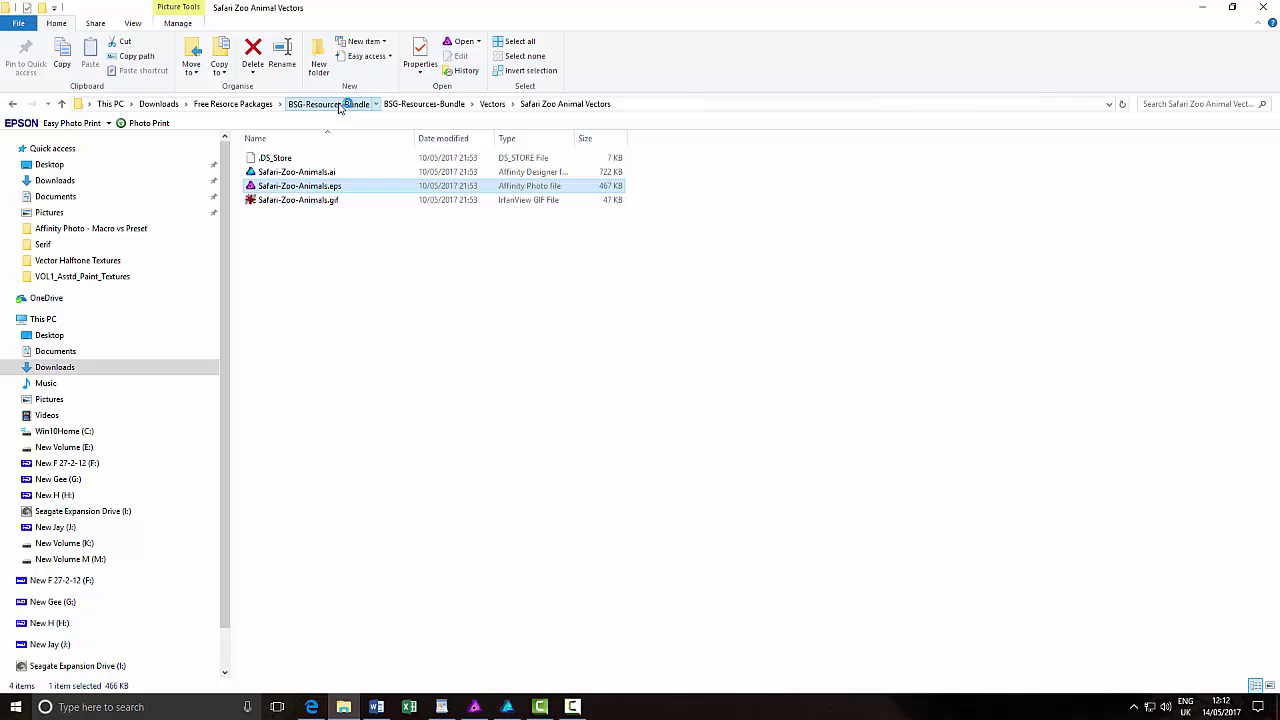
click(345, 104)
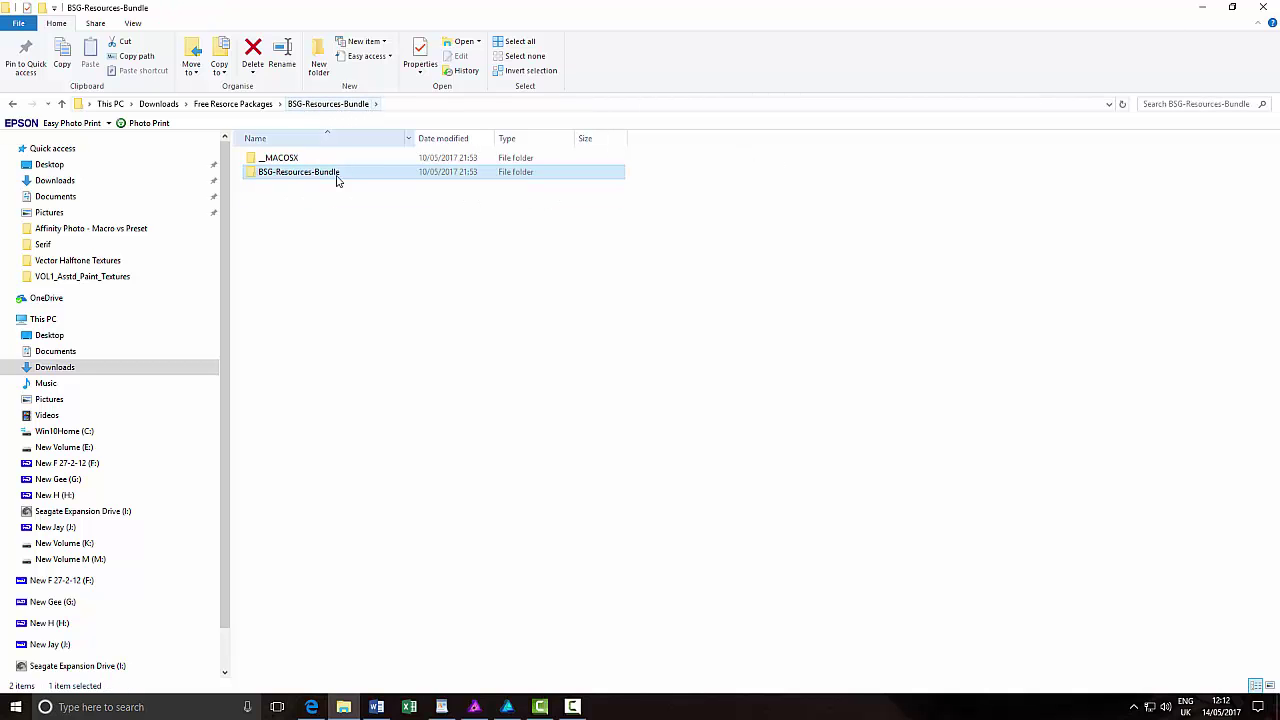
click(312, 707)
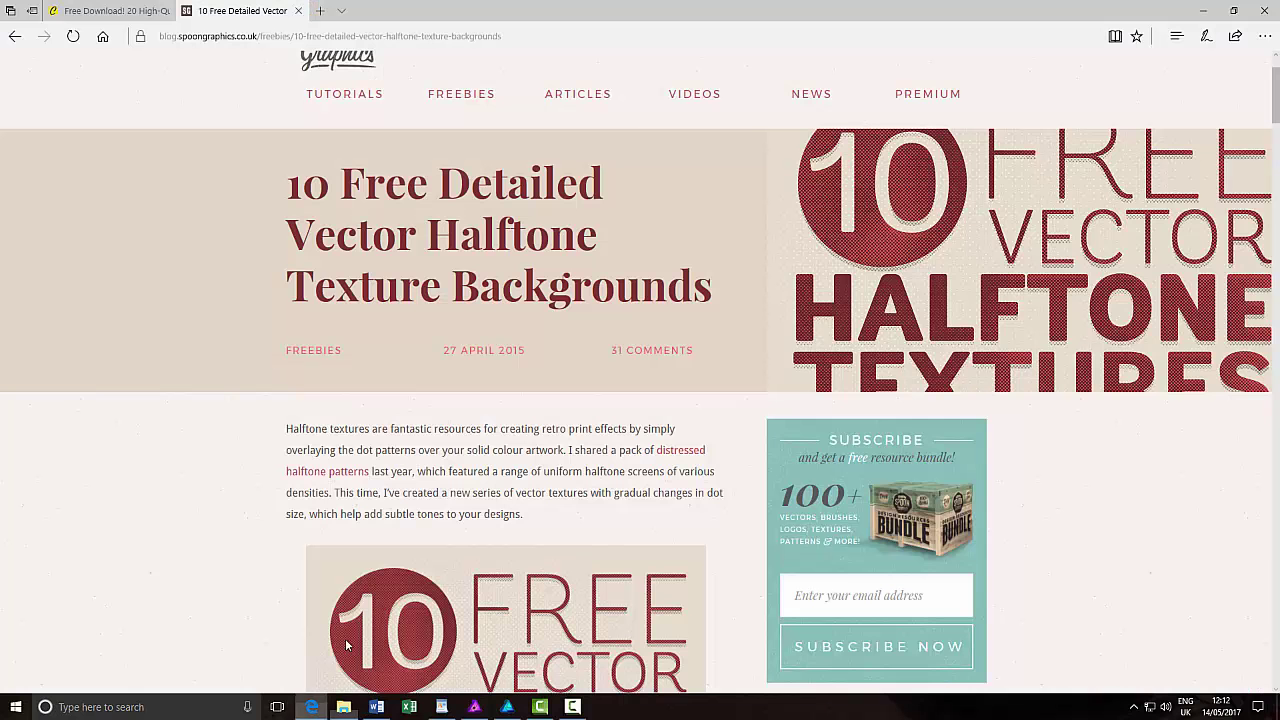
scroll(340, 145, up, 1)
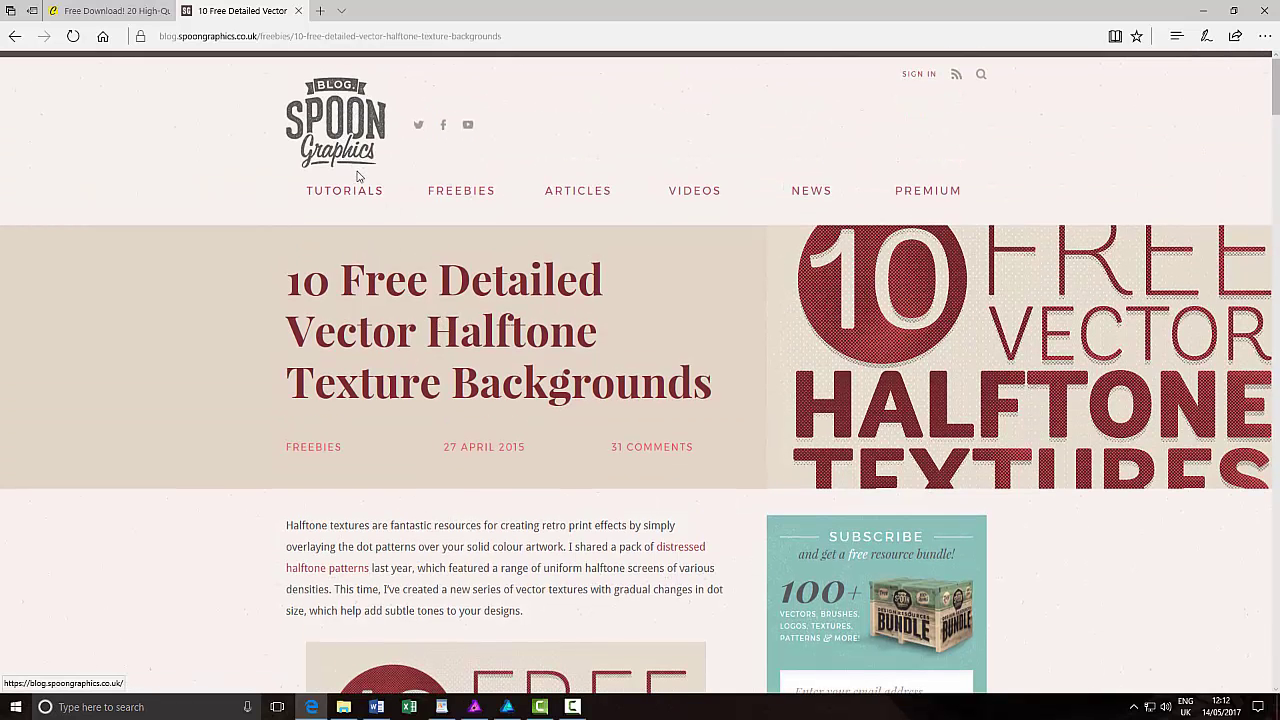
scroll(560, 442, down, 3)
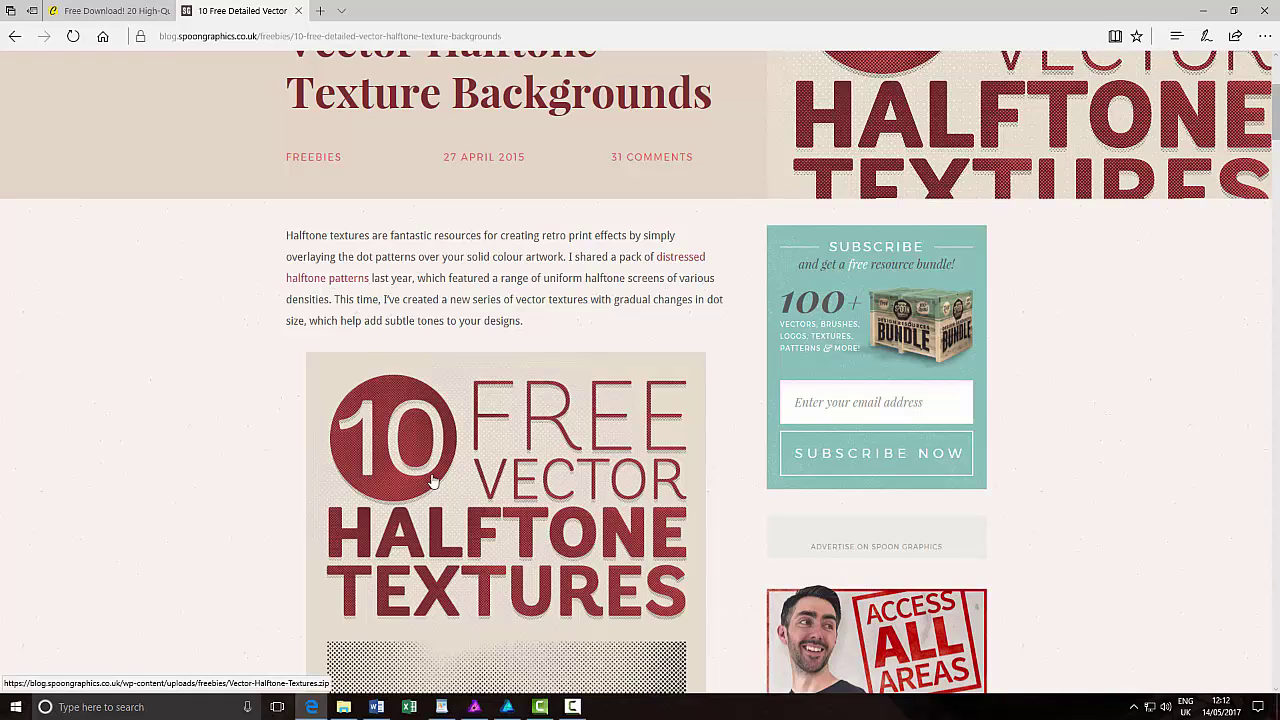
Check the loading of the Christmas character pack in Affinity Designer and return to the safari animals document in Affinity Photo.
click(508, 707)
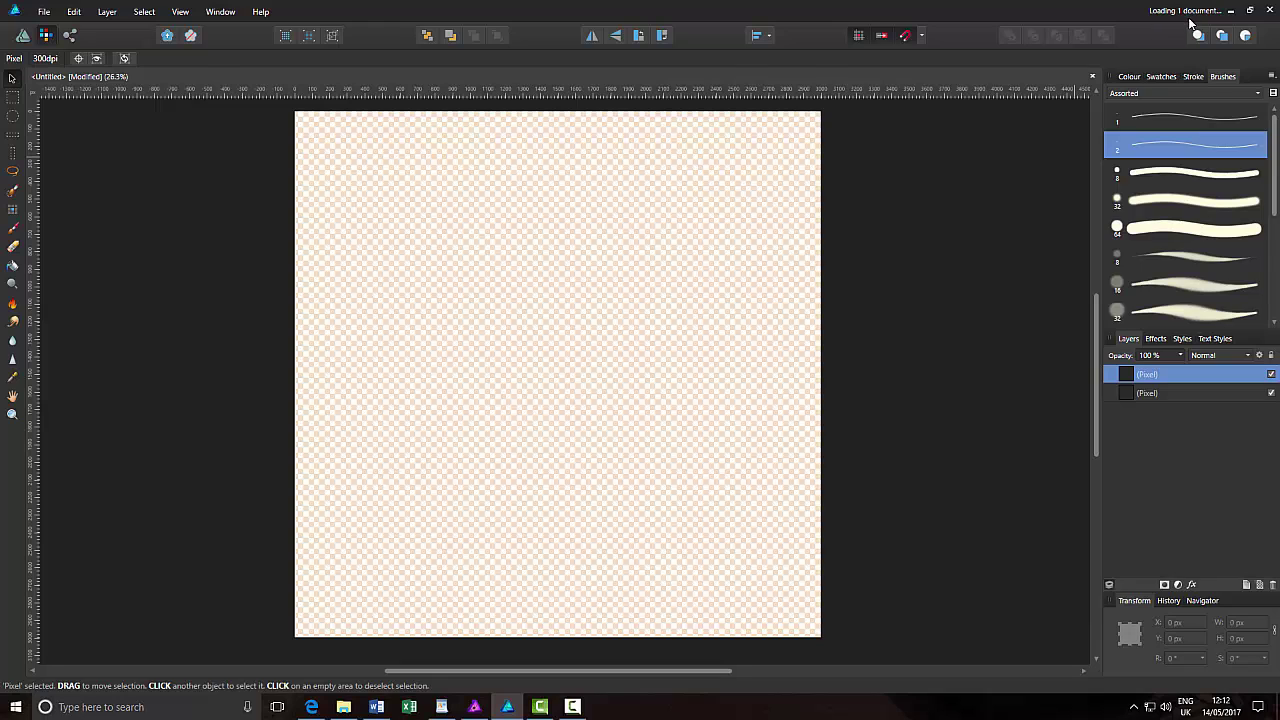
mouse_move(507, 706)
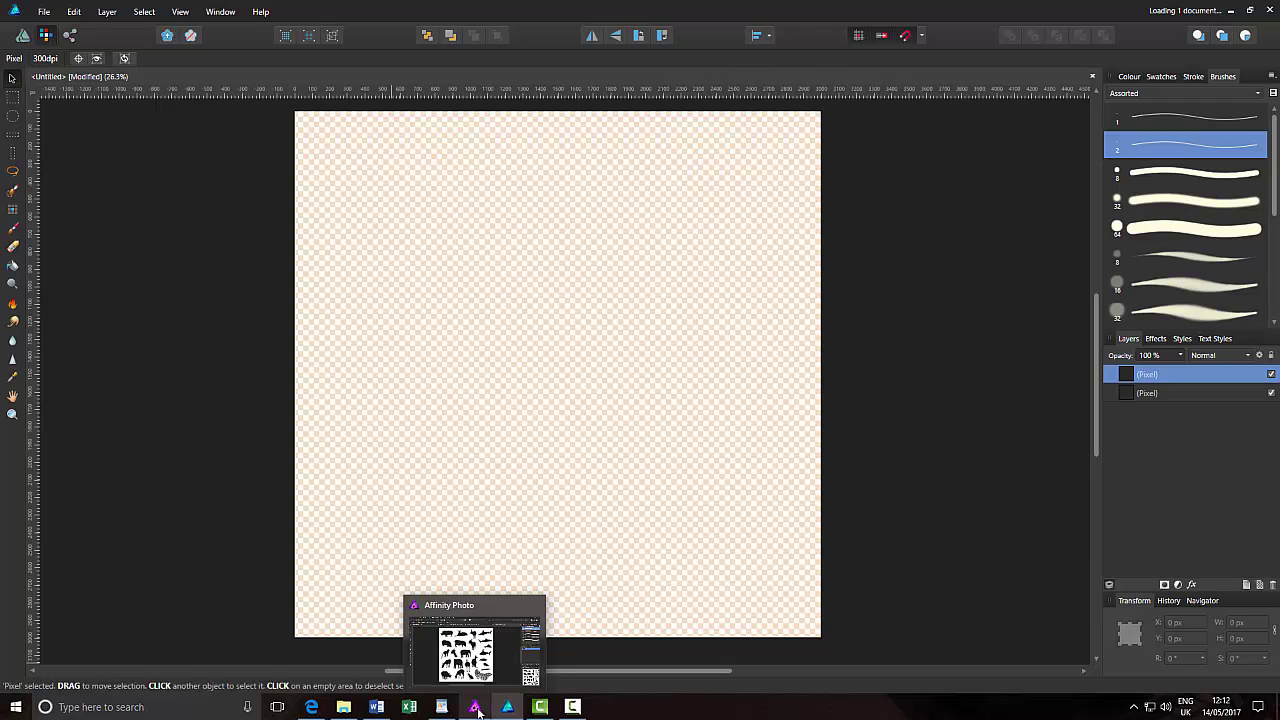
click(476, 710)
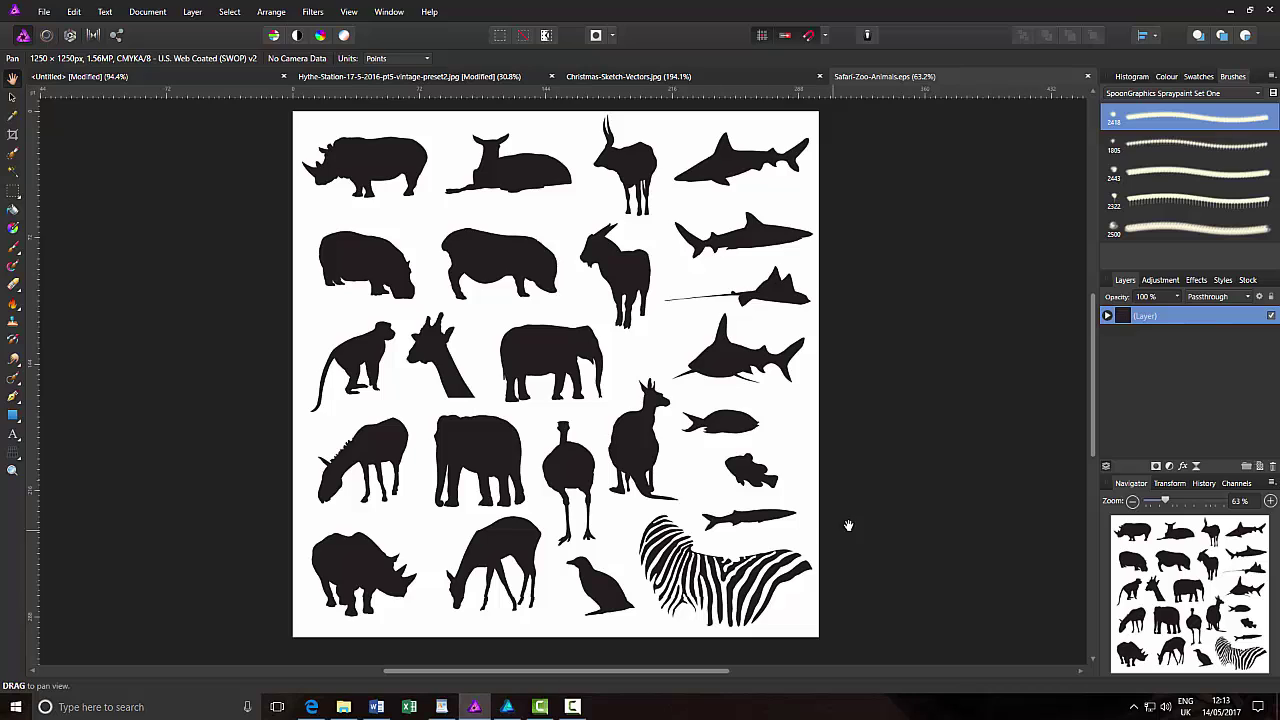